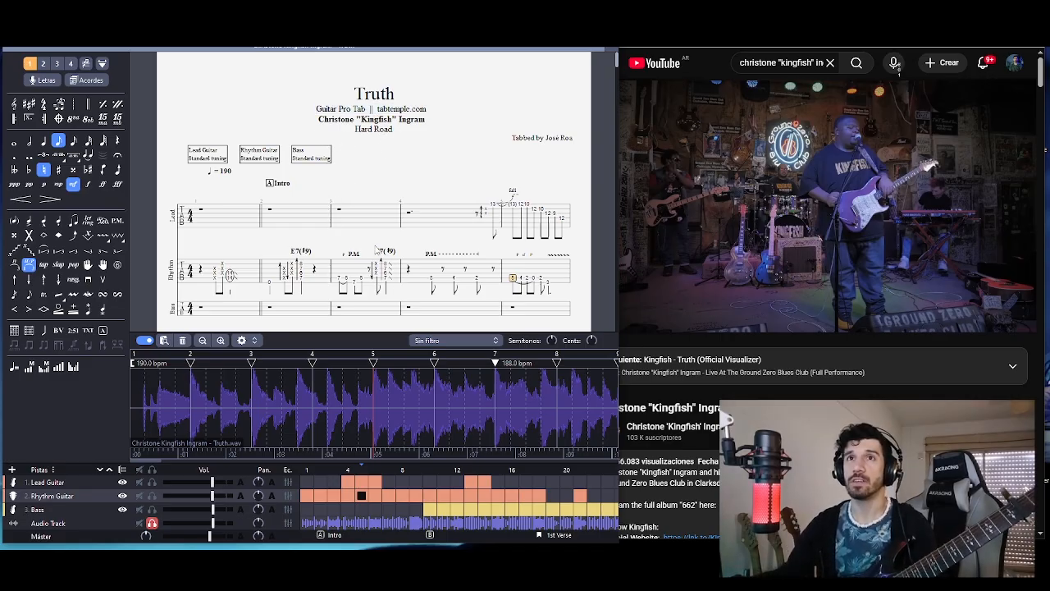
- Go to bar 73 of the Lead Guitar track and play the recording into the start of the Solo
{"action": "scroll", "coordinate": [574, 124], "scroll_direction": "down", "scroll_amount": 5}
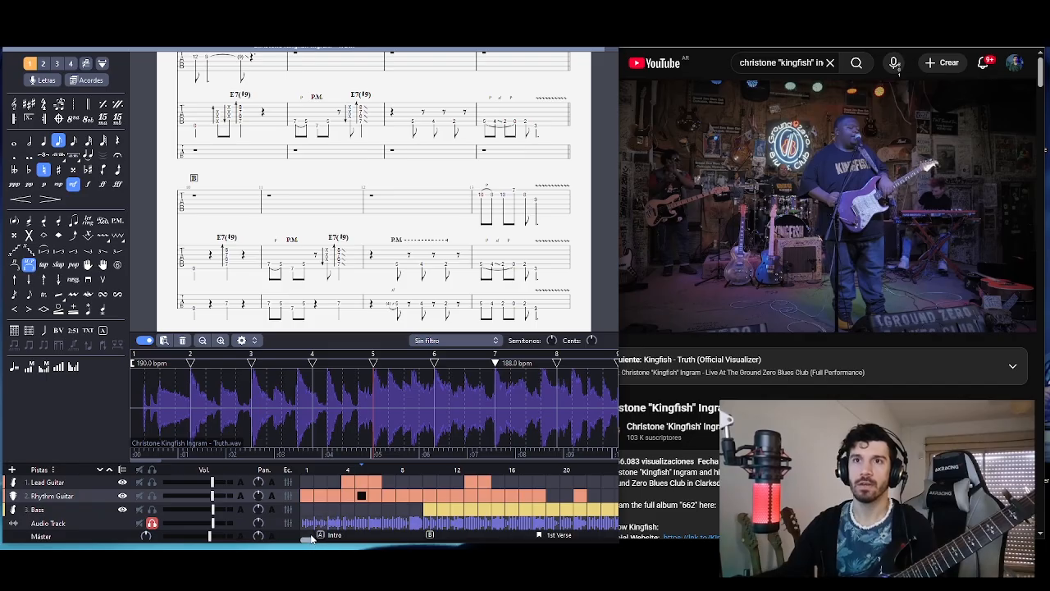
{"action": "left_click_drag", "start_coordinate": [306, 539], "coordinate": [521, 535]}
{"action": "left_click", "coordinate": [390, 483]}
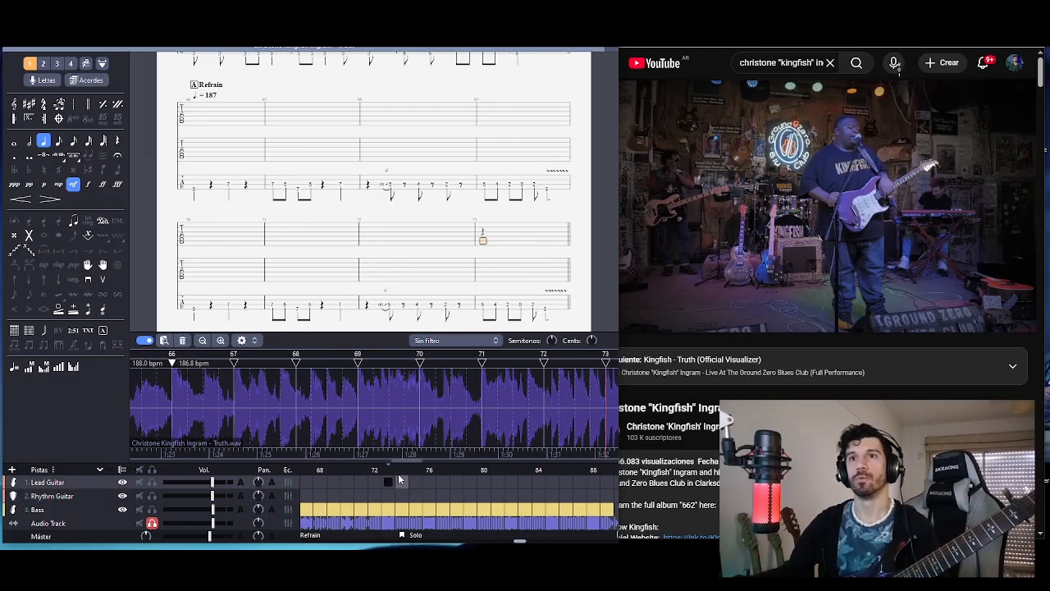
{"action": "key", "text": "space"}
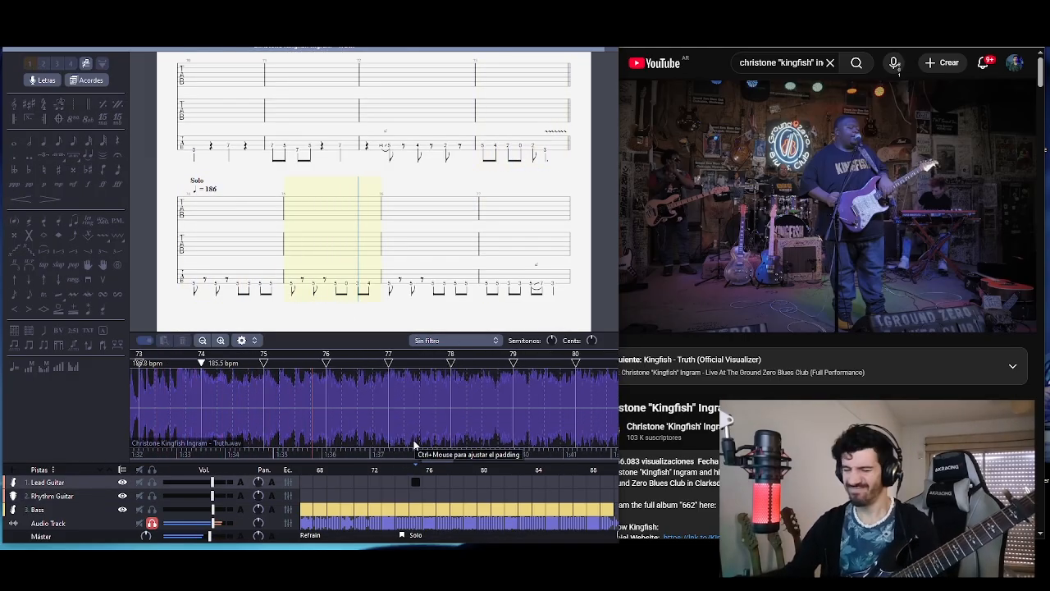
{"action": "key", "text": "space"}
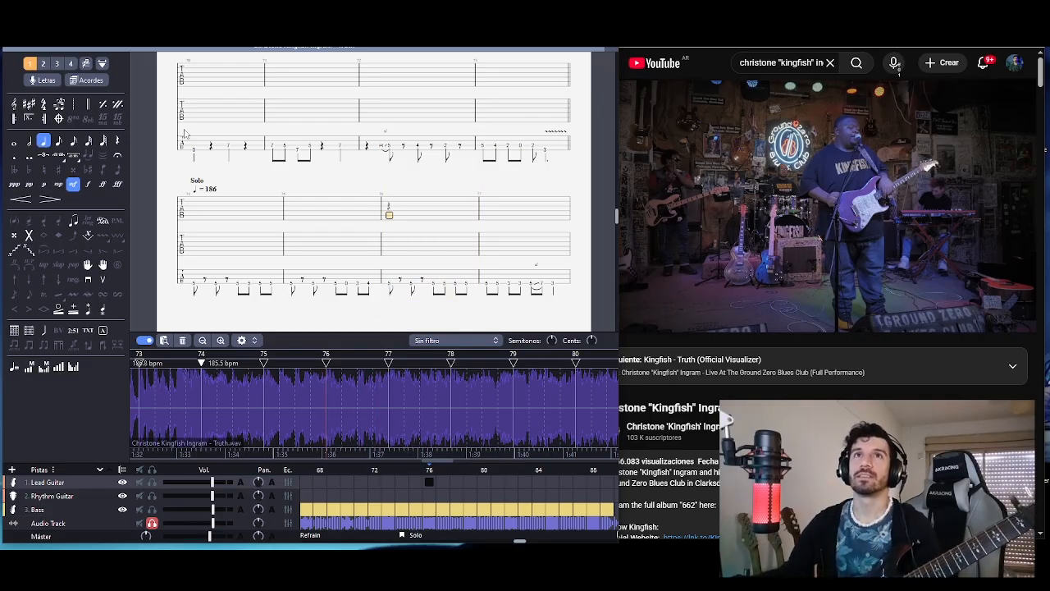
- Lower the Audio Track volume slightly and play the Solo from its first bar, bar 74
{"action": "left_click", "coordinate": [36, 30]}
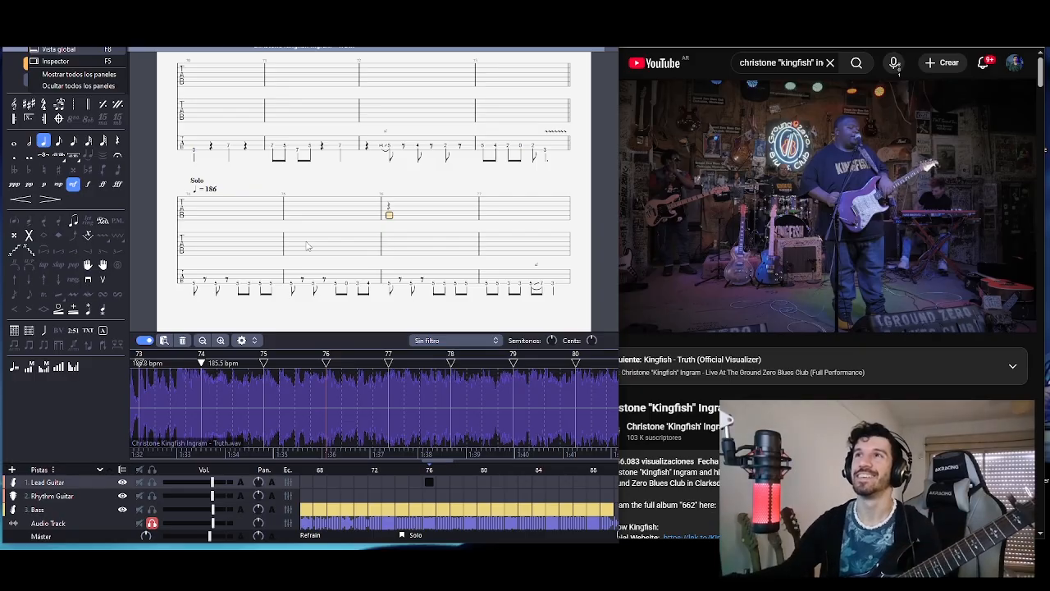
{"action": "left_click", "coordinate": [486, 106]}
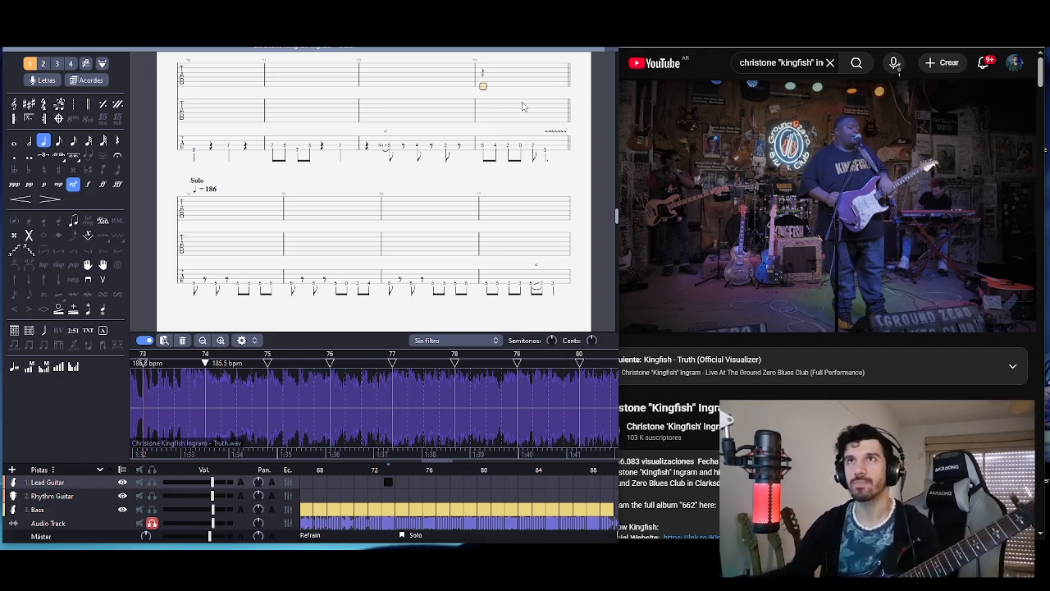
{"action": "left_click", "coordinate": [258, 217]}
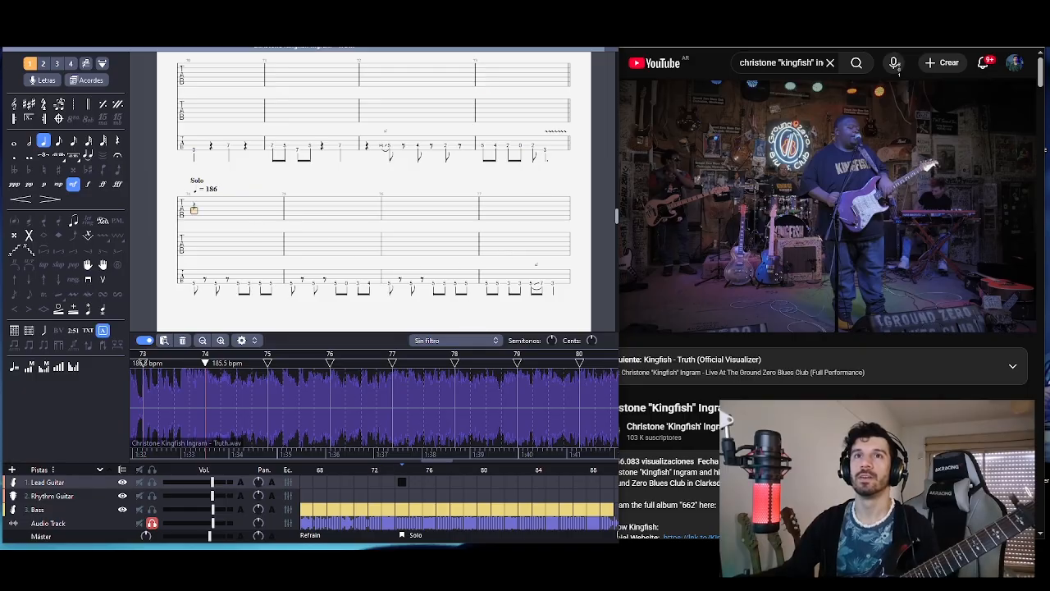
{"action": "mouse_move", "coordinate": [213, 524]}
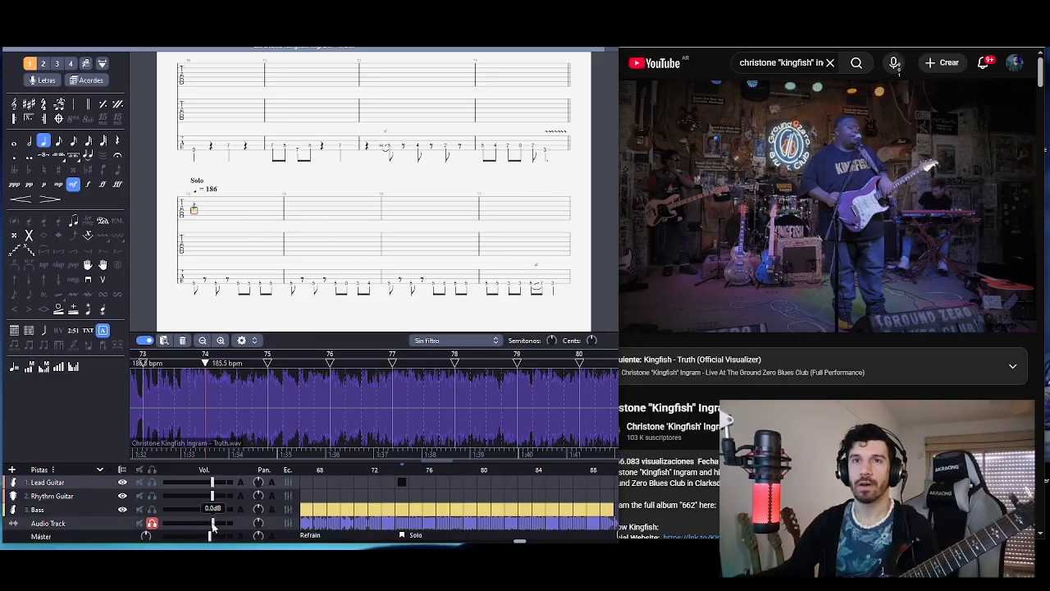
{"action": "key", "text": "space"}
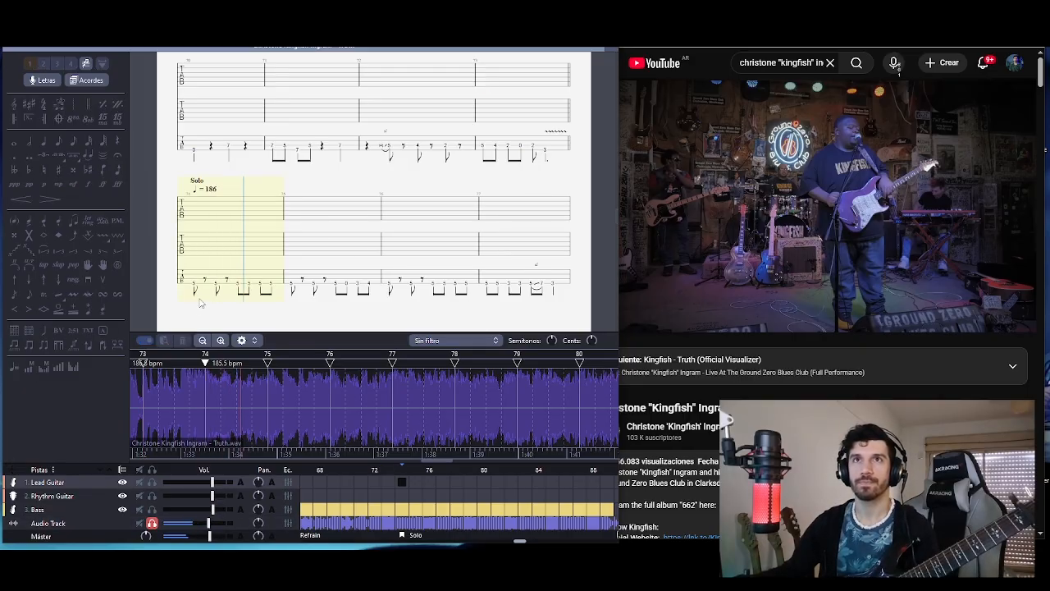
{"action": "key", "text": "space"}
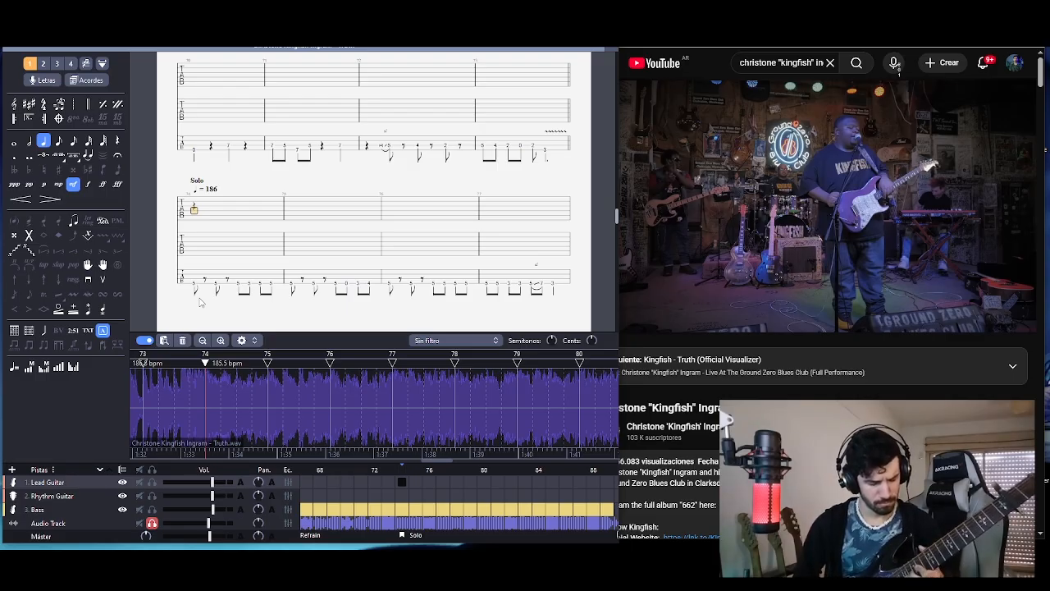
- Listen in short passages to the opening bars of the Solo, from bar 74 to bar 77
{"action": "key", "text": "space"}
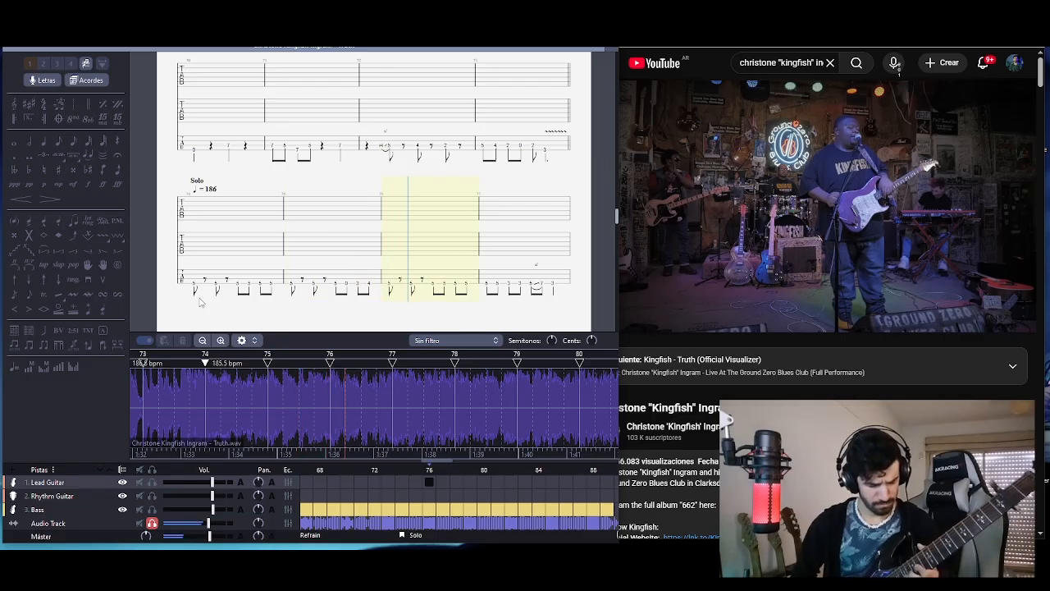
{"action": "key", "text": "space"}
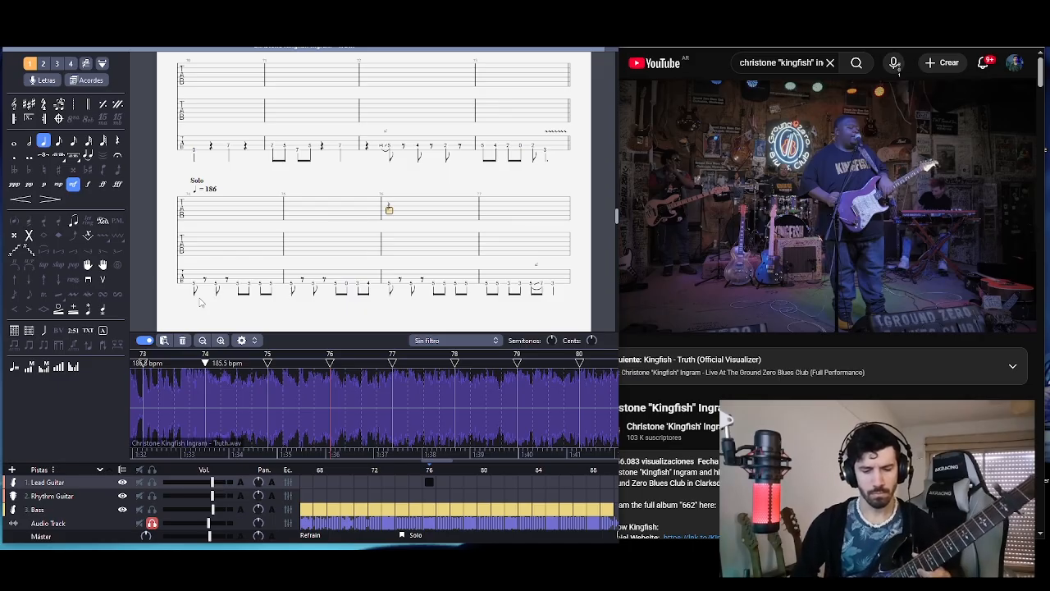
{"action": "key", "text": "space"}
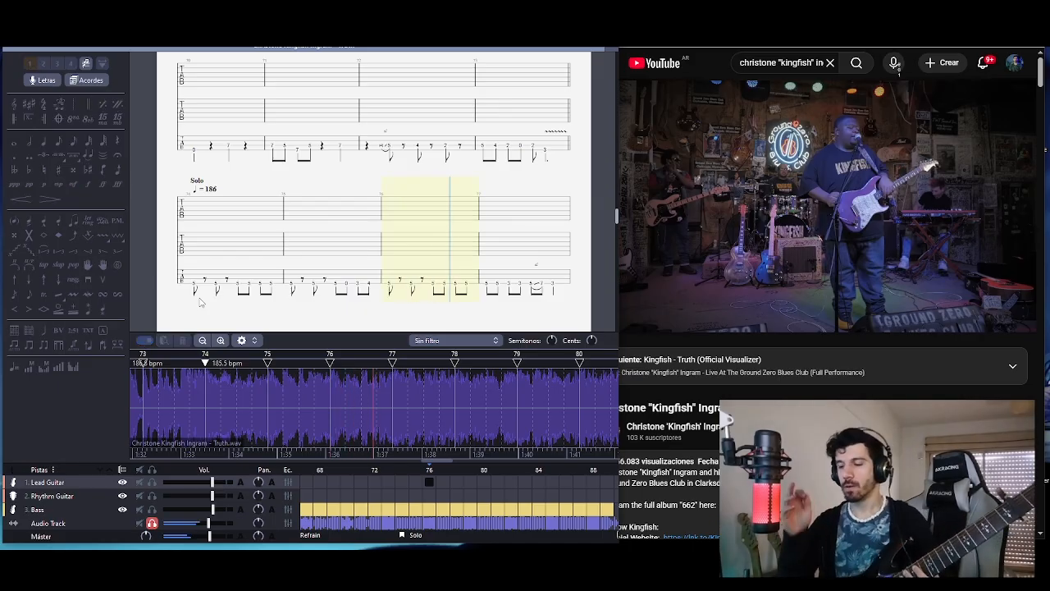
{"action": "key", "text": "space"}
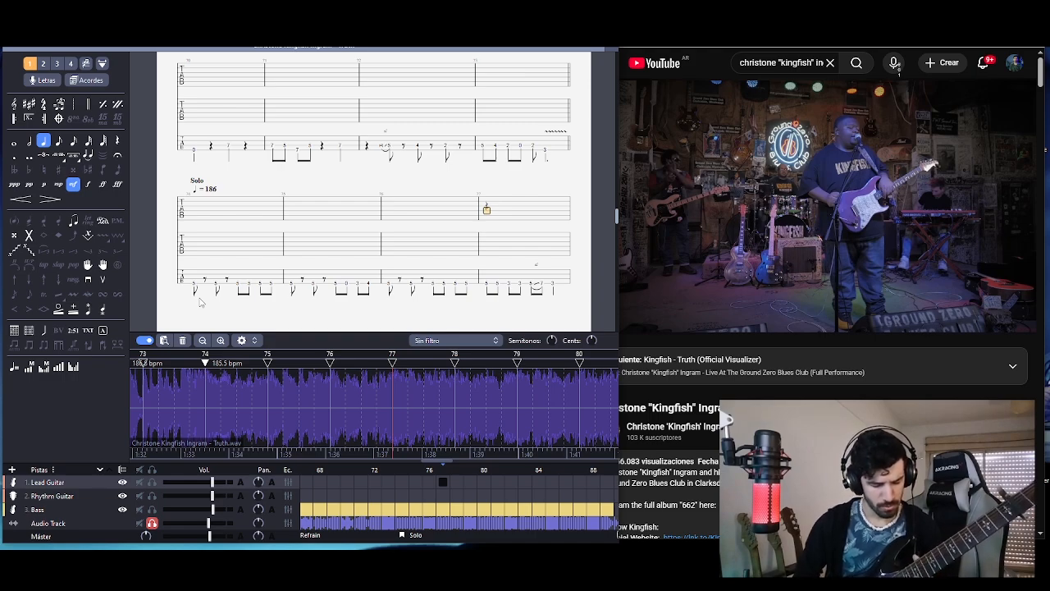
{"action": "key", "text": "Right"}
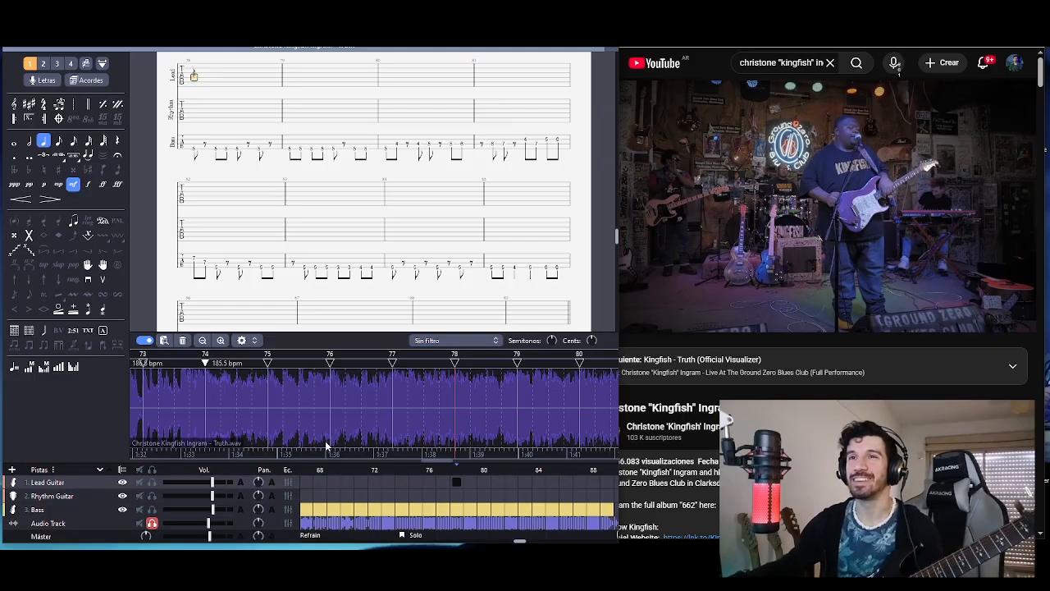
- In bar 74 of Lead Guitar, place a quarter rest followed by an accented second-string fret 15 note with a full bend
{"action": "left_click", "coordinate": [389, 496]}
{"action": "key", "text": "space"}
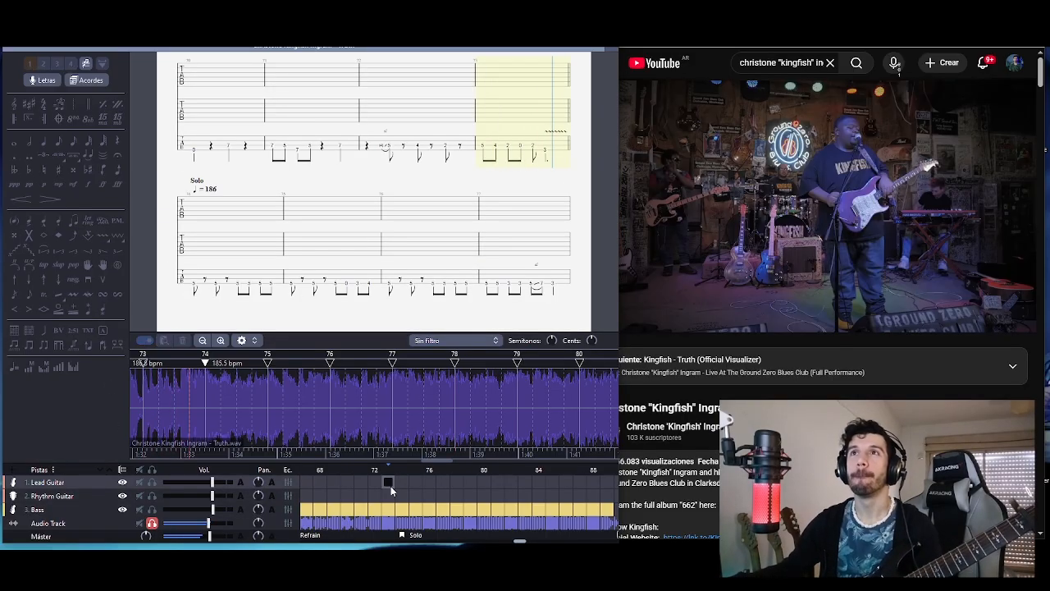
{"action": "key", "text": "space"}
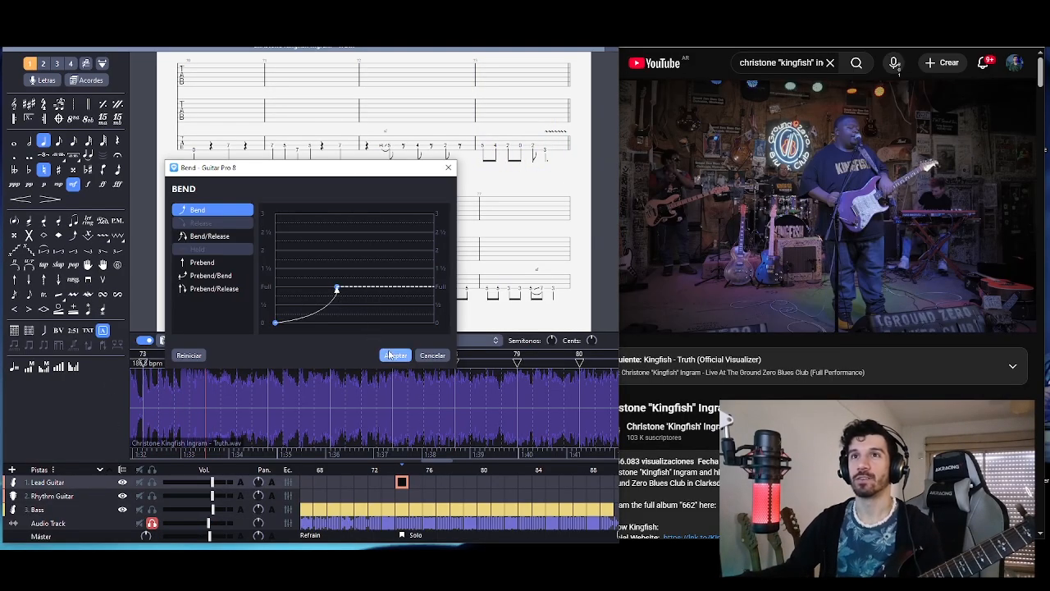
{"action": "left_click", "coordinate": [392, 354]}
{"action": "key", "text": "space"}
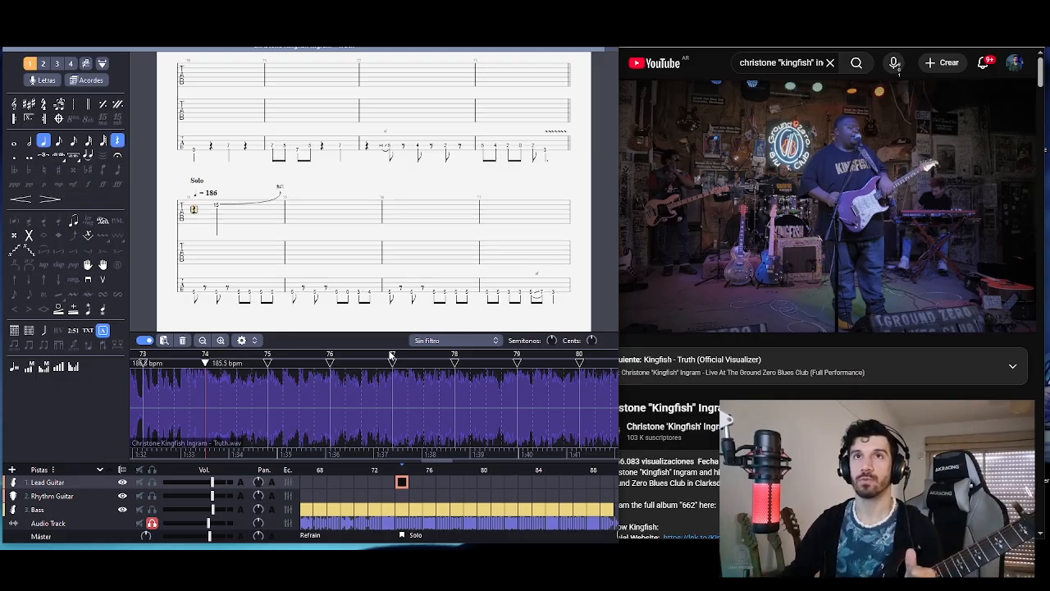
{"action": "key", "text": "space"}
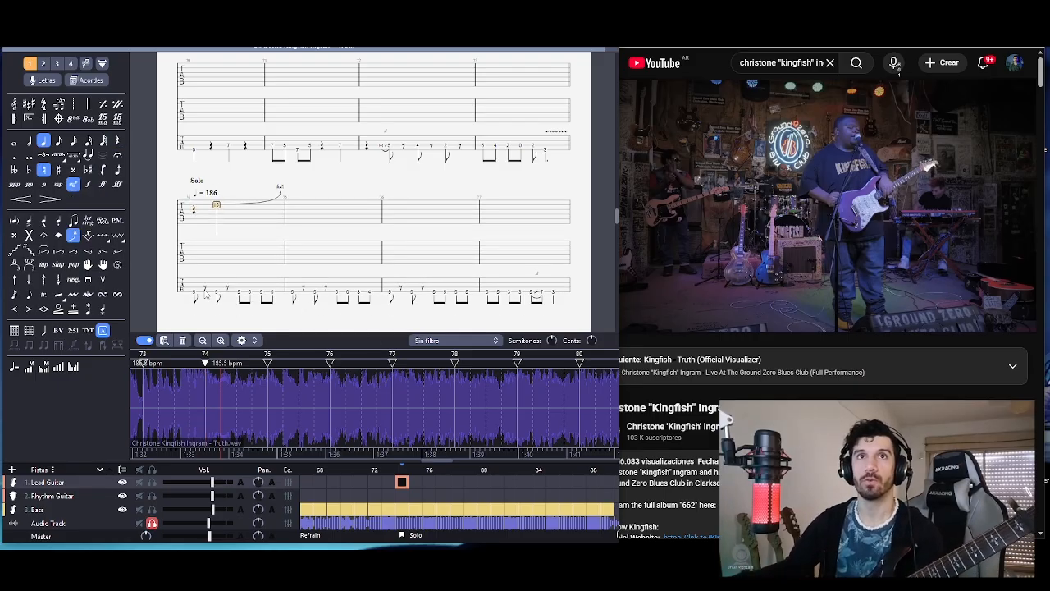
{"action": "left_click", "coordinate": [30, 221]}
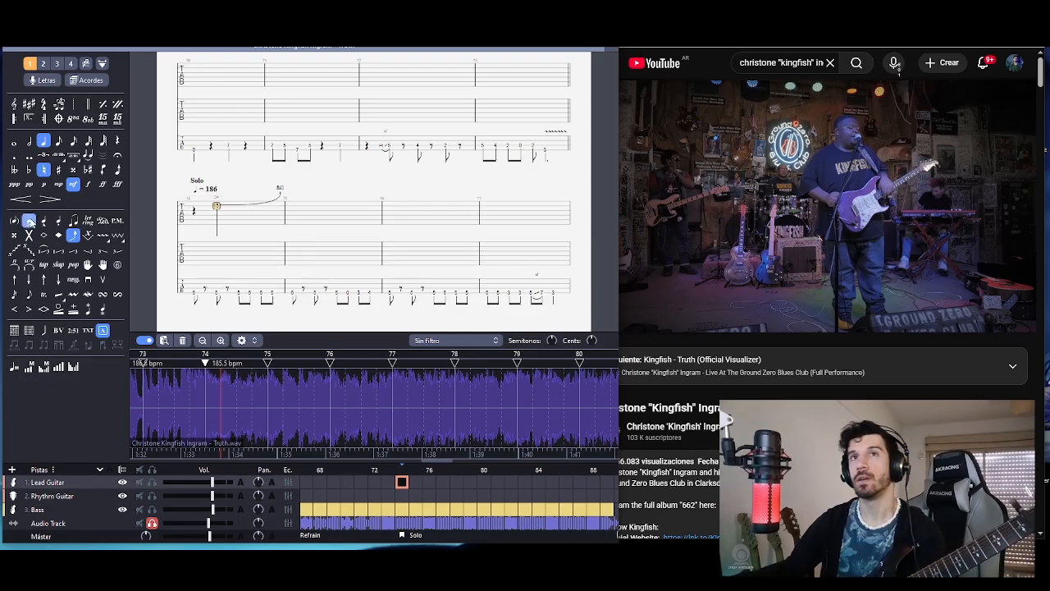
{"action": "key", "text": "space"}
- Replace the quarter rest at the start of bar 74 with stacked dead notes on the third, fourth and fifth strings
{"action": "key", "text": "Down"}
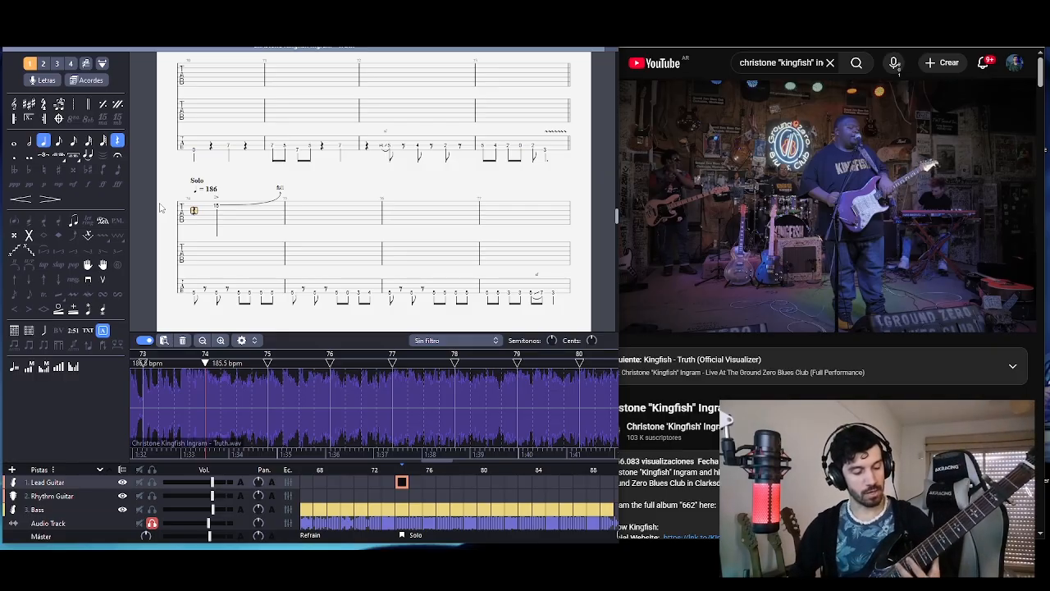
{"action": "type", "text": "12"}
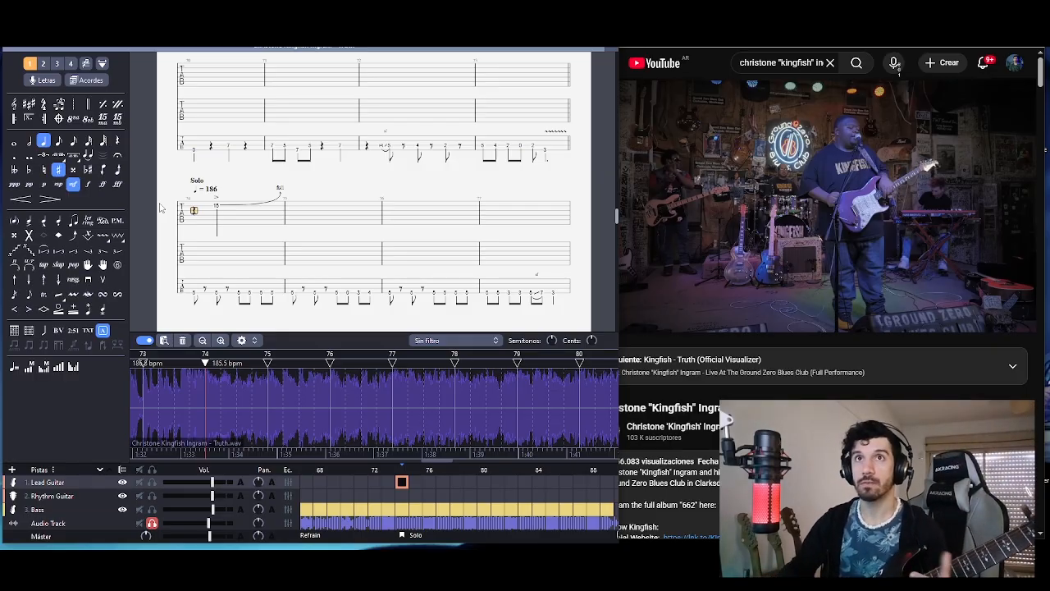
{"action": "key", "text": "Down"}
{"action": "type", "text": "13"}
{"action": "key", "text": "Down"}
{"action": "type", "text": "13"}
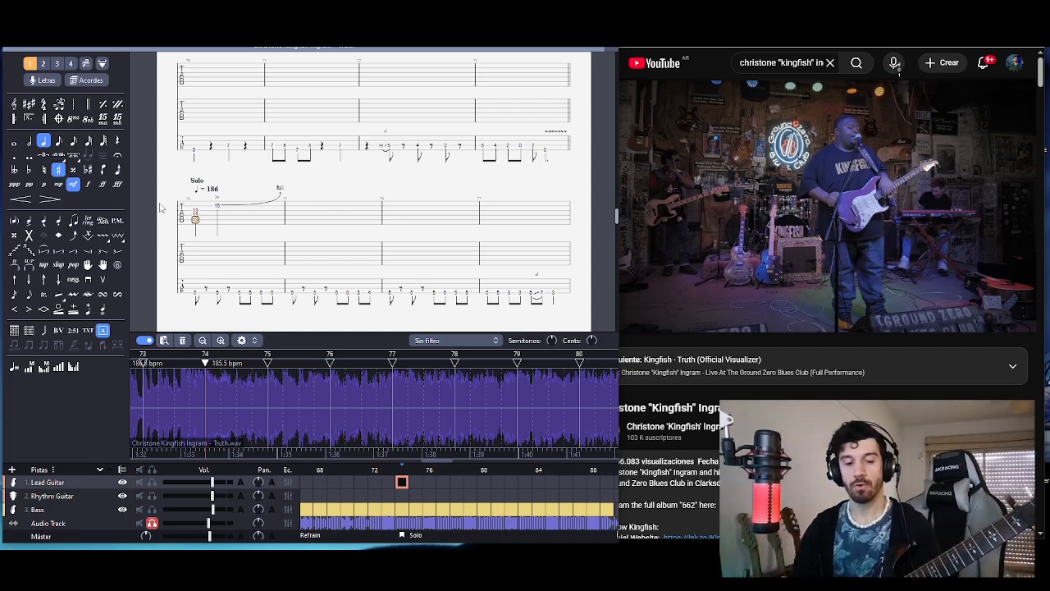
{"action": "type", "text": "x"}
{"action": "key", "text": "Up"}
{"action": "key", "text": "Up"}
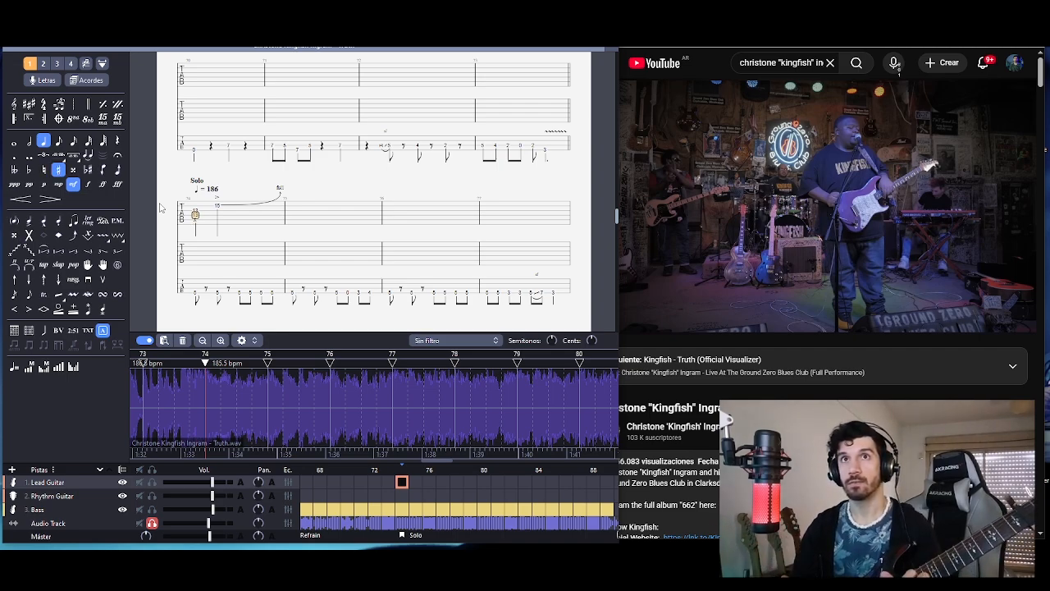
{"action": "key", "text": "x"}
{"action": "key", "text": "Down"}
{"action": "key", "text": "x"}
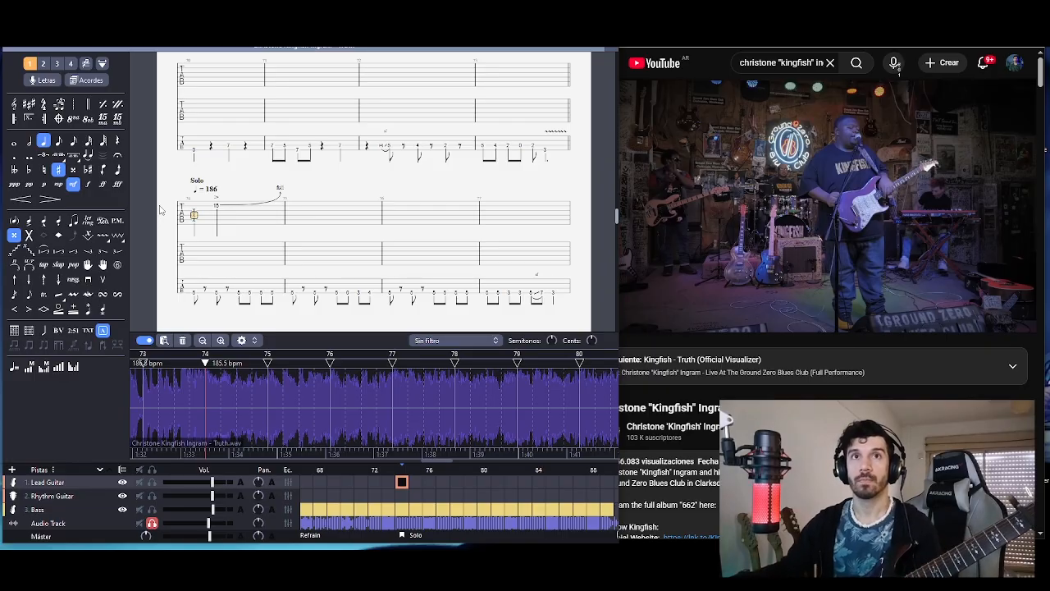
- Apply a downward arpeggio to the dead-note chord in bar 74 and turn the chord into a grace chord
{"action": "left_click", "coordinate": [45, 281]}
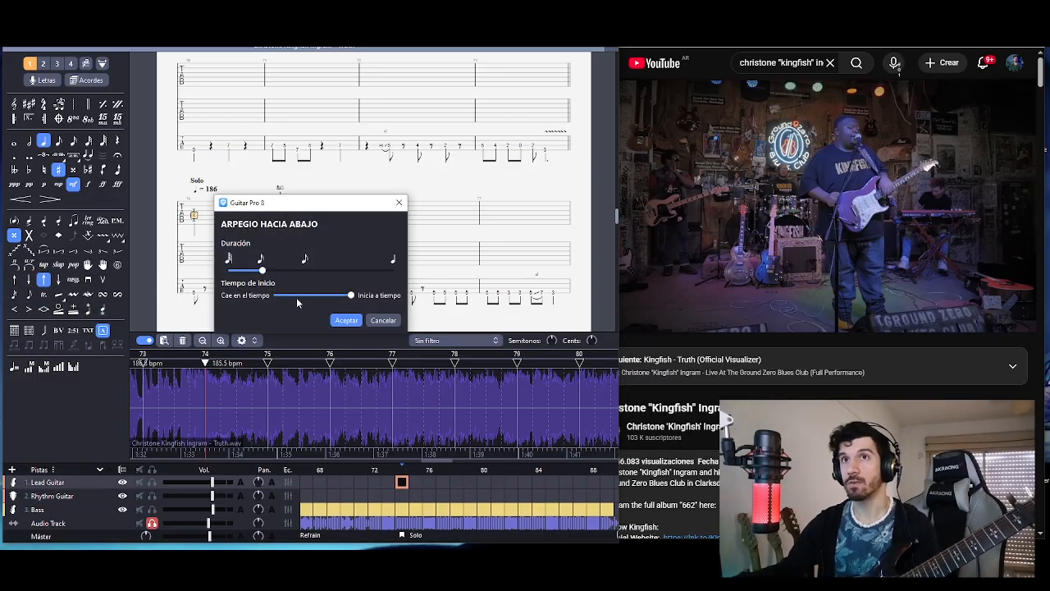
{"action": "left_click", "coordinate": [348, 321]}
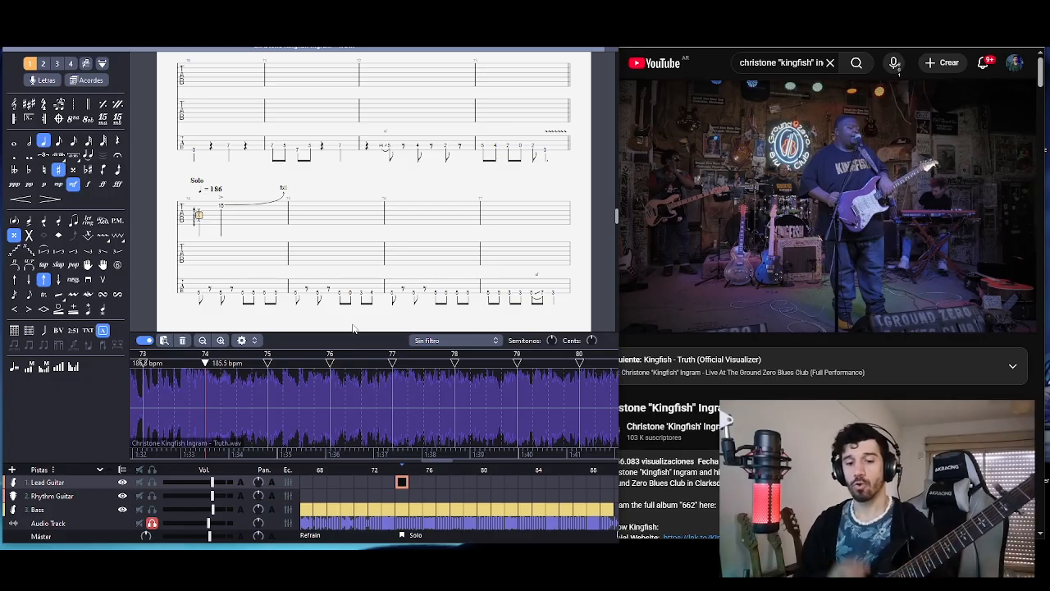
{"action": "key", "text": "g"}
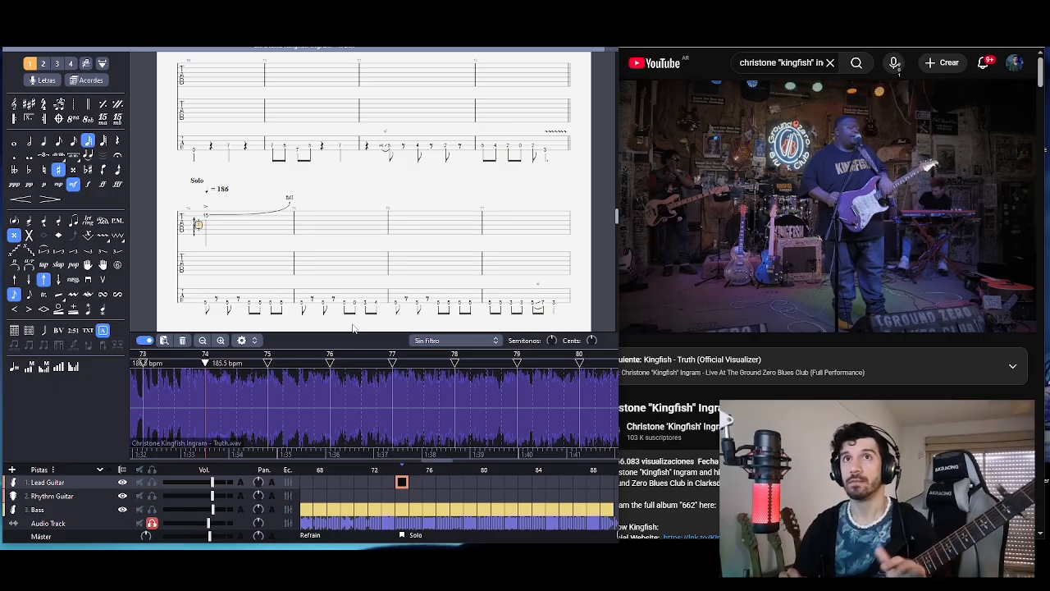
- Mute the Audio Track and play the notation from bar 73 into the start of the Solo
{"action": "key", "text": "Right"}
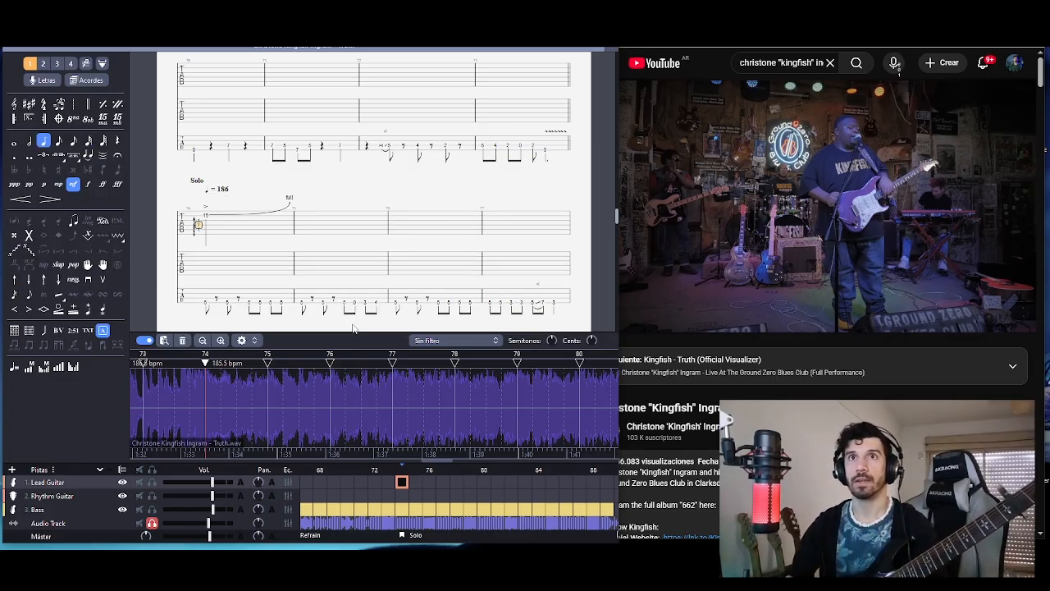
{"action": "key", "text": "Up"}
{"action": "key", "text": "Up"}
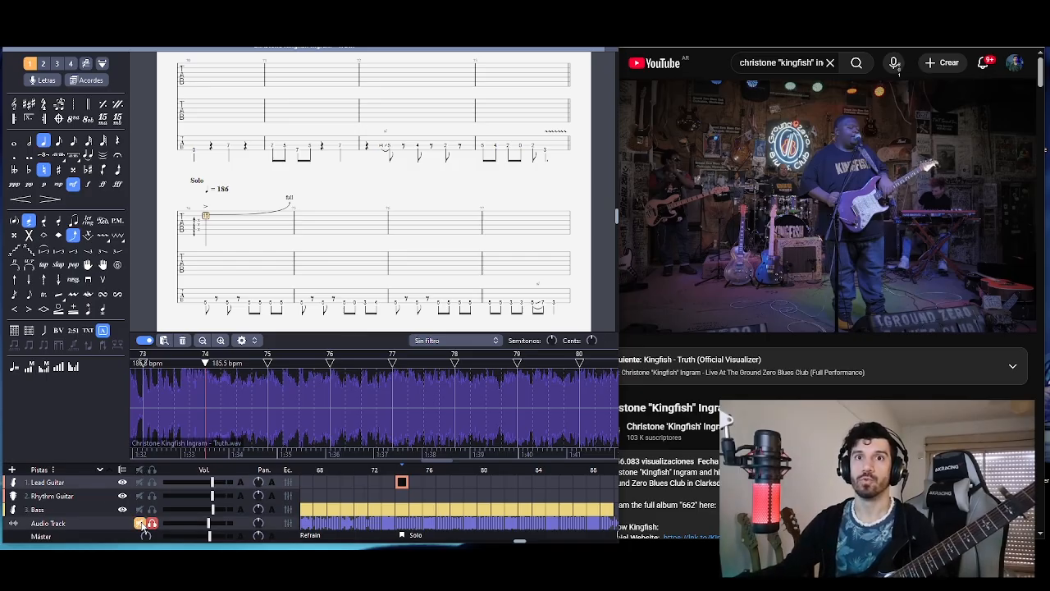
{"action": "key", "text": "space"}
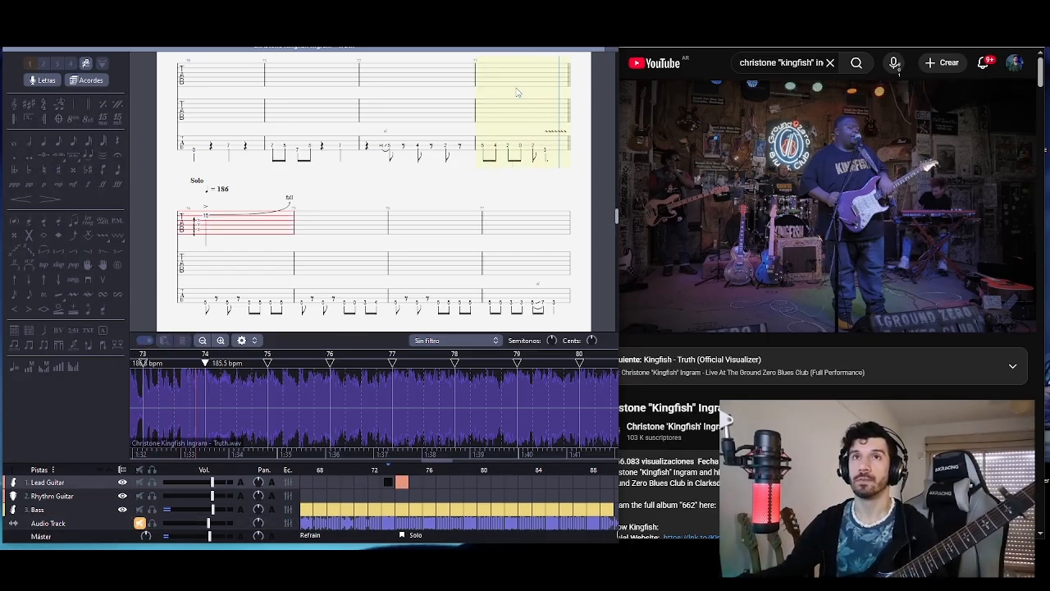
{"action": "key", "text": "space"}
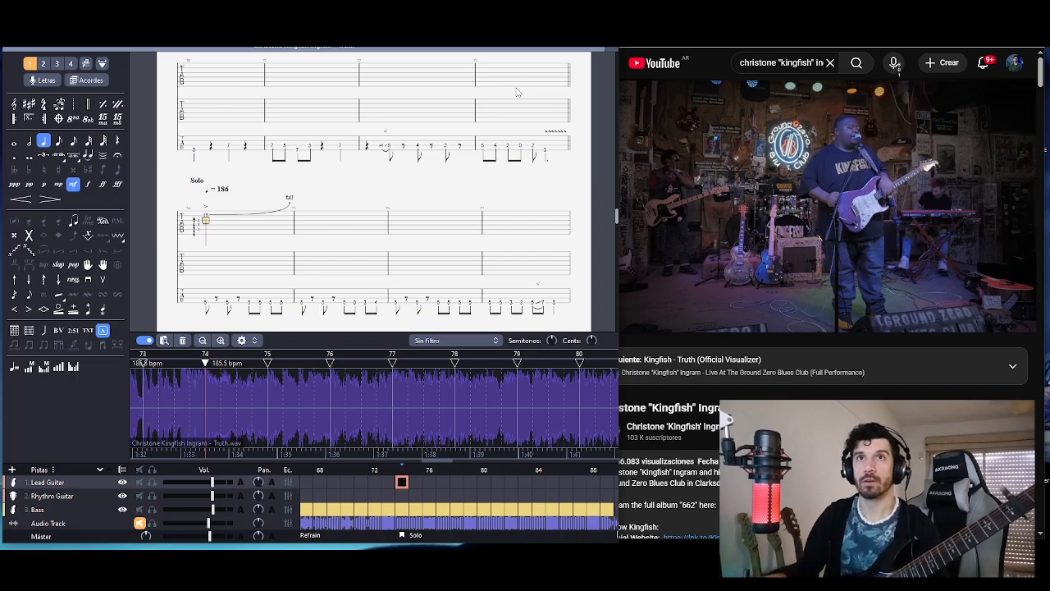
- Tie the fret 15 note to the next beat of bar 74 with a Hold bend and play back the bar
{"action": "key", "text": "b"}
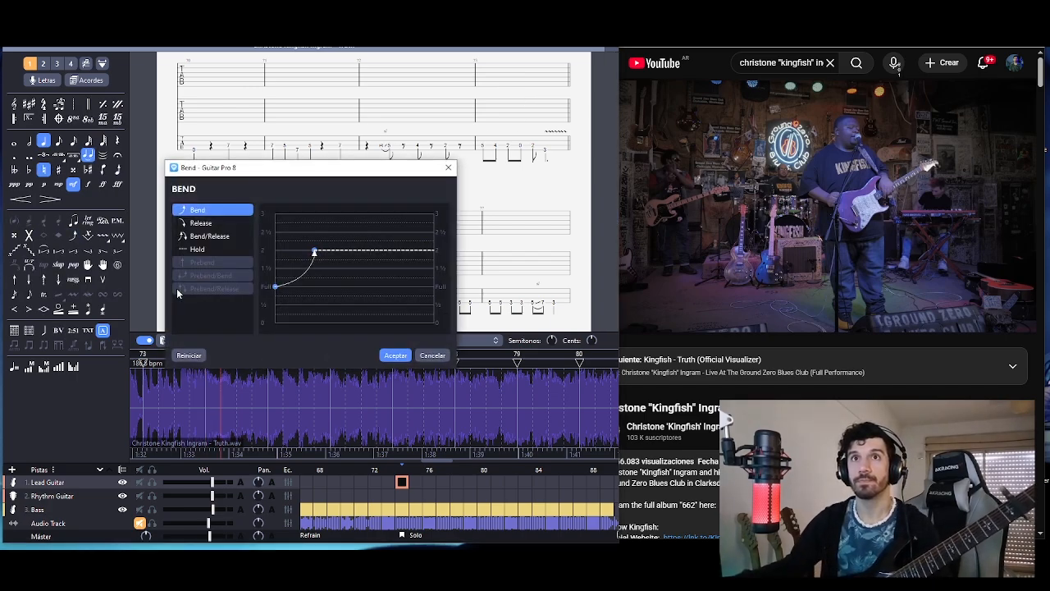
{"action": "left_click", "coordinate": [199, 249]}
{"action": "left_click", "coordinate": [396, 355]}
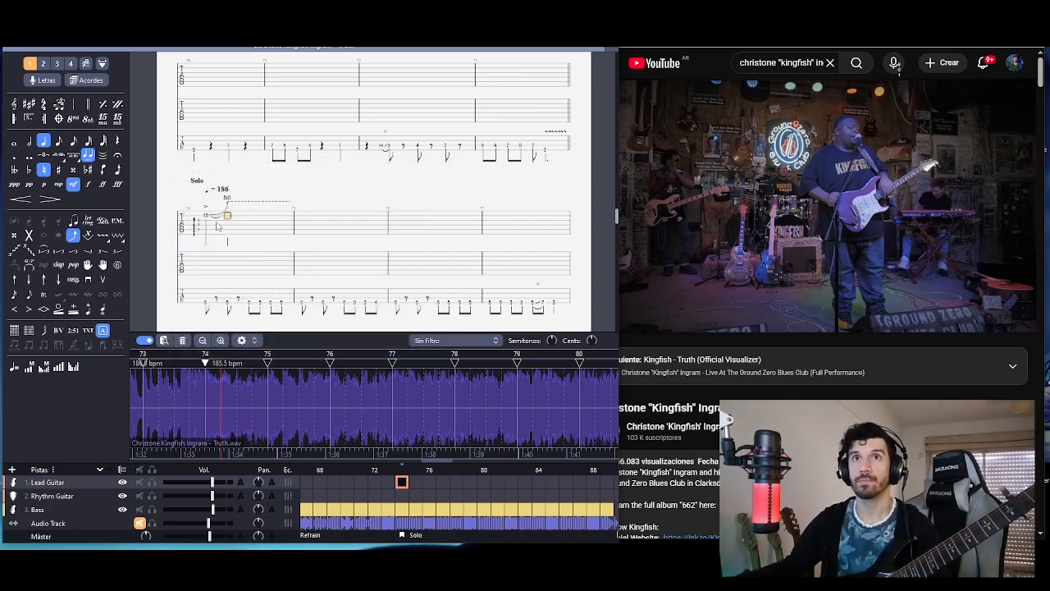
{"action": "key", "text": "space"}
{"action": "key", "text": "space"}
{"action": "key", "text": "space"}
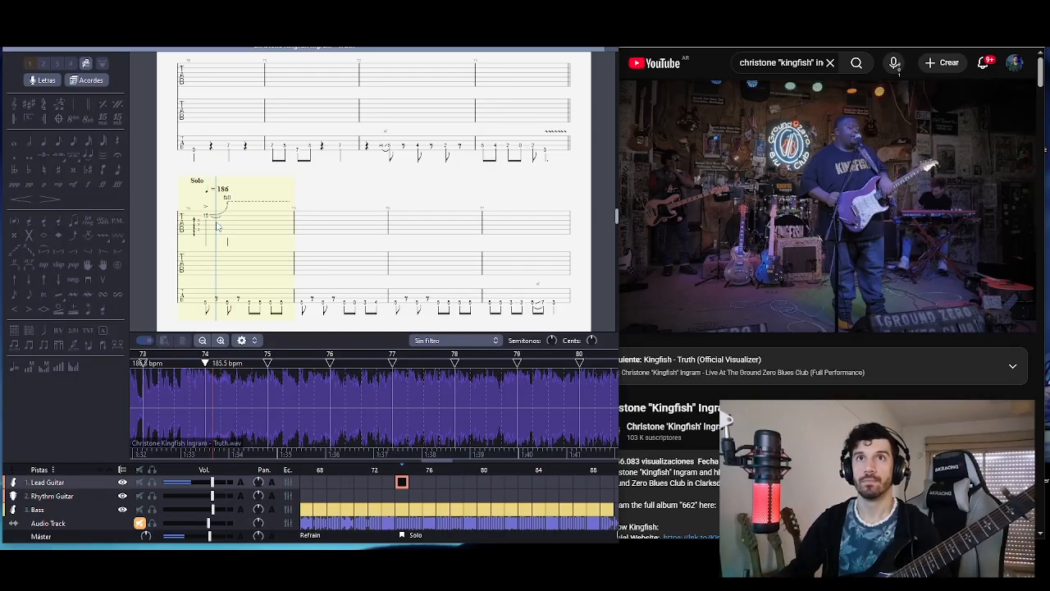
- Play back the notation from bar 73 into the start of the solo in bar 74
{"action": "key", "text": "space"}
{"action": "key", "text": "space"}
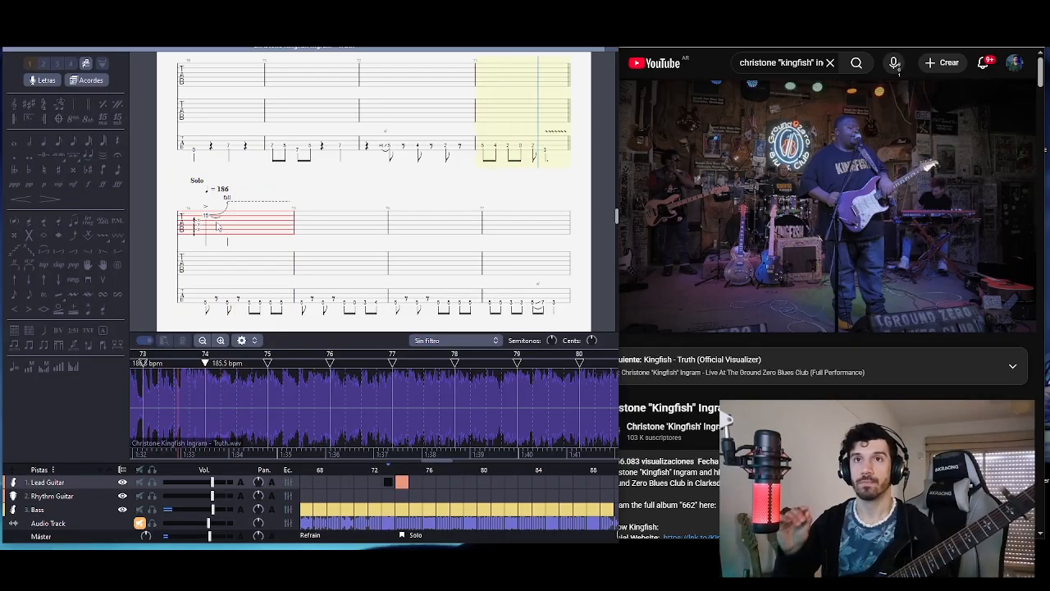
{"action": "key", "text": "space"}
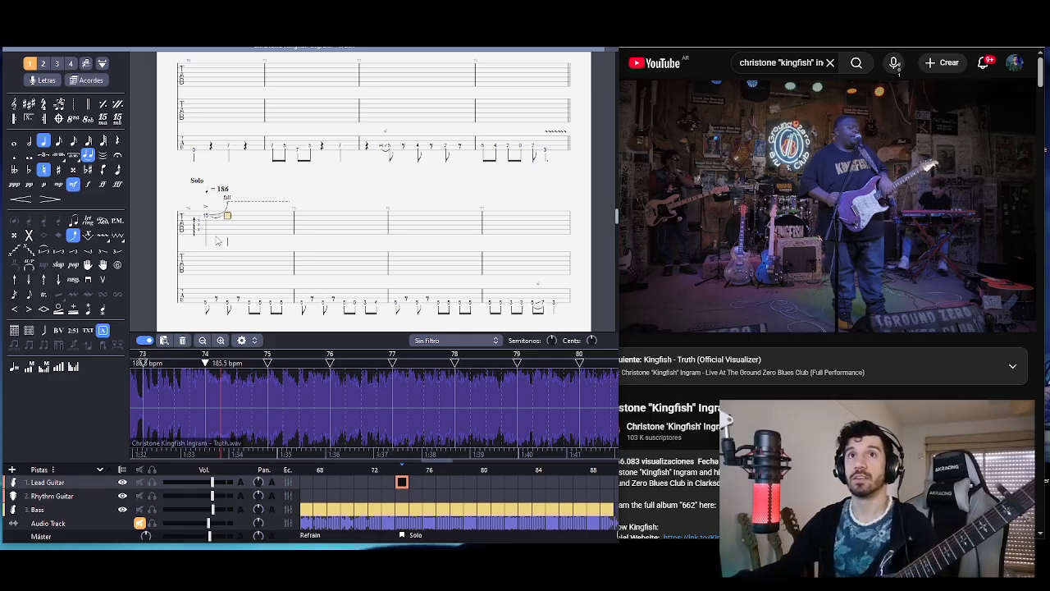
- Examine the dead-note grace chord and the fret 15 note that follows it at the start of bar 74
{"action": "left_click", "coordinate": [197, 226]}
{"action": "left_click_drag", "start_coordinate": [199, 230], "coordinate": [206, 234]}
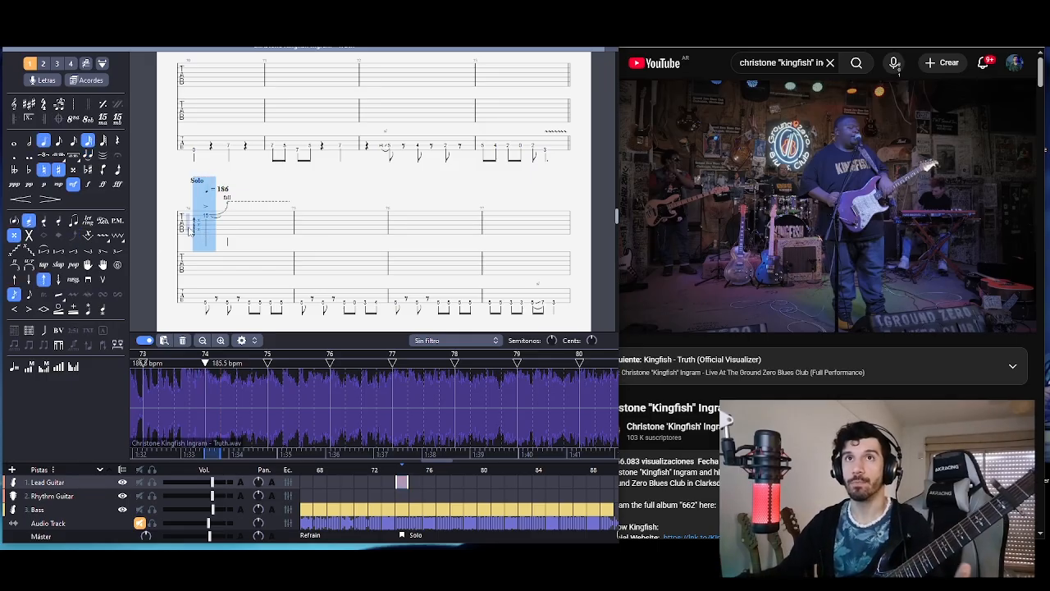
{"action": "double_click", "coordinate": [189, 227]}
{"action": "left_click", "coordinate": [402, 370]}
{"action": "key", "text": "Escape"}
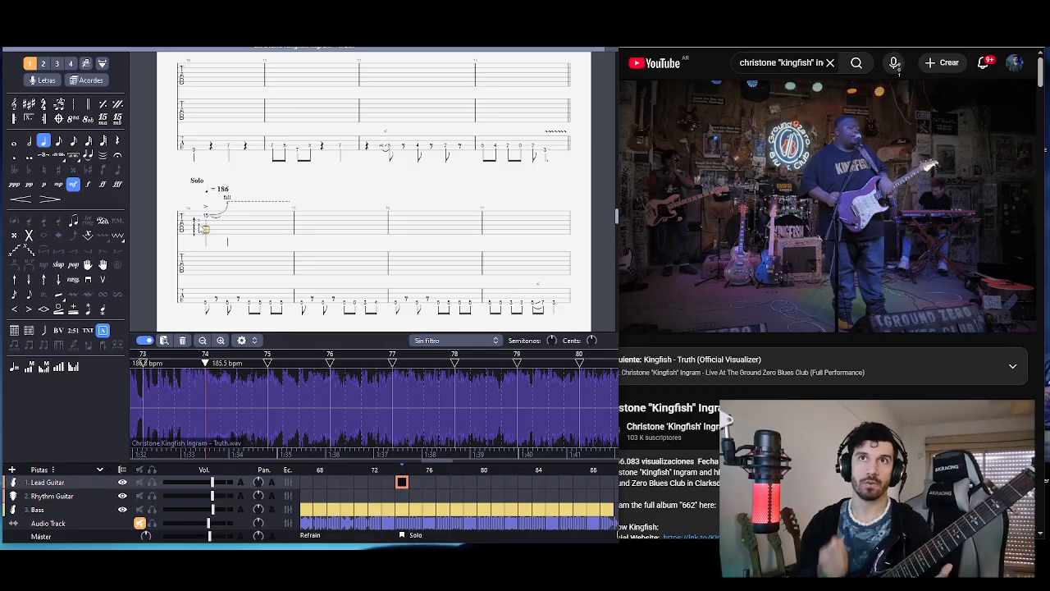
{"action": "key", "text": "Up"}
{"action": "key", "text": "Up"}
{"action": "key", "text": "Up"}
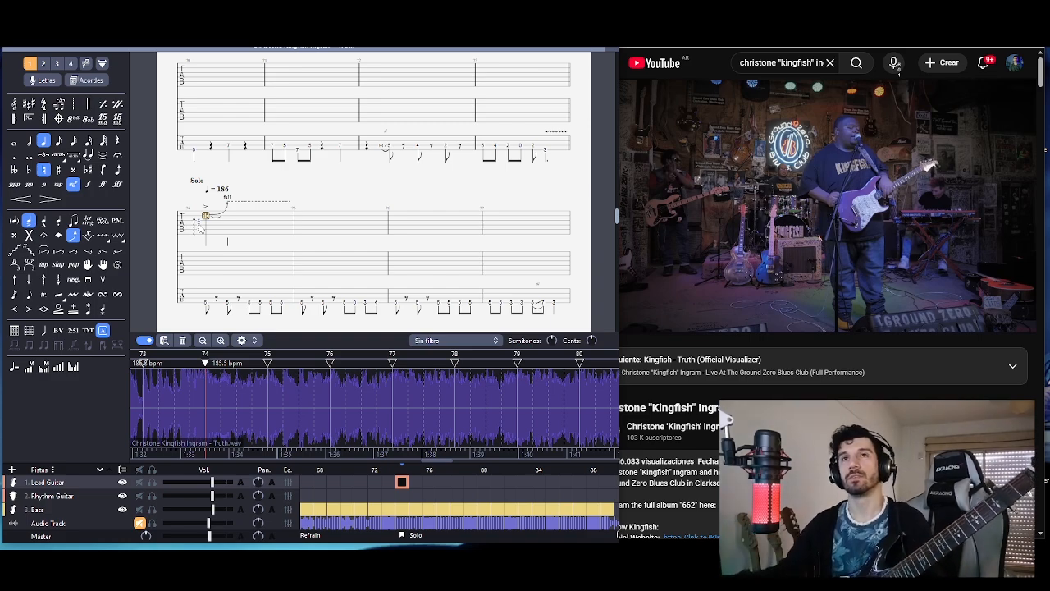
{"action": "left_click", "coordinate": [199, 224]}
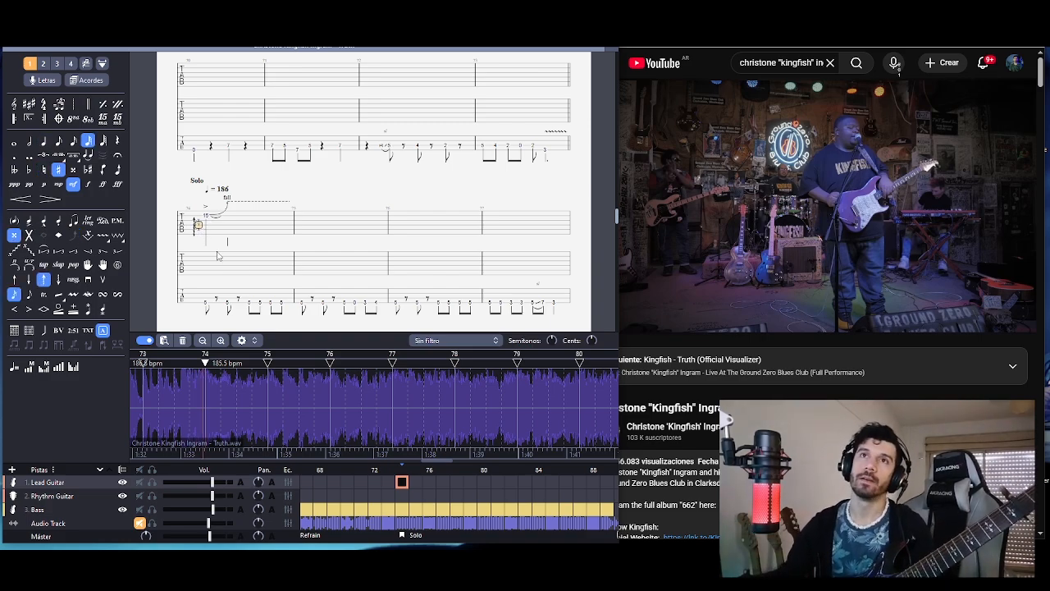
{"action": "left_click", "coordinate": [208, 220]}
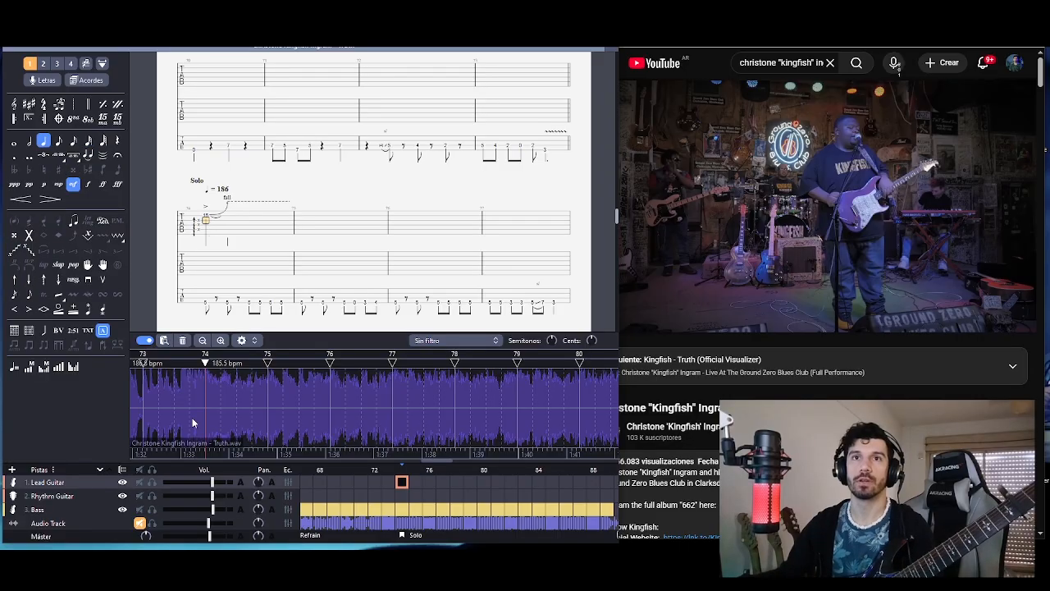
- Solo the Audio Track and listen to the recording around bar 74
{"action": "left_click", "coordinate": [152, 523]}
{"action": "key", "text": "space"}
{"action": "key", "text": "space"}
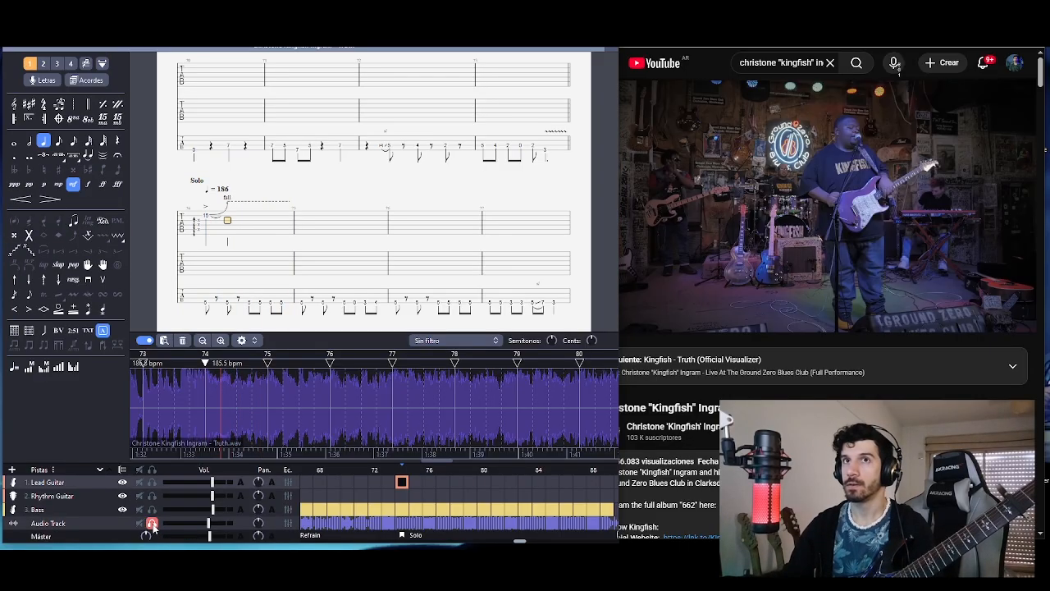
{"action": "key", "text": "space"}
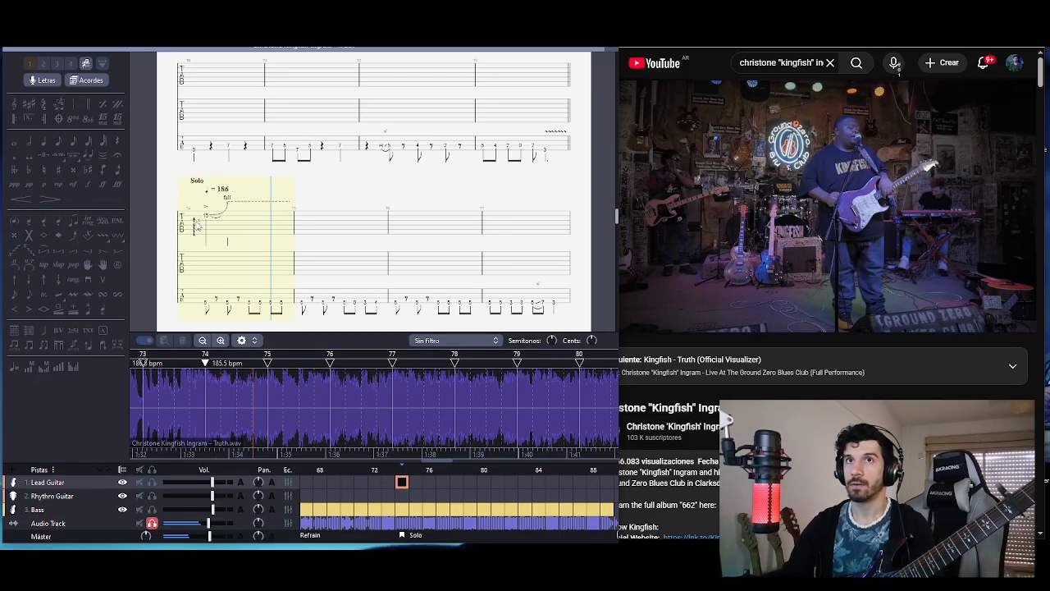
{"action": "key", "text": "space"}
- Add an accented fret 15 note with a full bend on the third beat of bar 74 and play it back
{"action": "left_click", "coordinate": [208, 217]}
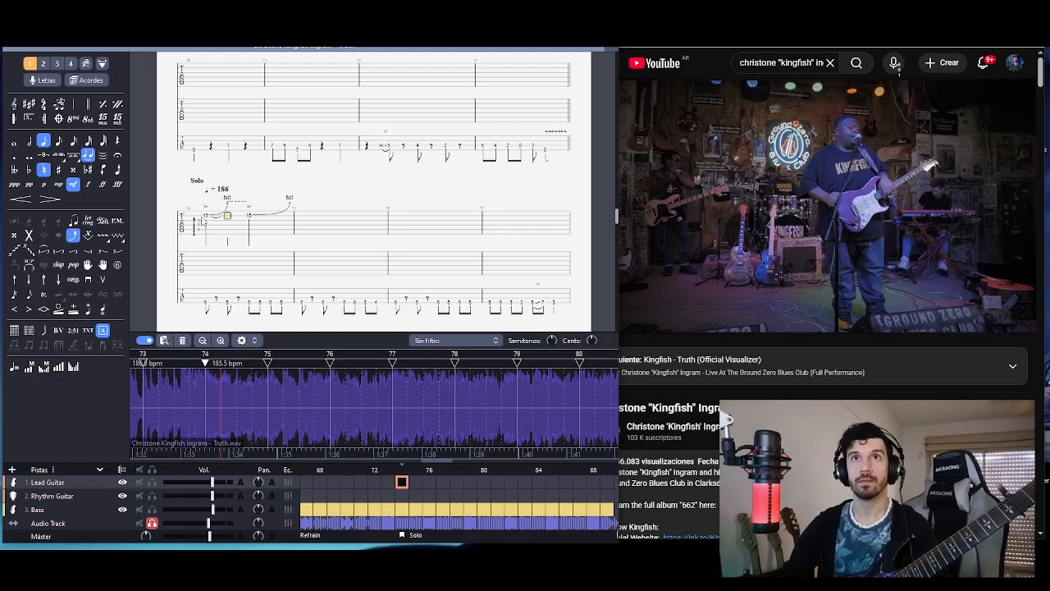
{"action": "key", "text": "space"}
{"action": "key", "text": "space"}
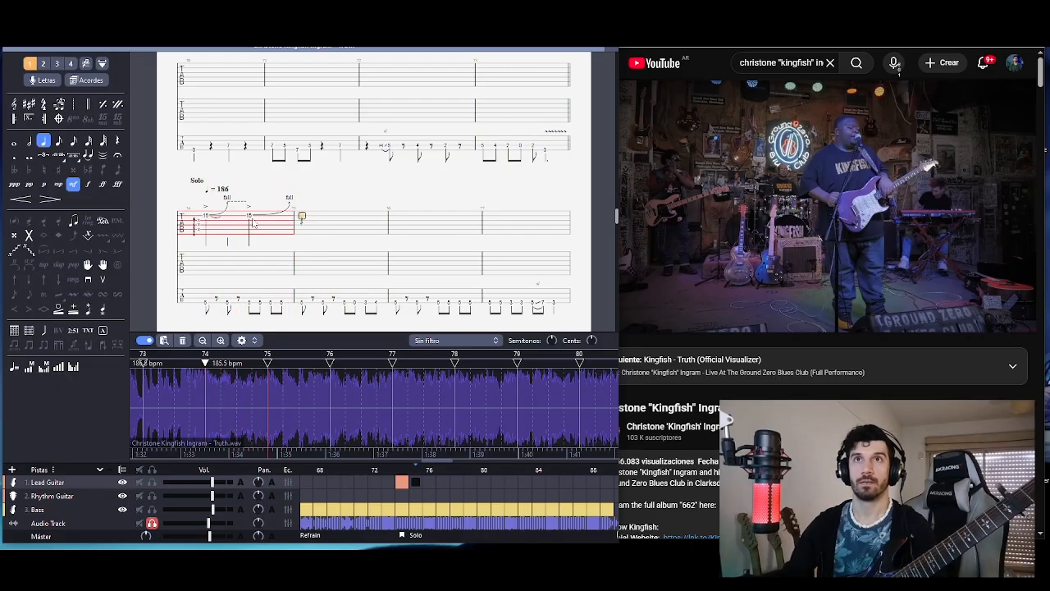
{"action": "left_click", "coordinate": [251, 220]}
{"action": "key", "text": "space"}
{"action": "key", "text": "space"}
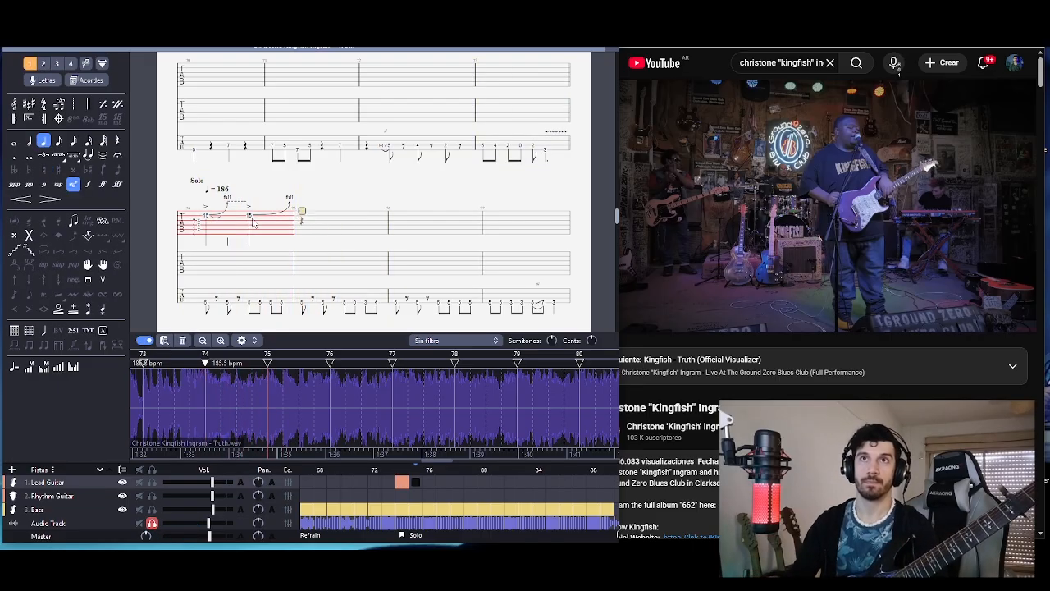
- Tie the second fret 15 note to the last beat of bar 74 with a full Hold bend and wide left-hand vibrato
{"action": "key", "text": "Left"}
{"action": "key", "text": "l"}
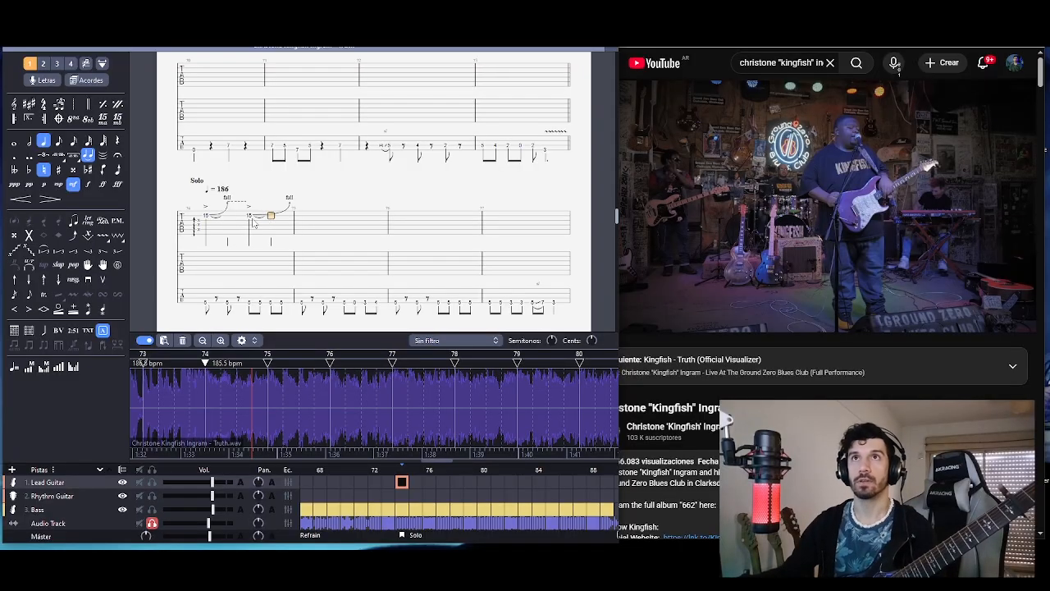
{"action": "key", "text": "b"}
{"action": "left_click", "coordinate": [209, 249]}
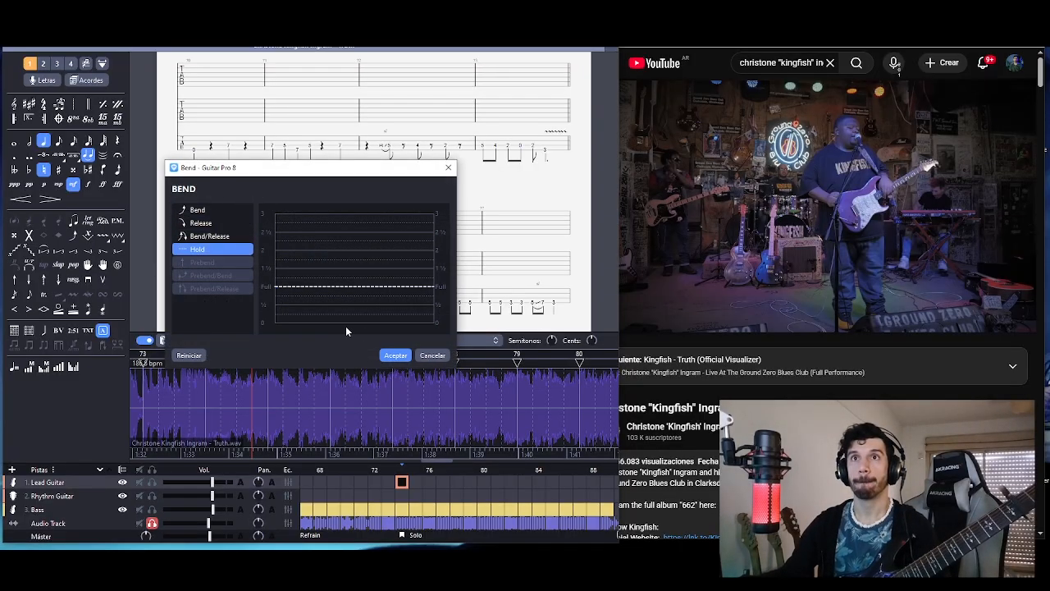
{"action": "left_click", "coordinate": [392, 355]}
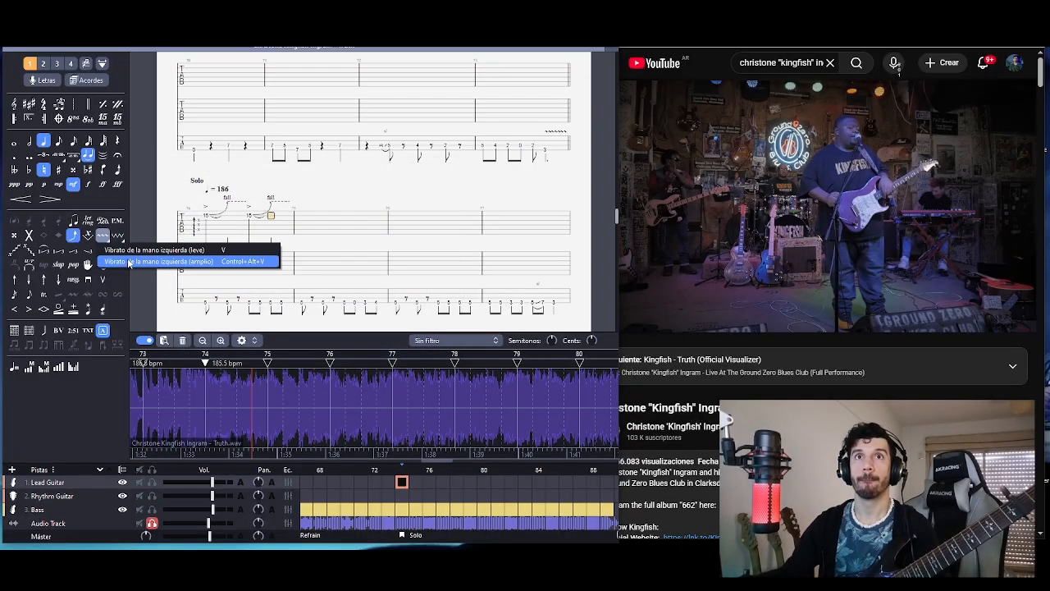
{"action": "left_click", "coordinate": [102, 235]}
- Solo the Lead Guitar together with the Audio Track and play back bar 74
{"action": "key", "text": "space"}
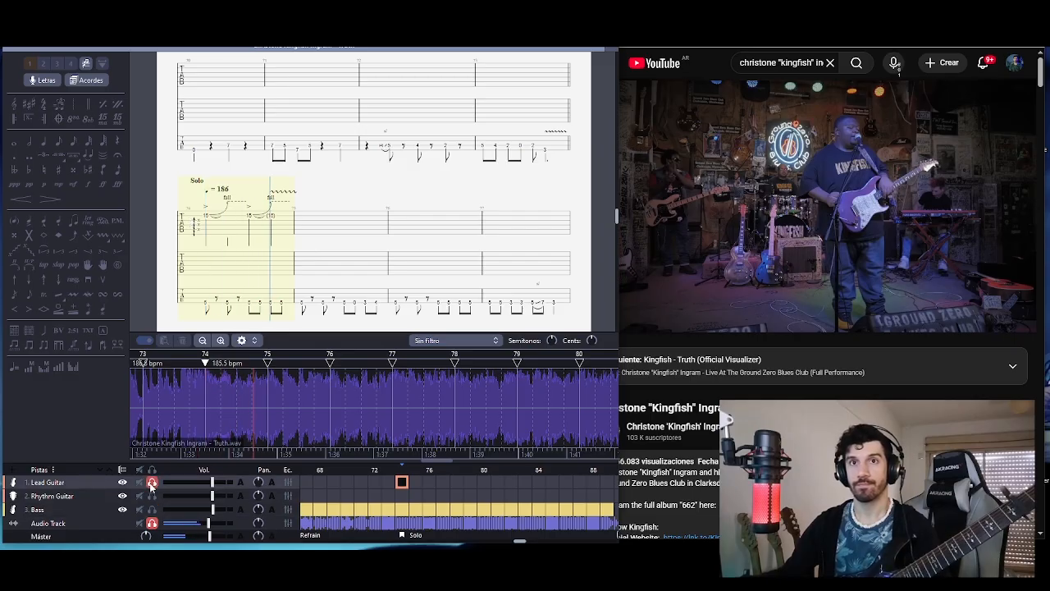
{"action": "key", "text": "space"}
{"action": "key", "text": "space"}
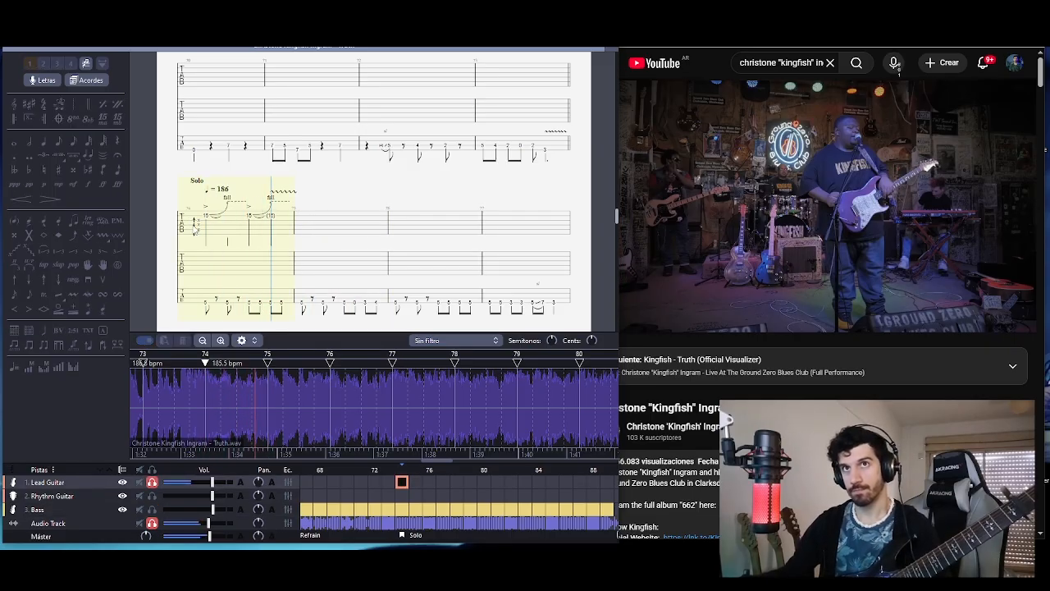
- Extend the tied fret 15 note into bar 75, add eighth-note fret 12s on the first and second strings, and play back the phrase
{"action": "key", "text": "space"}
{"action": "key", "text": "space"}
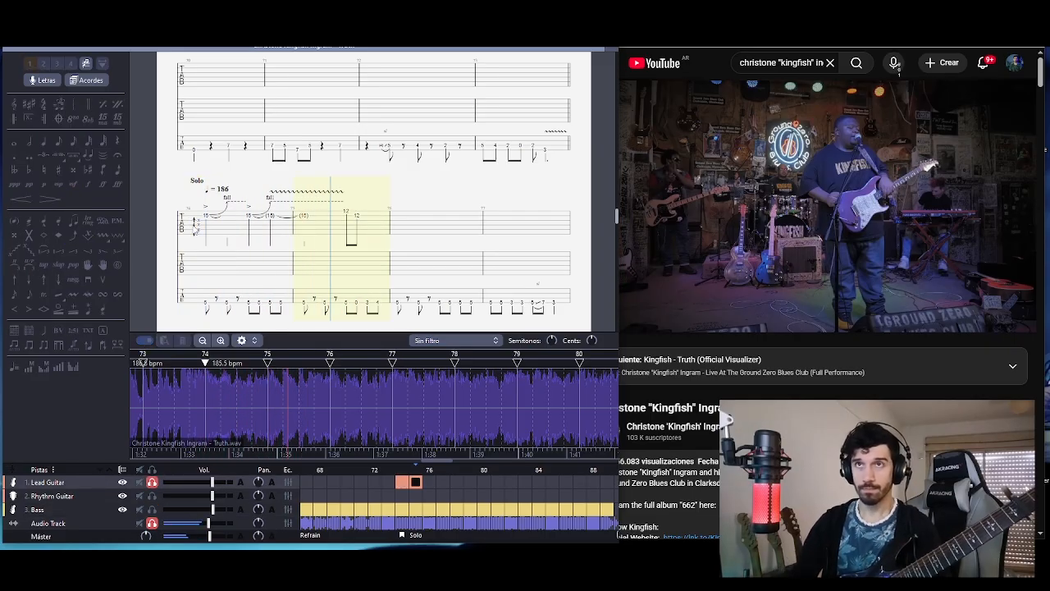
{"action": "key", "text": "space"}
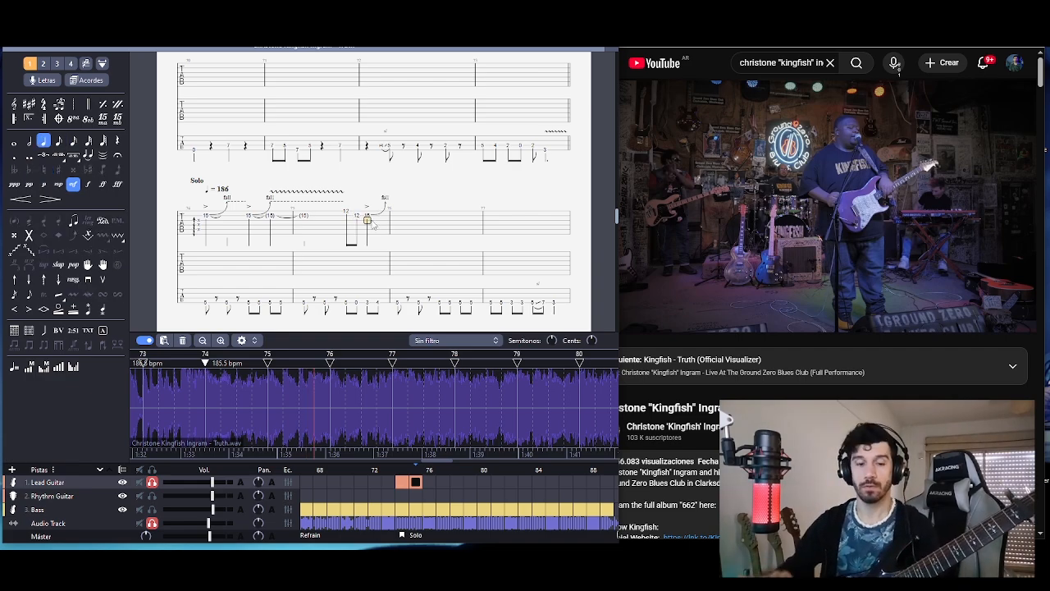
- Put the bent fret 15 note on the last beat of bar 75 on the first string and remove its accent
{"action": "key", "text": "Up"}
{"action": "type", "text": "1618"}
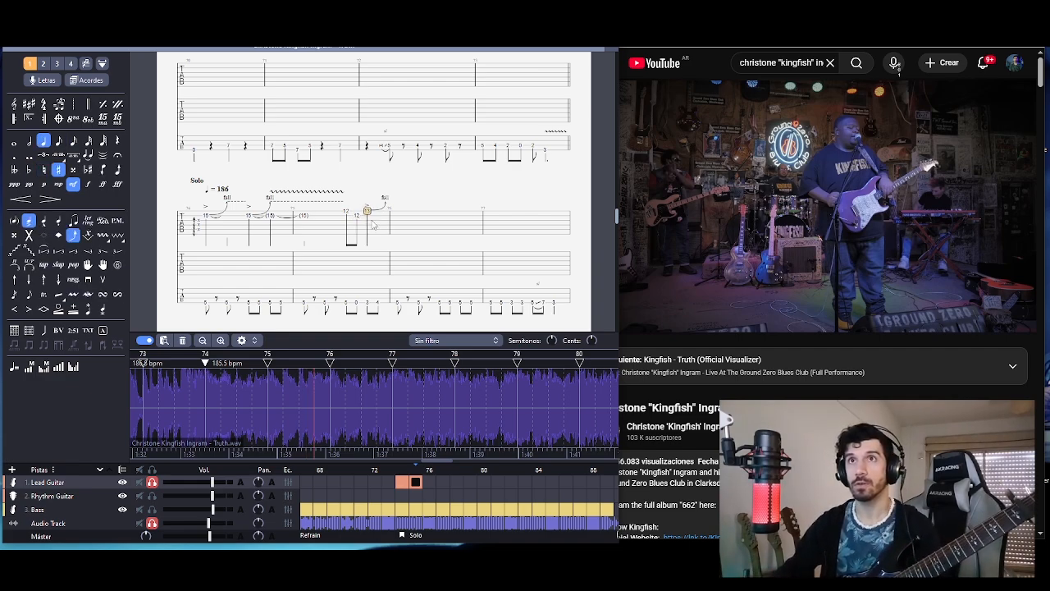
{"action": "type", "text": "15"}
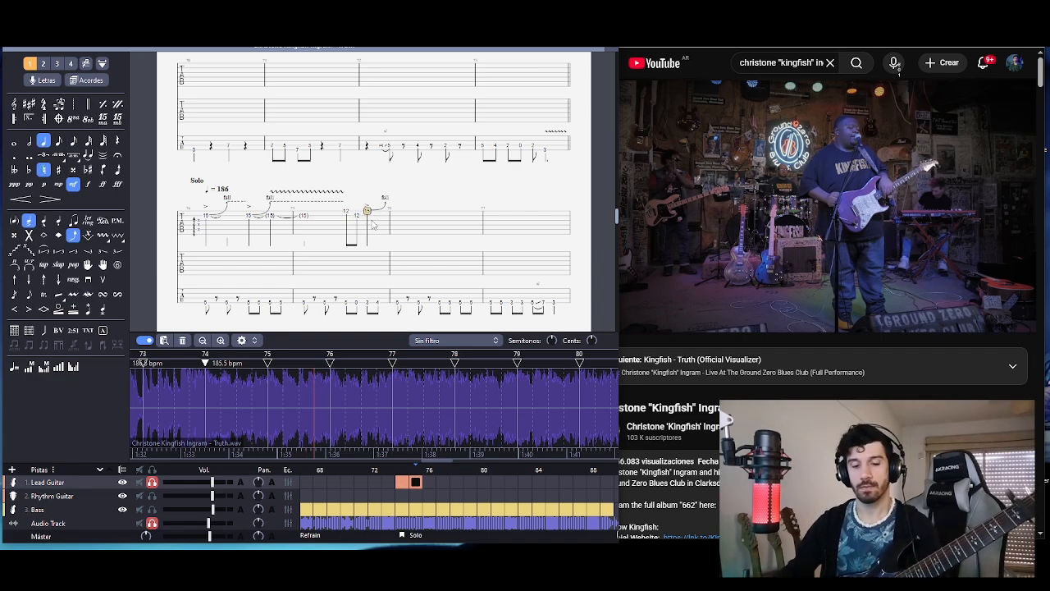
{"action": "left_click", "coordinate": [31, 221]}
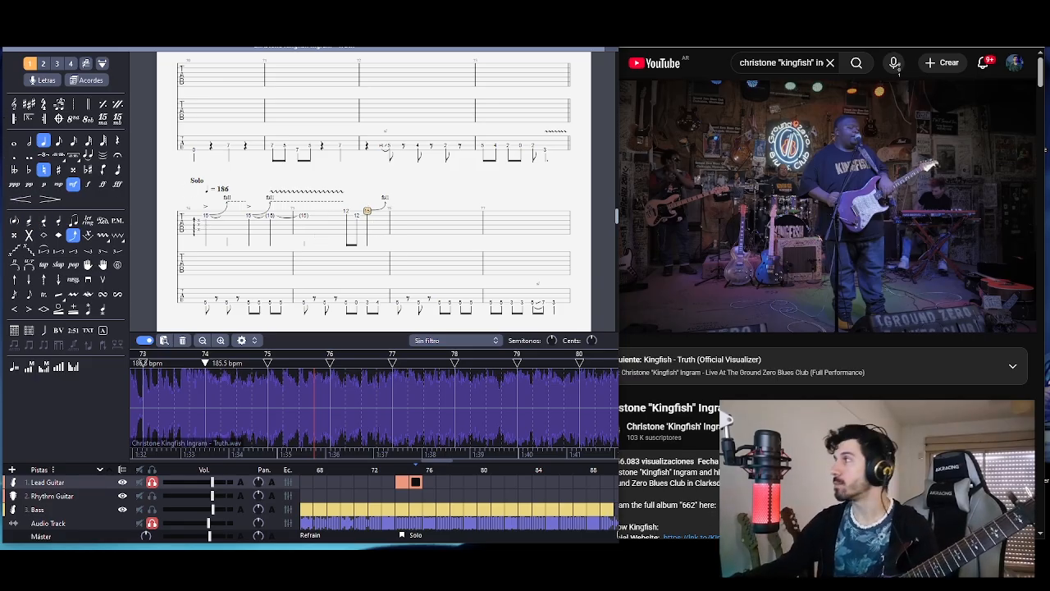
- Set the score zoom to 150% and play back bar 75
{"action": "left_click", "coordinate": [91, 38]}
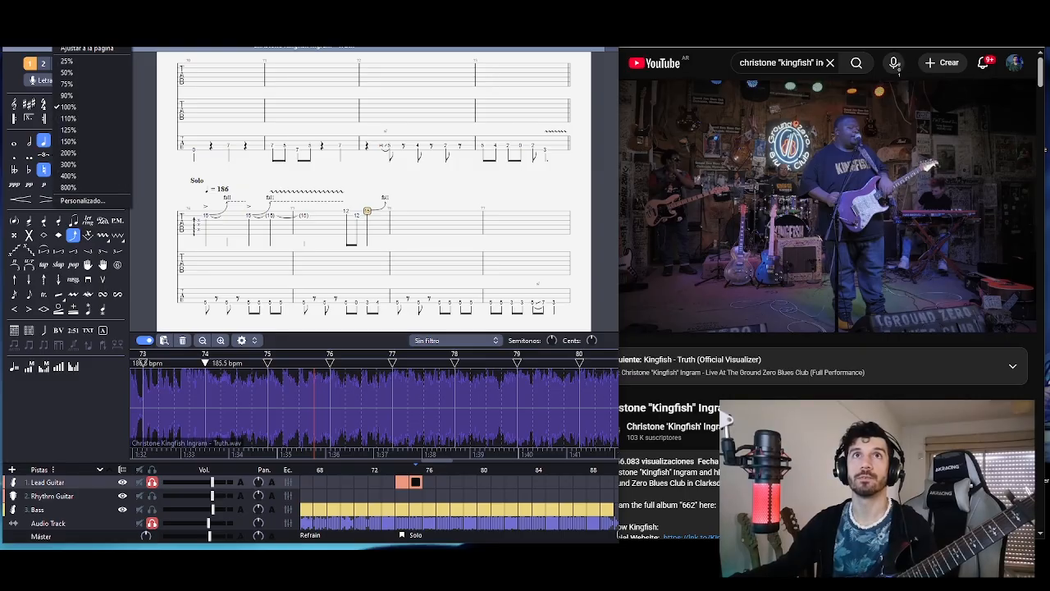
{"action": "left_click", "coordinate": [87, 142]}
{"action": "key", "text": "space"}
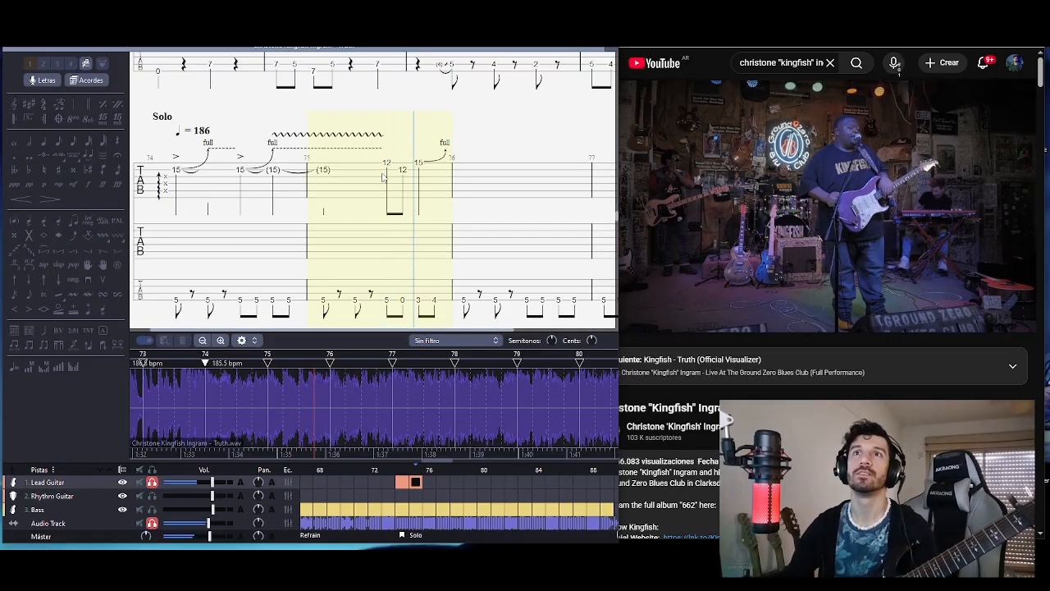
{"action": "key", "text": "space"}
- Tie the first-string fret 15 note into bar 76 with a full Hold bend and play back the passage
{"action": "left_click", "coordinate": [419, 165]}
{"action": "key", "text": "Right"}
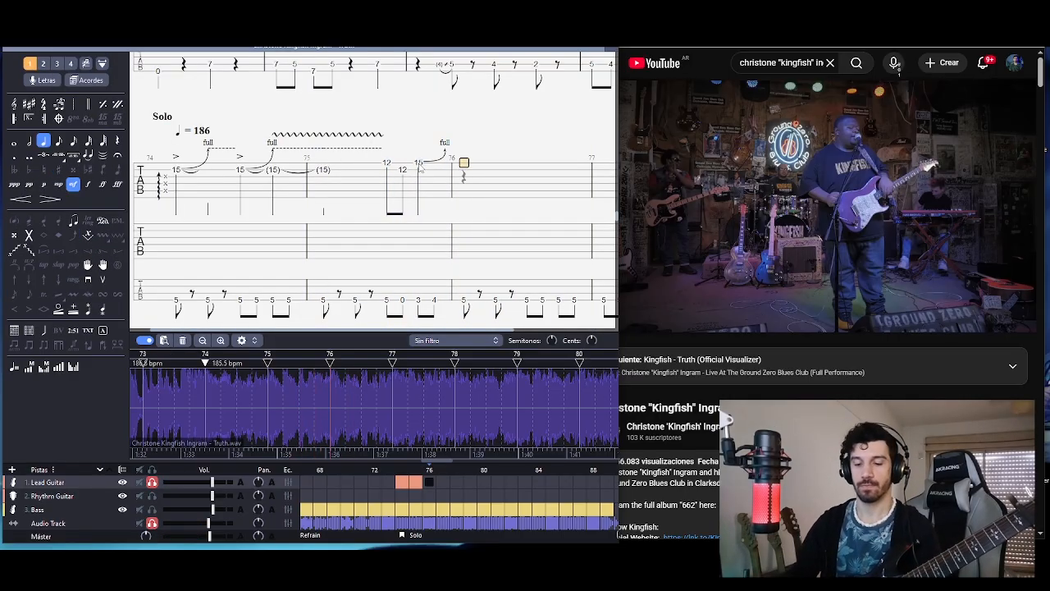
{"action": "key", "text": "l"}
{"action": "key", "text": "b"}
{"action": "left_click", "coordinate": [209, 248]}
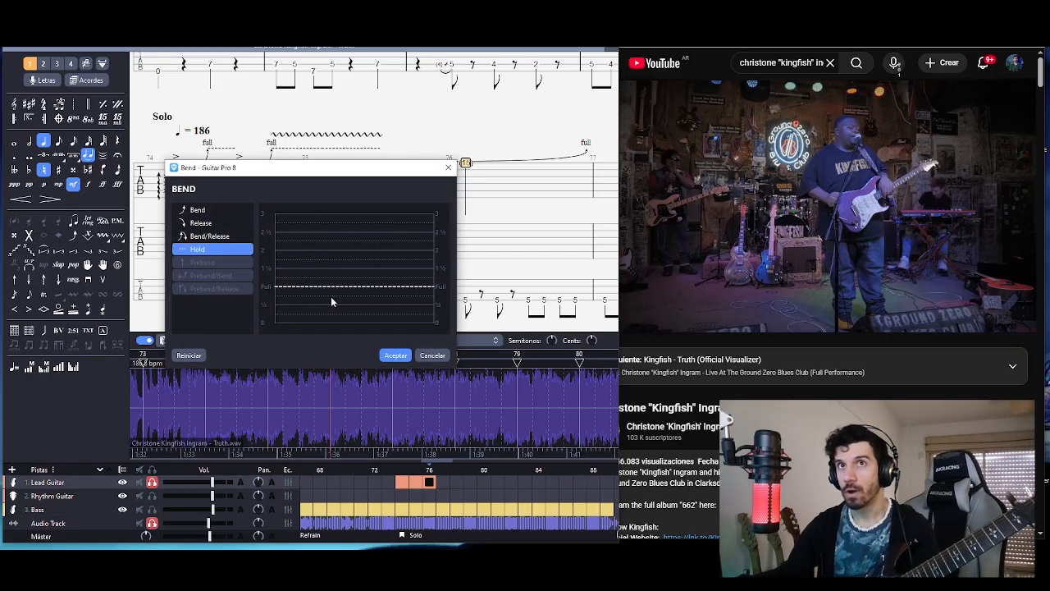
{"action": "left_click", "coordinate": [396, 354]}
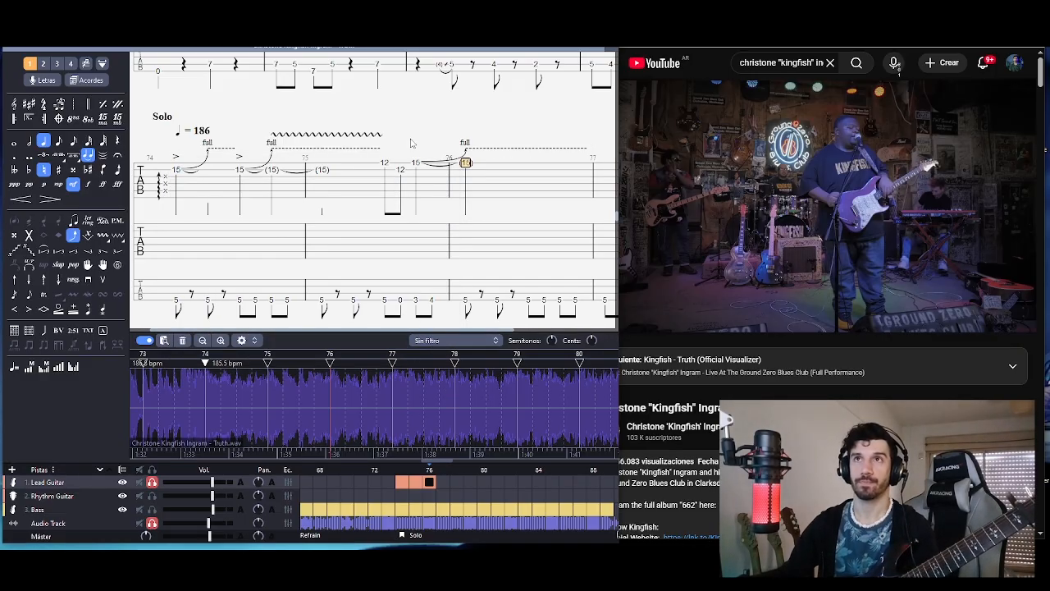
{"action": "key", "text": "space"}
{"action": "key", "text": "space"}
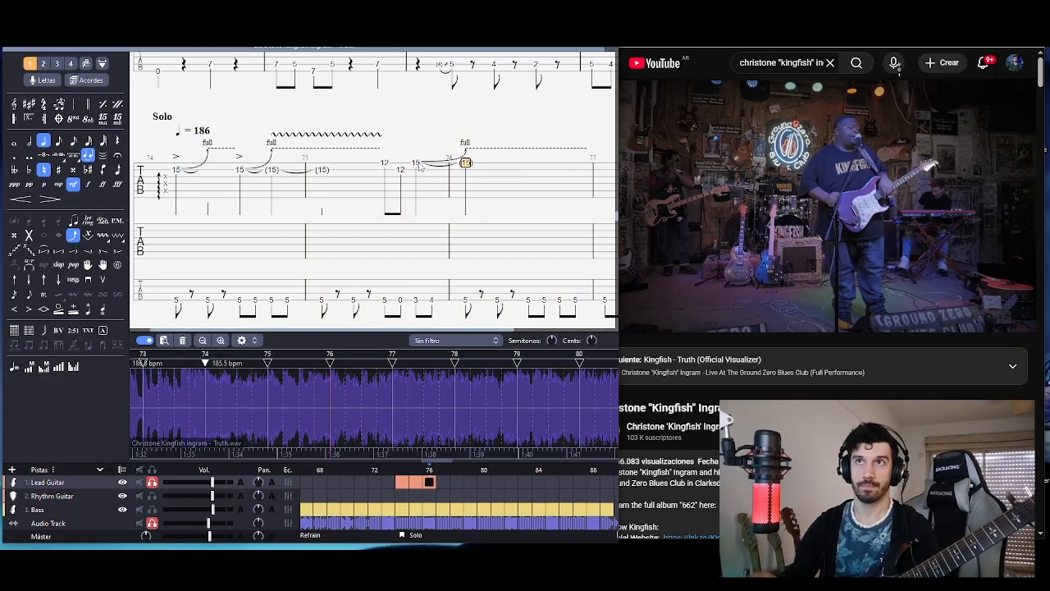
- Add a fret 15 note on the second beat of bar 76 with a 1/4 bend that starts late in the note
{"action": "key", "text": "Right"}
{"action": "key", "text": "l"}
{"action": "key", "text": "b"}
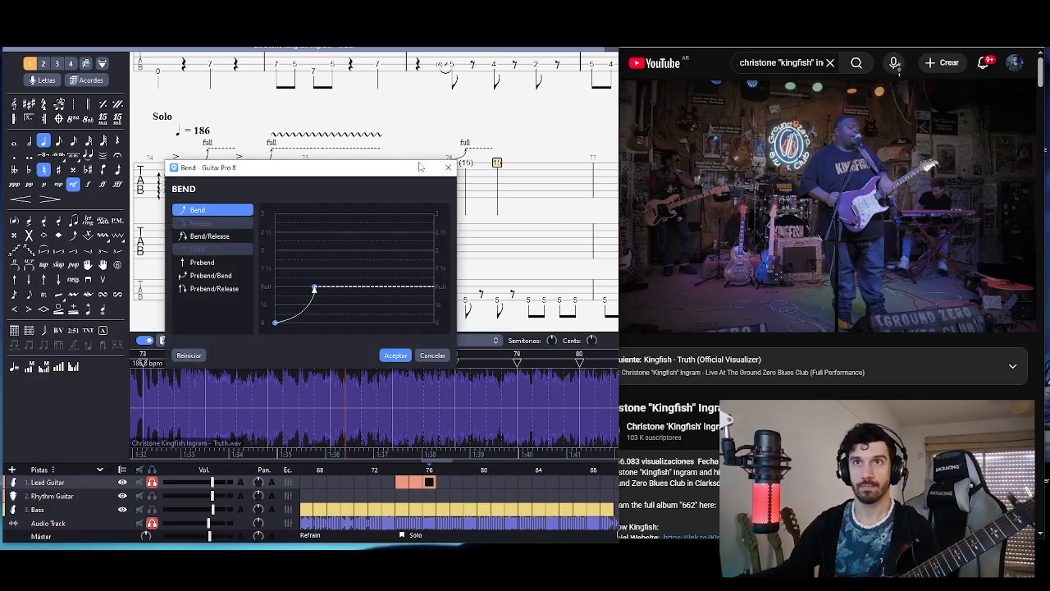
{"action": "left_click_drag", "start_coordinate": [314, 288], "coordinate": [430, 315]}
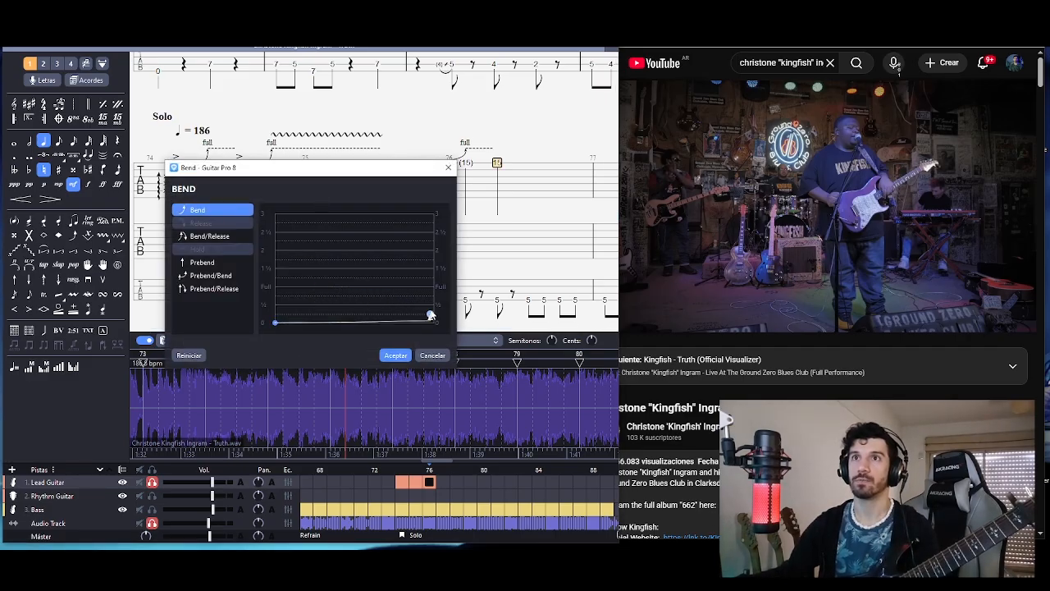
{"action": "left_click_drag", "start_coordinate": [277, 322], "coordinate": [373, 323]}
{"action": "left_click", "coordinate": [396, 355]}
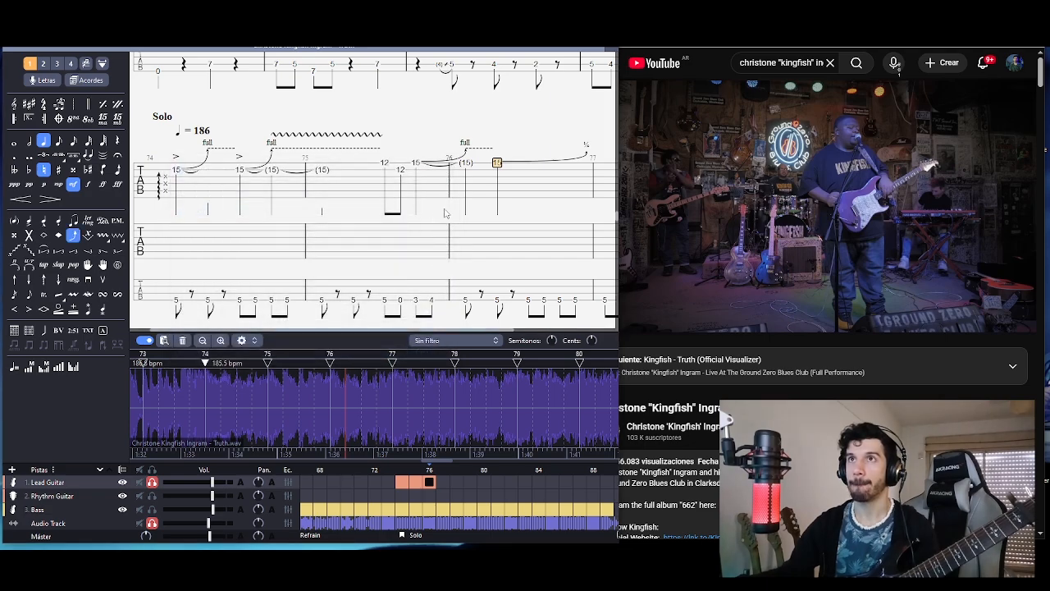
- Play back bar 76 and lengthen its 1/4-bend fret 15 note to a half note
{"action": "key", "text": "space"}
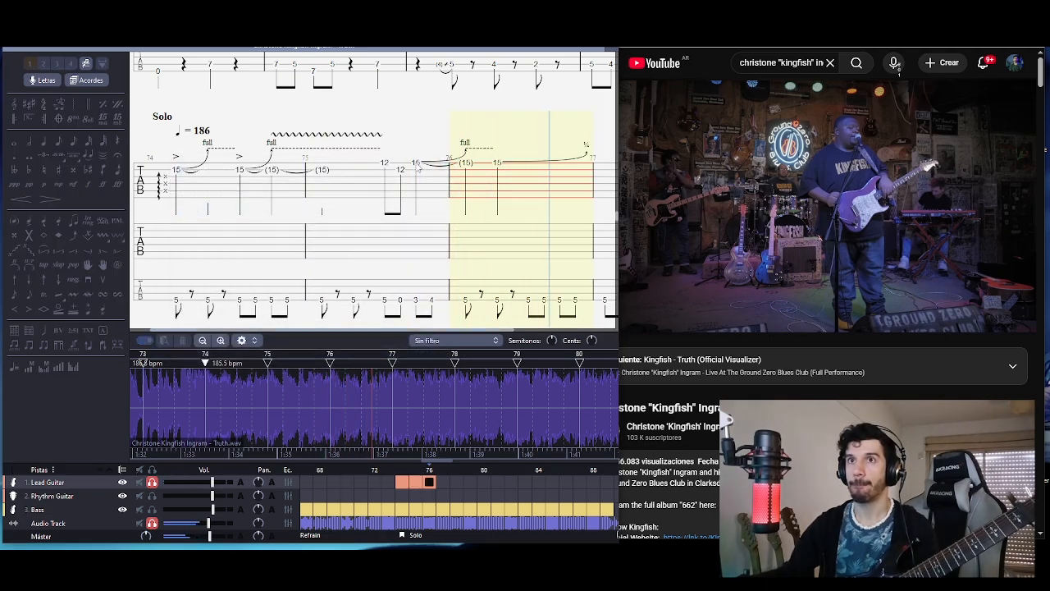
{"action": "key", "text": "space"}
{"action": "key", "text": "space"}
{"action": "key", "text": "space"}
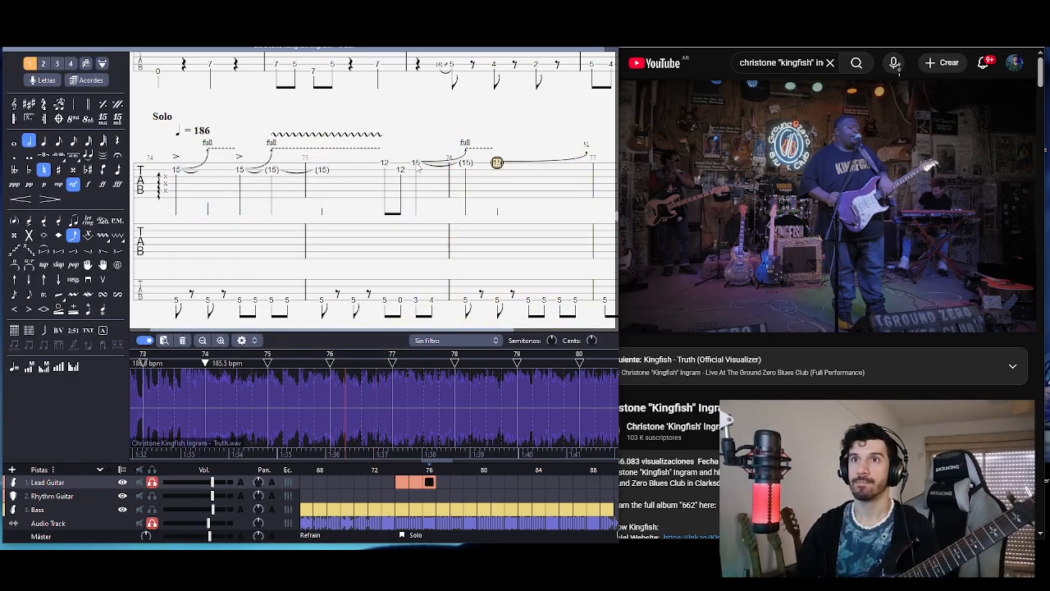
- Fill the last beat of bar 76 with eighth-note fret 12s on the first and second strings
{"action": "key", "text": "Right"}
{"action": "key", "text": "plus"}
{"action": "key", "text": "plus"}
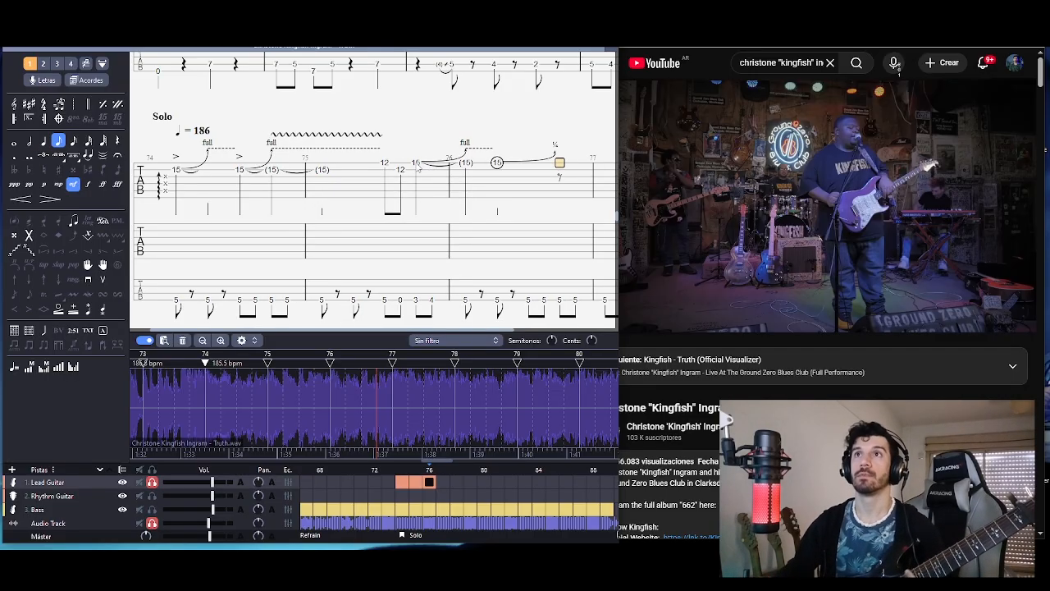
{"action": "type", "text": "12"}
{"action": "key", "text": "Down"}
{"action": "type", "text": "12"}
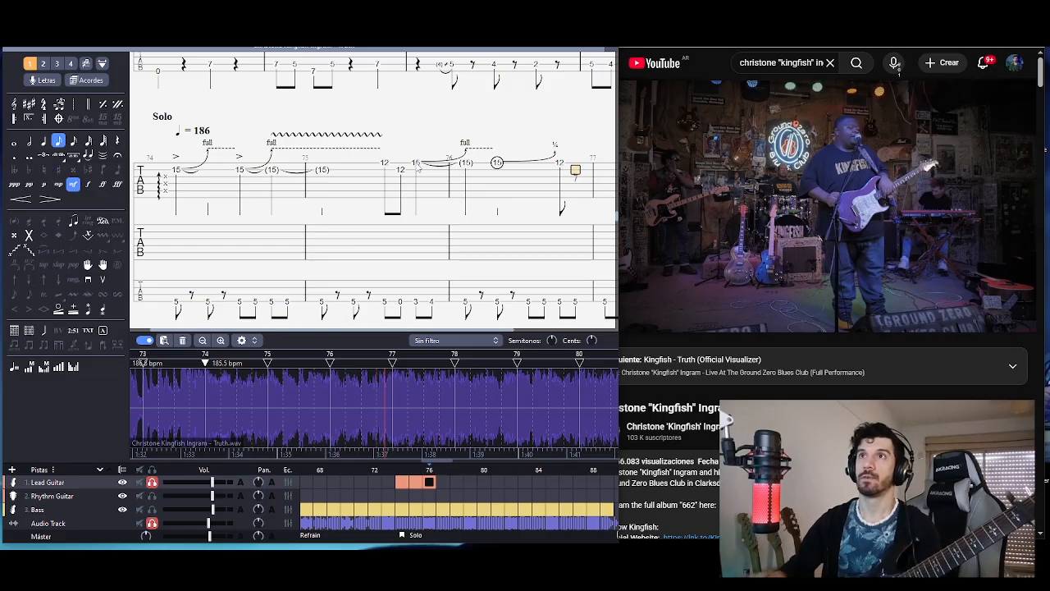
- Start bar 77 with eighth notes sliding from fret 15 to fret 17 on the second string
{"action": "key", "text": "Right"}
{"action": "type", "text": "15s"}
{"action": "key", "text": "Right"}
{"action": "type", "text": "17"}
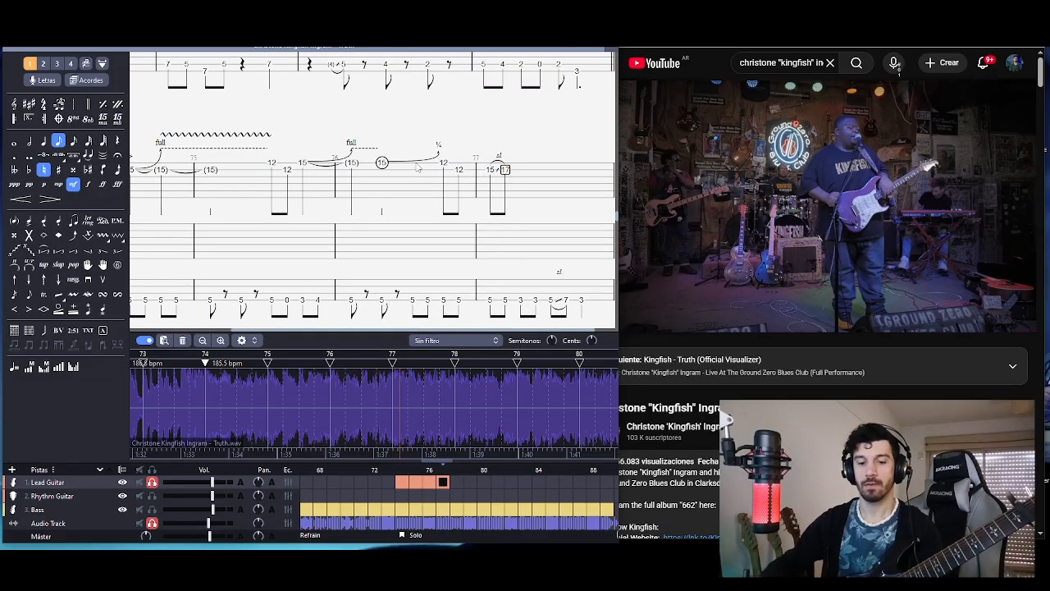
- Complete bar 77 with fret 15 on the first string and fret 17 on the second, tied over with vibrato
{"action": "key", "text": "Up"}
{"action": "key", "text": "Right"}
{"action": "type", "text": "15"}
{"action": "key", "text": "Down"}
{"action": "key", "text": "Right"}
{"action": "type", "text": "1"}
{"action": "key", "text": "Left"}
{"action": "key", "text": "Left"}
{"action": "key", "text": "Left"}
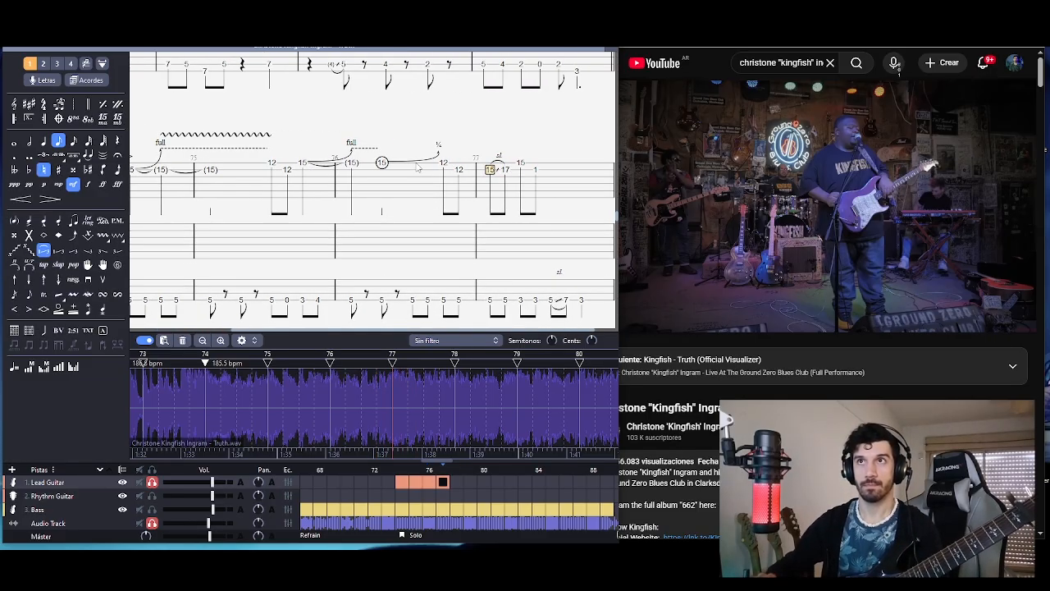
{"action": "key", "text": "Right"}
{"action": "key", "text": "Right"}
{"action": "key", "text": "Right"}
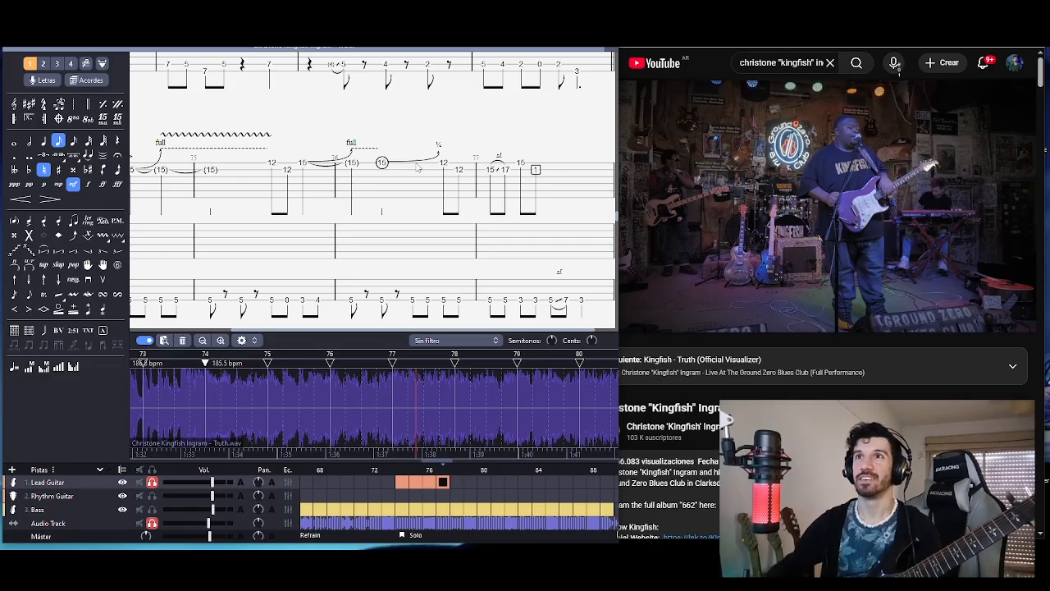
{"action": "key", "text": "space"}
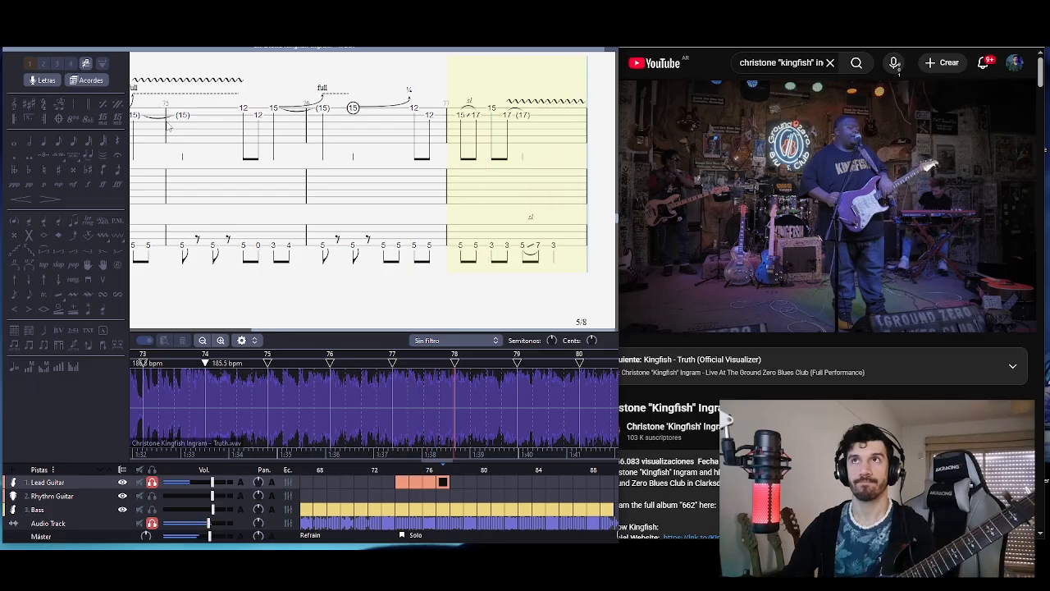
- Play back the passage and listen repeatedly to bar 78 to work out its lead guitar notes
{"action": "key", "text": "space"}
{"action": "key", "text": "space"}
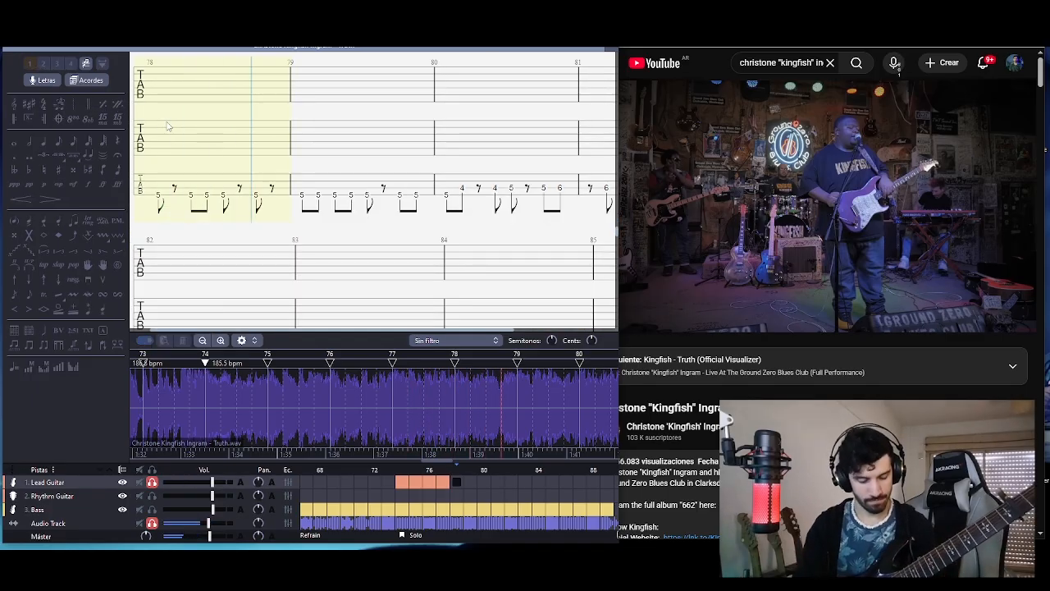
{"action": "key", "text": "space"}
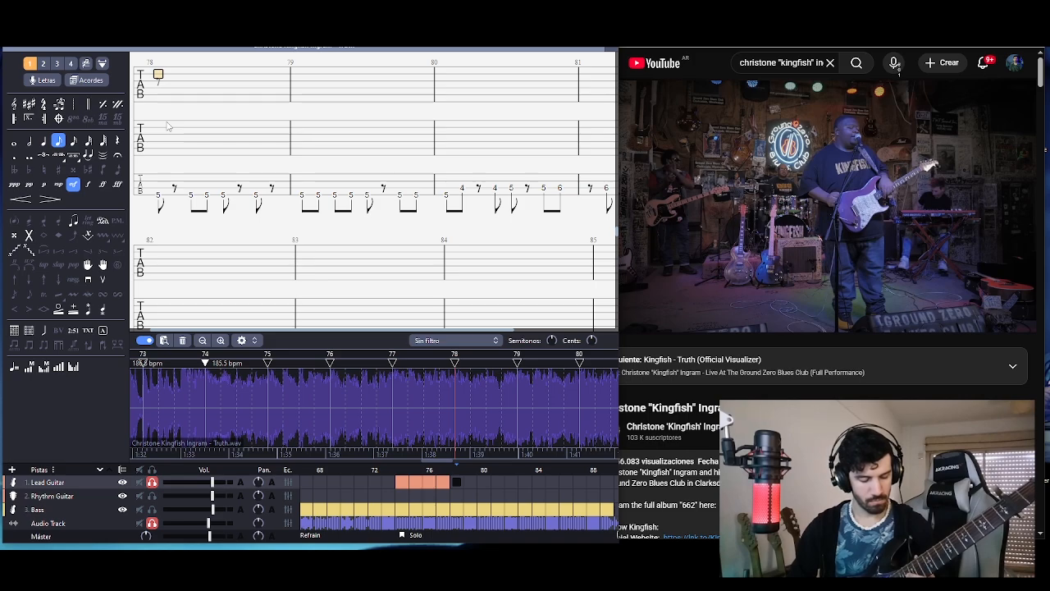
{"action": "key", "text": "space"}
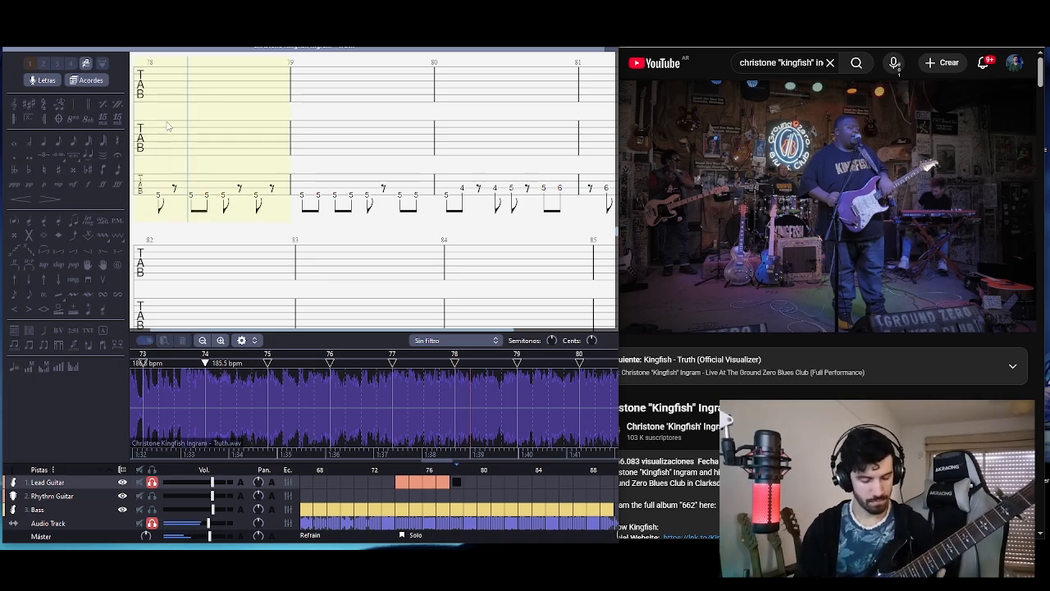
{"action": "key", "text": "space"}
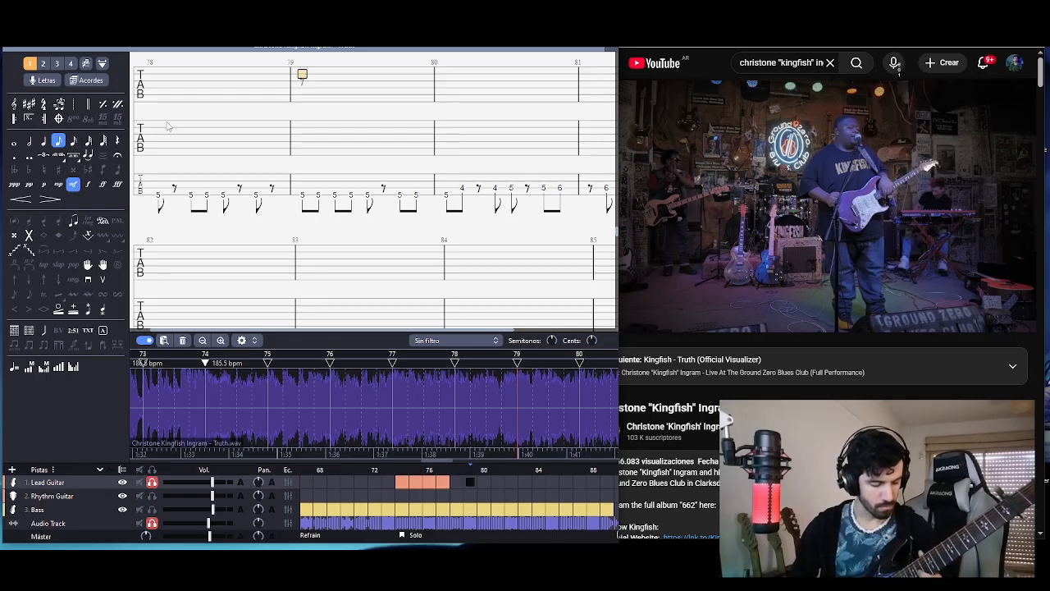
{"action": "key", "text": "space"}
{"action": "key", "text": "space"}
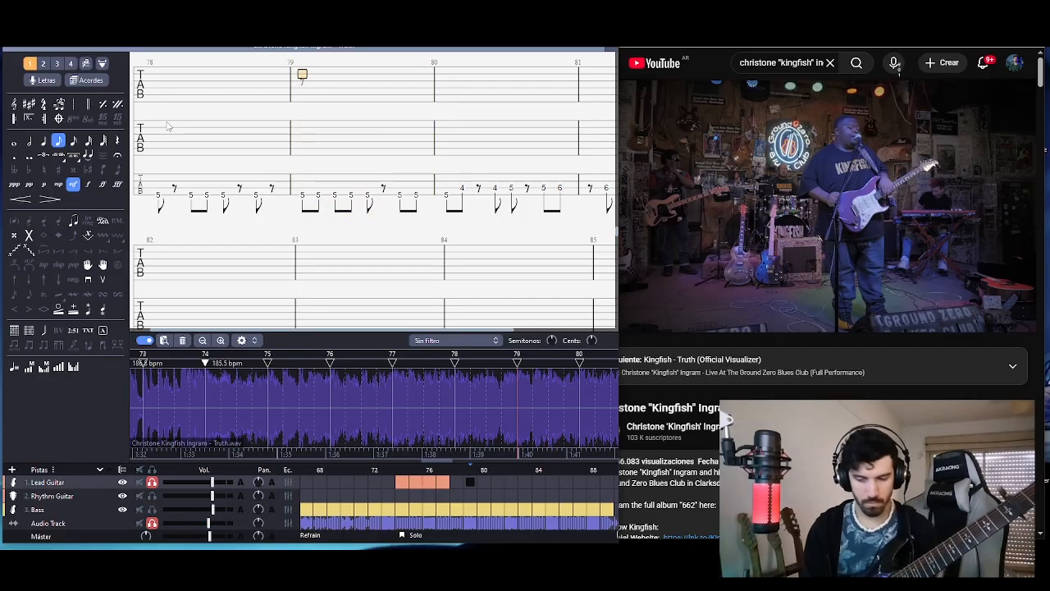
{"action": "key", "text": "ctrl+Left"}
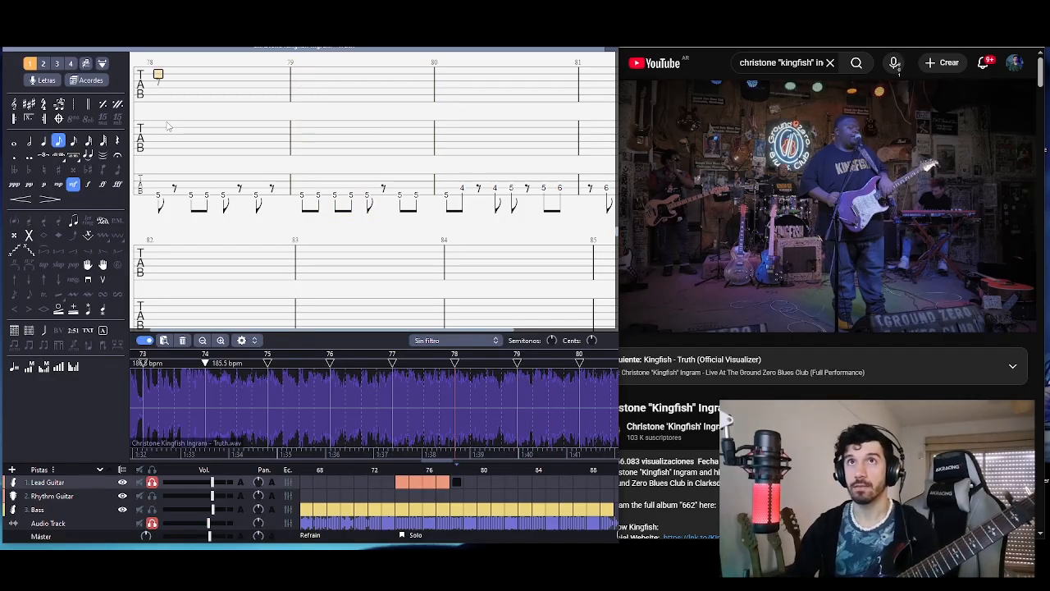
{"action": "key", "text": "space"}
{"action": "key", "text": "space"}
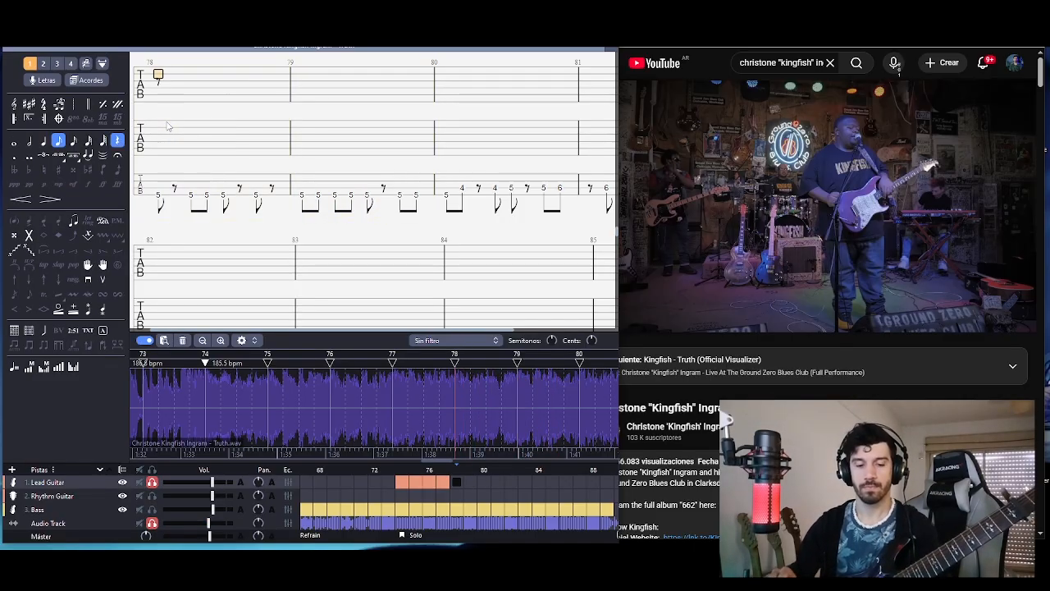
- Lay out six eighth-note rests in bar 78 of the lead guitar as placeholders, starting from the first beat
{"action": "key", "text": "Right"}
{"action": "key", "text": "Right"}
{"action": "key", "text": "Right"}
{"action": "key", "text": "Right"}
{"action": "key", "text": "Right"}
{"action": "left_click", "coordinate": [162, 82]}
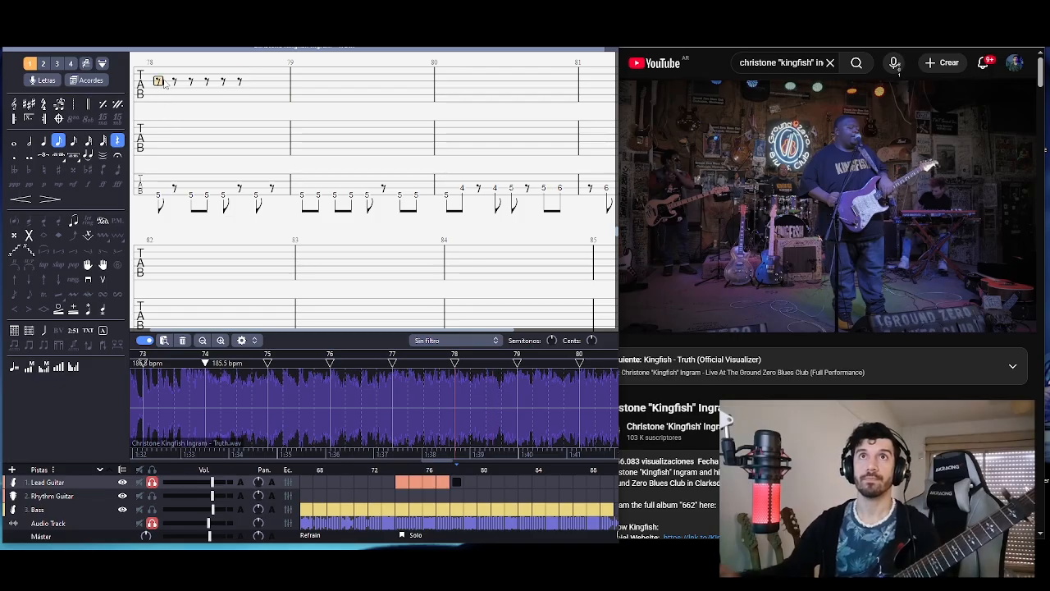
- Start bar 78 with eighth notes at fret 17 first string, 16 second string and 15 first string, checking them against the audio
{"action": "type", "text": "17"}
{"action": "key", "text": "space"}
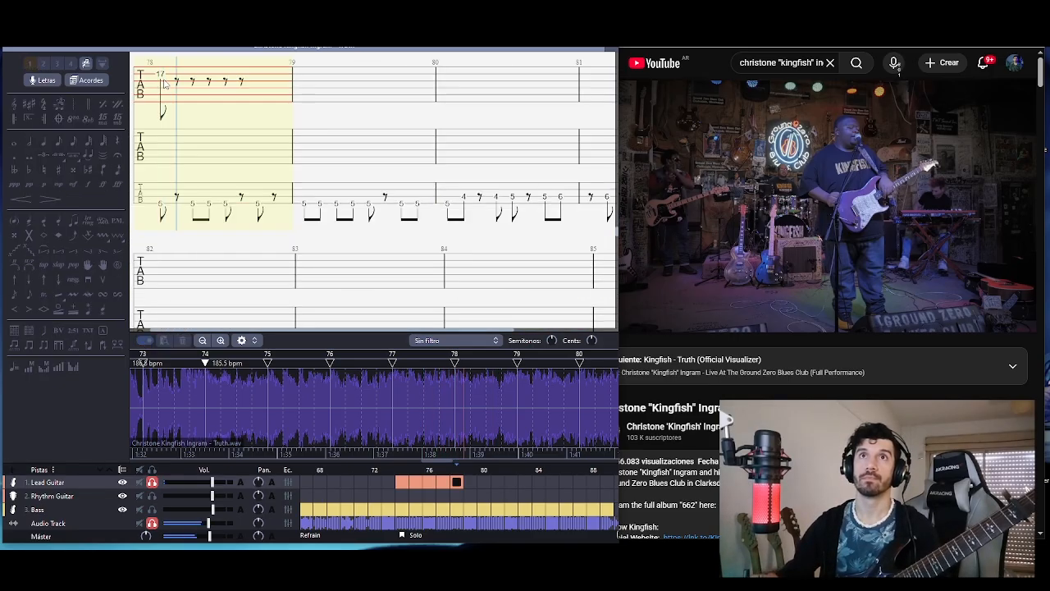
{"action": "key", "text": "space"}
{"action": "key", "text": "Right"}
{"action": "type", "text": "16"}
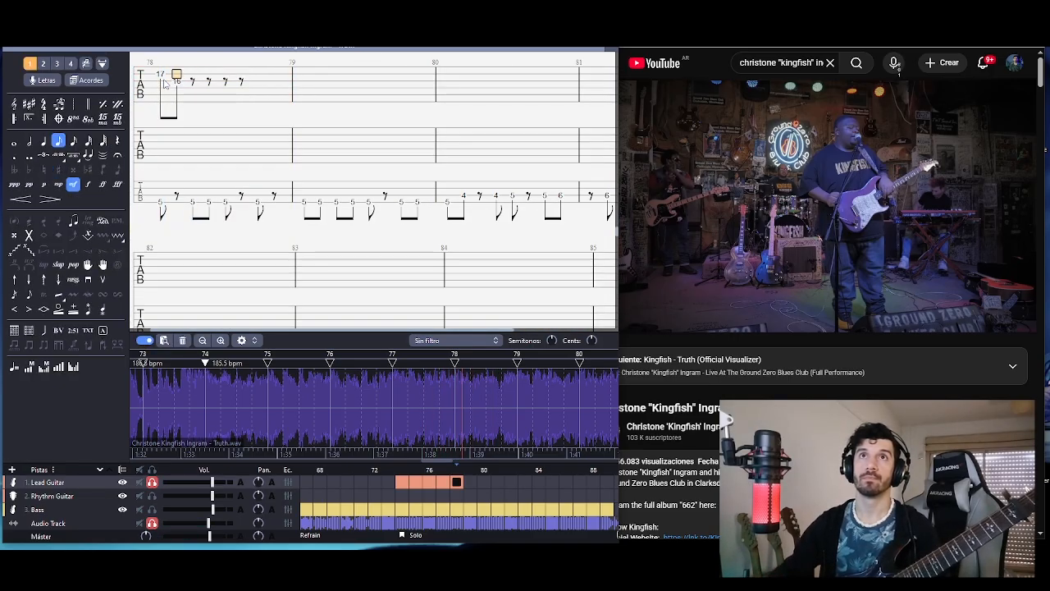
{"action": "key", "text": "Right"}
{"action": "type", "text": "16 "}
{"action": "type", "text": "15"}
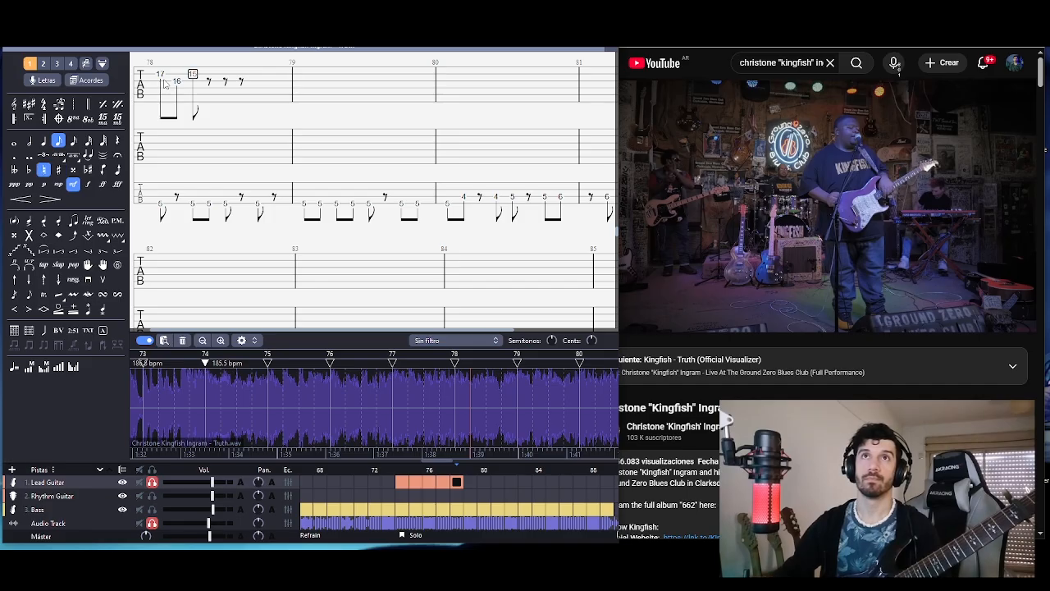
{"action": "key", "text": "space"}
{"action": "key", "text": "space"}
- Add a grace note on fret 16 sliding into an eighth-note fret 14 on the second string in bar 78
{"action": "key", "text": "Right"}
{"action": "key", "text": "Left"}
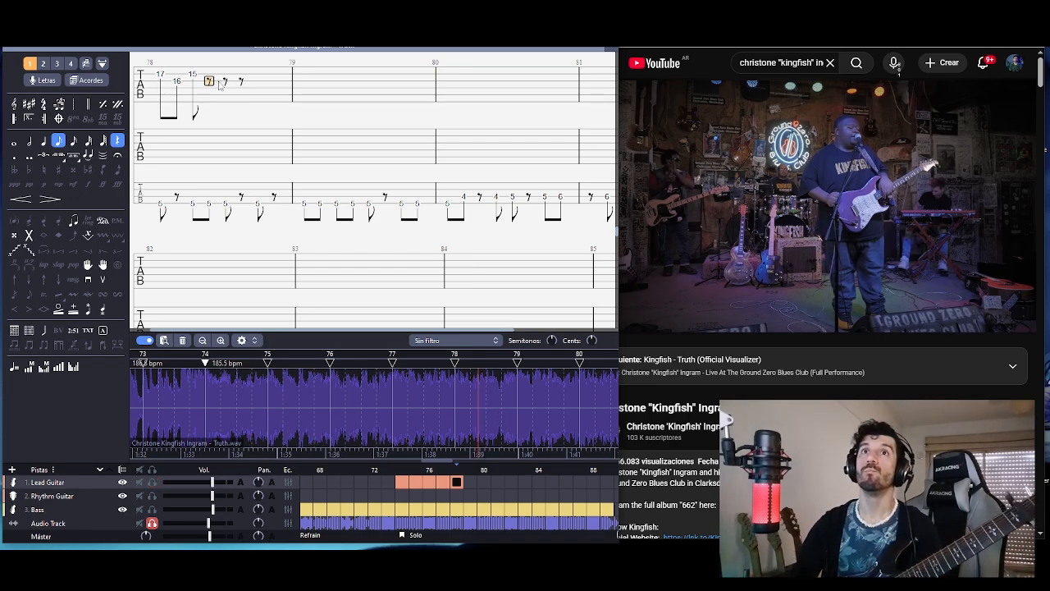
{"action": "type", "text": "16g"}
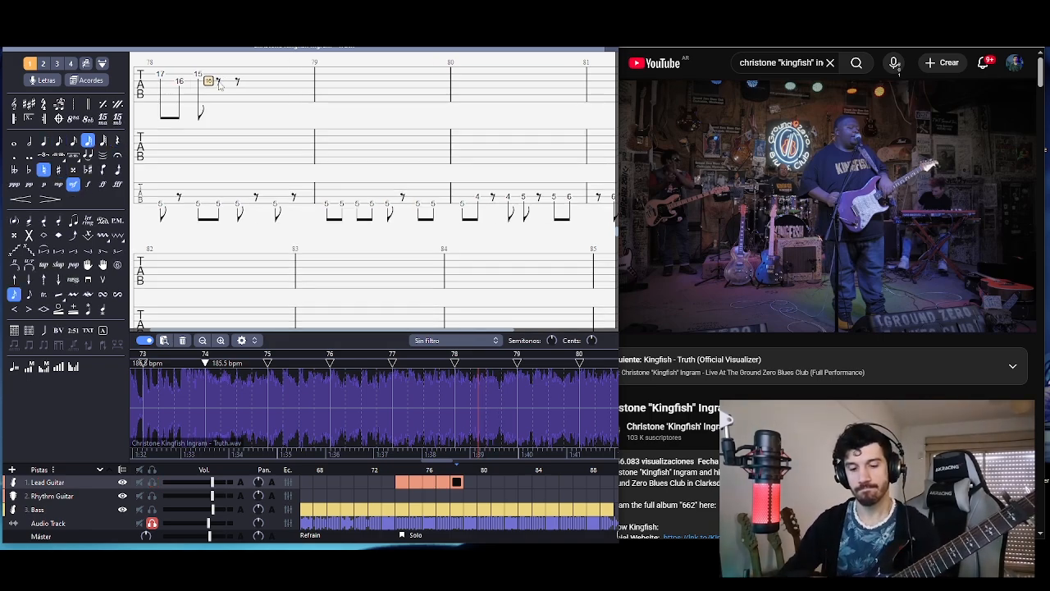
{"action": "type", "text": "os"}
{"action": "key", "text": "Right"}
{"action": "type", "text": "14"}
{"action": "key", "text": "Right"}
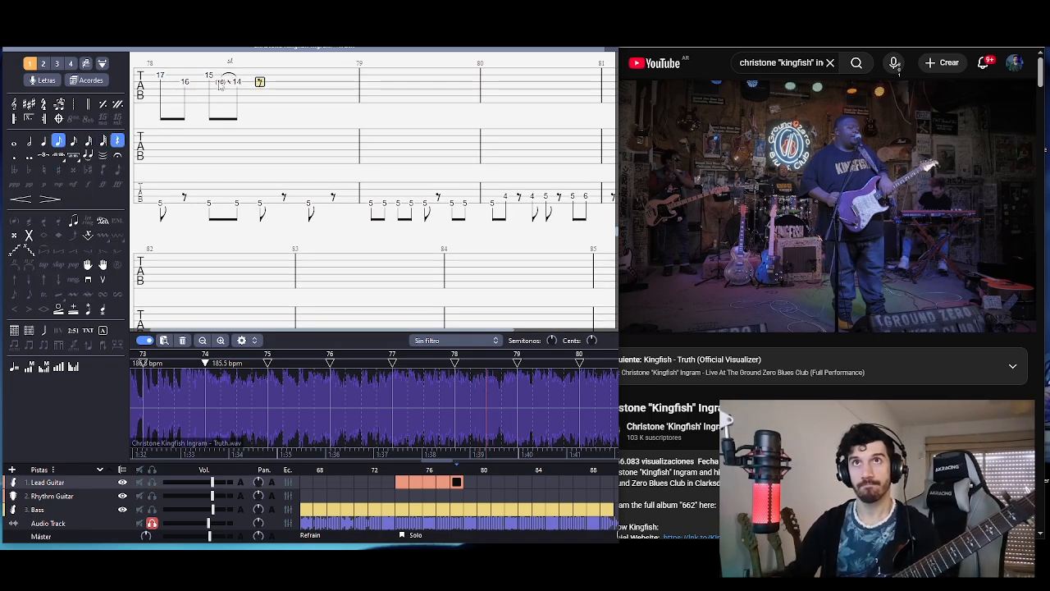
- Add vibrato to the fret 14 note in bar 78, tie it into a half note and play back the bar
{"action": "key", "text": "Left"}
{"action": "key", "text": "v"}
{"action": "key", "text": "Right"}
{"action": "key", "text": "l"}
{"action": "key", "text": "minus"}
{"action": "key", "text": "minus"}
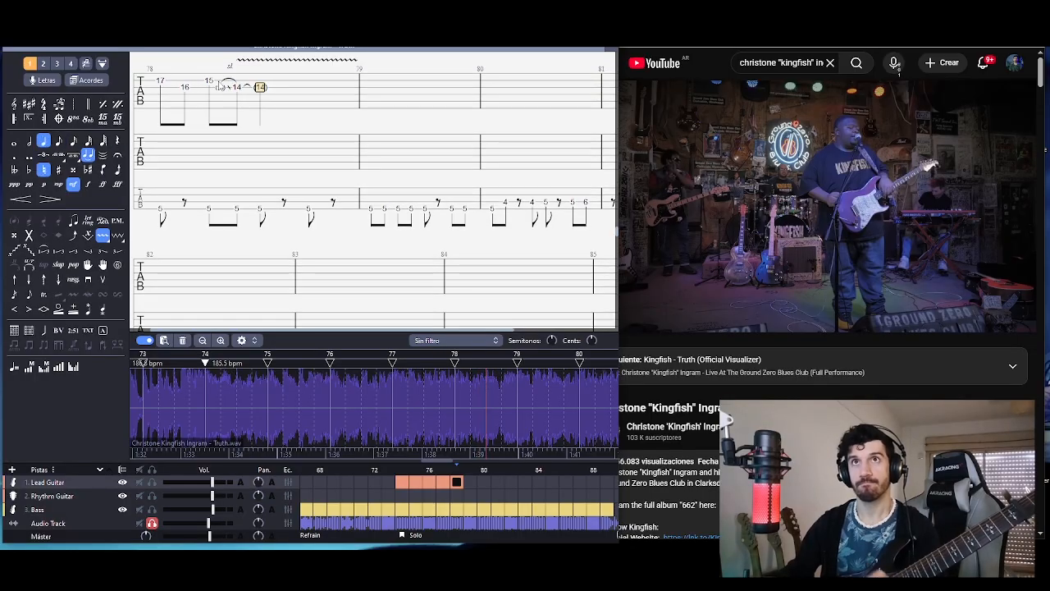
{"action": "key", "text": "space"}
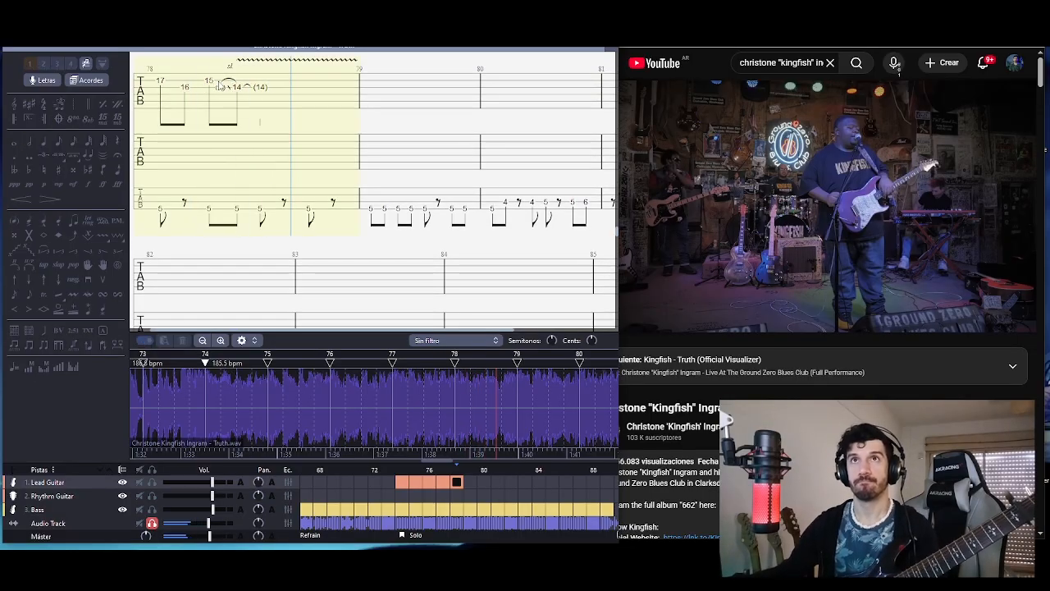
{"action": "key", "text": "space"}
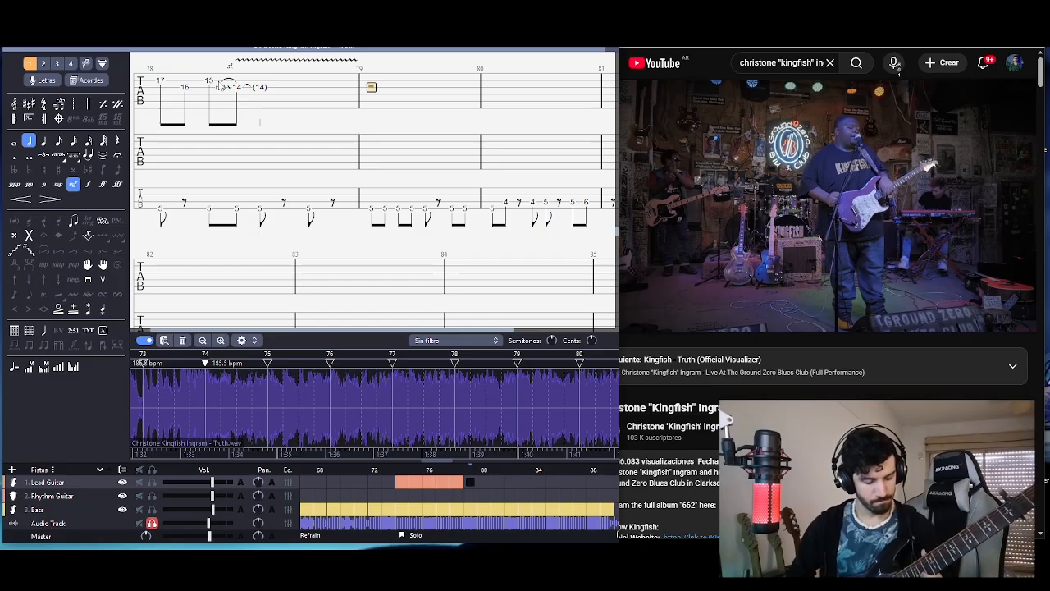
- Enter eighth notes in bar 79: frets 12 and 14 on the second string, then 12, 15 and 14 on the first string
{"action": "type", "text": "14 "}
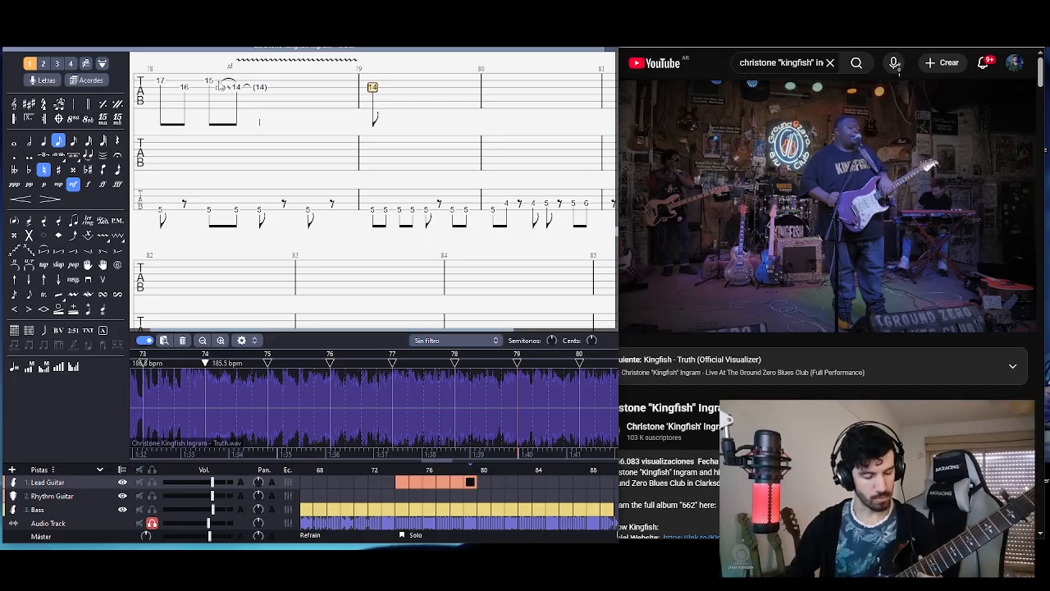
{"action": "type", "text": "12"}
{"action": "key", "text": "Right"}
{"action": "type", "text": "14"}
{"action": "key", "text": "Up"}
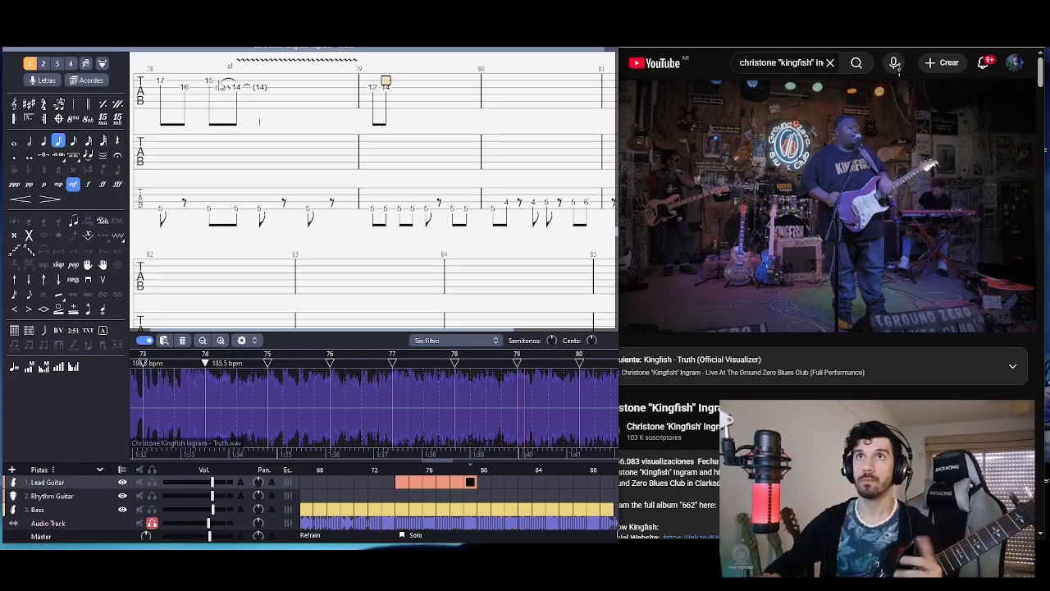
{"action": "key", "text": "Right"}
{"action": "type", "text": "12"}
{"action": "key", "text": "Right"}
{"action": "type", "text": "15"}
{"action": "key", "text": "Right"}
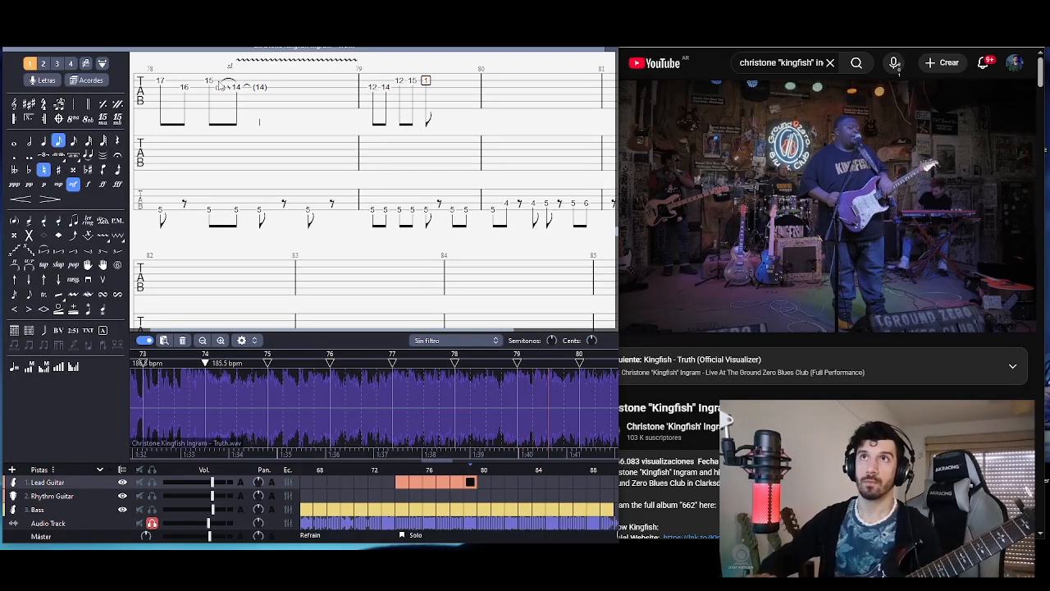
{"action": "type", "text": "14"}
- Finish bar 79 by making its first-string fret 14 a dotted quarter with vibrato, ending on an eighth-note fret 12, and play it back
{"action": "key", "text": "Left"}
{"action": "key", "text": "Left"}
{"action": "key", "text": "Left"}
{"action": "key", "text": "Left"}
{"action": "key", "text": "space"}
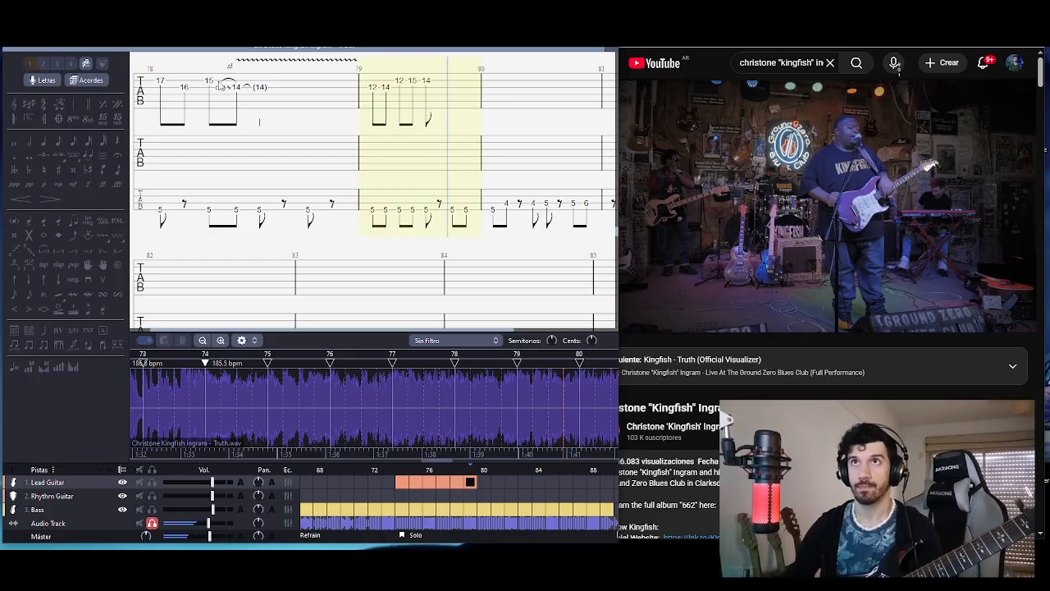
{"action": "key", "text": "space"}
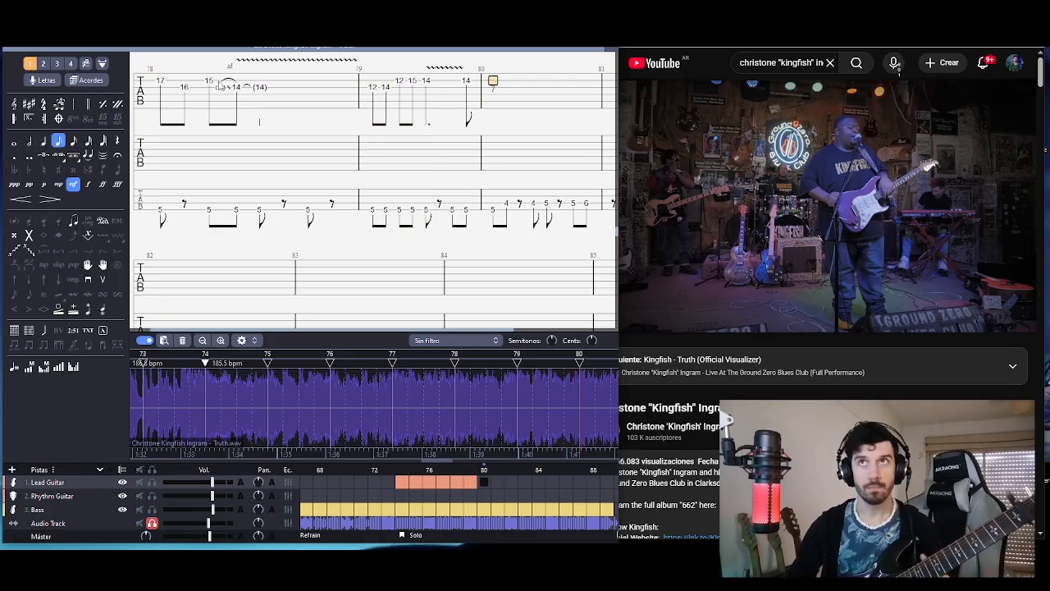
{"action": "key", "text": "Left"}
{"action": "key", "text": "Left"}
{"action": "key", "text": "space"}
{"action": "key", "text": "space"}
{"action": "type", "text": "12"}
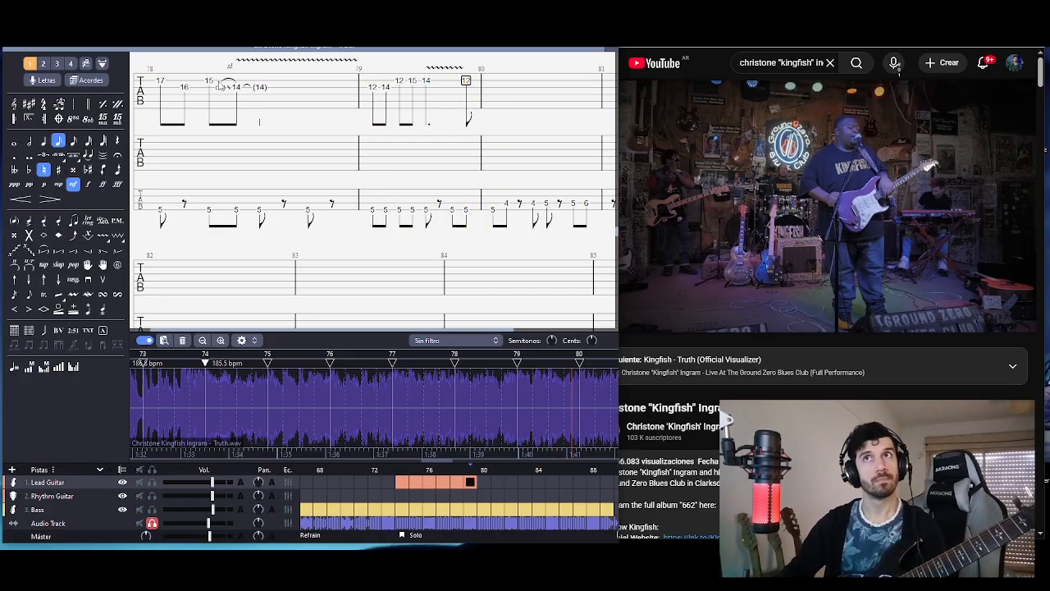
{"action": "key", "text": "space"}
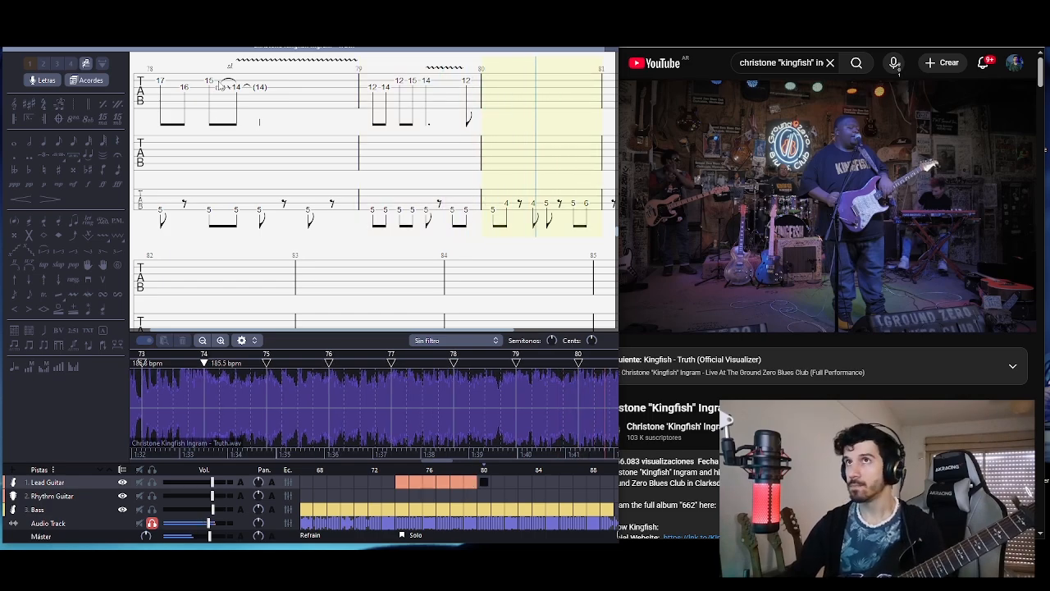
{"action": "left_click", "coordinate": [80, 33]}
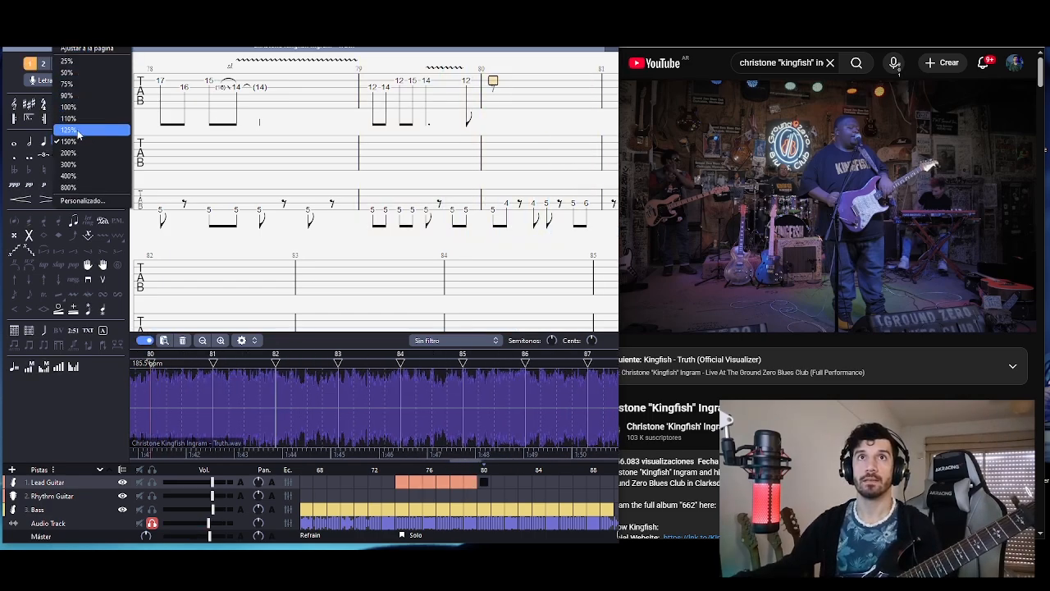
{"action": "key", "text": "Escape"}
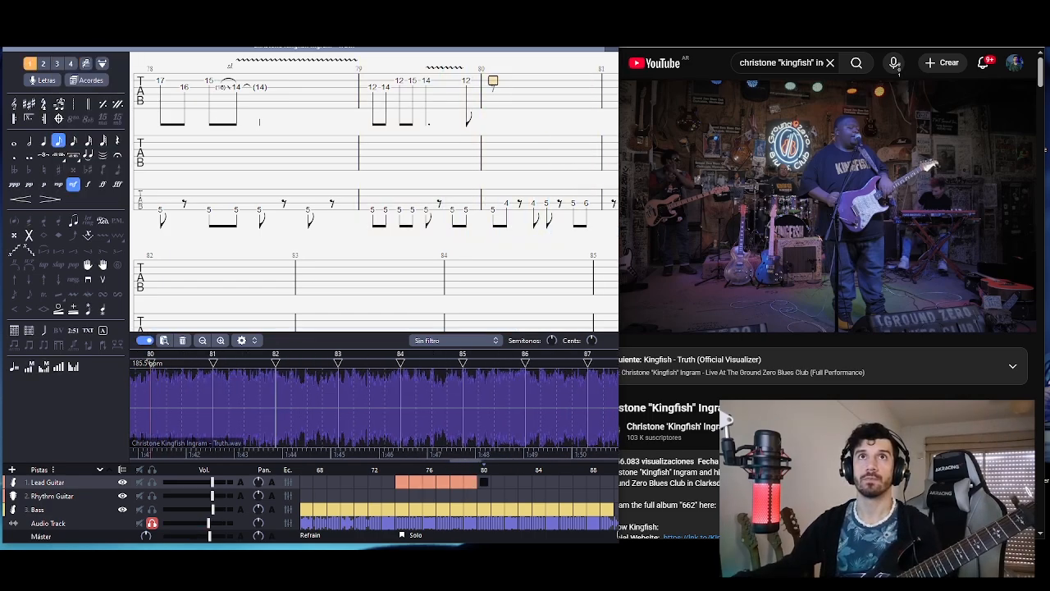
{"action": "scroll", "coordinate": [80, 33], "scroll_direction": "up", "scroll_amount": 3}
{"action": "left_click", "coordinate": [235, 73]}
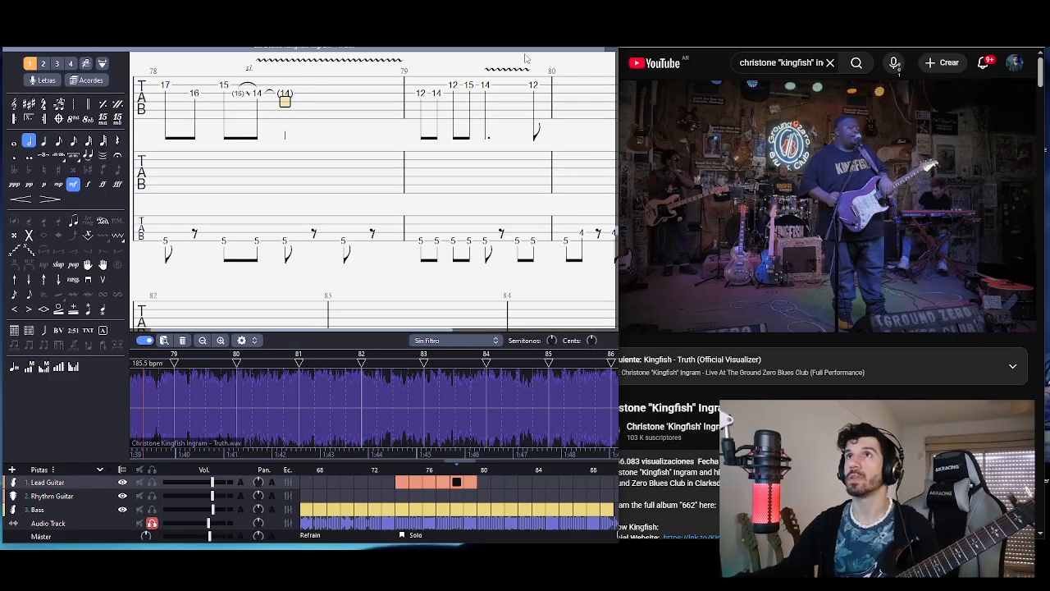
{"action": "left_click", "coordinate": [581, 12]}
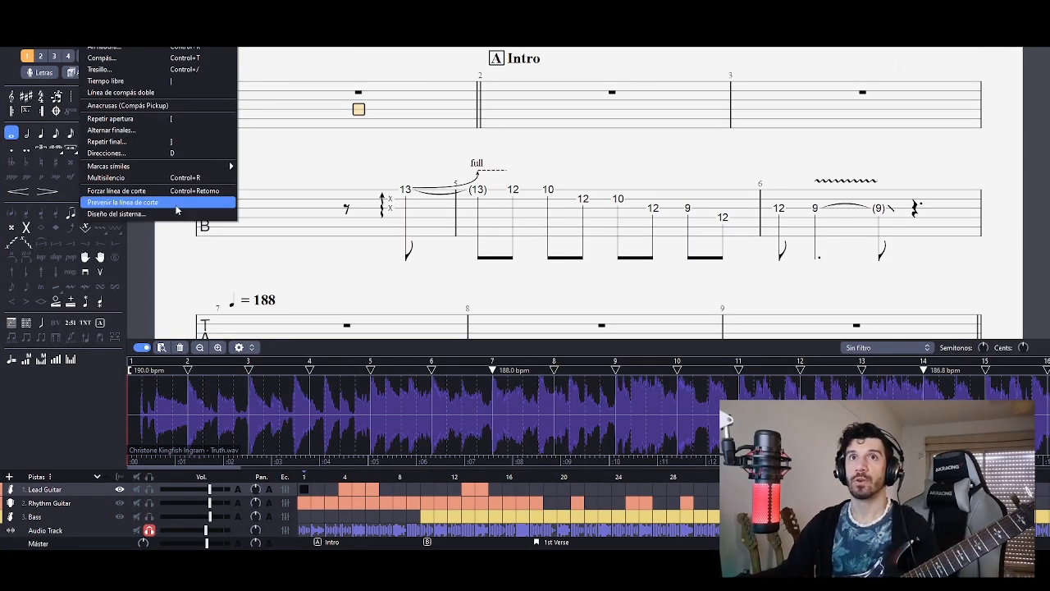
{"action": "left_click", "coordinate": [176, 202]}
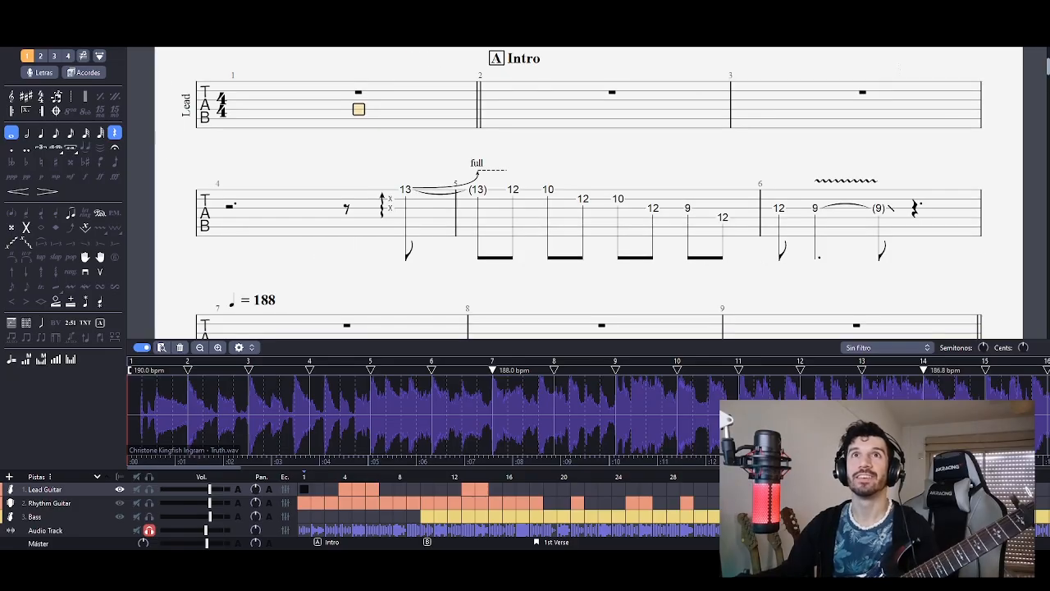
- Set the score system layout to a fixed count of 5 bars per system, starting with the current first system
{"action": "left_click", "coordinate": [92, 39]}
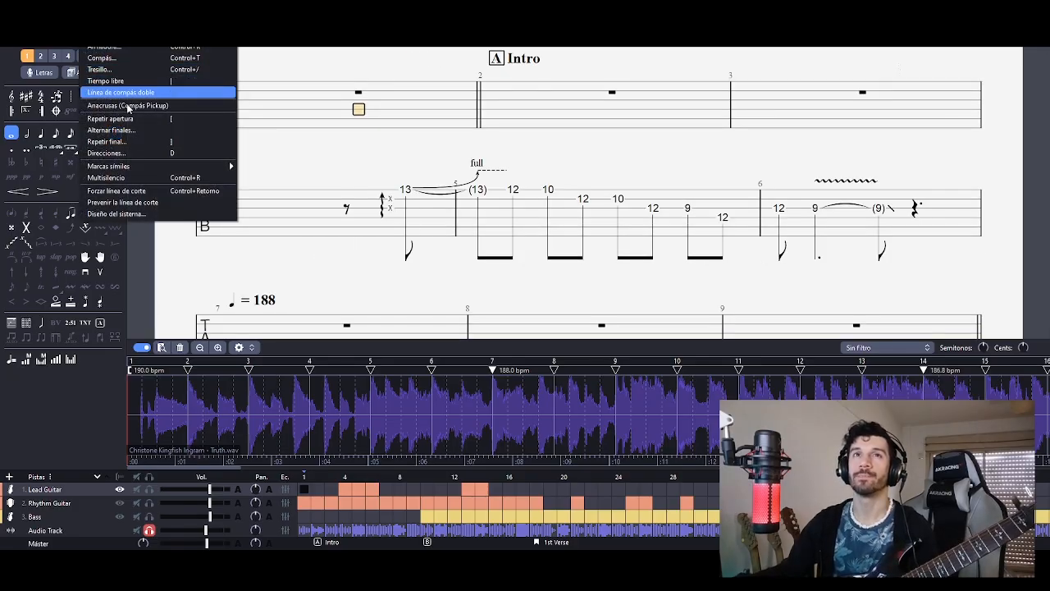
{"action": "left_click", "coordinate": [172, 215]}
{"action": "left_click", "coordinate": [437, 245]}
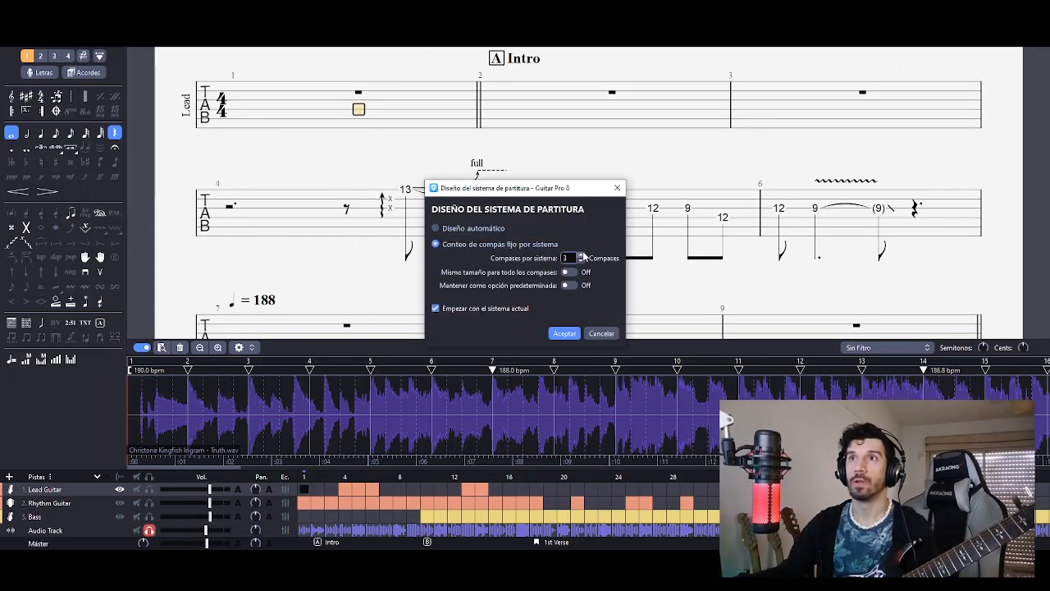
{"action": "left_click", "coordinate": [580, 255]}
{"action": "left_click", "coordinate": [581, 256]}
{"action": "left_click", "coordinate": [575, 272]}
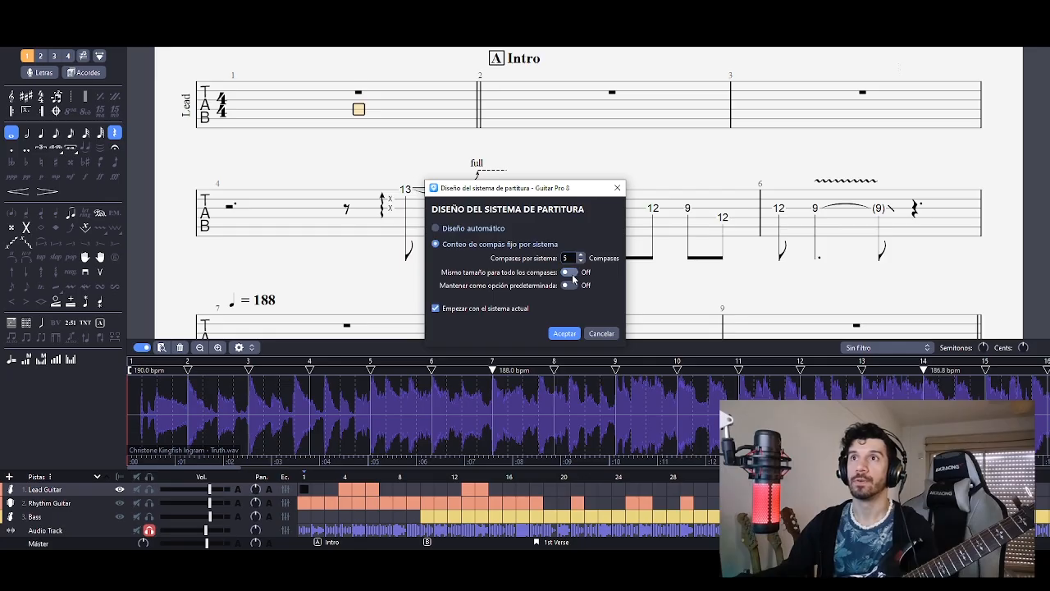
{"action": "left_click", "coordinate": [565, 333]}
- Set the system layout to a fixed count of 4 bars per system starting from bar 6
{"action": "left_click", "coordinate": [246, 274]}
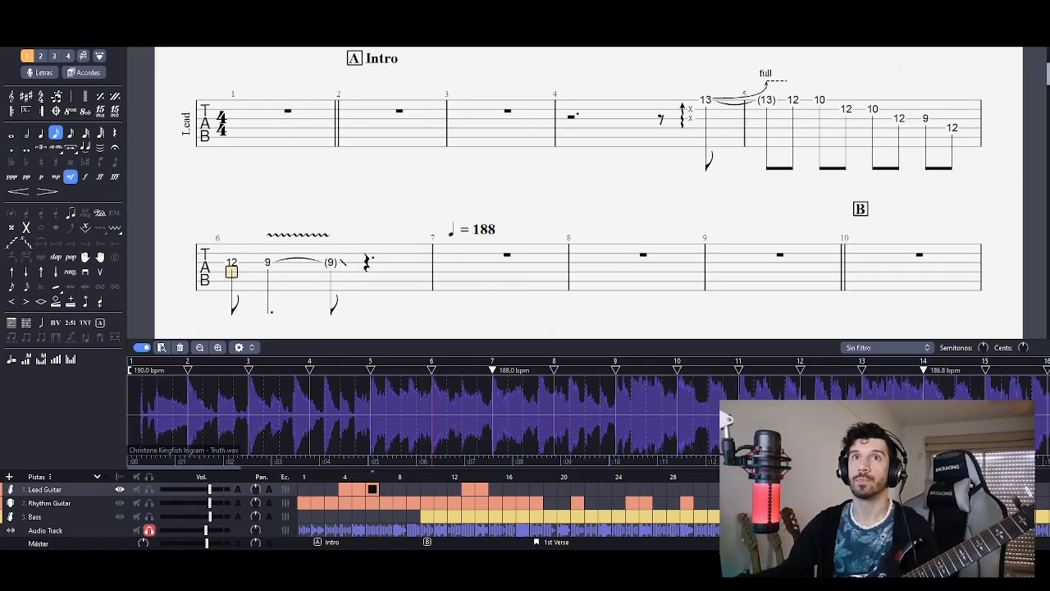
{"action": "left_click", "coordinate": [90, 20]}
{"action": "left_click", "coordinate": [162, 216]}
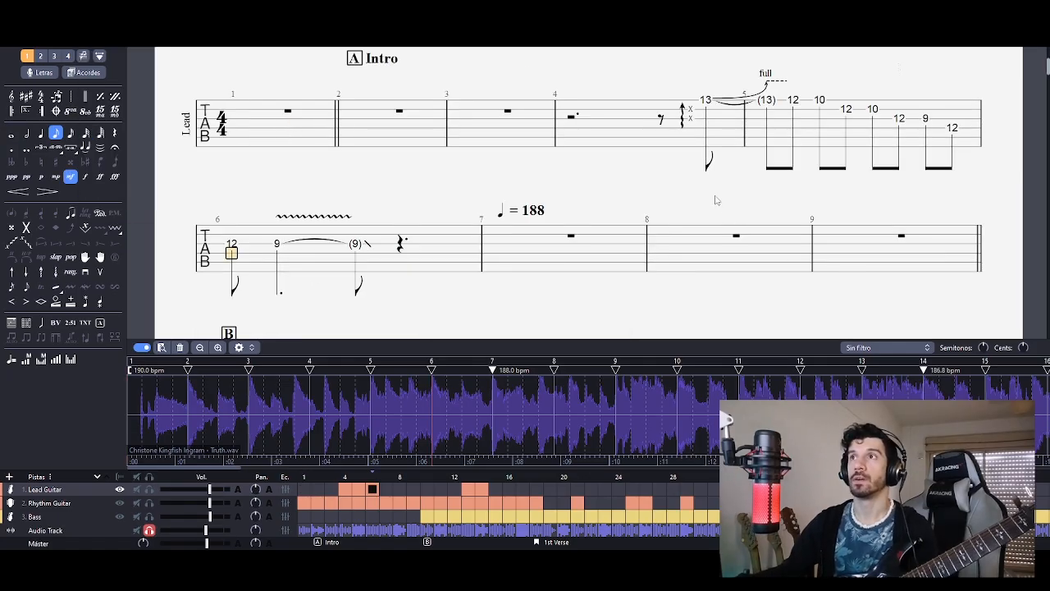
- Review the new layout down to the Solo section and play back the opening bars of the solo from bar 74
{"action": "scroll", "coordinate": [710, 202], "scroll_direction": "down", "scroll_amount": 2}
{"action": "scroll", "coordinate": [708, 202], "scroll_direction": "down", "scroll_amount": 5}
{"action": "scroll", "coordinate": [384, 237], "scroll_direction": "up", "scroll_amount": 3}
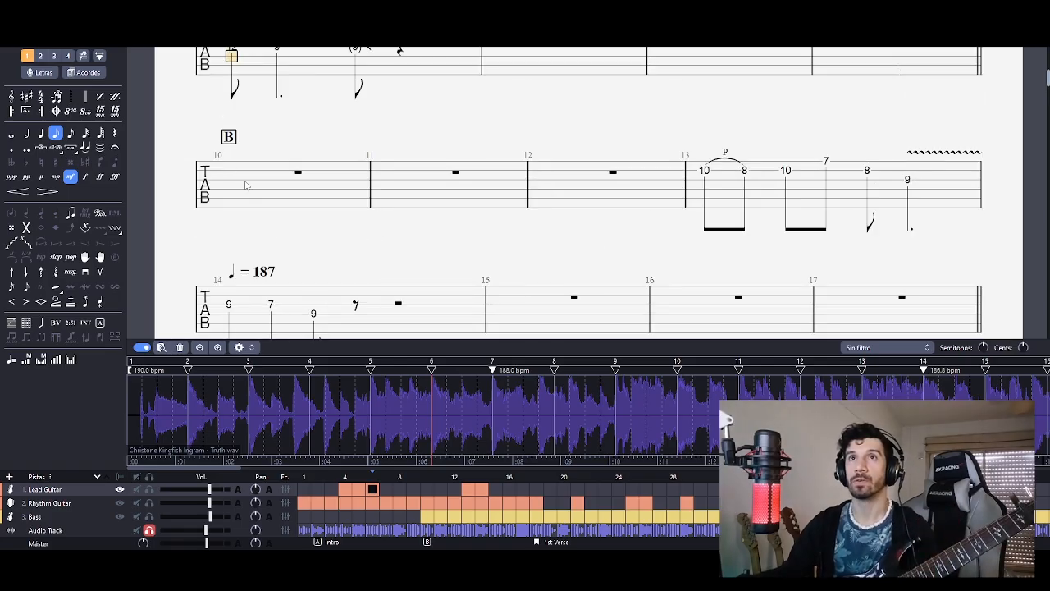
{"action": "scroll", "coordinate": [244, 185], "scroll_direction": "down", "scroll_amount": 20}
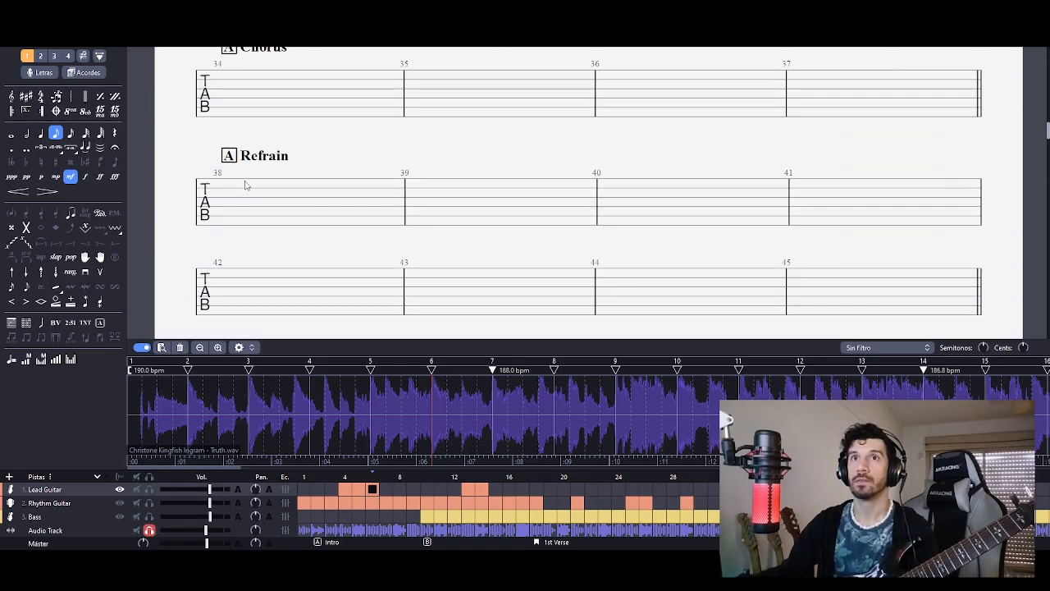
{"action": "scroll", "coordinate": [245, 185], "scroll_direction": "down", "scroll_amount": 20}
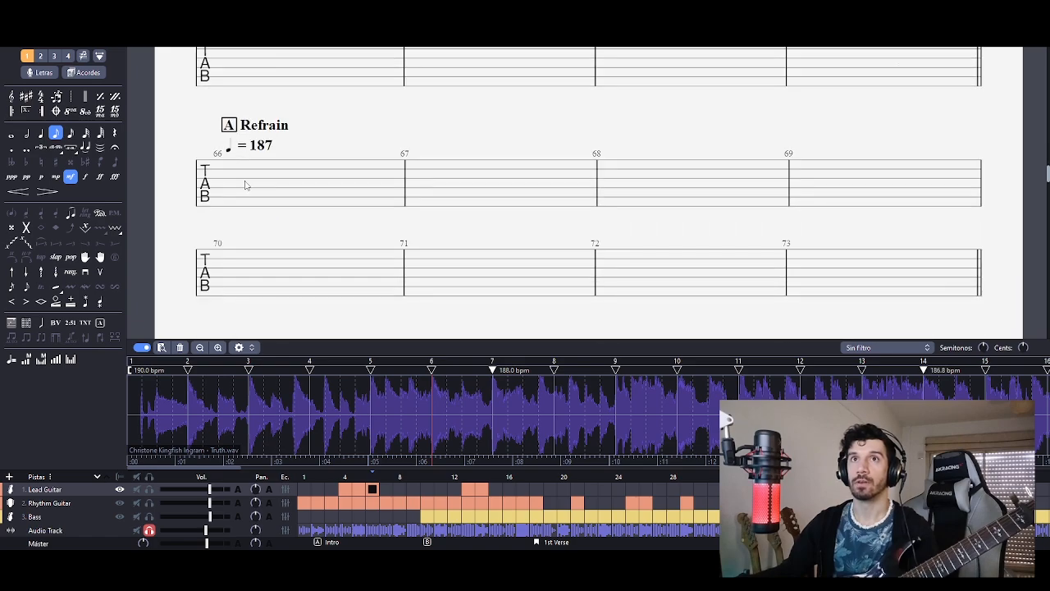
{"action": "scroll", "coordinate": [245, 184], "scroll_direction": "down", "scroll_amount": 8}
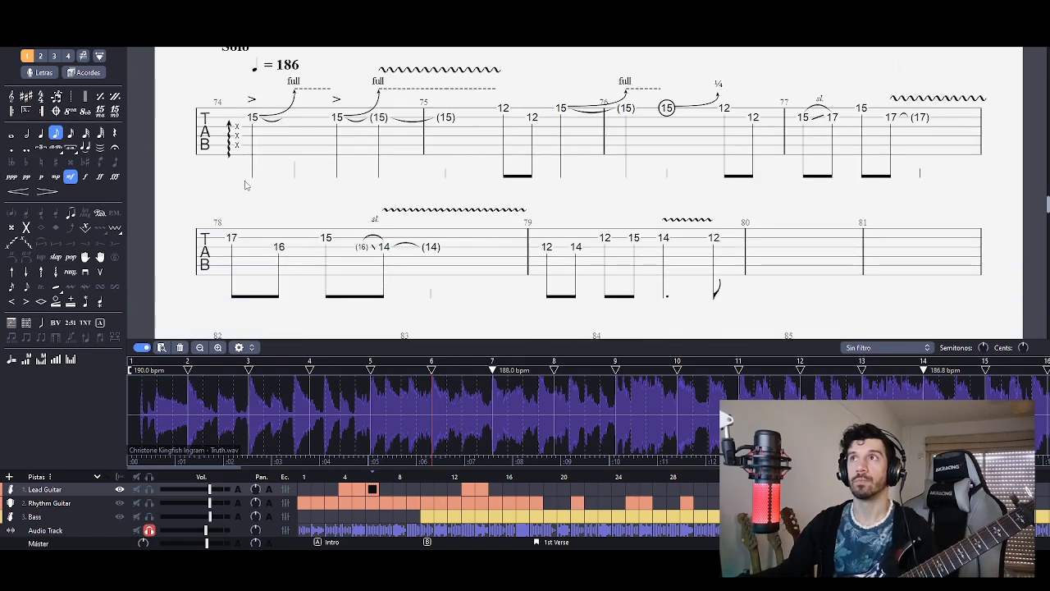
{"action": "scroll", "coordinate": [289, 172], "scroll_direction": "up", "scroll_amount": 1}
{"action": "key", "text": "space"}
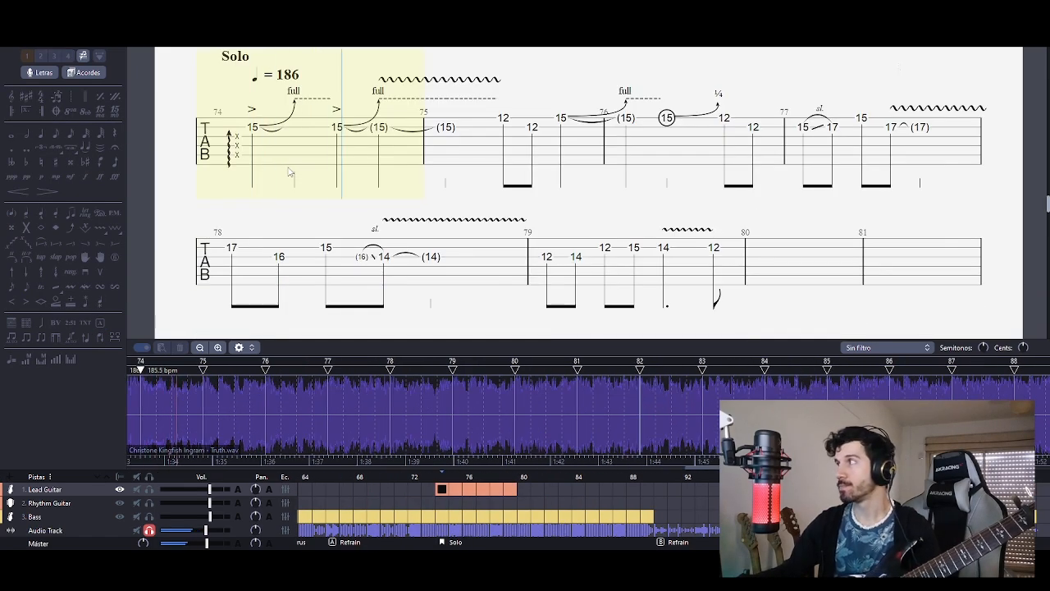
{"action": "key", "text": "space"}
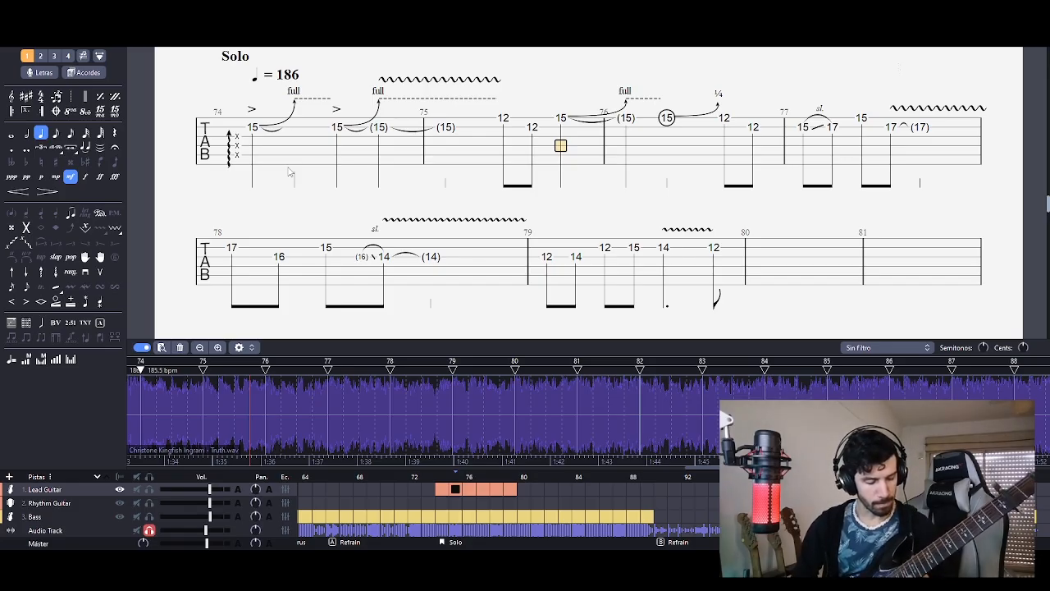
- Play back the end of bar 79 and repeatedly listen to the opening notes of bar 80
{"action": "left_click", "coordinate": [664, 260]}
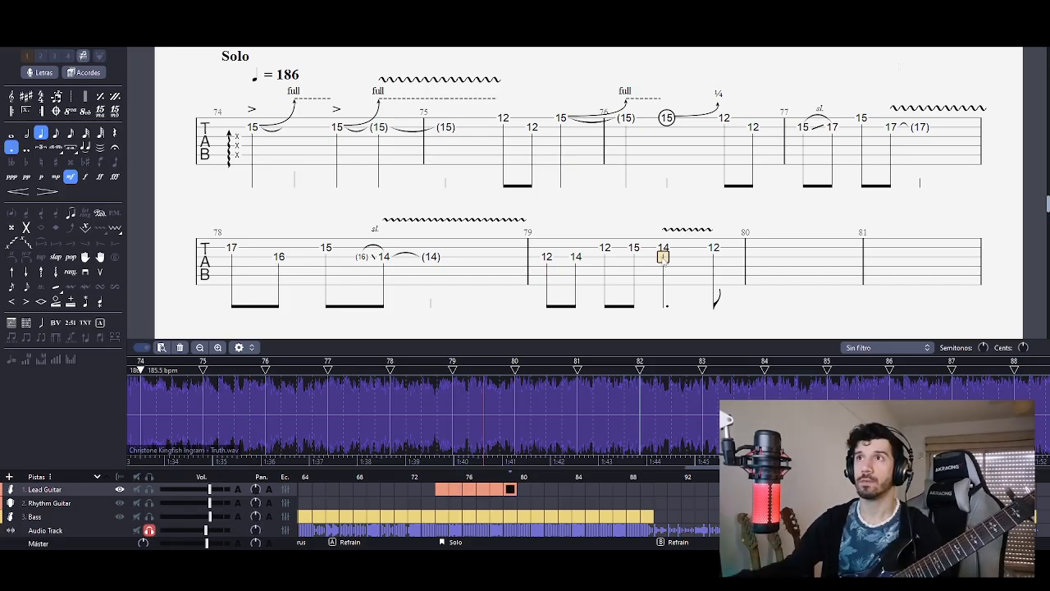
{"action": "key", "text": "space"}
{"action": "key", "text": "space"}
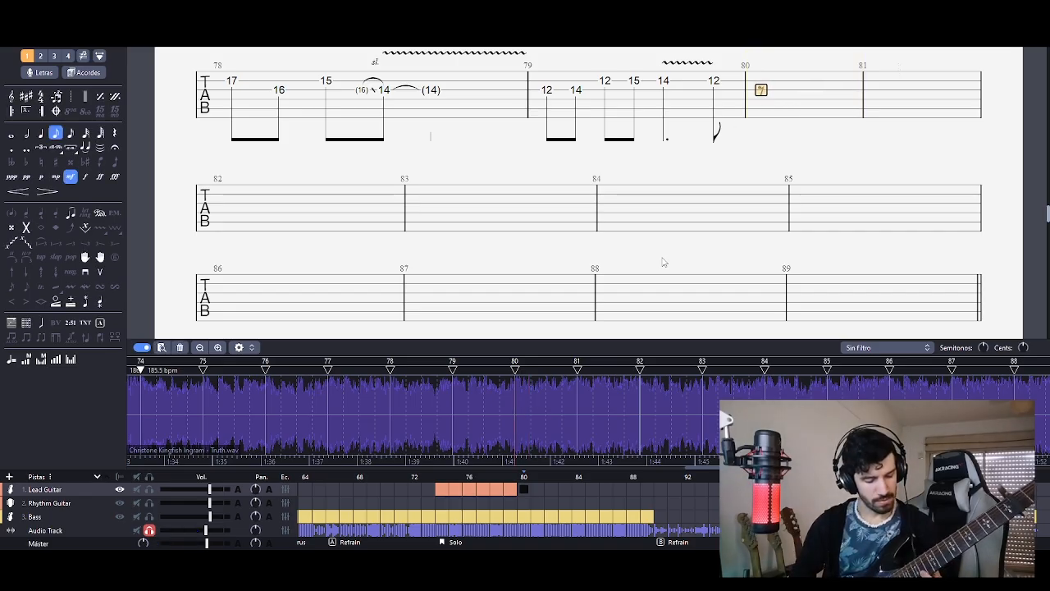
{"action": "key", "text": "space"}
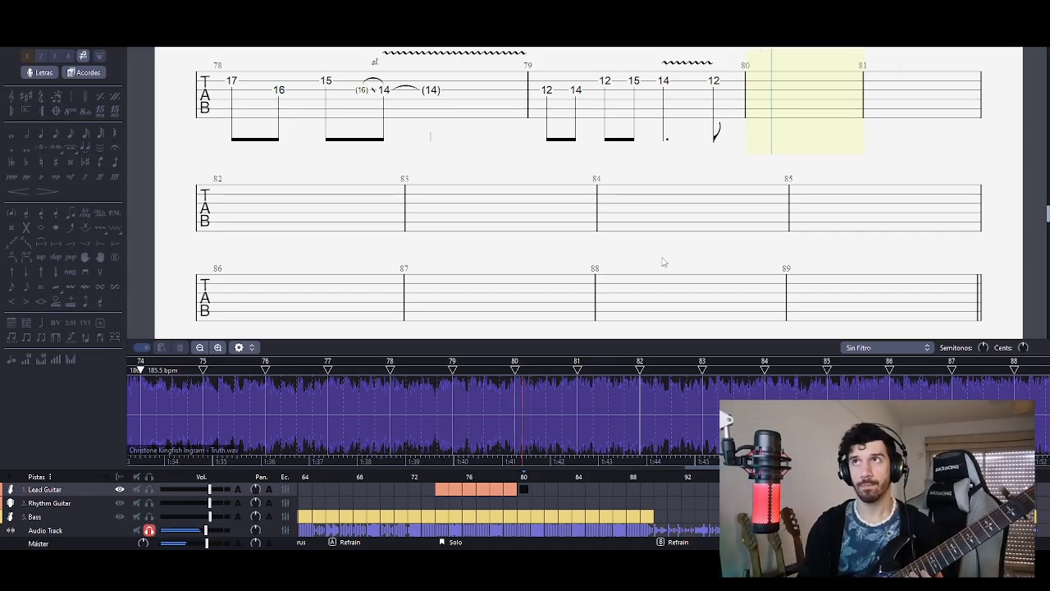
{"action": "key", "text": "space"}
{"action": "key", "text": "space"}
{"action": "key", "text": "space"}
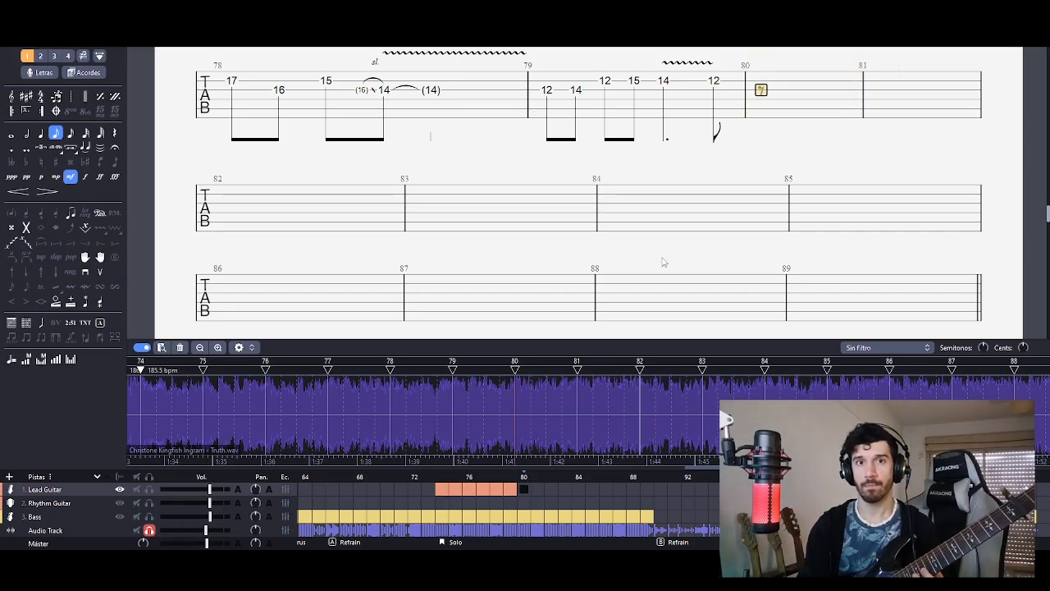
{"action": "key", "text": "space"}
{"action": "key", "text": "space"}
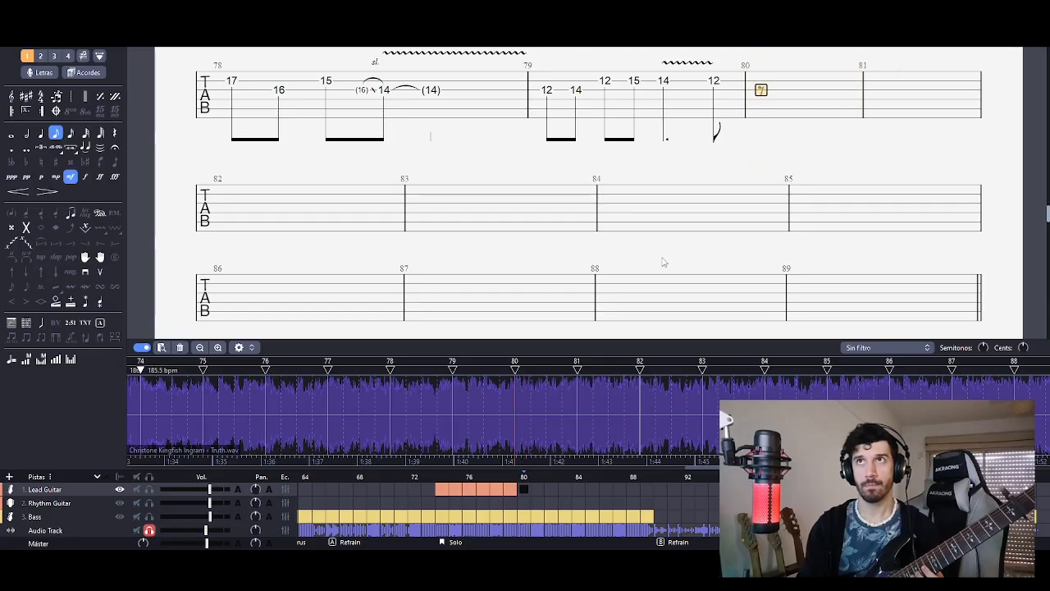
- Enter eighth notes on frets 14, 13, 12 and 11 of the third string in bar 80 and play back the audio
{"action": "type", "text": "14"}
{"action": "key", "text": "Right"}
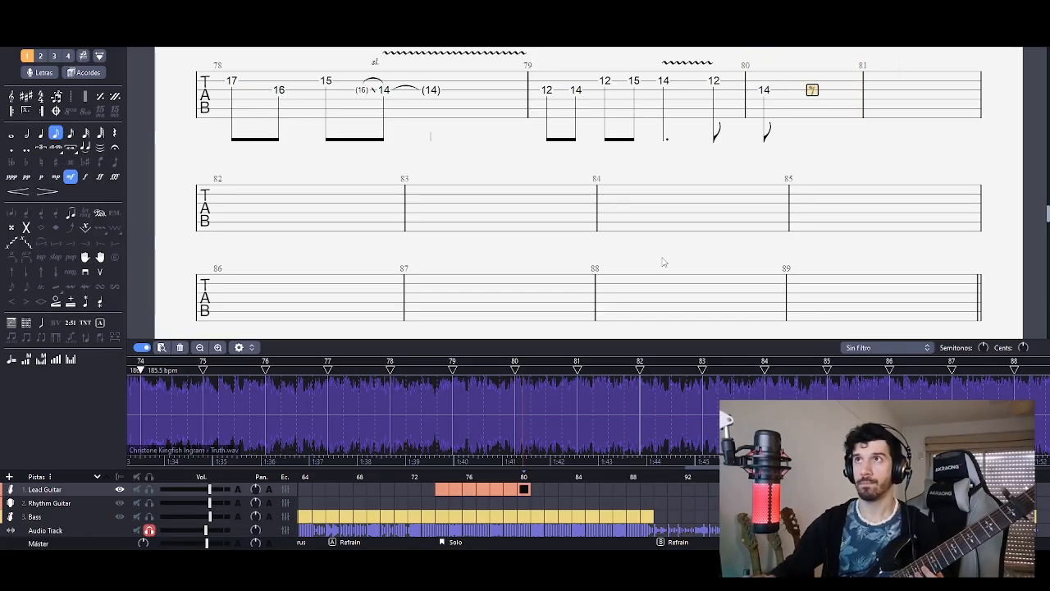
{"action": "type", "text": "13"}
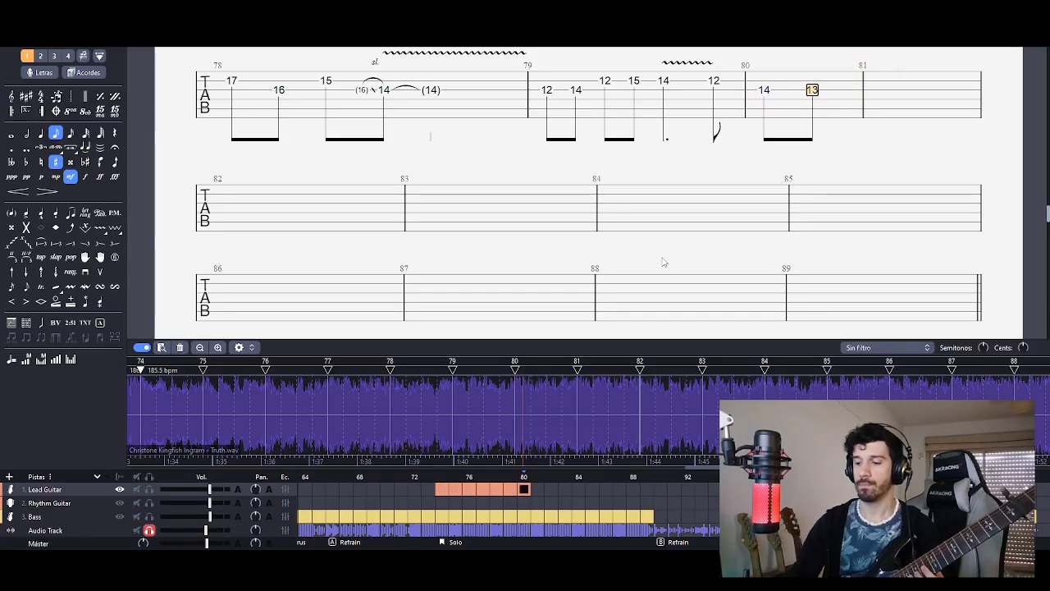
{"action": "key", "text": "Right"}
{"action": "type", "text": "12"}
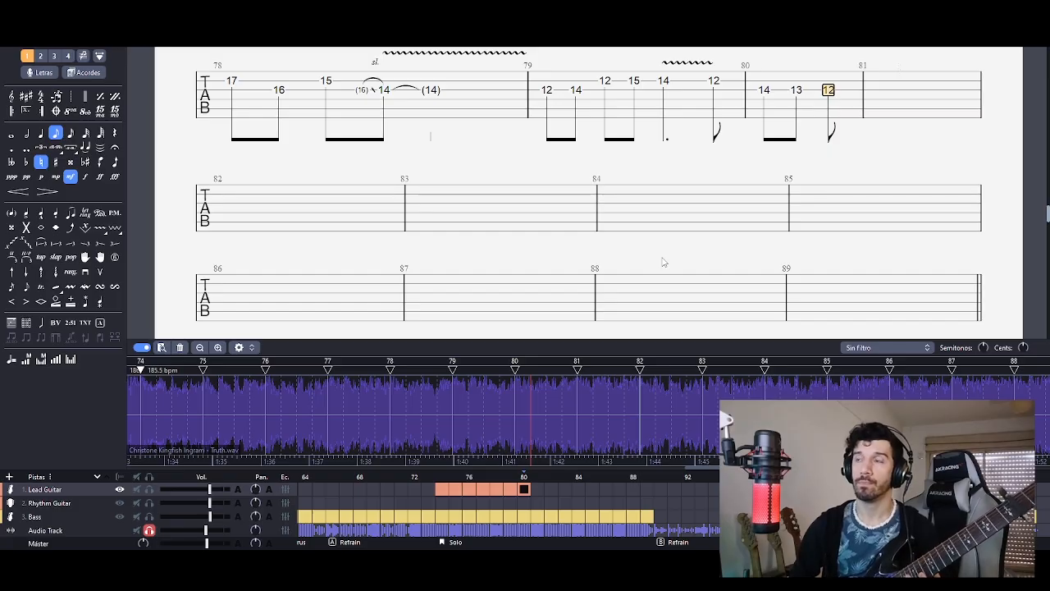
{"action": "key", "text": "Right"}
{"action": "type", "text": "11"}
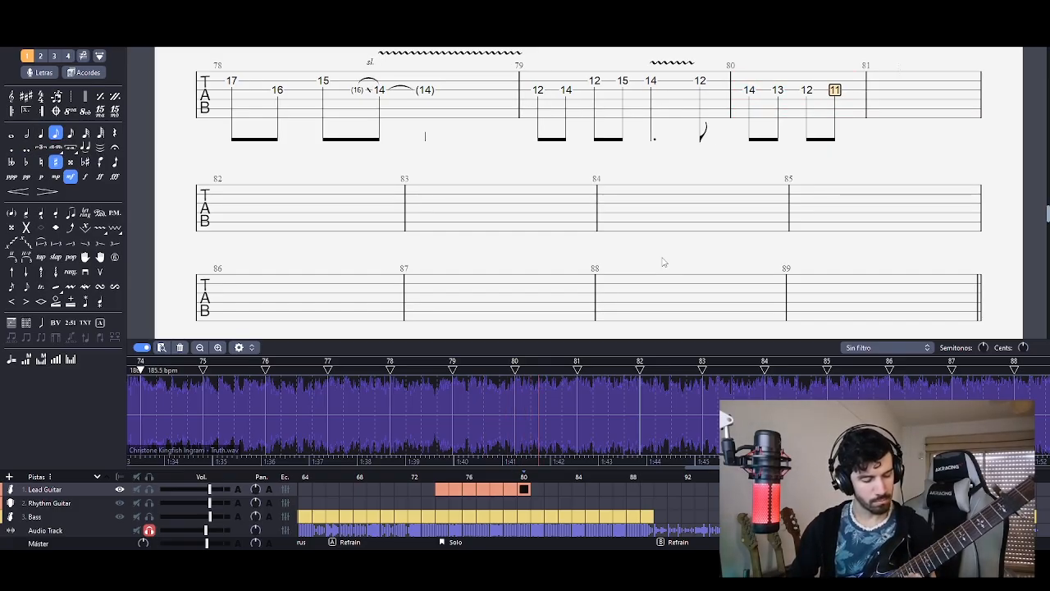
{"action": "key", "text": "space"}
{"action": "key", "text": "space"}
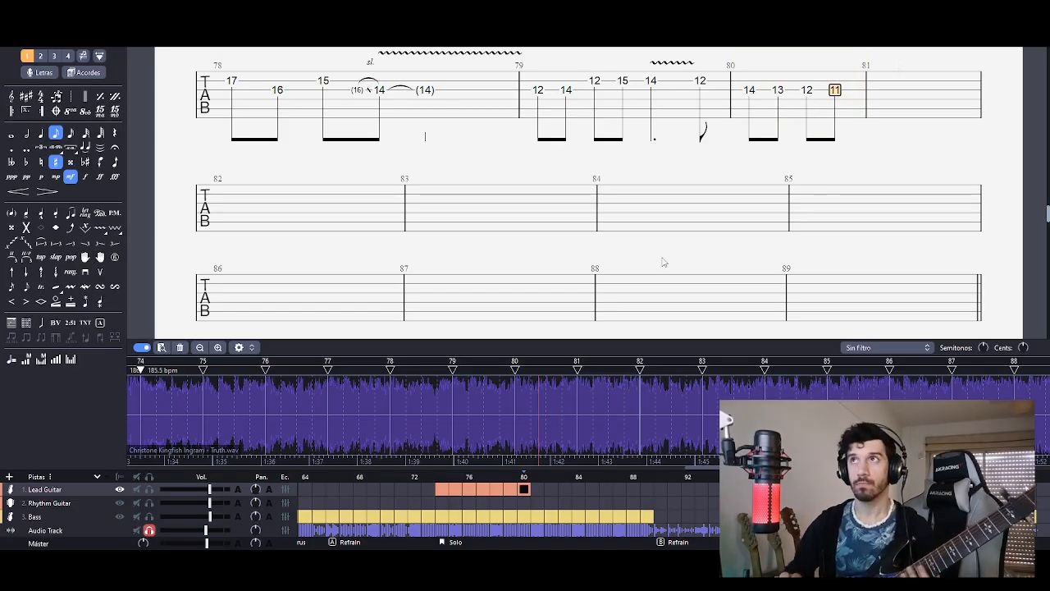
- Add eighth notes on frets 14 and 13 of the fourth string in bar 80, checking each against the audio
{"action": "key", "text": "Right"}
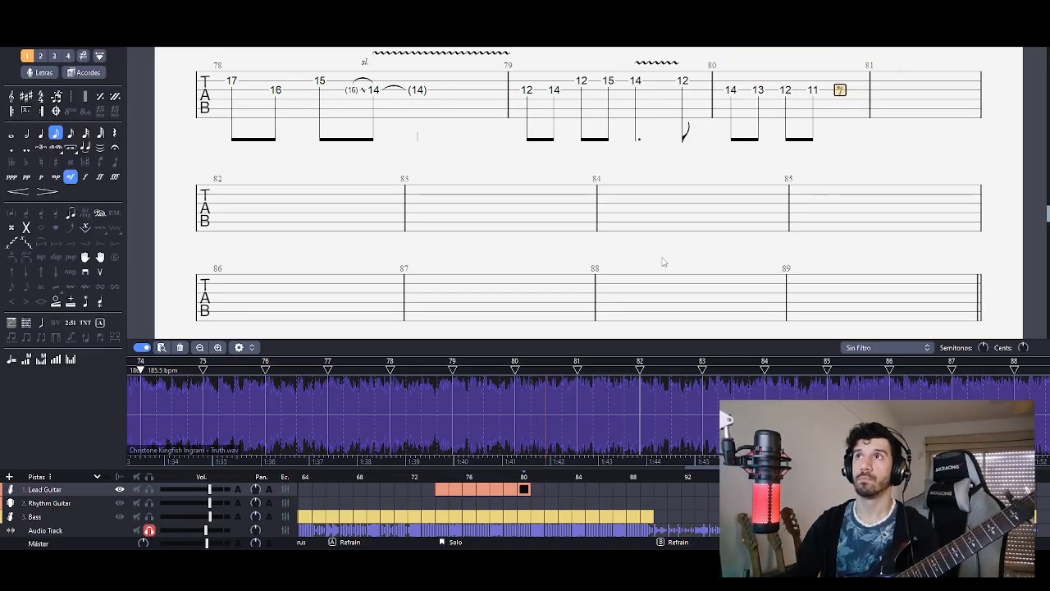
{"action": "key", "text": "Down"}
{"action": "type", "text": "14"}
{"action": "key", "text": "Left"}
{"action": "key", "text": "space"}
{"action": "key", "text": "space"}
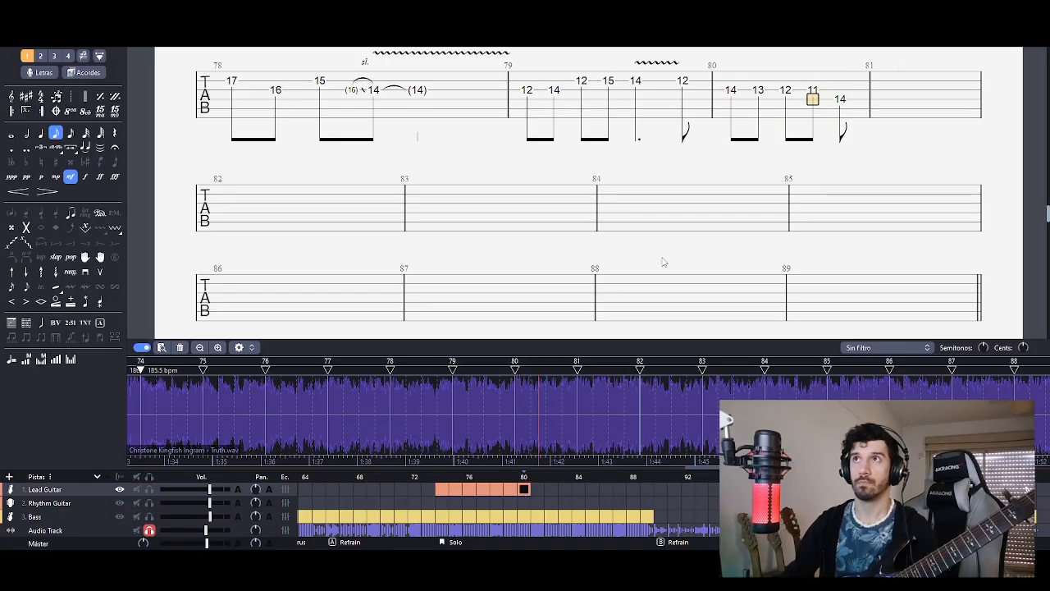
{"action": "key", "text": "Right"}
{"action": "key", "text": "space"}
{"action": "key", "text": "space"}
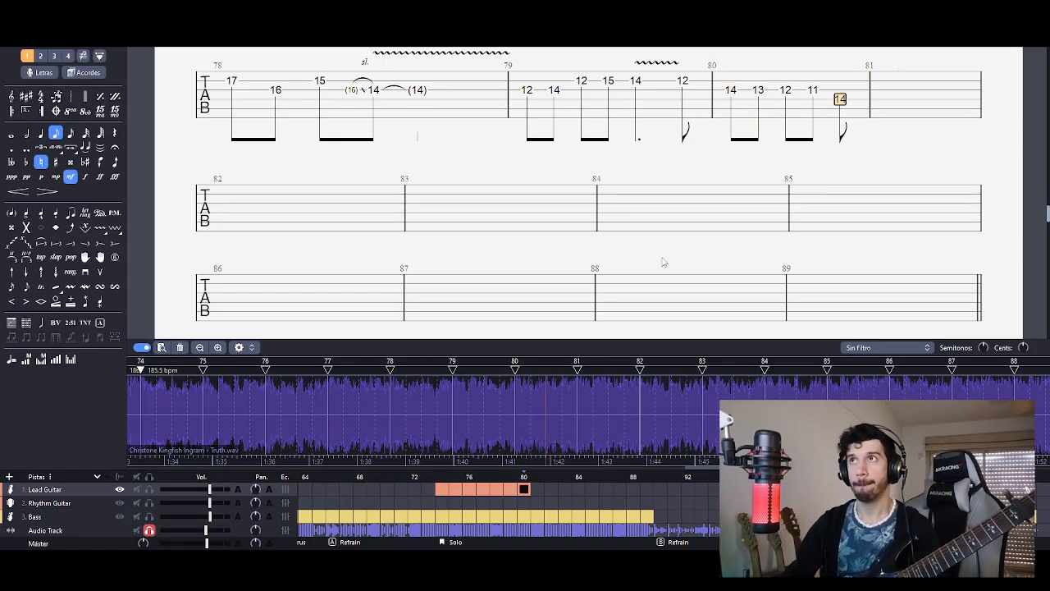
{"action": "key", "text": "Right"}
{"action": "type", "text": "13"}
{"action": "key", "text": "Left"}
{"action": "key", "text": "space"}
{"action": "key", "text": "space"}
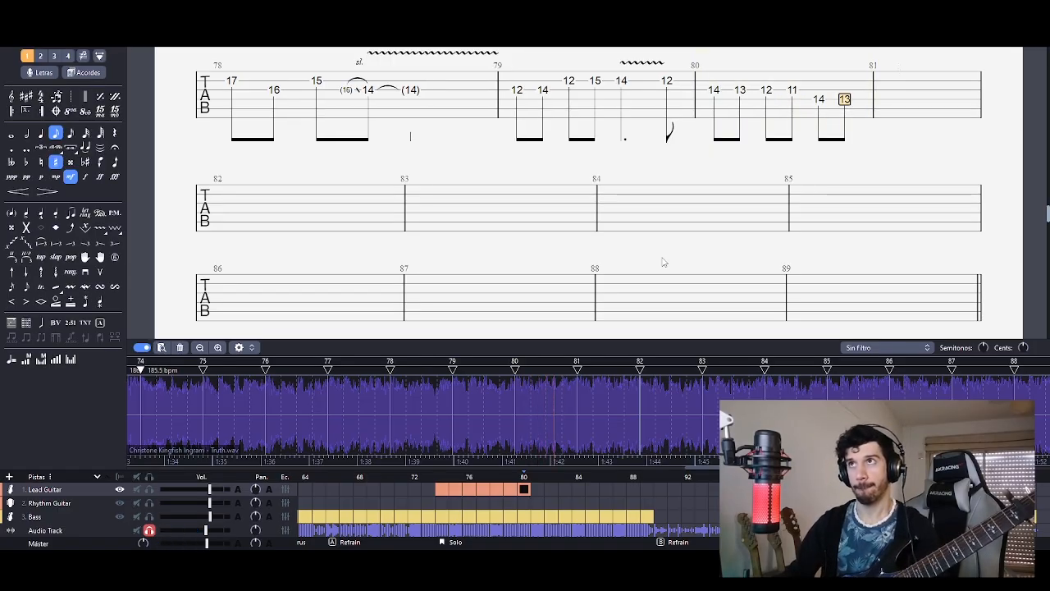
- Add an eighth-note fret 12 on the fourth string in bar 80 and play back the second half of the bar
{"action": "key", "text": "Right"}
{"action": "type", "text": "12"}
{"action": "key", "text": "Left"}
{"action": "key", "text": "Left"}
{"action": "key", "text": "Left"}
{"action": "key", "text": "Left"}
{"action": "key", "text": "space"}
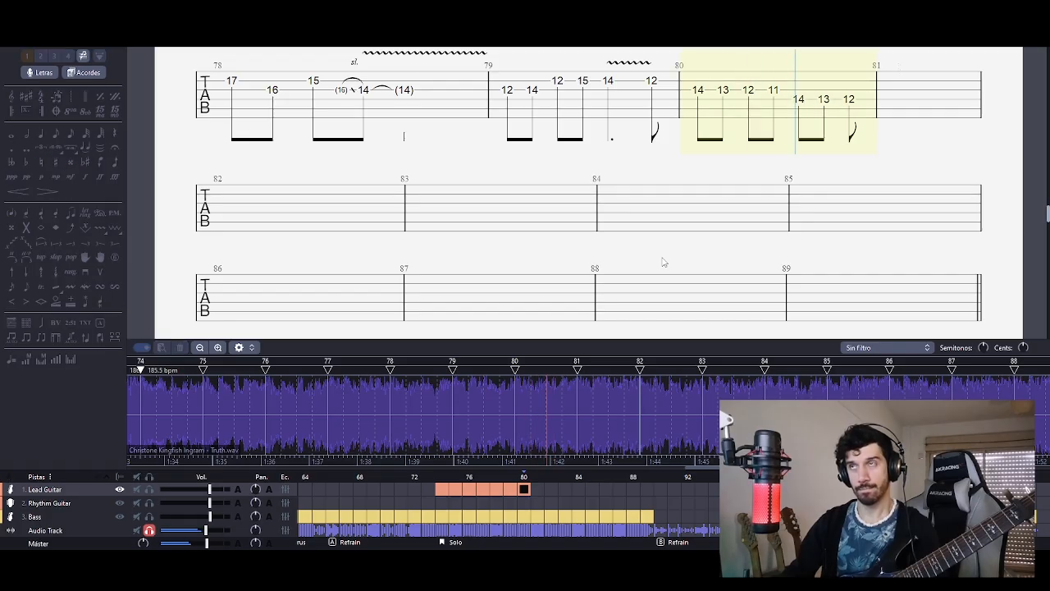
{"action": "key", "text": "space"}
{"action": "key", "text": "Right"}
{"action": "key", "text": "Left"}
{"action": "key", "text": "space"}
{"action": "key", "text": "space"}
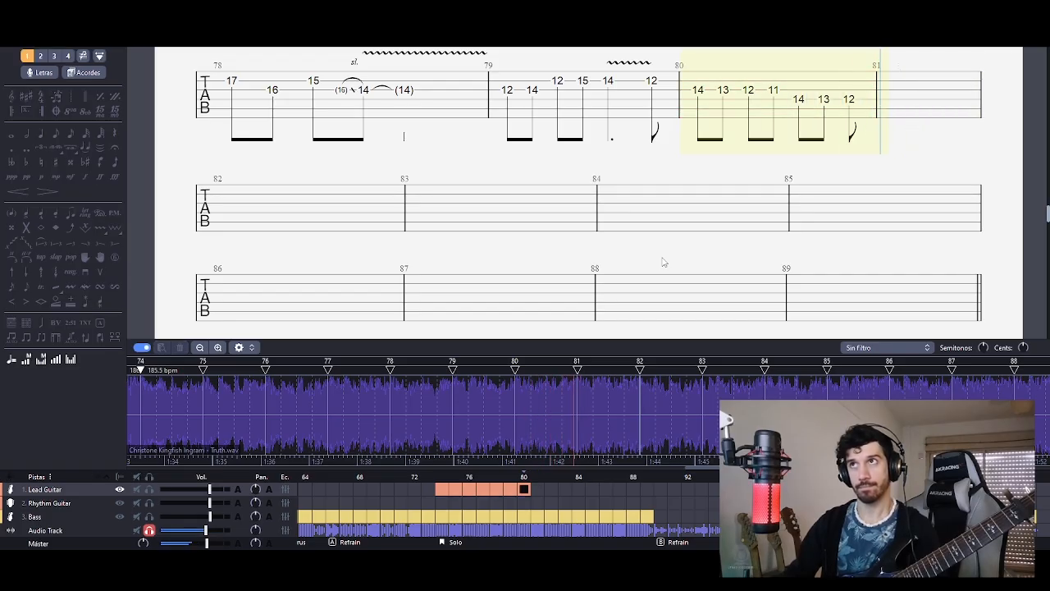
- End bar 80 with a fifth-string eighth-note fret 14 sliding into fret 16 in bar 81, and play it back
{"action": "key", "text": "Right"}
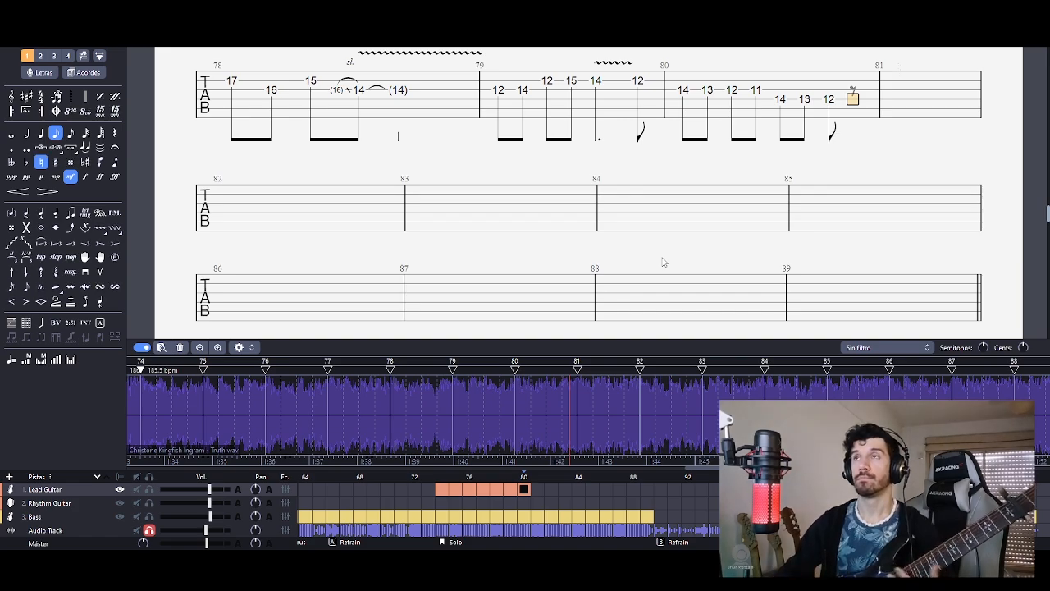
{"action": "key", "text": "space"}
{"action": "key", "text": "space"}
{"action": "key", "text": "Down"}
{"action": "key", "text": "Left"}
{"action": "key", "text": "Right"}
{"action": "type", "text": "14"}
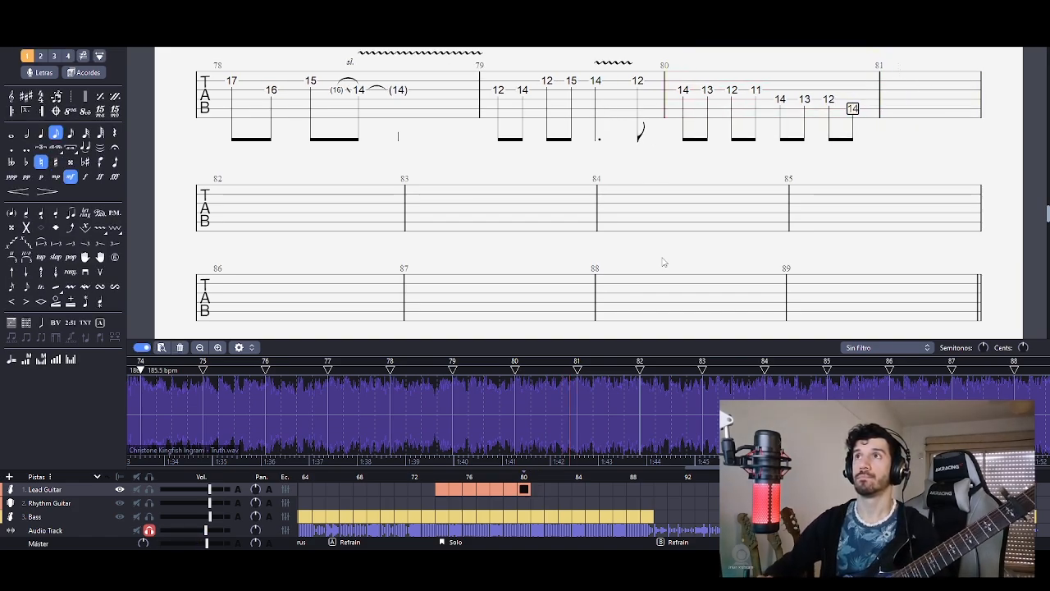
{"action": "key", "text": "Right"}
{"action": "type", "text": "16"}
{"action": "key", "text": "Left"}
{"action": "key", "text": "s"}
{"action": "key", "text": "space"}
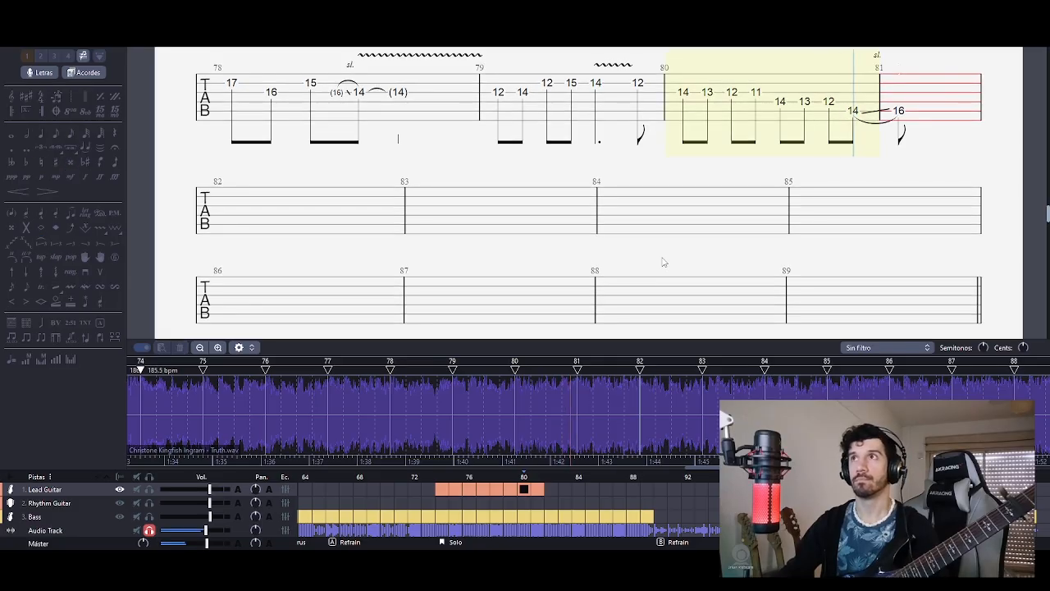
{"action": "key", "text": "space"}
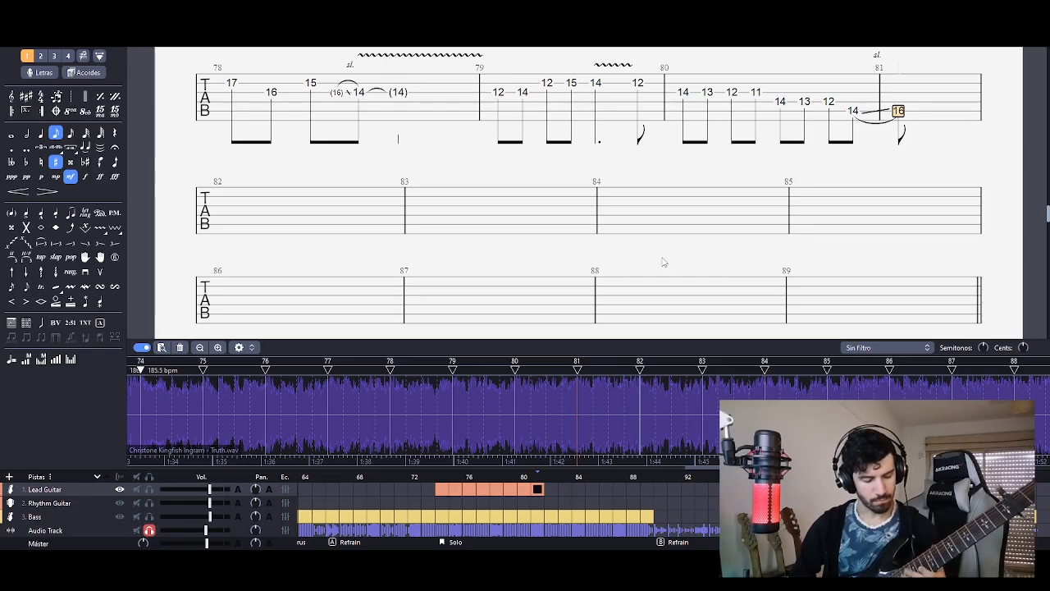
- Add an eighth-note fret 14 on the third string in bar 81 and play back the bar
{"action": "key", "text": "Up"}
{"action": "key", "text": "Up"}
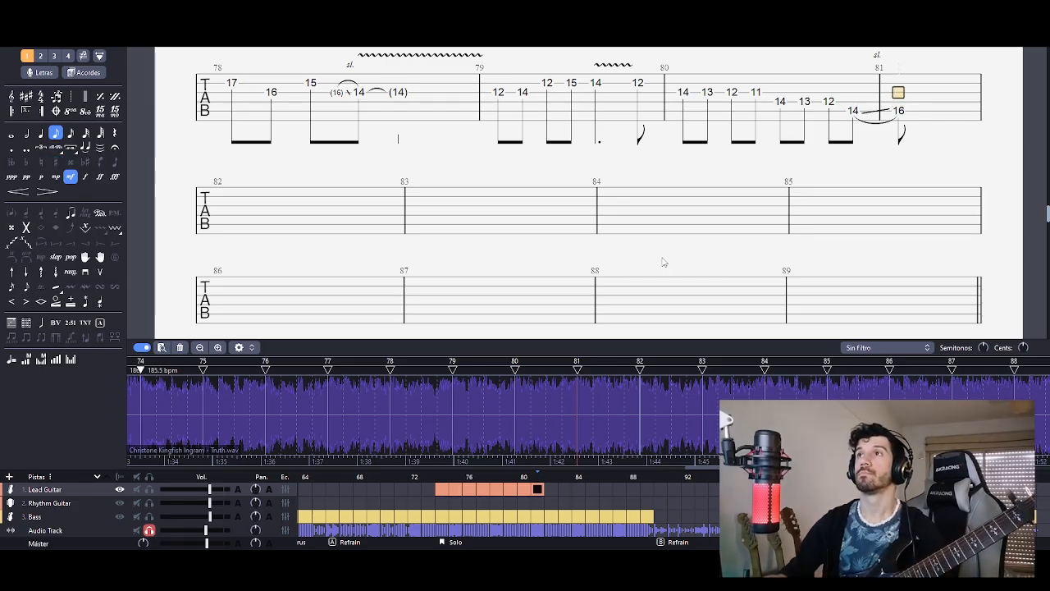
{"action": "key", "text": "Right"}
{"action": "type", "text": "14"}
{"action": "key", "text": "Left"}
{"action": "key", "text": "space"}
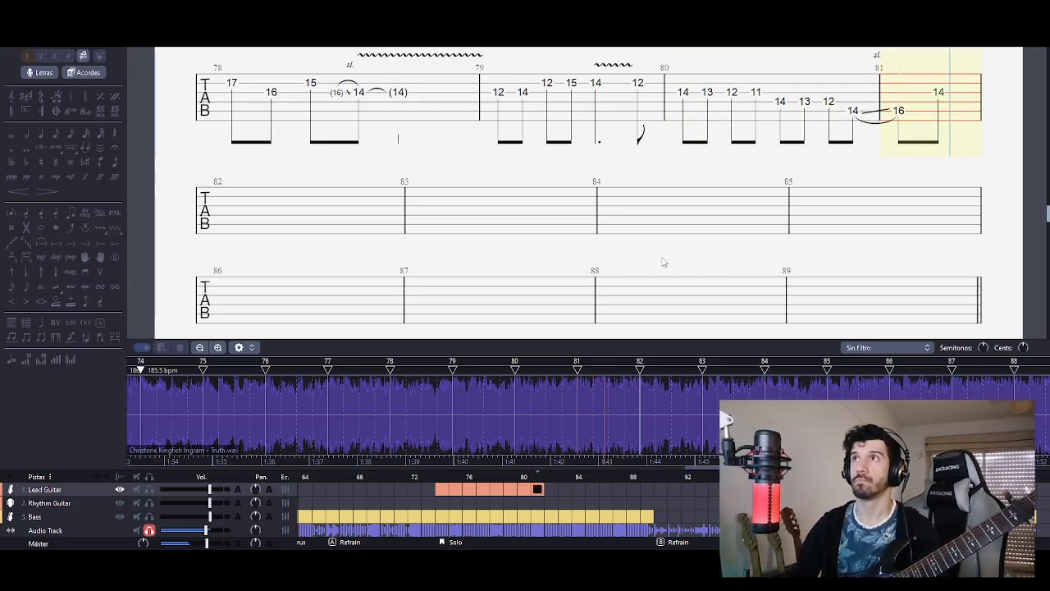
{"action": "key", "text": "space"}
- Add an eighth-note fret 12 on the third string in bar 81, slide into it from fret 14, and play it back
{"action": "key", "text": "Right"}
{"action": "type", "text": "12"}
{"action": "key", "text": "Left"}
{"action": "key", "text": "s"}
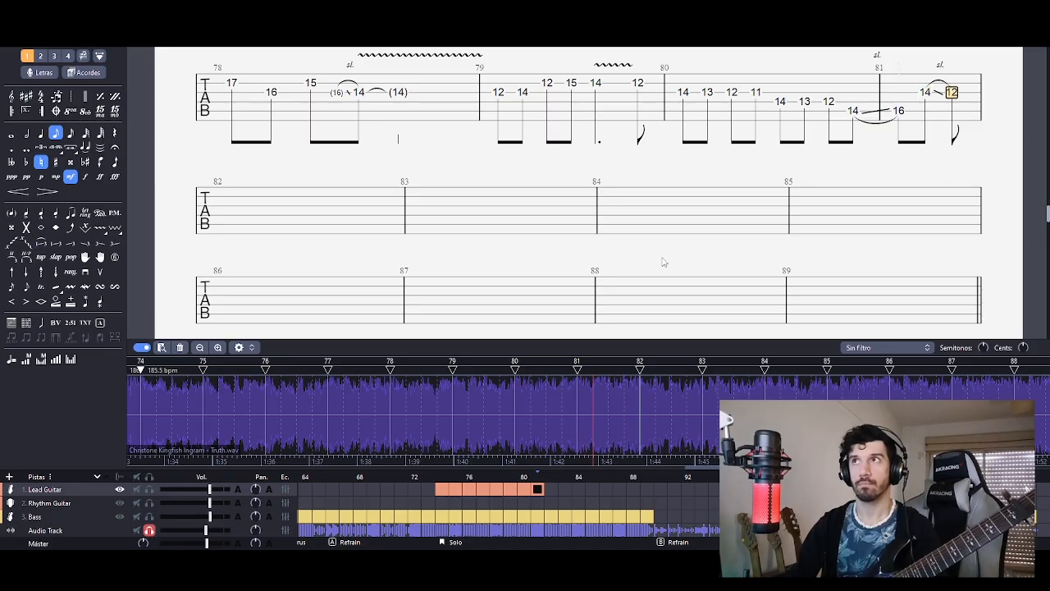
{"action": "key", "text": "Left"}
{"action": "key", "text": "space"}
{"action": "key", "text": "space"}
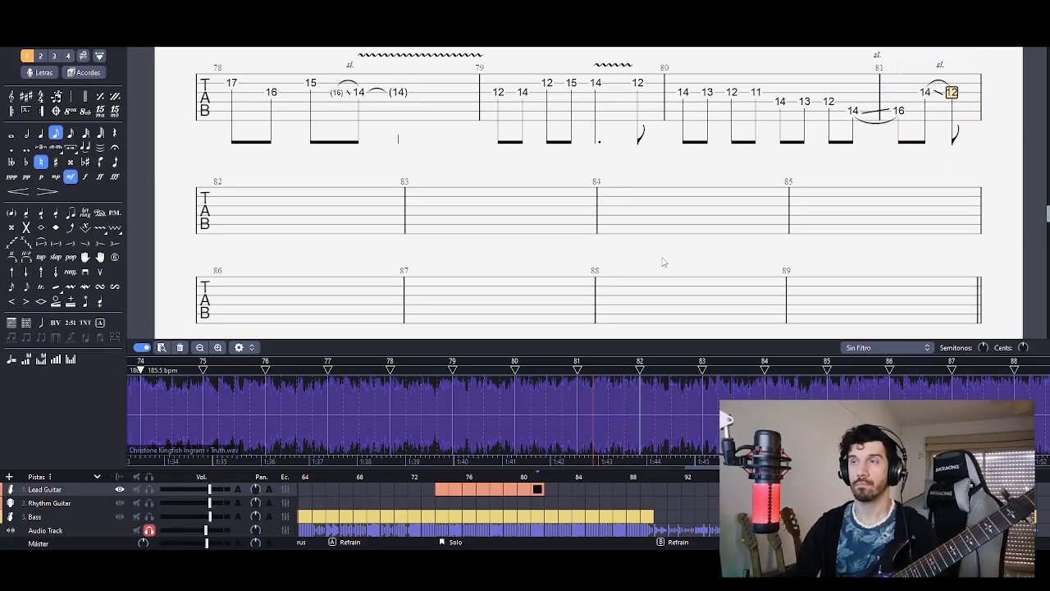
- Make the third-string fret 12 in bar 81 a half note with vibrato, and play back the bar
{"action": "key", "text": "v"}
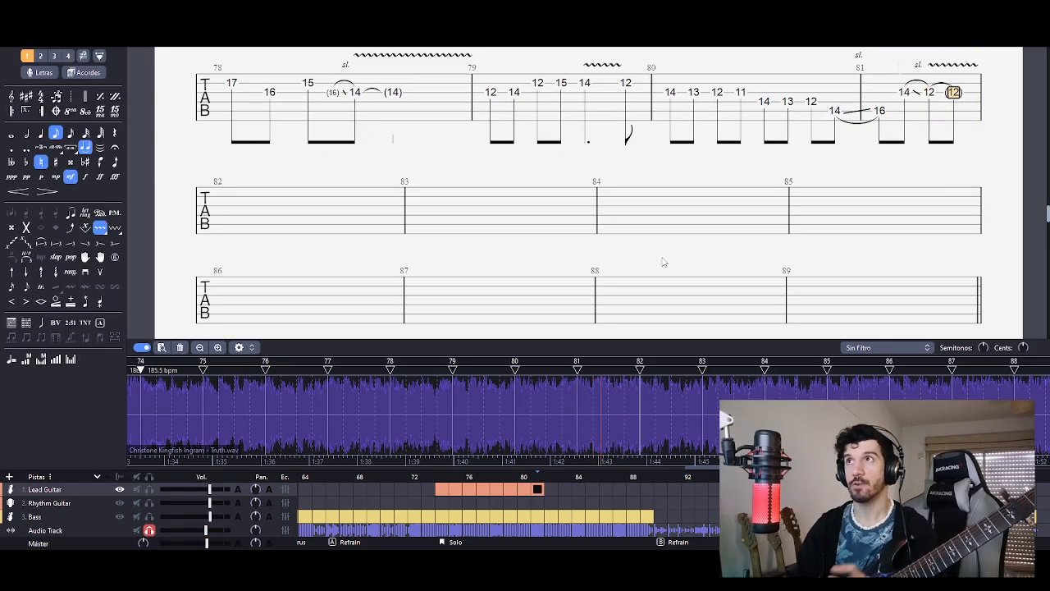
{"action": "key", "text": "Delete"}
{"action": "key", "text": "space"}
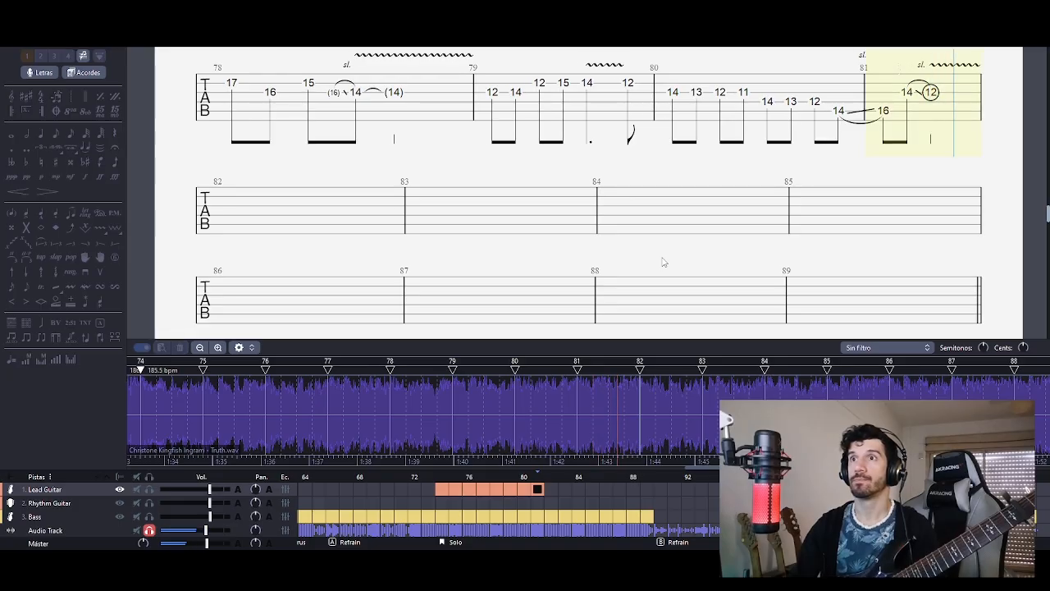
{"action": "key", "text": "space"}
{"action": "key", "text": "Right"}
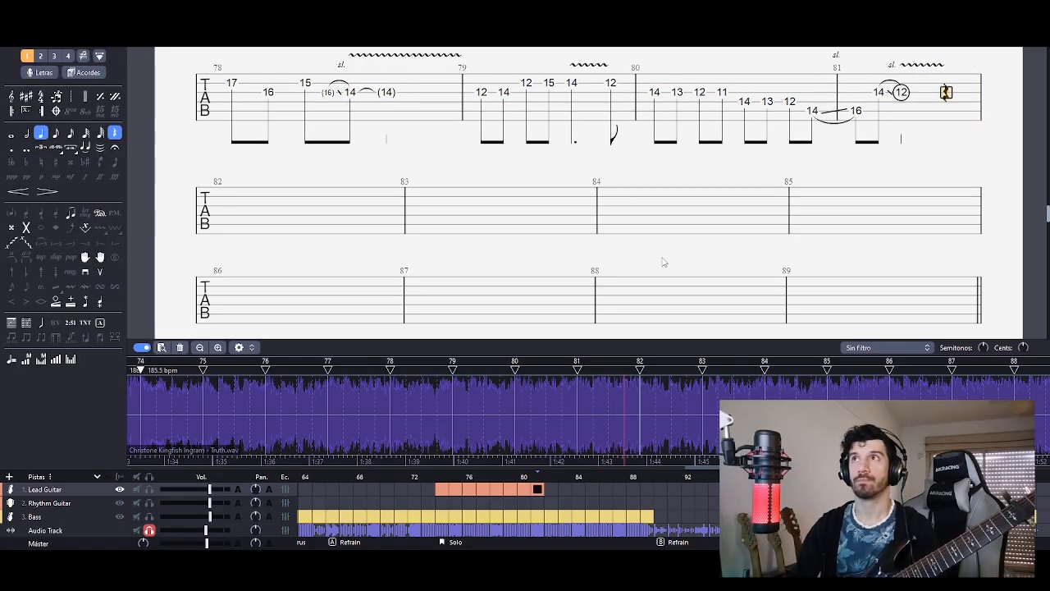
{"action": "key", "text": "Left"}
{"action": "key", "text": "space"}
{"action": "key", "text": "space"}
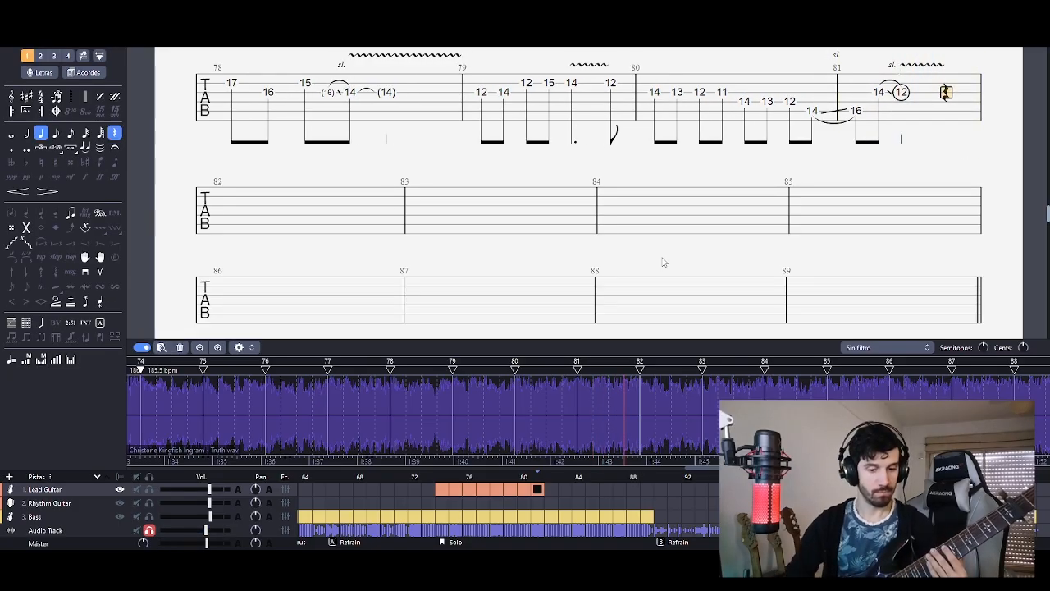
- Add a quarter-note chord of open second, third and fourth strings at the end of bar 81
{"action": "key", "text": "Up"}
{"action": "key", "text": "0"}
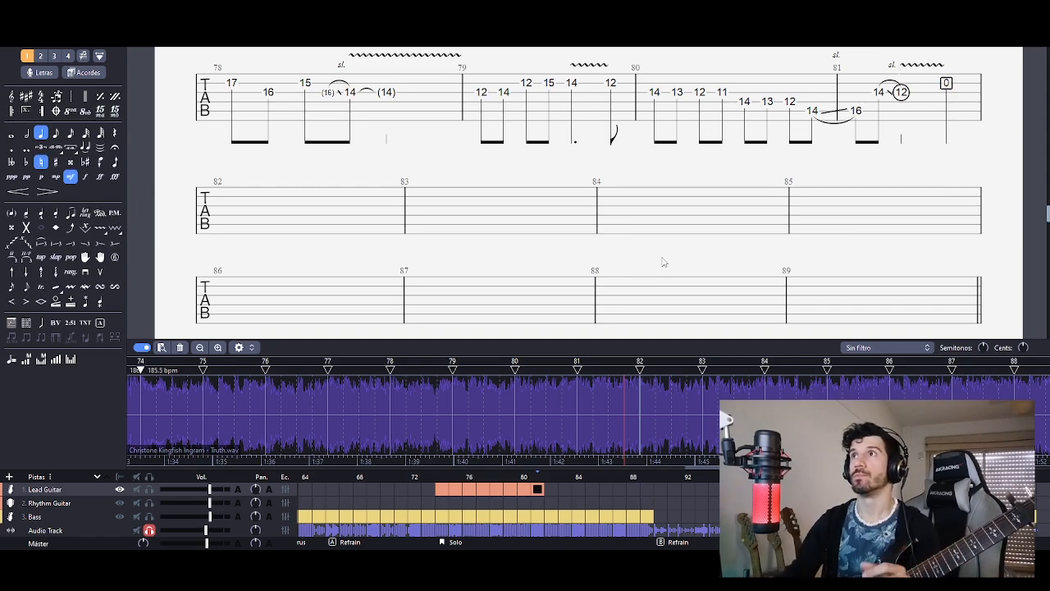
{"action": "key", "text": "Down"}
{"action": "key", "text": "0"}
{"action": "key", "text": "Down"}
{"action": "key", "text": "0"}
- Mark the three open notes in bar 81 as ghost notes, with a brush stroke shown as a downward arrow
{"action": "key", "text": "o"}
{"action": "key", "text": "Up"}
{"action": "key", "text": "o"}
{"action": "key", "text": "Up"}
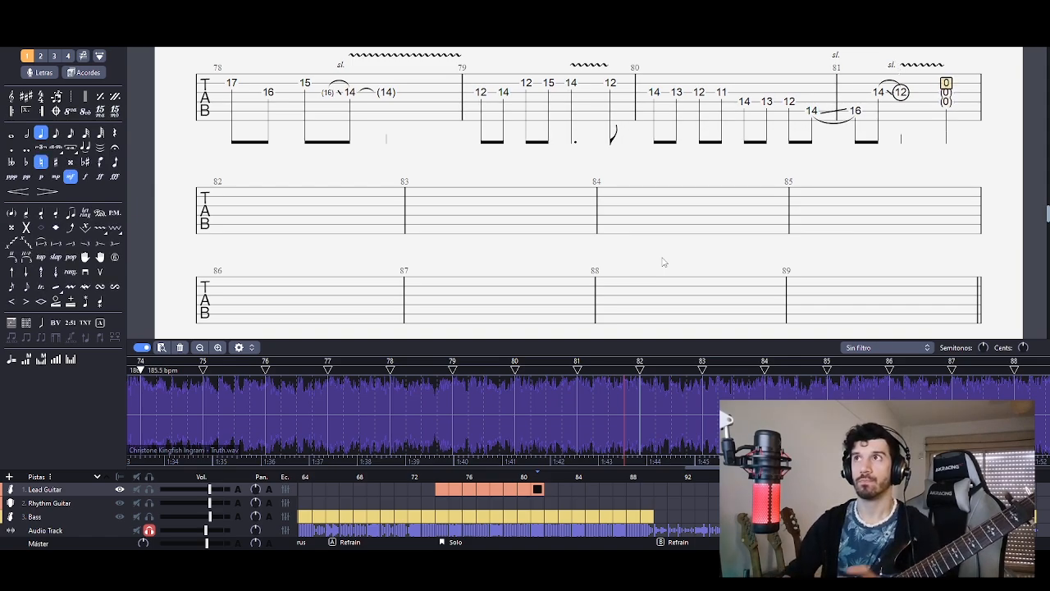
{"action": "key", "text": "o"}
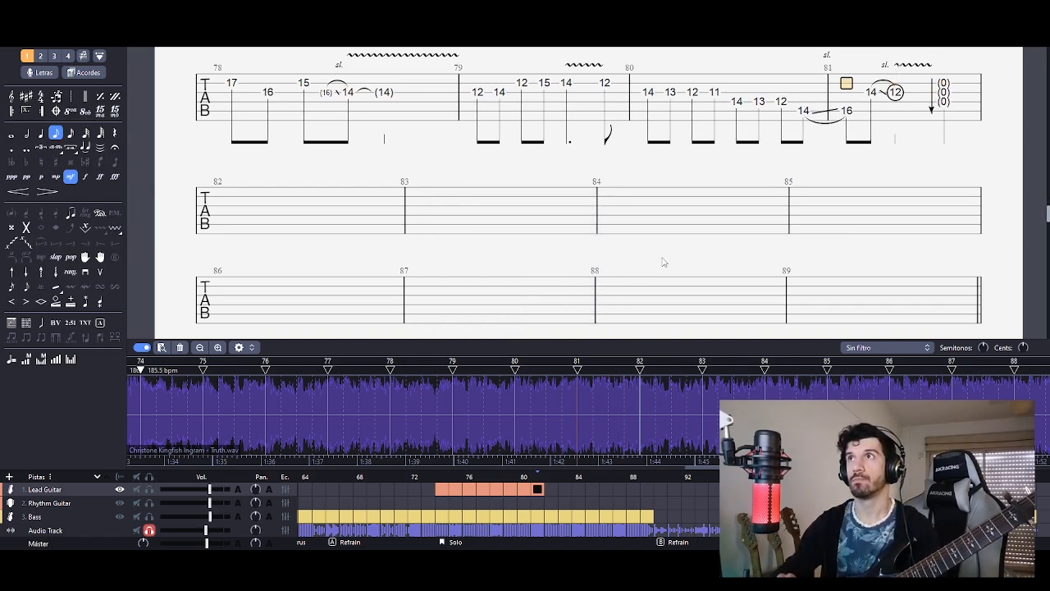
- Shorten the ghosted open chord in bar 81 to an eighth note and play back the end of the bar
{"action": "key", "text": "space"}
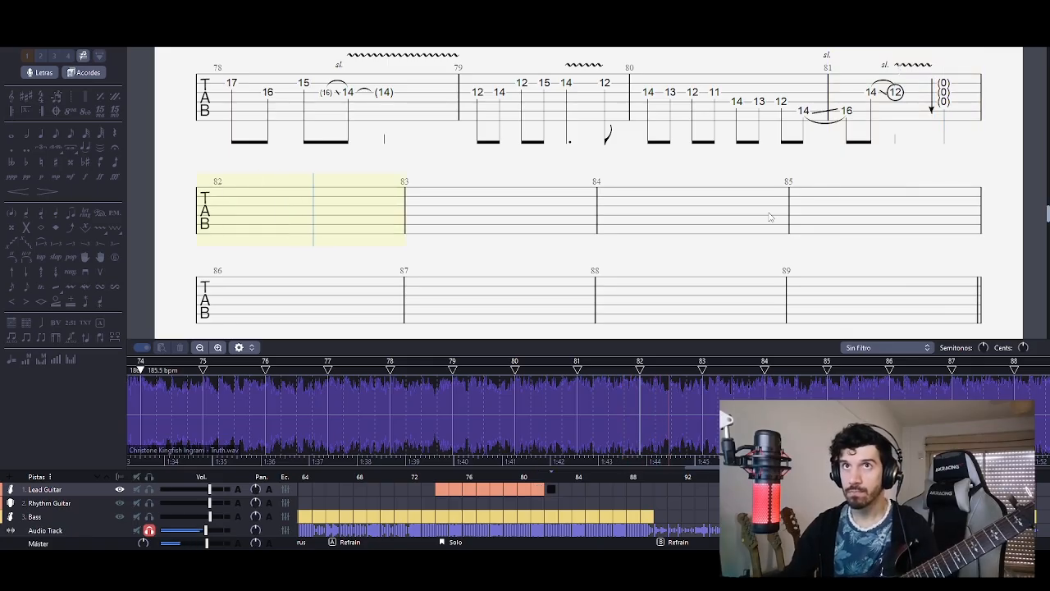
{"action": "key", "text": "space"}
{"action": "key", "text": "space"}
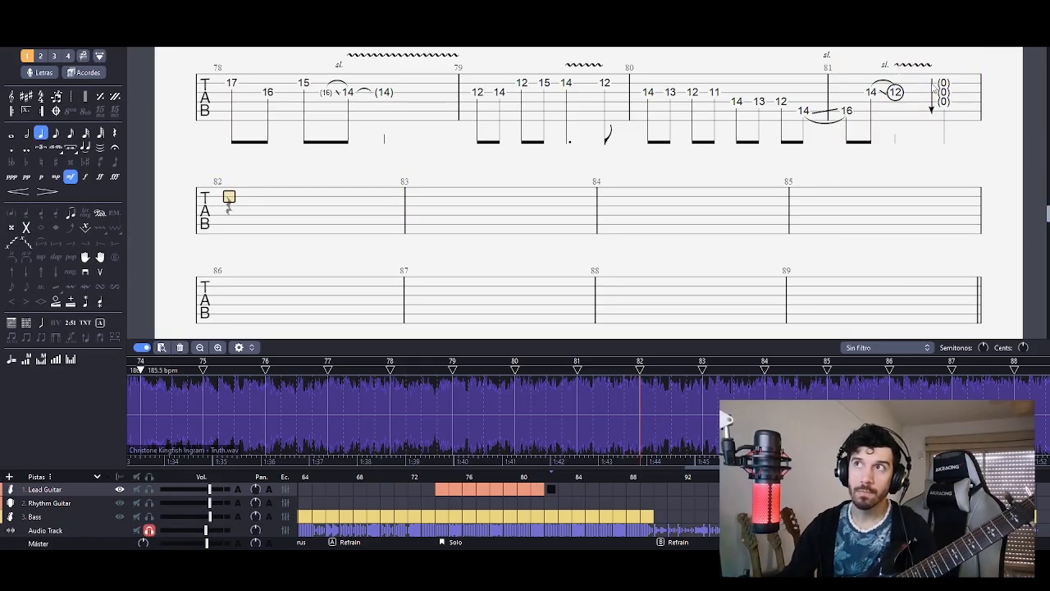
{"action": "left_click", "coordinate": [943, 92]}
{"action": "key", "text": "space"}
{"action": "key", "text": "space"}
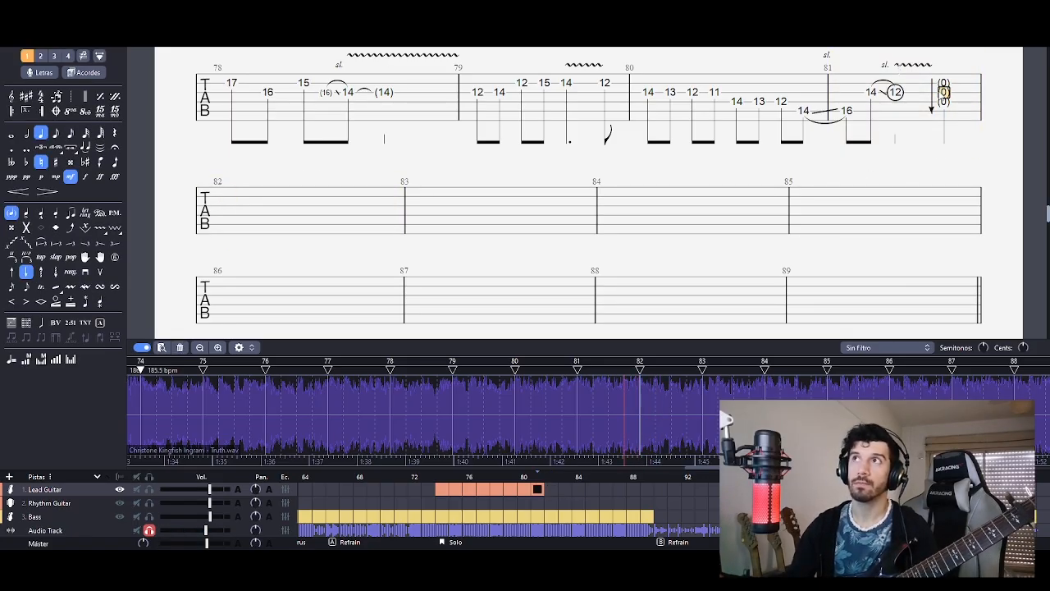
{"action": "key", "text": "plus"}
{"action": "key", "text": "Right"}
{"action": "key", "text": "space"}
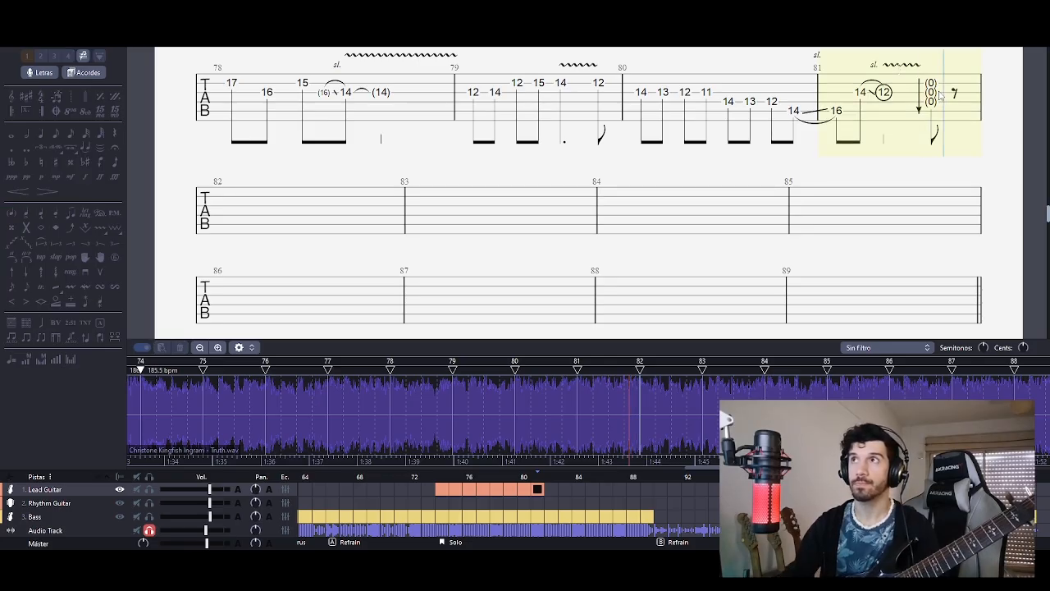
{"action": "key", "text": "space"}
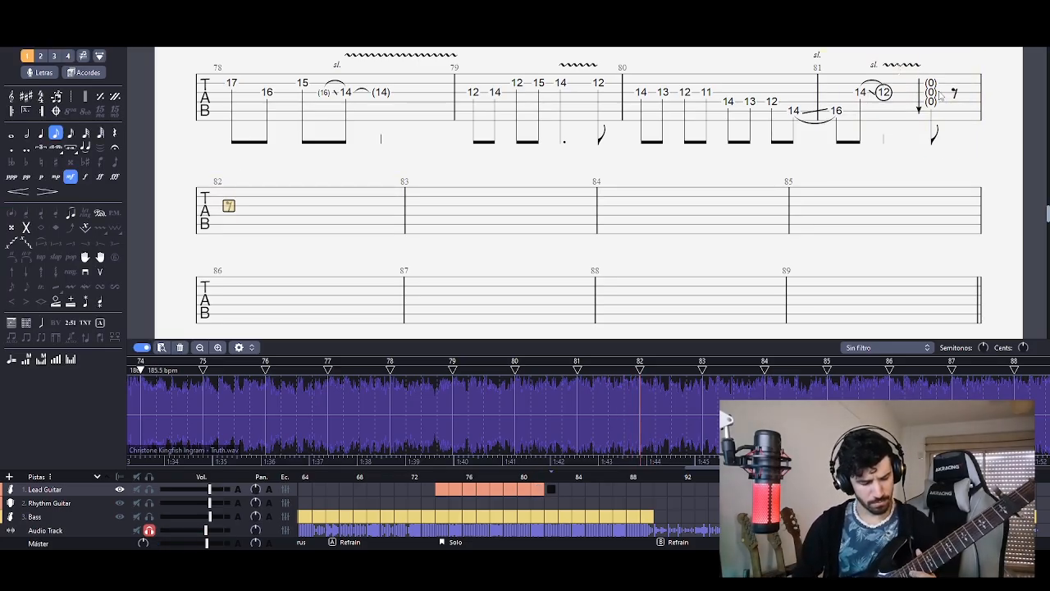
- Copy the first-string fret 15 with full bend from bar 75 to the end of bar 81
{"action": "key", "text": "Left"}
{"action": "scroll", "coordinate": [679, 134], "scroll_direction": "up", "scroll_amount": 2}
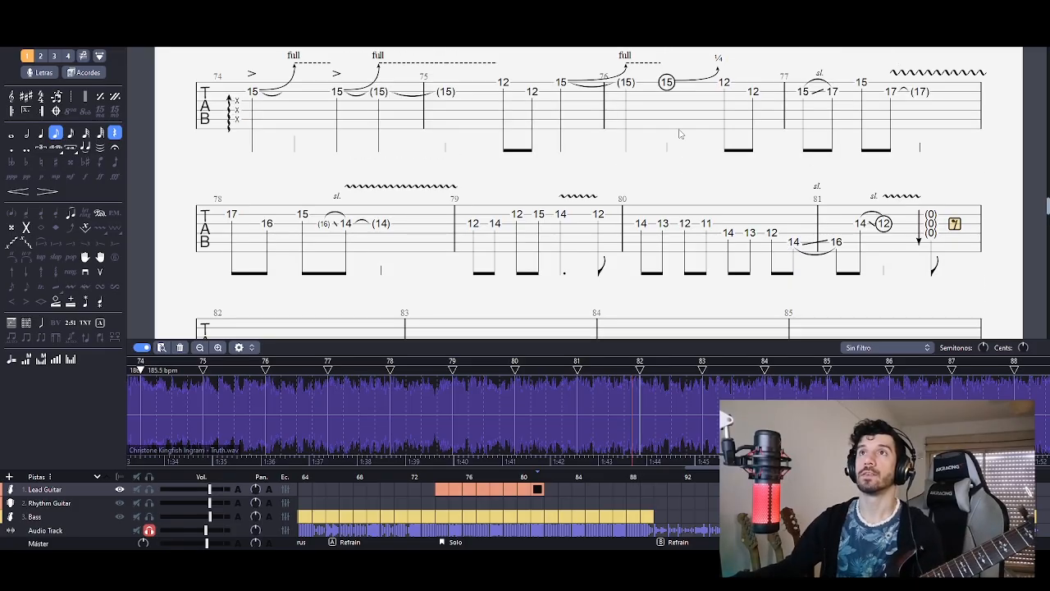
{"action": "scroll", "coordinate": [563, 100], "scroll_direction": "up", "scroll_amount": 1}
{"action": "left_click", "coordinate": [560, 152]}
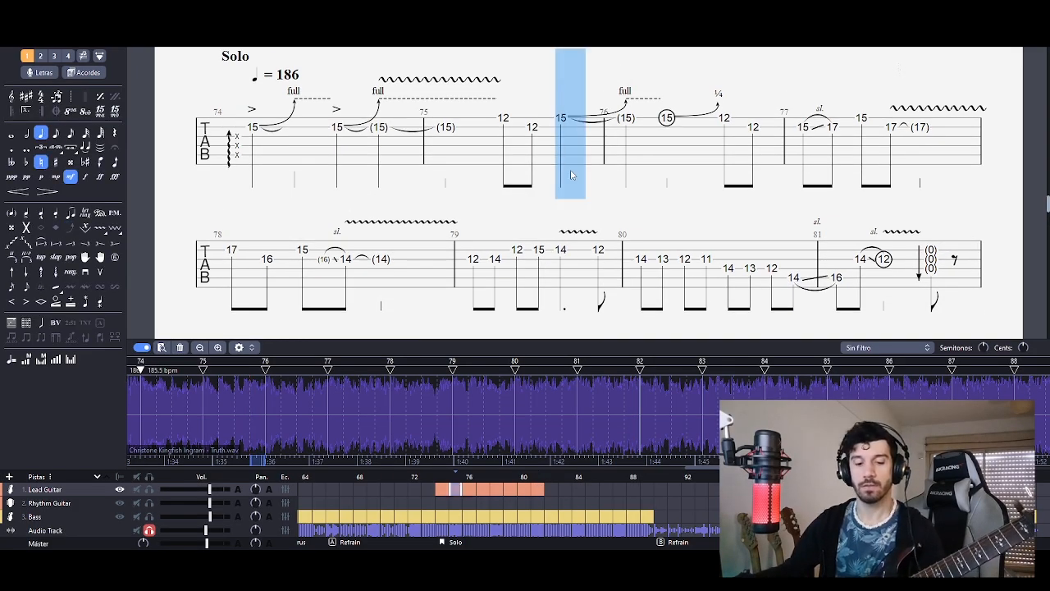
{"action": "left_click", "coordinate": [954, 248]}
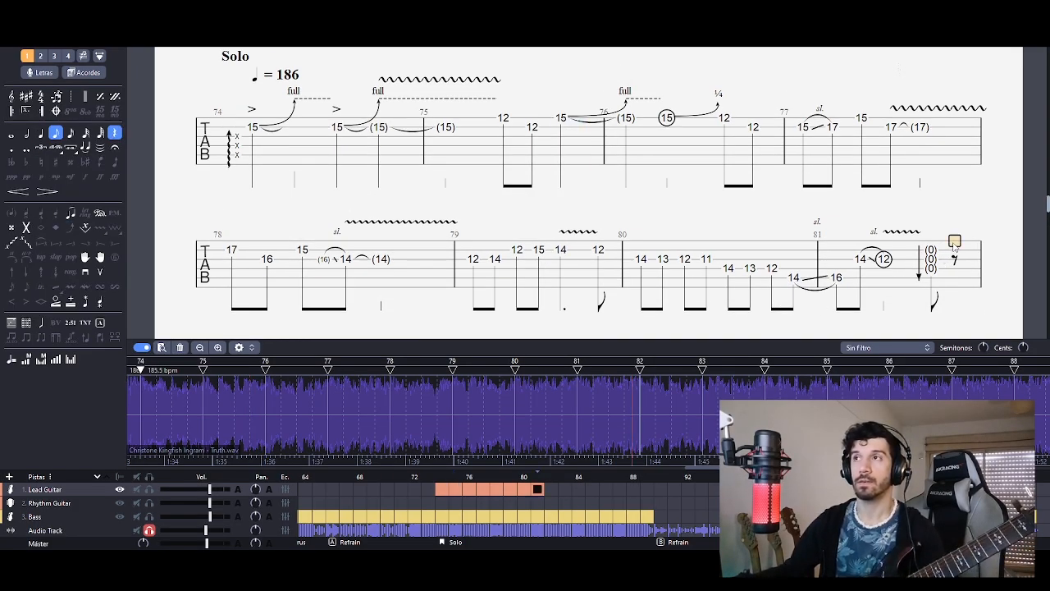
{"action": "key", "text": "shift+Right"}
{"action": "key", "text": "shift+Left"}
{"action": "key", "text": "ctrl+v"}
{"action": "key", "text": "Delete"}
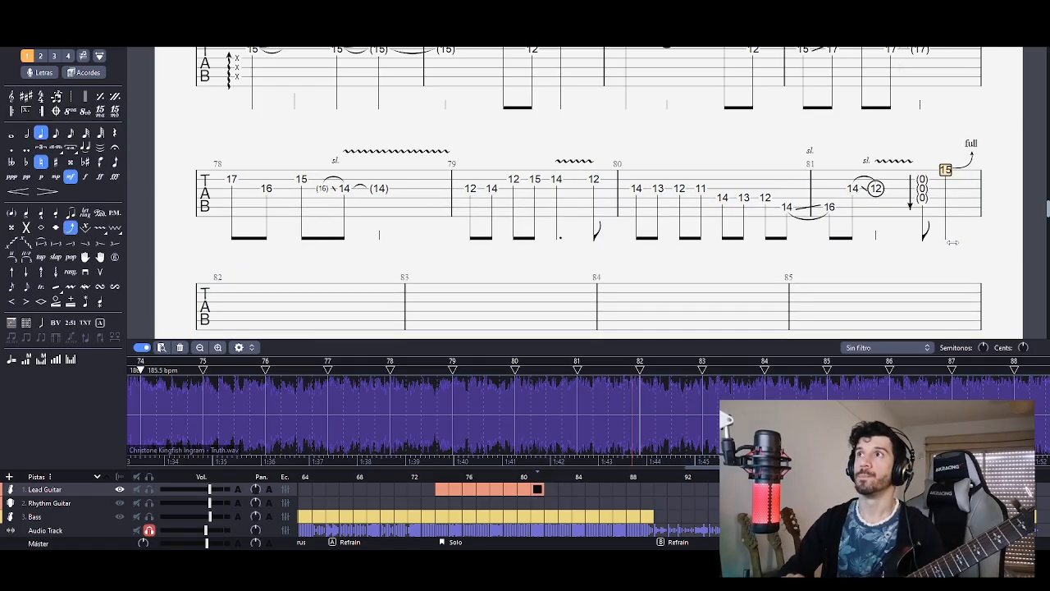
- Insert a beat before the bent fret 15 in bar 81 and set both beats to eighth-note length
{"action": "key", "text": "Insert"}
{"action": "key", "text": "Right"}
{"action": "key", "text": "plus"}
{"action": "key", "text": "Left"}
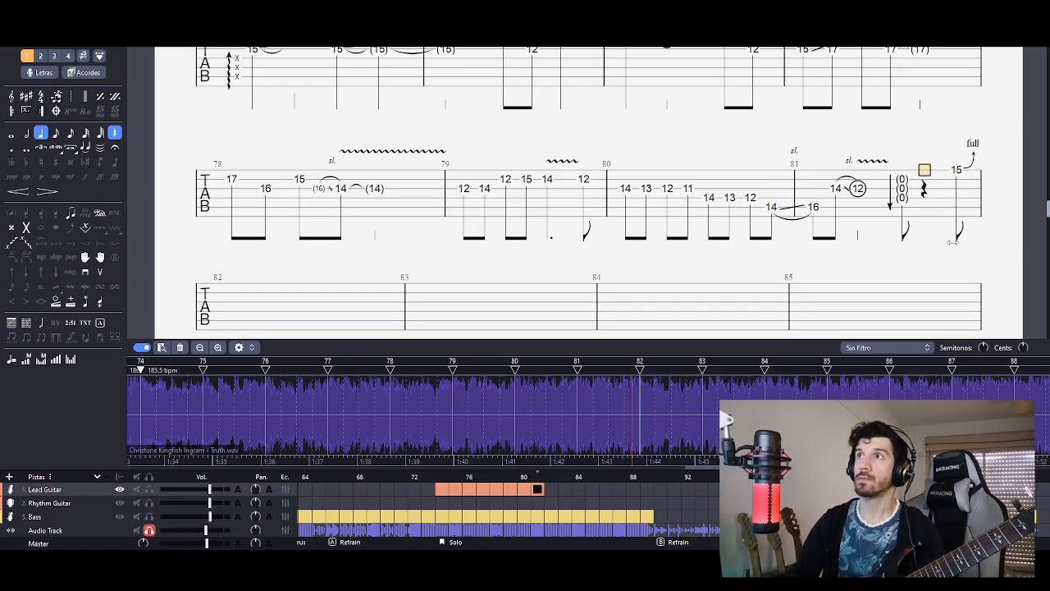
{"action": "key", "text": "plus"}
- Enter fret 13 on the second, third and fourth strings in the inserted beat and turn them into dead notes
{"action": "type", "text": "13"}
{"action": "key", "text": "Down"}
{"action": "type", "text": "13"}
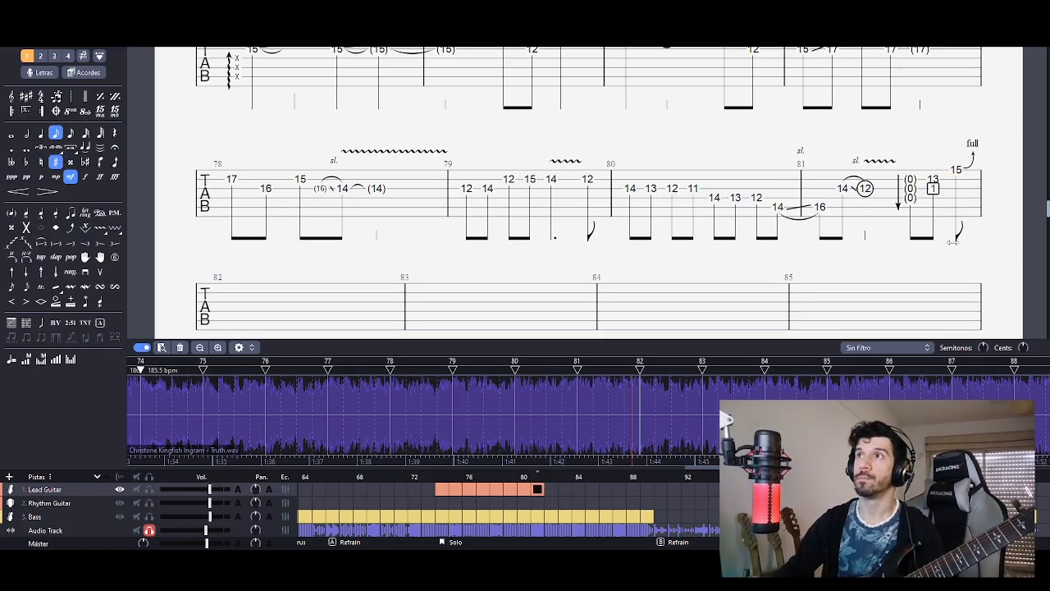
{"action": "key", "text": "Down"}
{"action": "type", "text": "13"}
{"action": "key", "text": "shift+Up"}
{"action": "key", "text": "shift+Up"}
{"action": "key", "text": "x"}
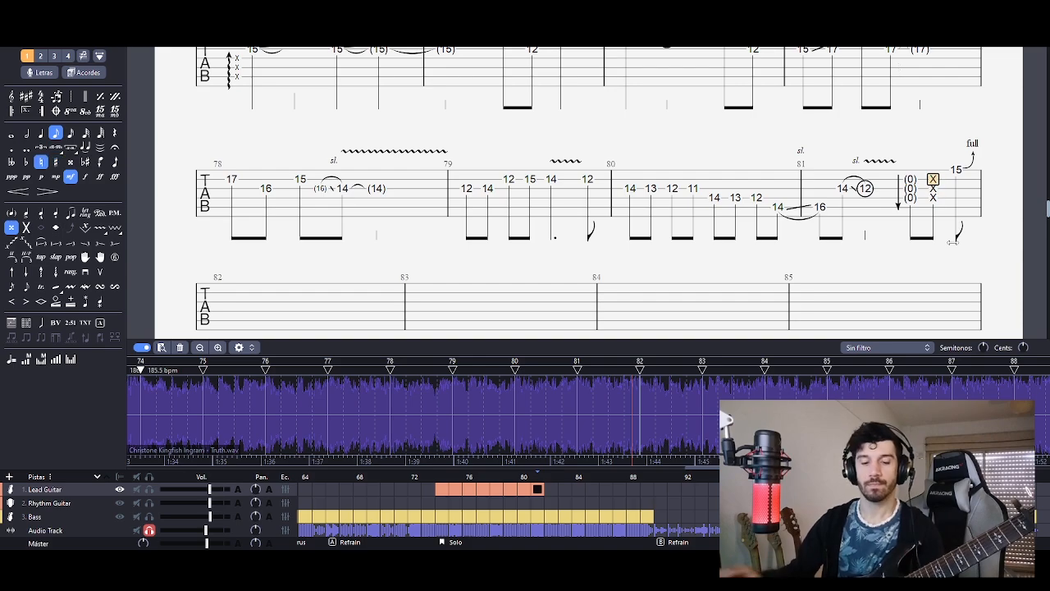
- Make the dead-note chord in bar 81 grace notes and apply a downward arpeggio with the dialog's current settings
{"action": "key", "text": "g"}
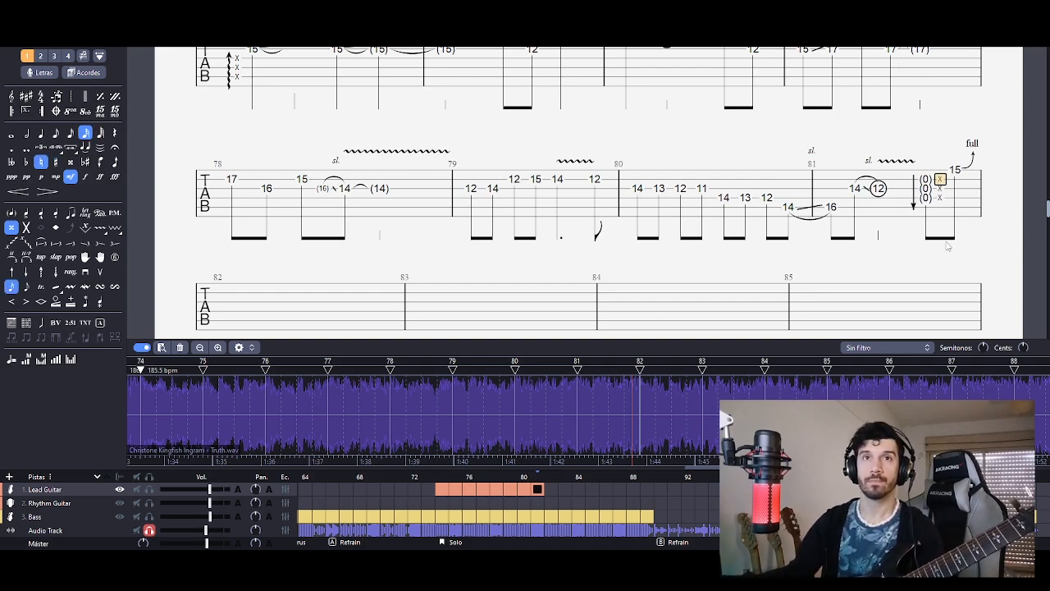
{"action": "left_click", "coordinate": [41, 271]}
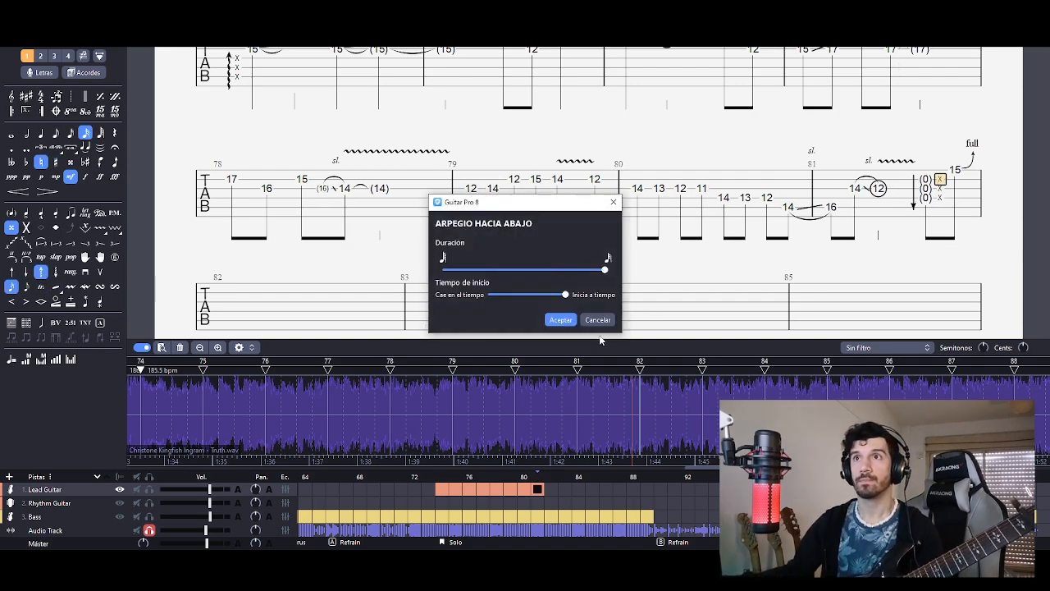
{"action": "left_click", "coordinate": [569, 324]}
{"action": "key", "text": "Right"}
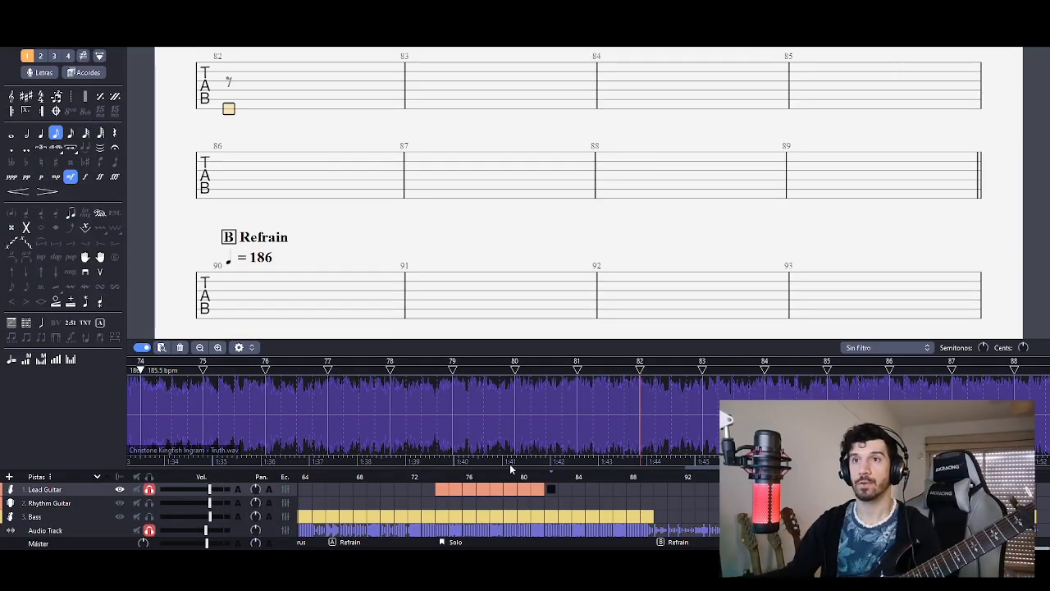
- Play back the passage around bar 81 and tie the bent fret 15 into bar 82 as a dotted quarter note
{"action": "left_click", "coordinate": [522, 494]}
{"action": "key", "text": "space"}
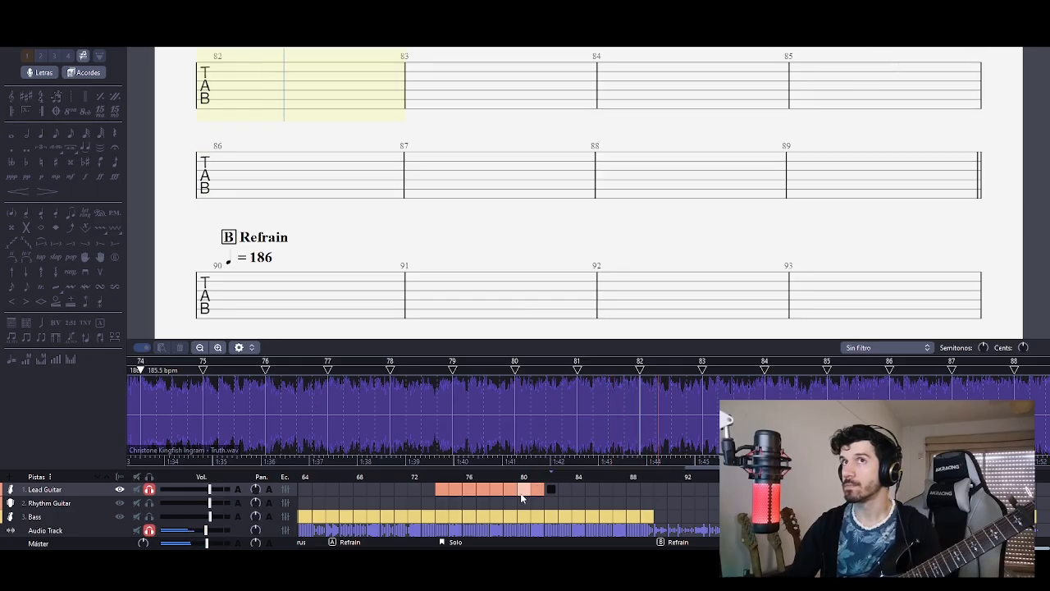
{"action": "key", "text": "space"}
{"action": "left_click", "coordinate": [538, 491]}
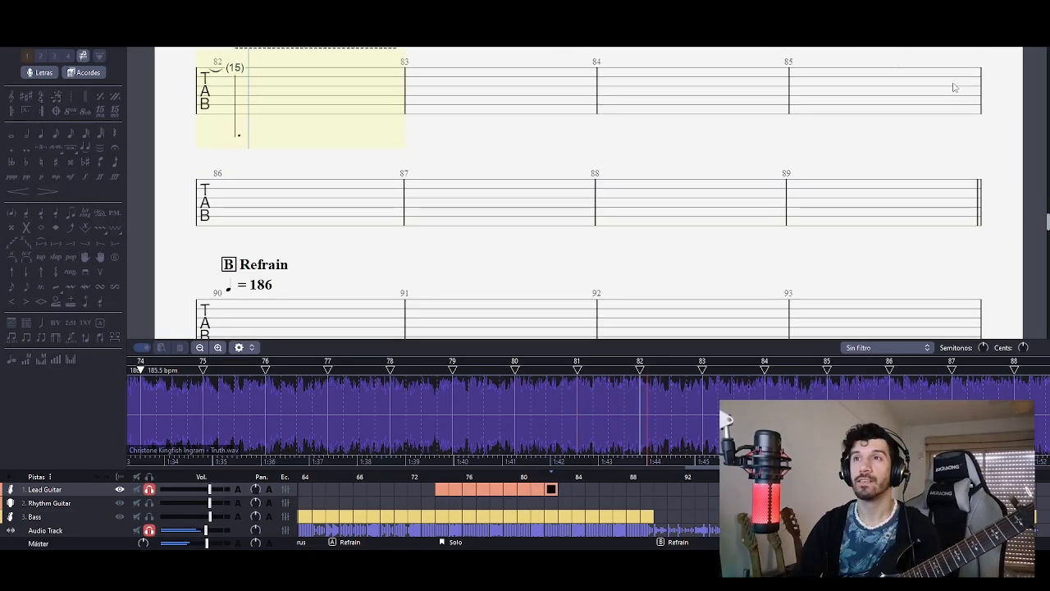
{"action": "key", "text": "space"}
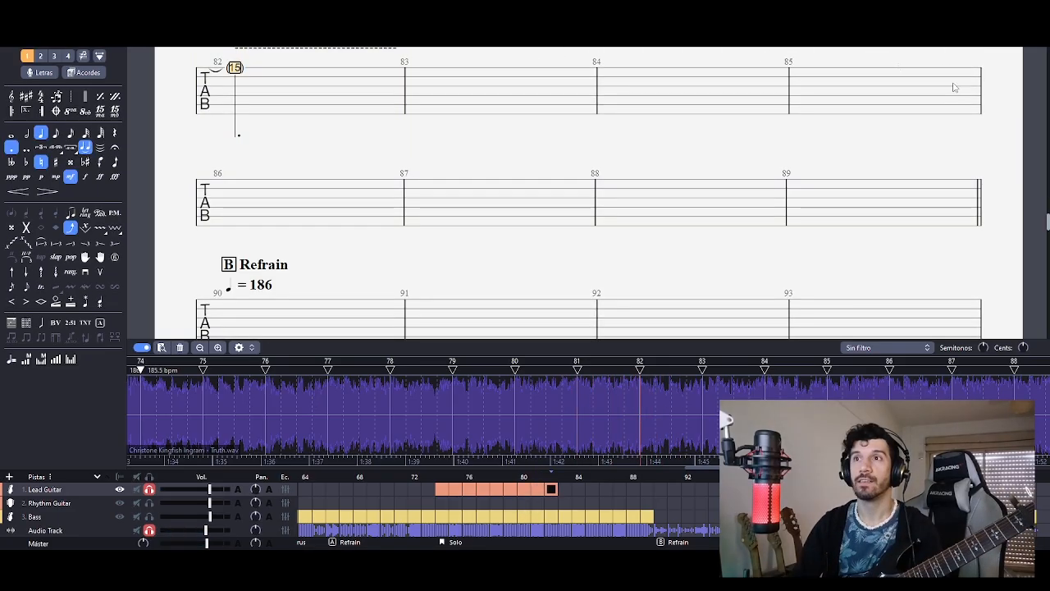
- Add an eighth-note fret 15 on the first string in bar 82 and play back the bar
{"action": "key", "text": "Right"}
{"action": "type", "text": "15"}
{"action": "key", "text": "minus"}
{"action": "key", "text": "space"}
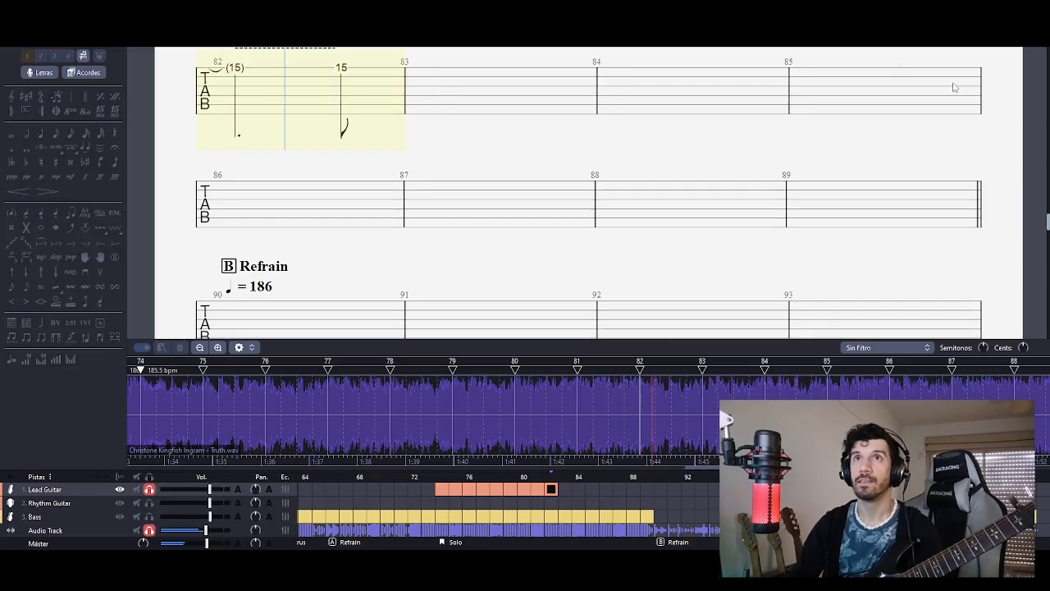
{"action": "key", "text": "space"}
{"action": "key", "text": "space"}
{"action": "key", "text": "space"}
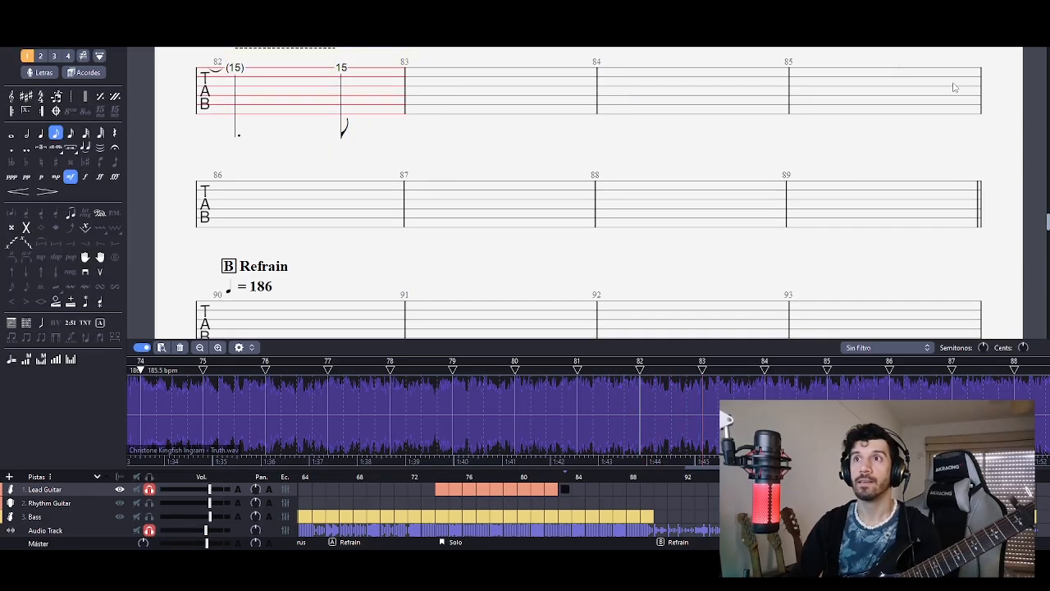
- Extend the second fret 15 in bar 82 with a tied note that has a delayed 1/4 bend reaching its end
{"action": "key", "text": "Right"}
{"action": "key", "text": "Left"}
{"action": "key", "text": "b"}
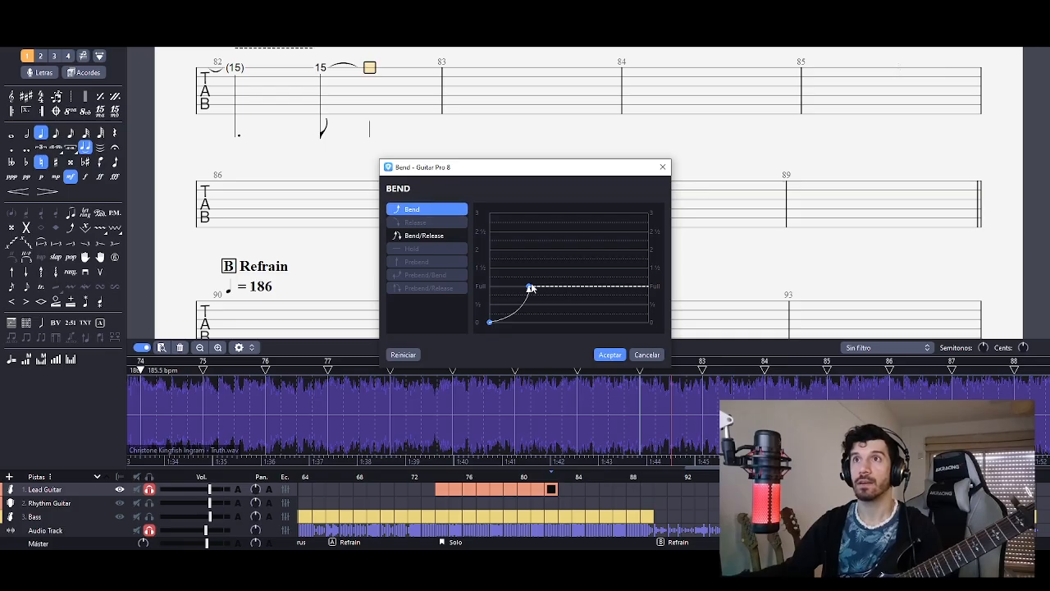
{"action": "left_click_drag", "start_coordinate": [530, 287], "coordinate": [652, 321]}
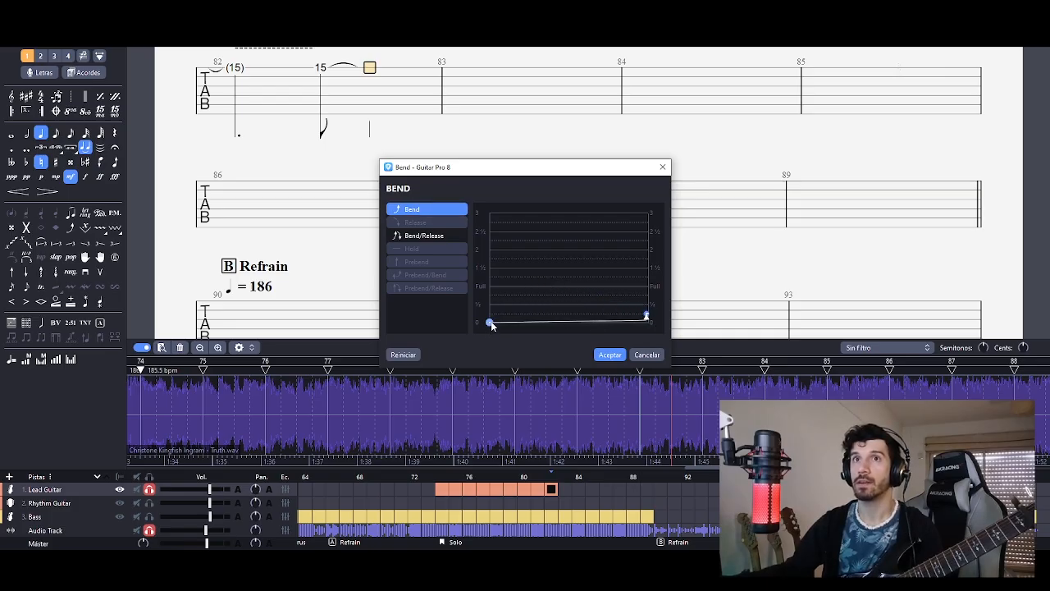
{"action": "left_click_drag", "start_coordinate": [492, 325], "coordinate": [556, 323]}
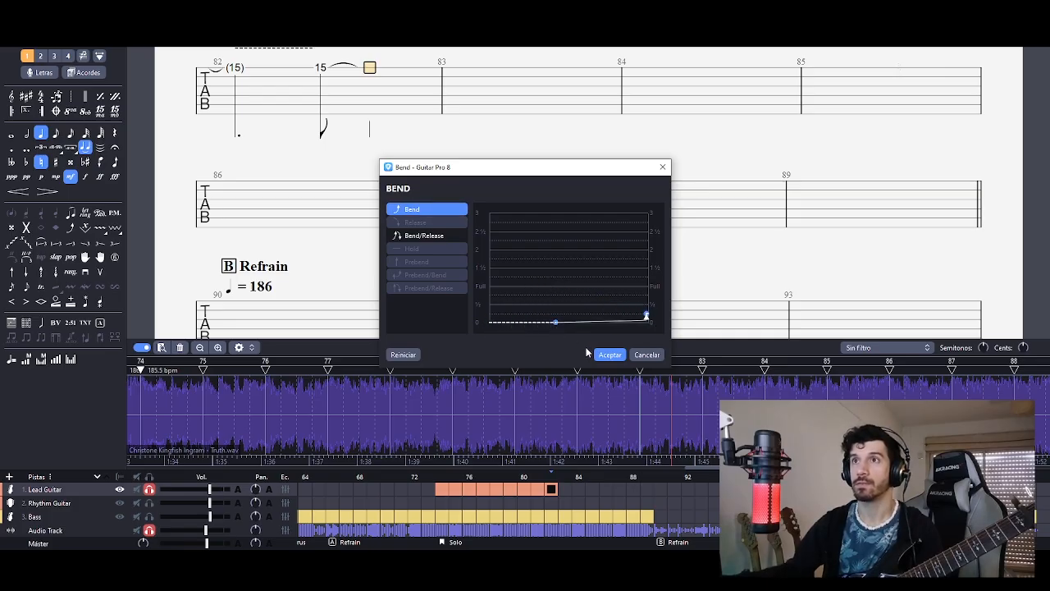
{"action": "left_click", "coordinate": [609, 354]}
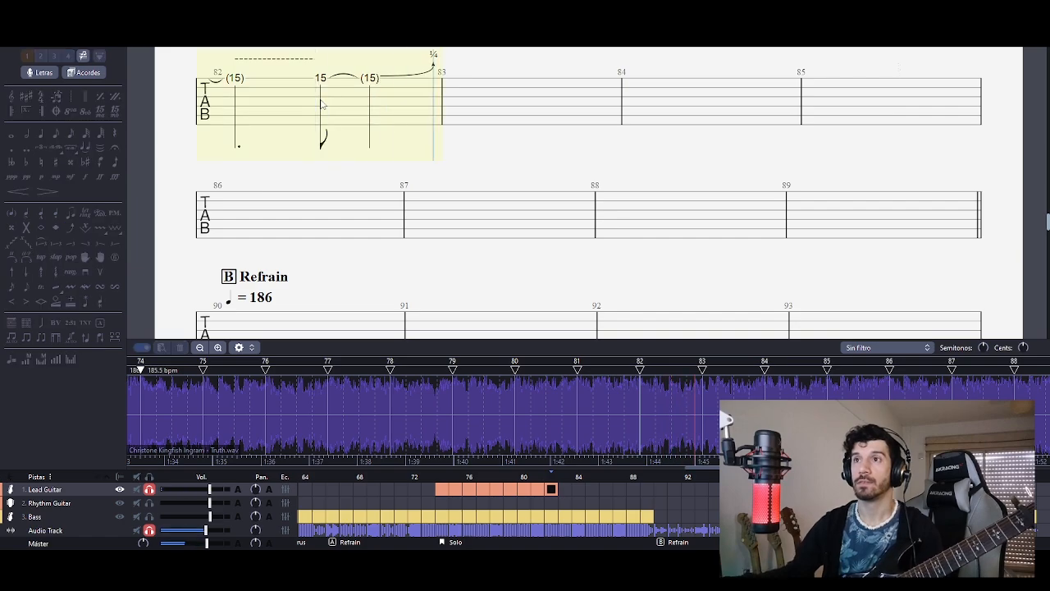
- Lengthen the tied fret 15 in bar 82 to a half note and play back into bar 83
{"action": "key", "text": "space"}
{"action": "key", "text": "Right"}
{"action": "key", "text": "space"}
{"action": "key", "text": "space"}
{"action": "key", "text": "Right"}
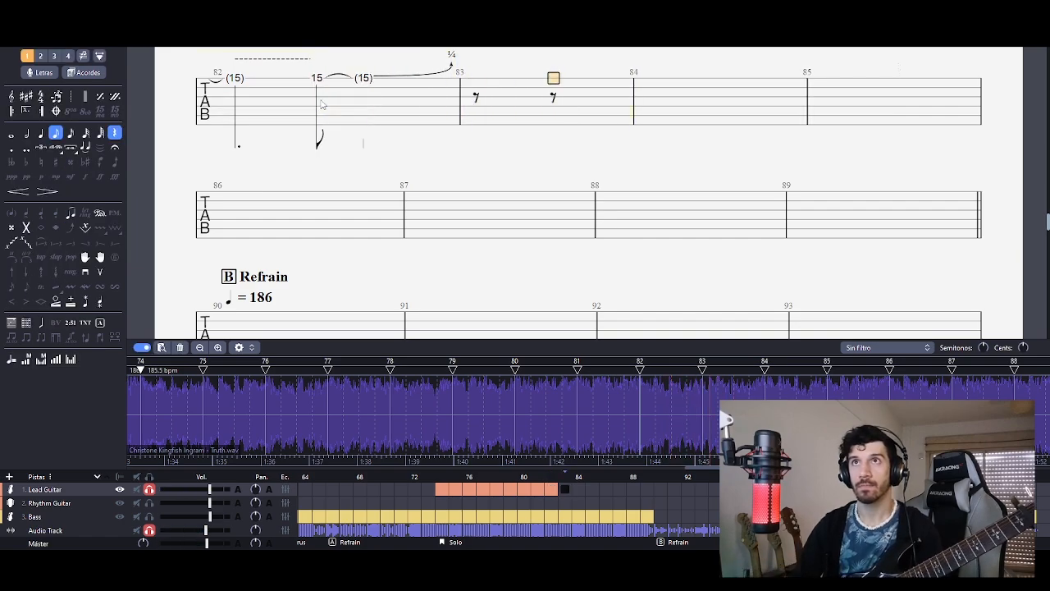
- Enter eighth notes in bar 83: first-string fret 12, then second-string frets 12 and 15, and play back the bar
{"action": "key", "text": "space"}
{"action": "key", "text": "space"}
{"action": "key", "text": "Right"}
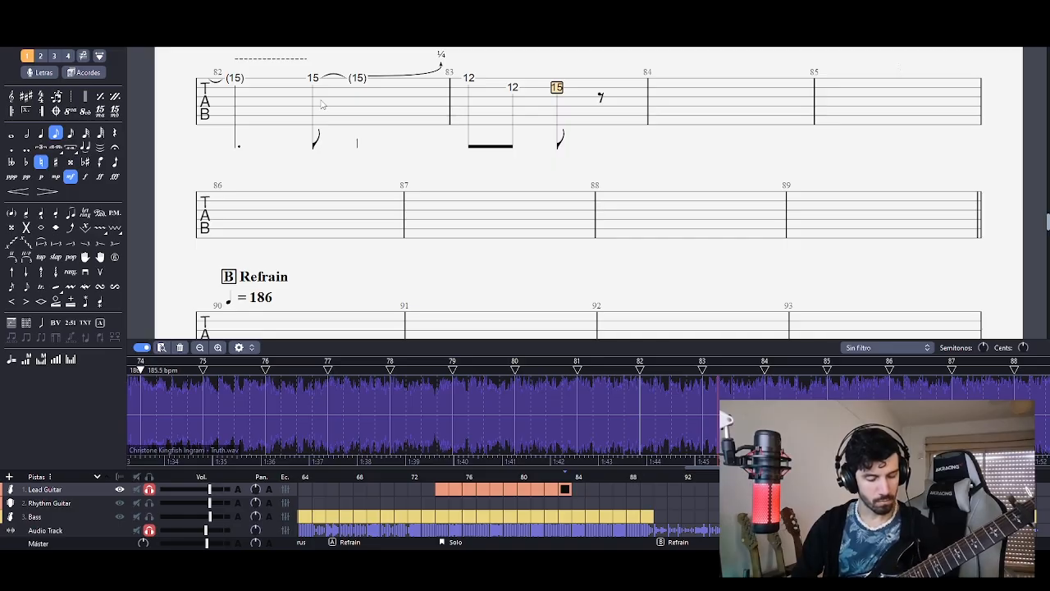
{"action": "key", "text": "space"}
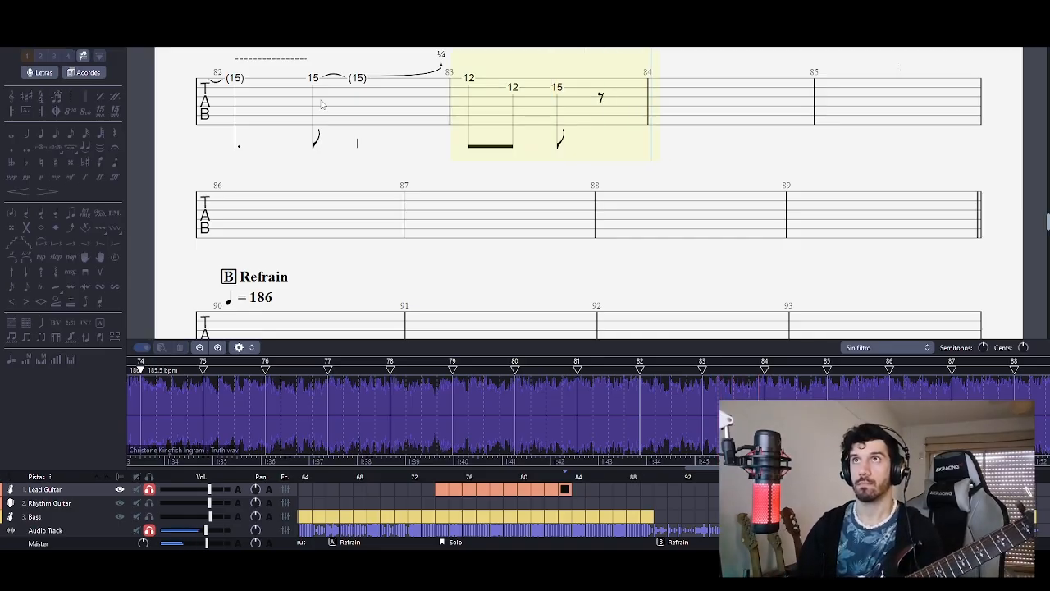
{"action": "key", "text": "space"}
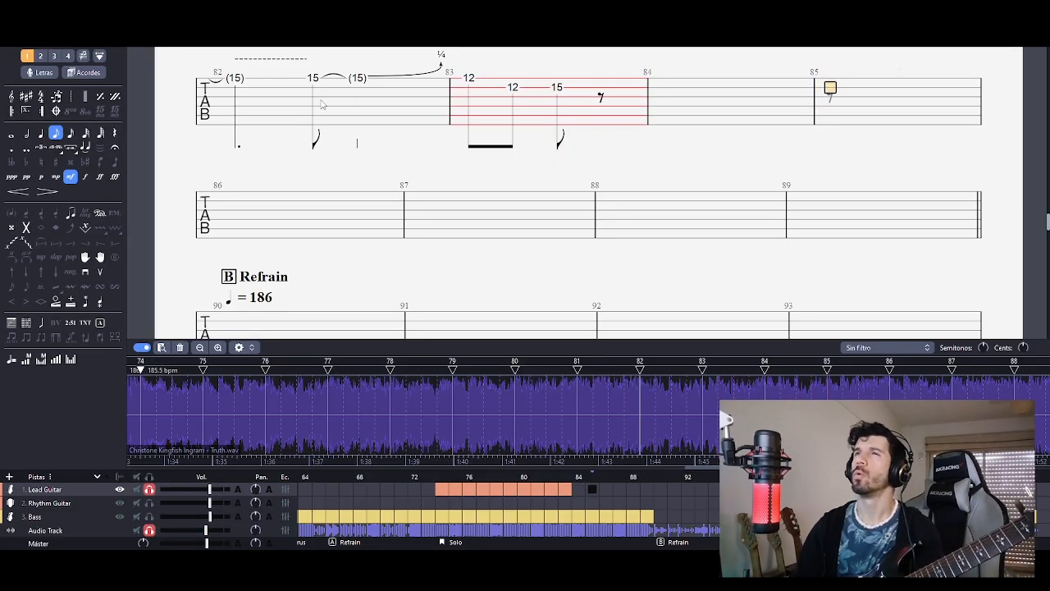
- Play back bar 83 and add an eighth-note fret 17 with vibrato on the second string after fret 15
{"action": "key", "text": "Left"}
{"action": "key", "text": "Left"}
{"action": "key", "text": "Right"}
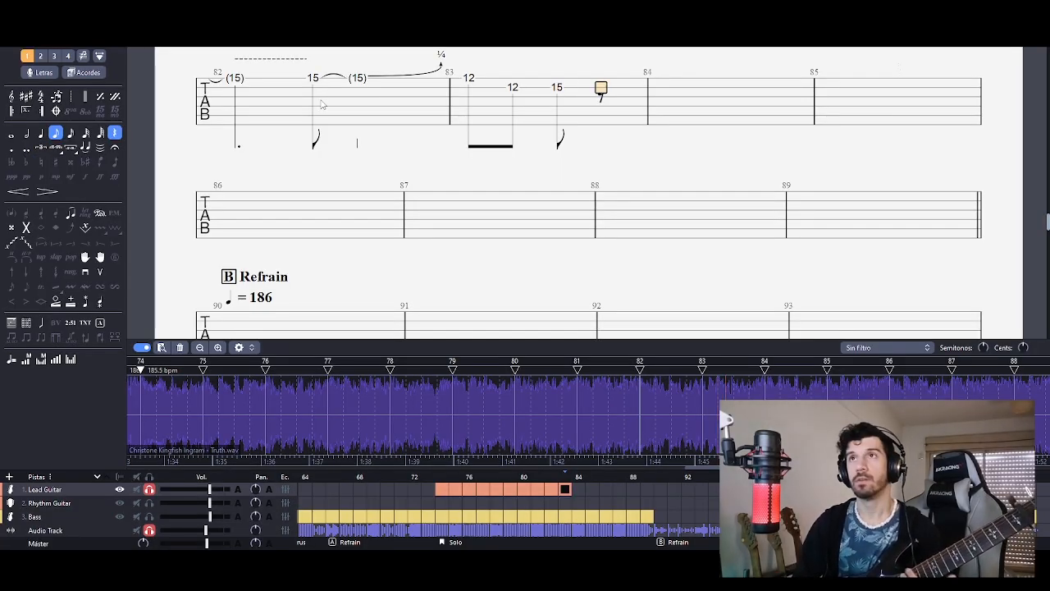
{"action": "key", "text": "space"}
{"action": "key", "text": "space"}
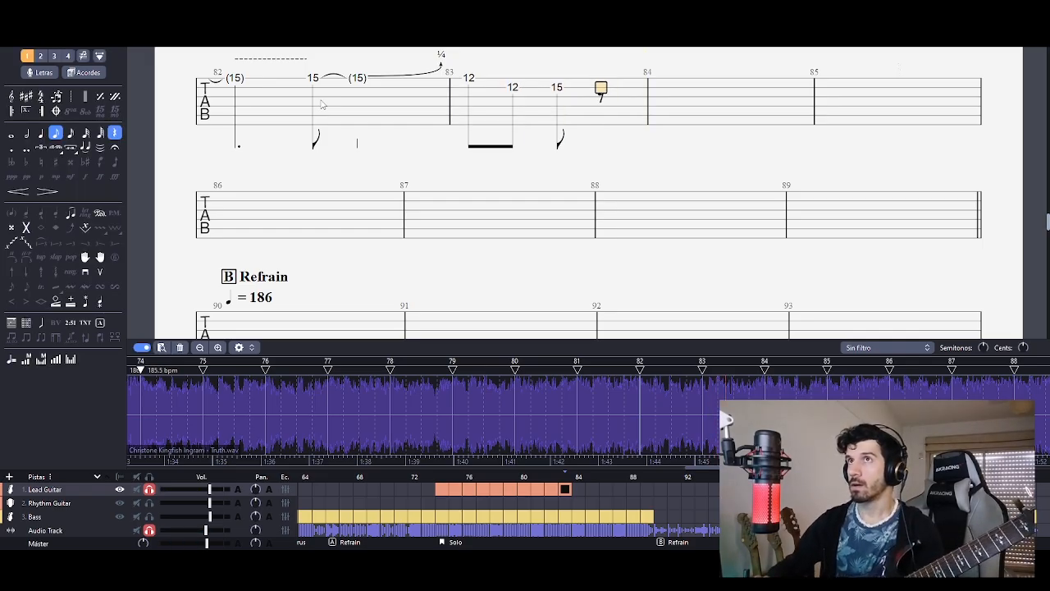
{"action": "type", "text": "17"}
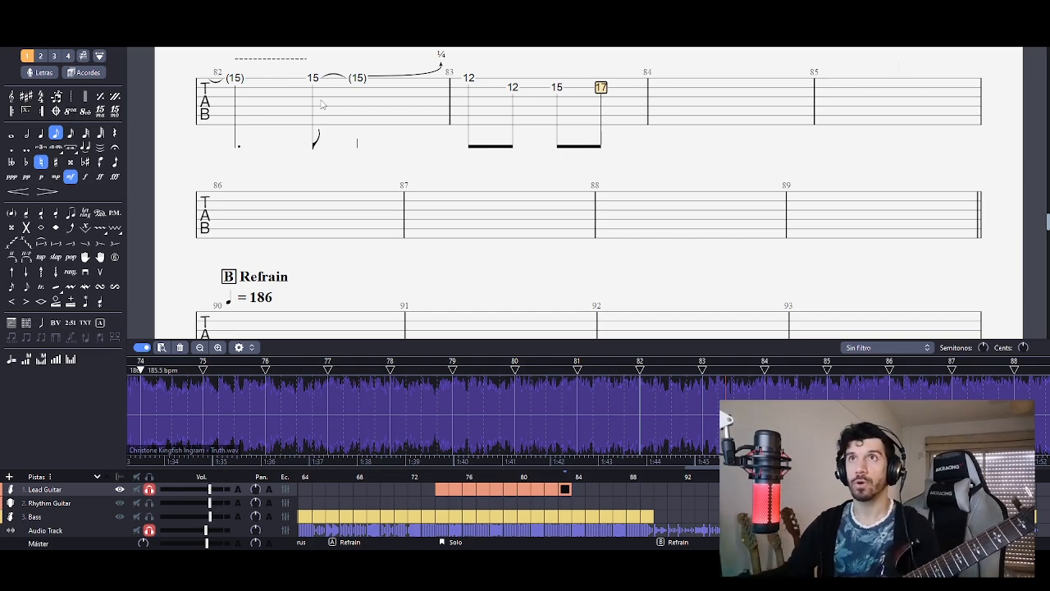
{"action": "type", "text": "v"}
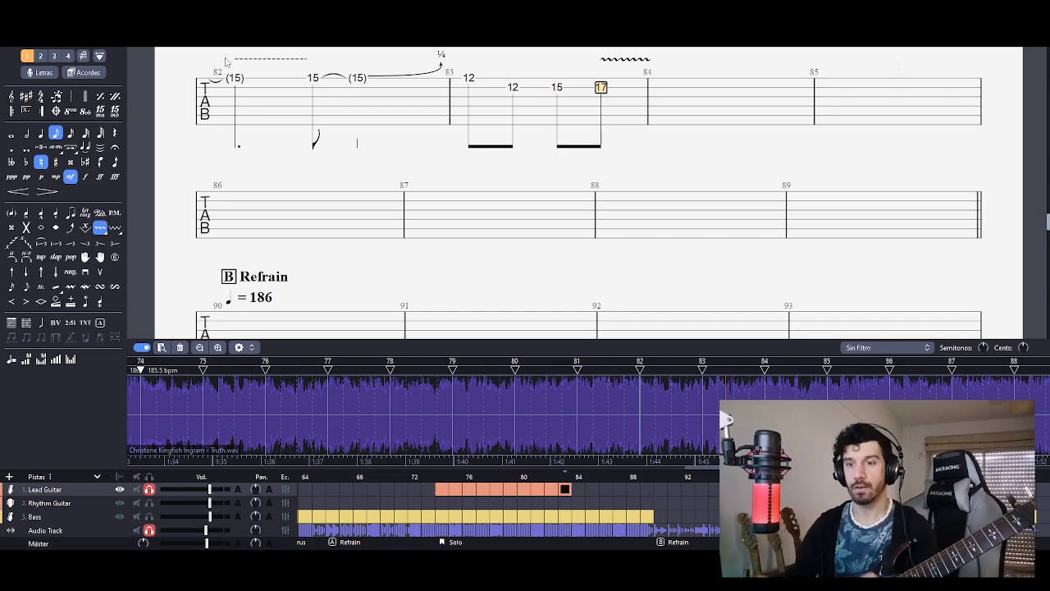
- Extend fret 17 in bar 83 with a tied half note and play back into bar 84
{"action": "key", "text": "Right"}
{"action": "key", "text": "l"}
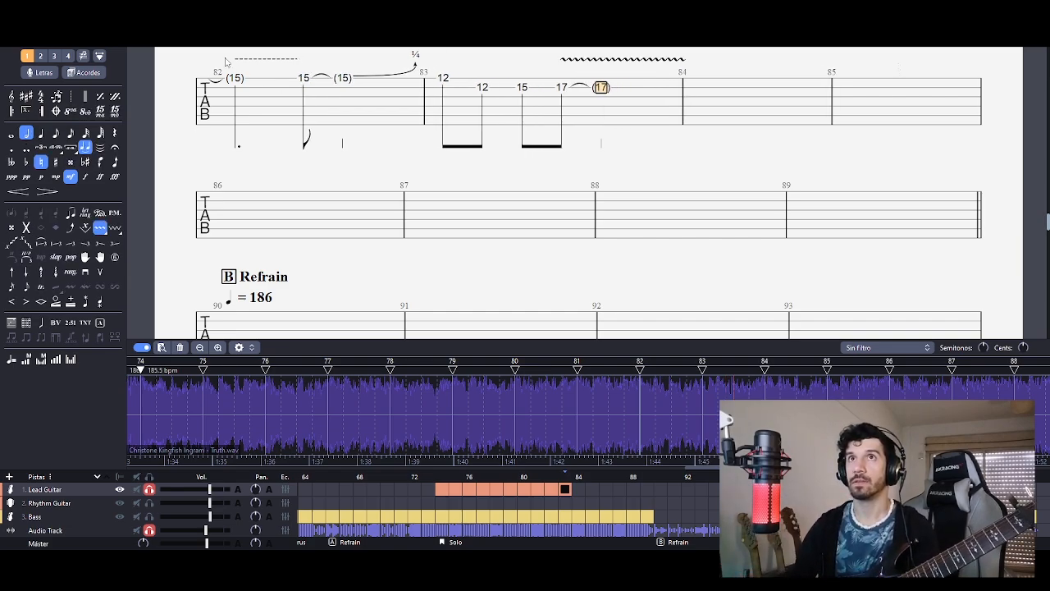
{"action": "key", "text": "space"}
{"action": "key", "text": "space"}
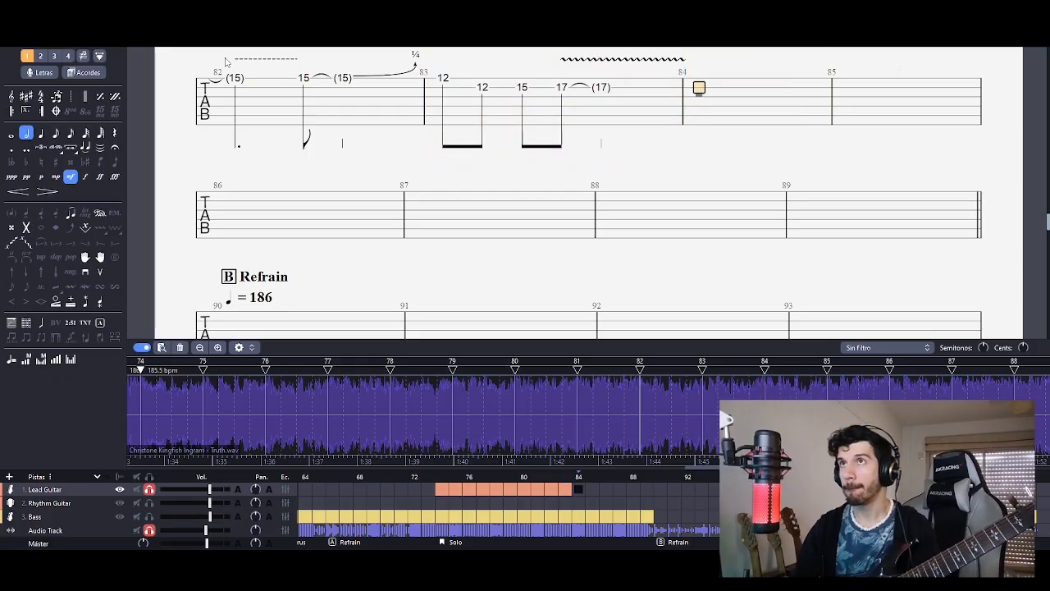
- Fill the first two beats of bar 84 with six eighth-note triplet rests
{"action": "key", "text": "plus"}
{"action": "key", "text": "plus"}
{"action": "key", "text": "slash"}
{"action": "key", "text": "plus"}
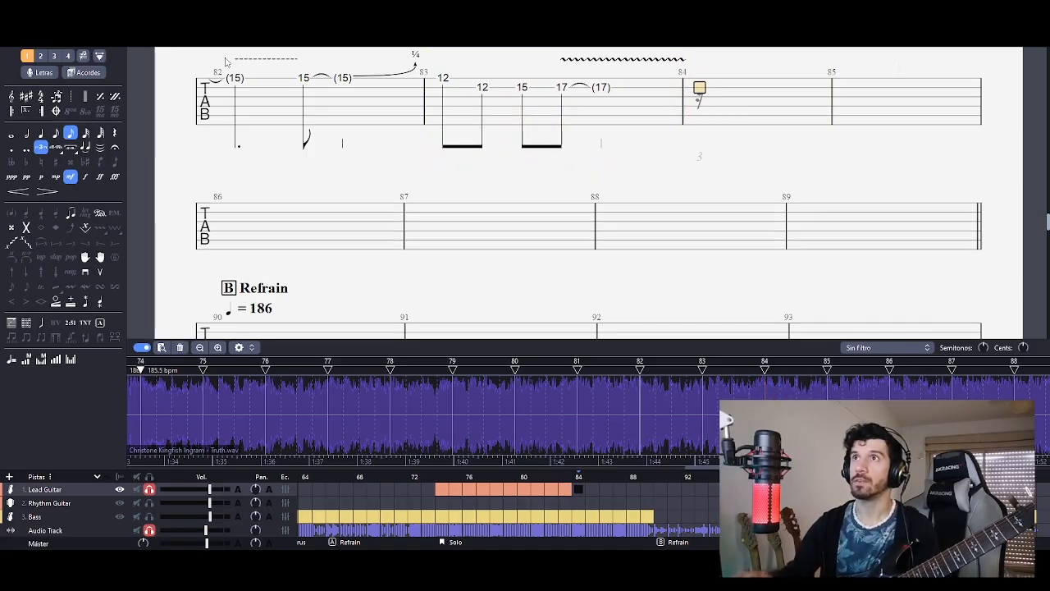
{"action": "key", "text": "minus"}
{"action": "key", "text": "Right"}
{"action": "key", "text": "Right"}
{"action": "key", "text": "Right"}
{"action": "key", "text": "Right"}
{"action": "key", "text": "Right"}
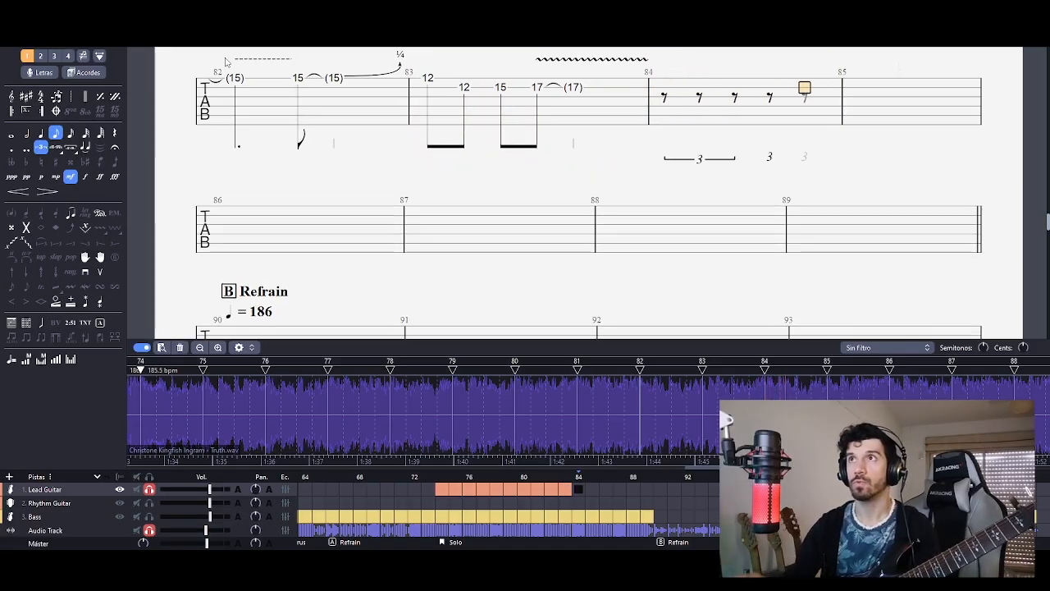
{"action": "key", "text": "Left"}
{"action": "key", "text": "Left"}
{"action": "key", "text": "Left"}
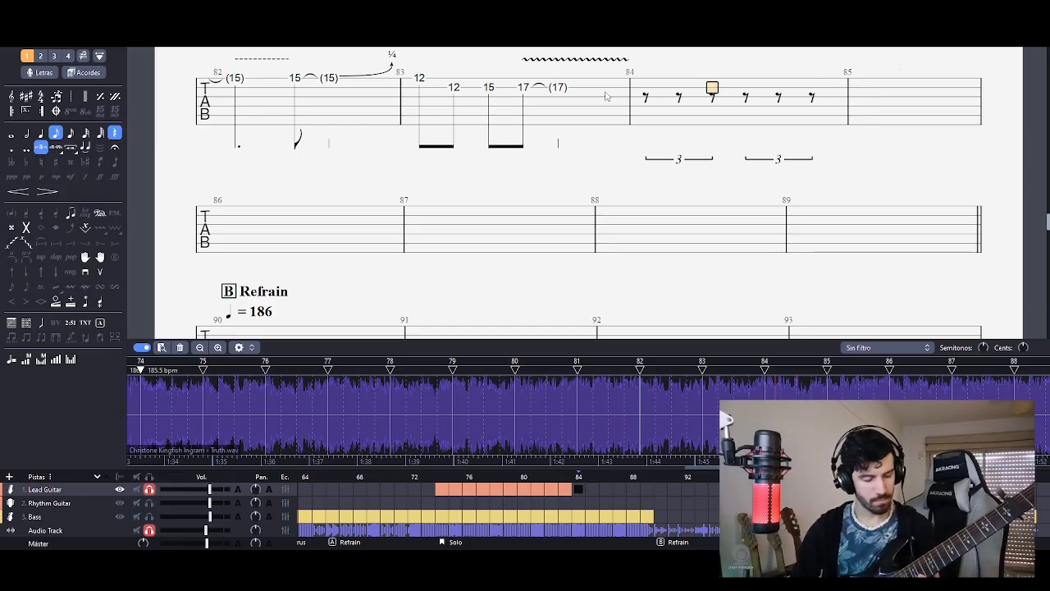
- Play back bar 84 repeatedly to compare the audio with the triplet rhythm
{"action": "key", "text": "space"}
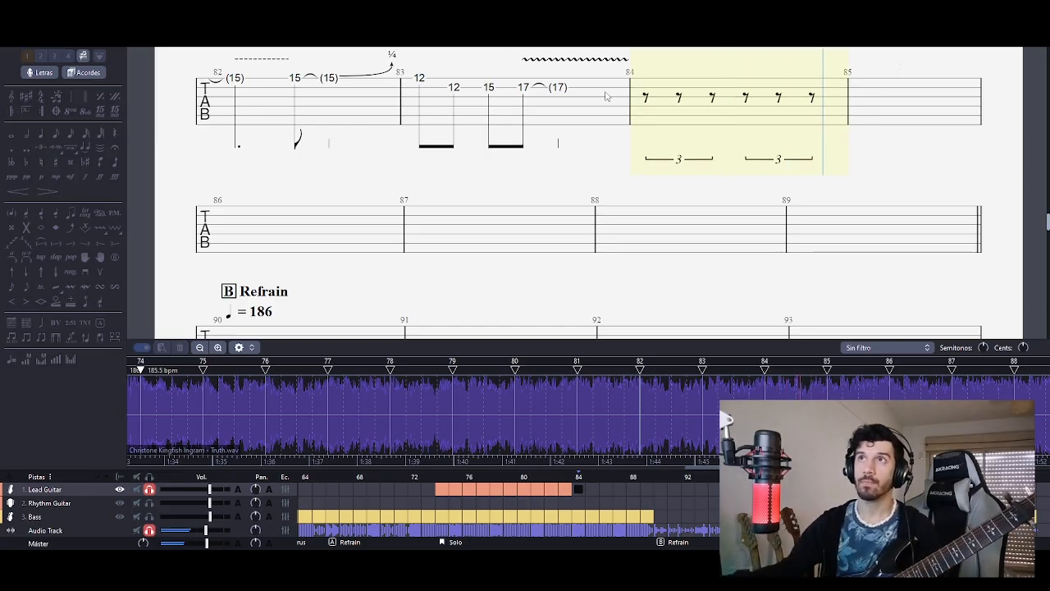
{"action": "key", "text": "space"}
{"action": "key", "text": "space"}
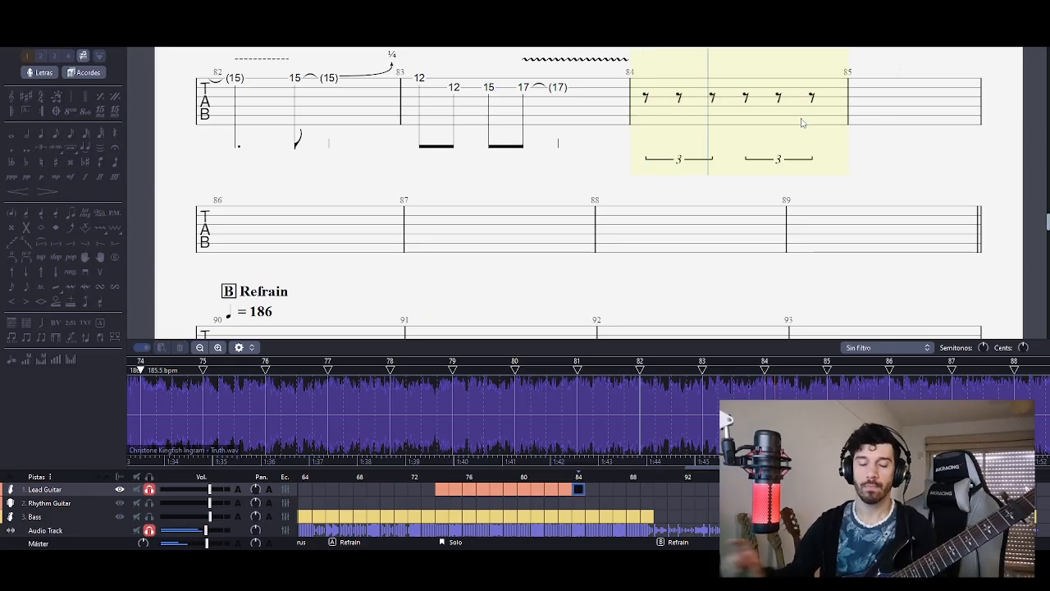
{"action": "key", "text": "space"}
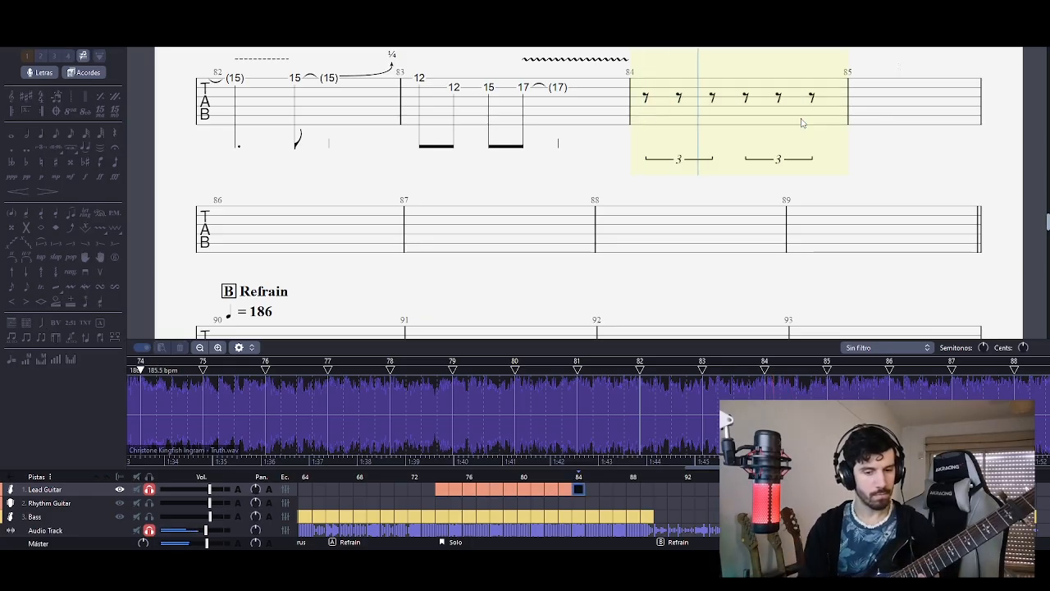
{"action": "key", "text": "space"}
- Split bar 83's tied half-note fret 17 into a quarter tied to a triplet quarter, followed by a triplet eighth rest, and play it back
{"action": "left_click", "coordinate": [561, 88]}
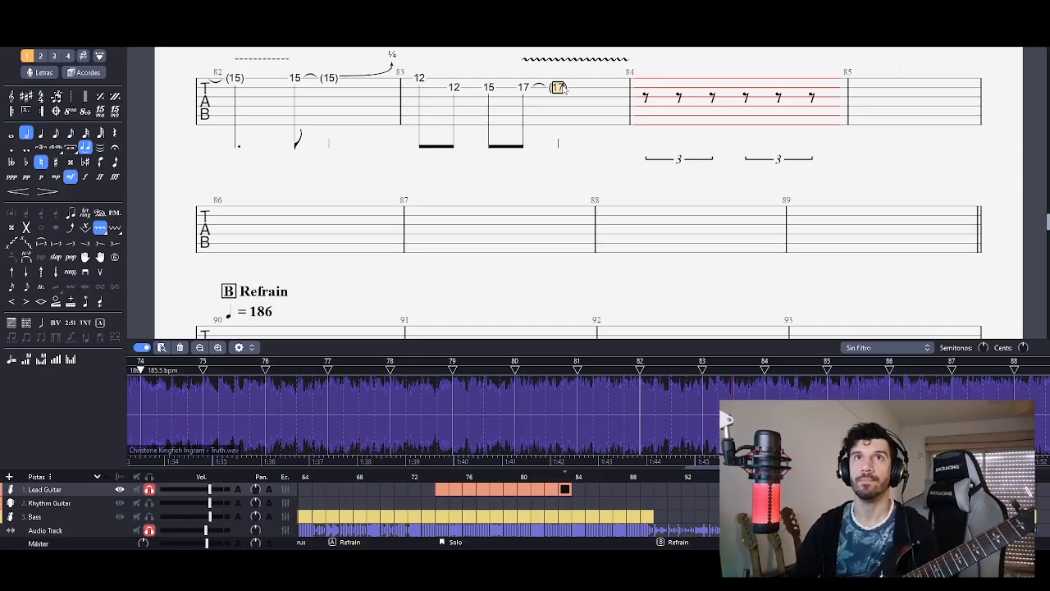
{"action": "key", "text": "space"}
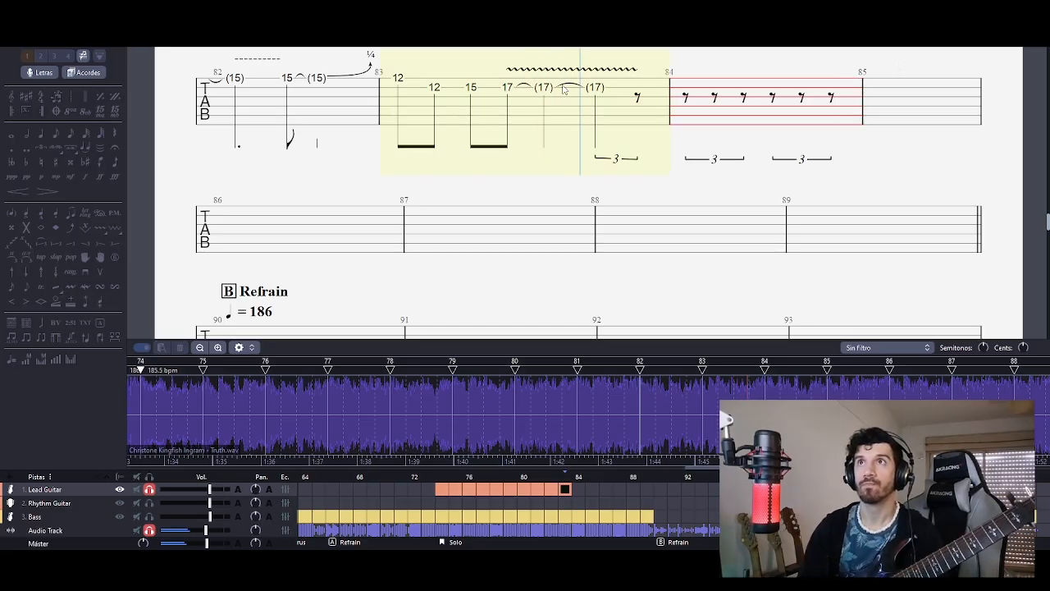
{"action": "key", "text": "space"}
{"action": "key", "text": "space"}
{"action": "key", "text": "space"}
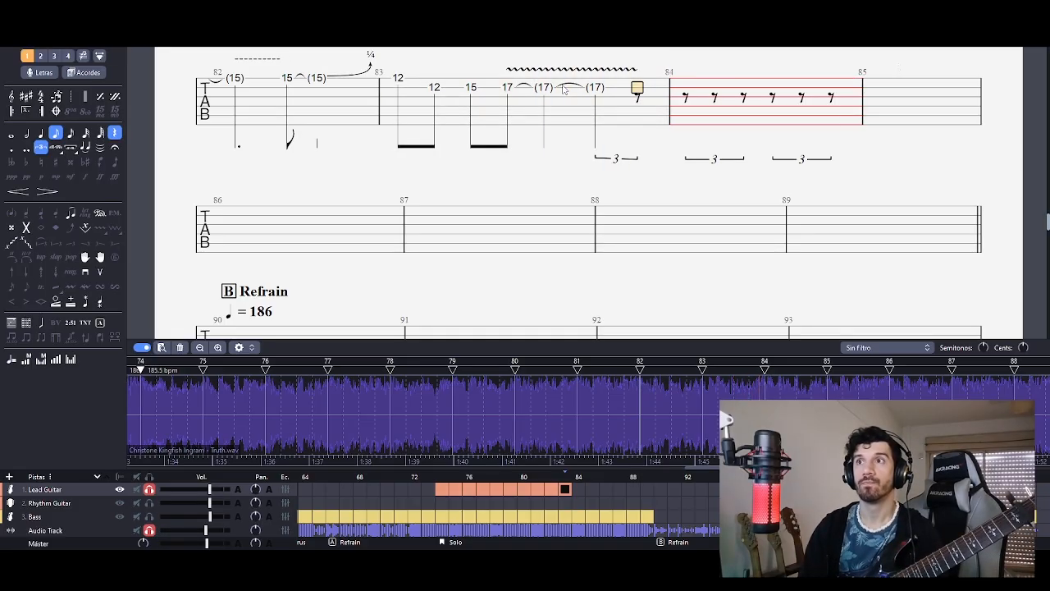
{"action": "key", "text": "space"}
{"action": "key", "text": "space"}
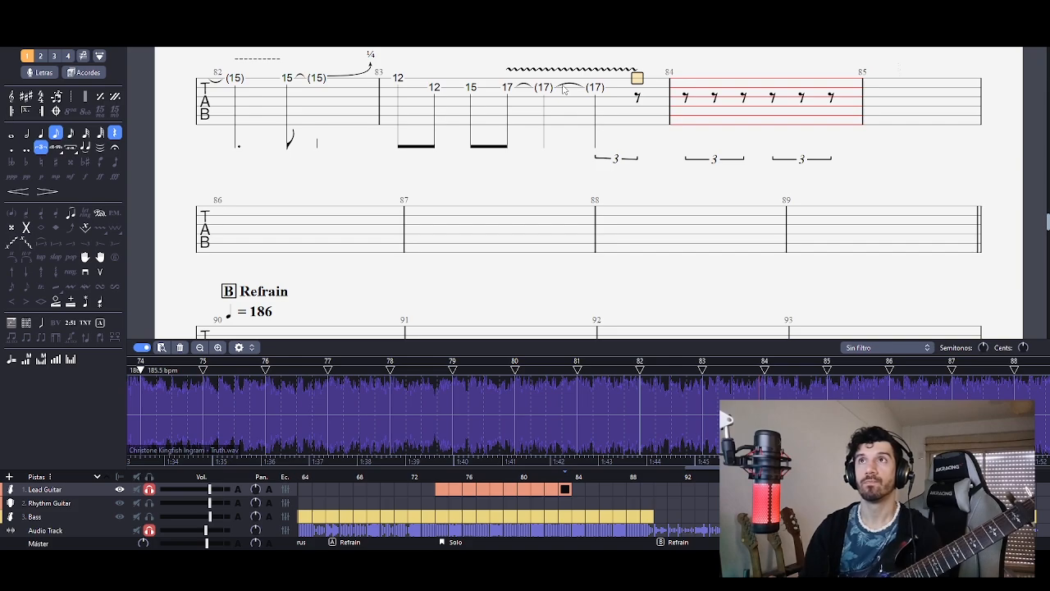
- Enter triplet eighths: first-string fret 12 ending bar 83, then second-string frets 15 and 12 starting bar 84, and play them back
{"action": "type", "text": "12"}
{"action": "key", "text": "space"}
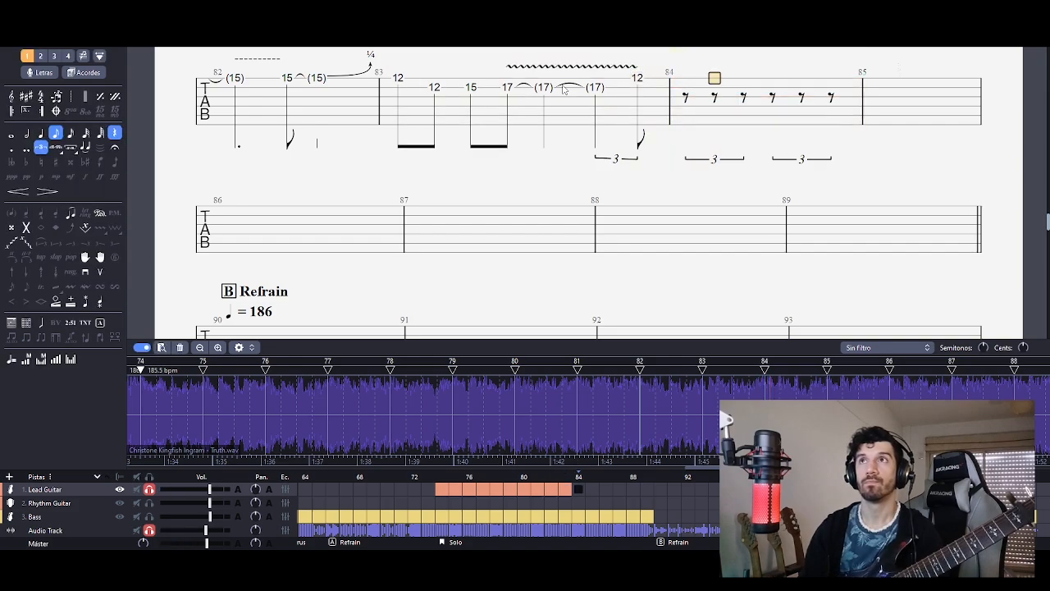
{"action": "type", "text": "15"}
{"action": "key", "text": "Right"}
{"action": "type", "text": "12"}
{"action": "key", "text": "Left"}
{"action": "key", "text": "Left"}
{"action": "key", "text": "space"}
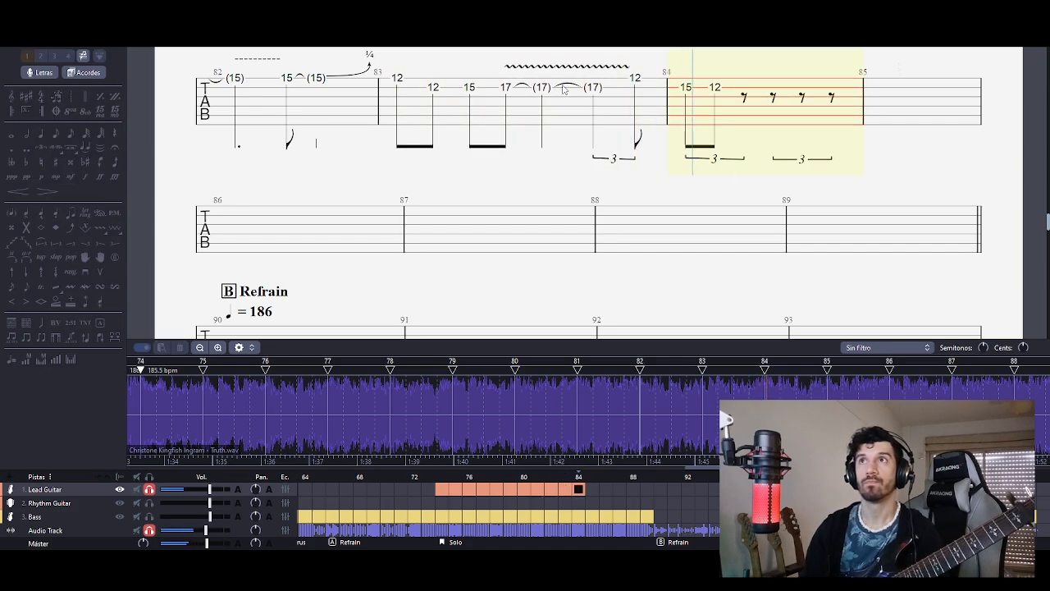
{"action": "key", "text": "space"}
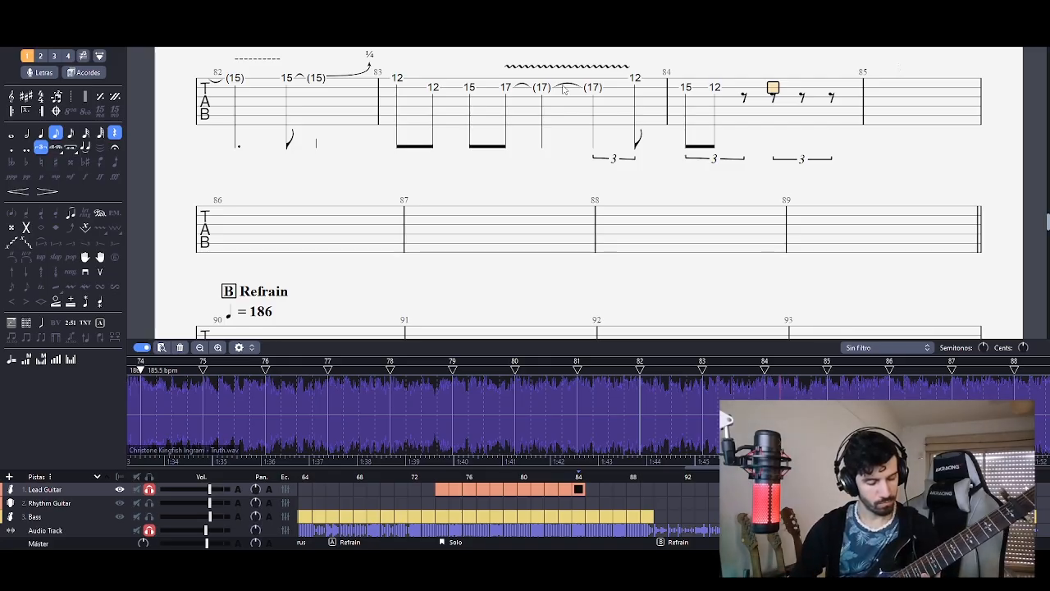
- Complete the first triplet of bar 84 with fret 15 on the first string and play it back
{"action": "key", "text": "Left"}
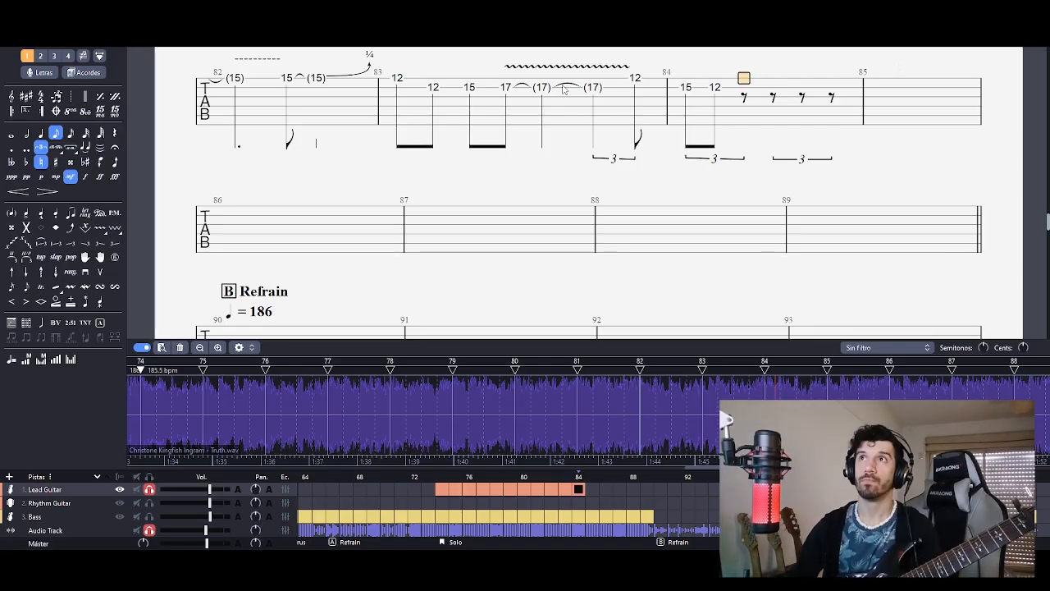
{"action": "type", "text": "15"}
{"action": "key", "text": "space"}
{"action": "key", "text": "space"}
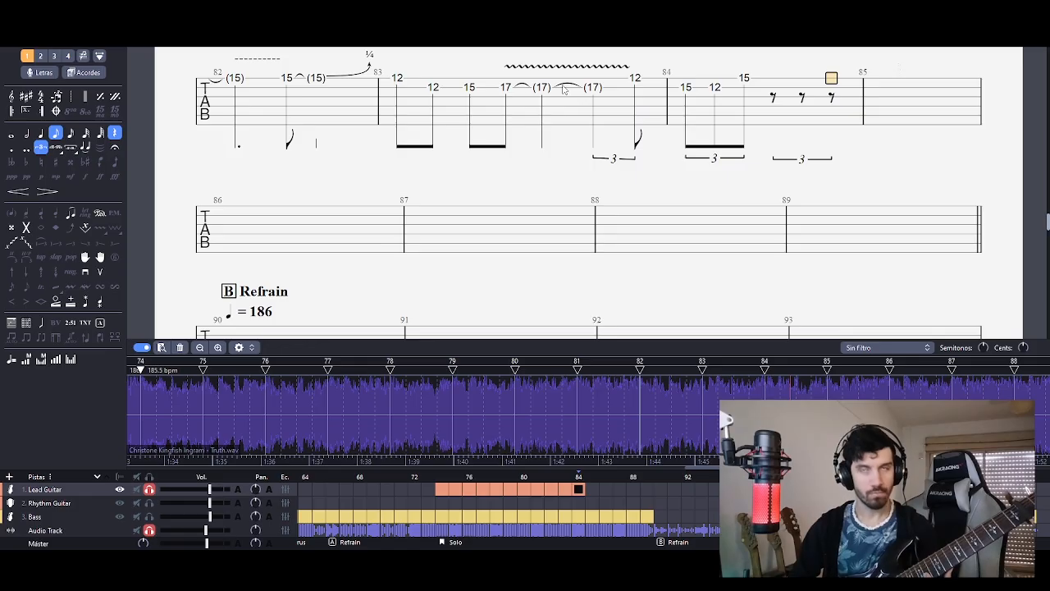
- Start the second triplet of bar 84 with first-string fret 12 and second-string fret 12, then play back the bar
{"action": "key", "text": "Left"}
{"action": "key", "text": "Left"}
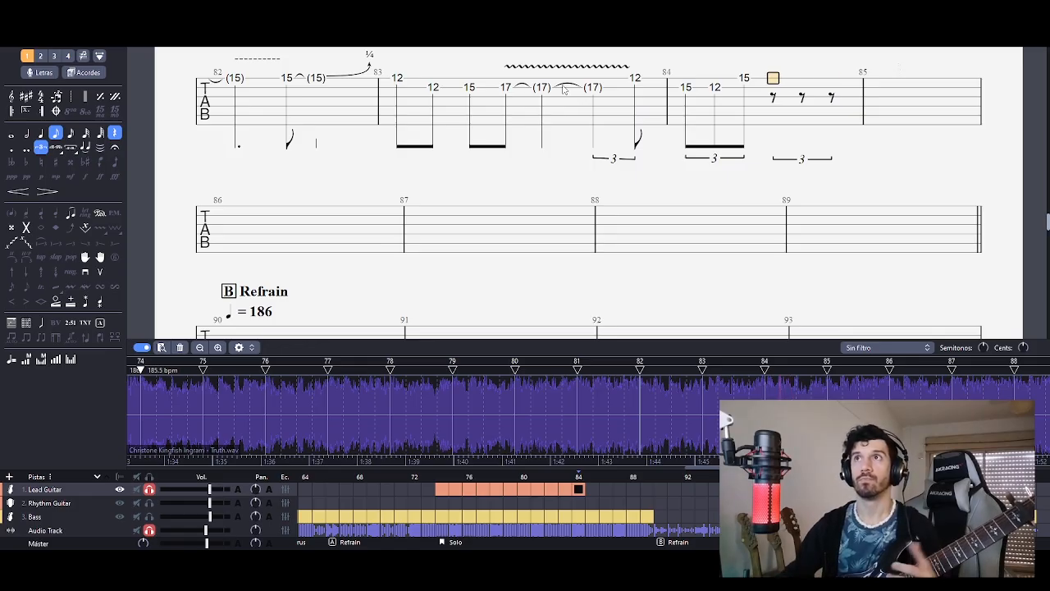
{"action": "type", "text": "12"}
{"action": "key", "text": "Down"}
{"action": "key", "text": "Right"}
{"action": "type", "text": "12"}
{"action": "key", "text": "Left"}
{"action": "key", "text": "Left"}
{"action": "key", "text": "space"}
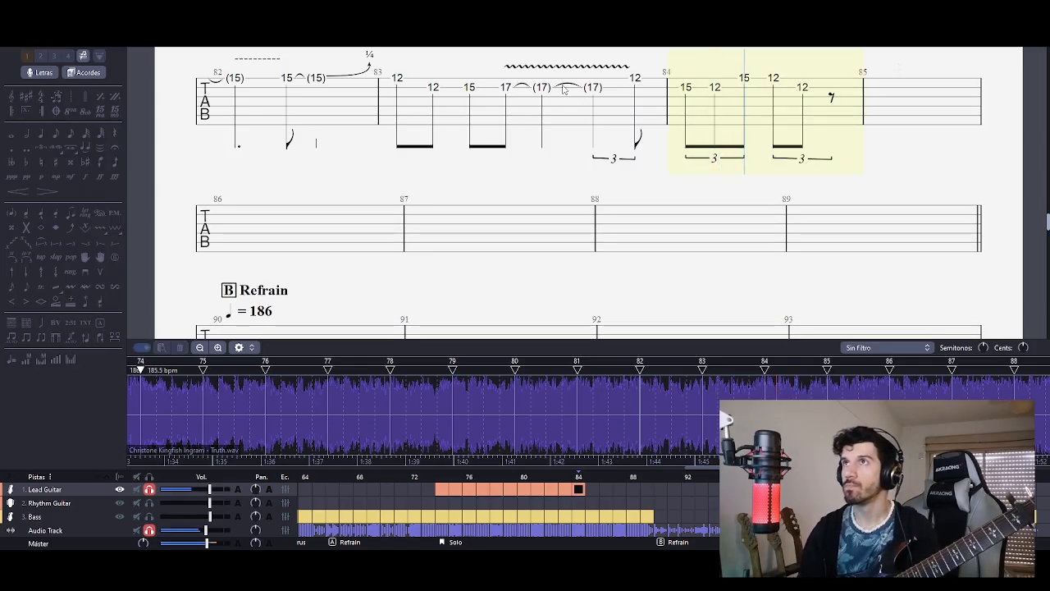
{"action": "key", "text": "space"}
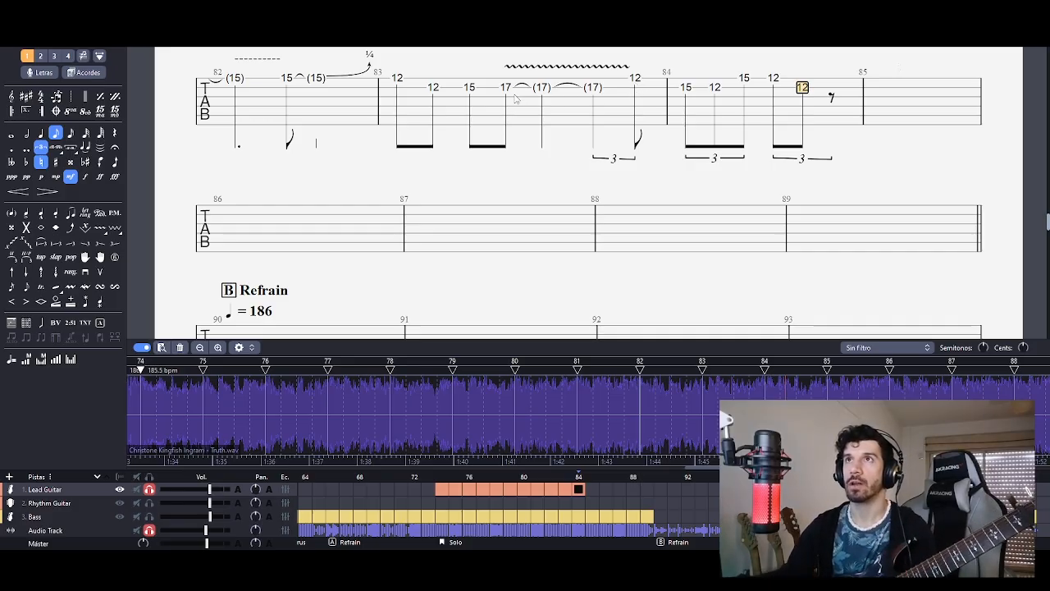
- Replay bar 84 from its first note and finish the second triplet with fret 15 on the second string
{"action": "left_click", "coordinate": [686, 92]}
{"action": "key", "text": "space"}
{"action": "key", "text": "space"}
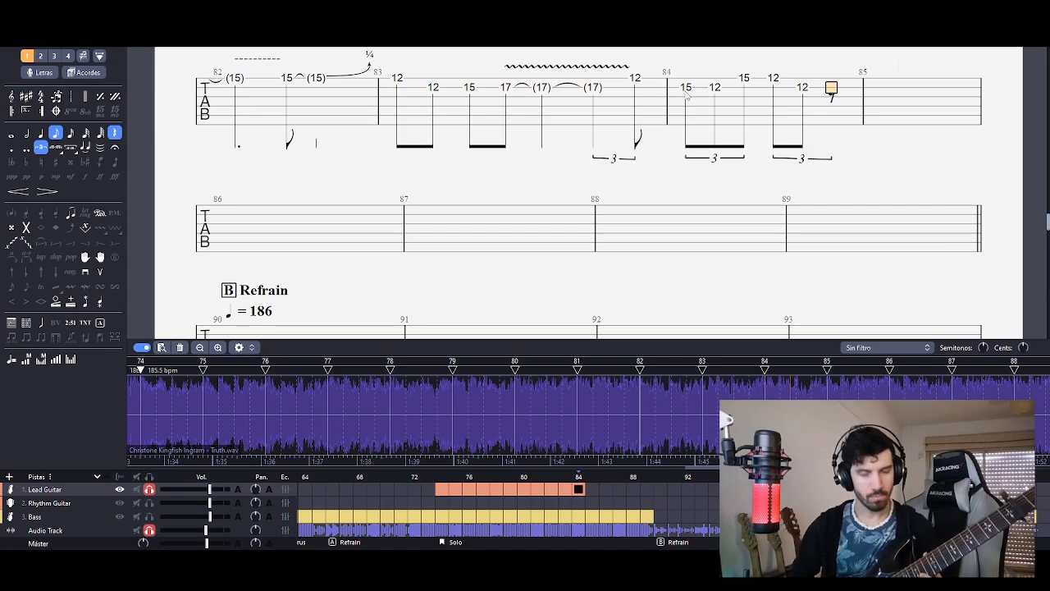
{"action": "key", "text": "space"}
{"action": "key", "text": "space"}
{"action": "type", "text": "15"}
- Start the third triplet of bar 84 with fret 12 on the first string and play back the bar
{"action": "key", "text": "Up"}
{"action": "key", "text": "Right"}
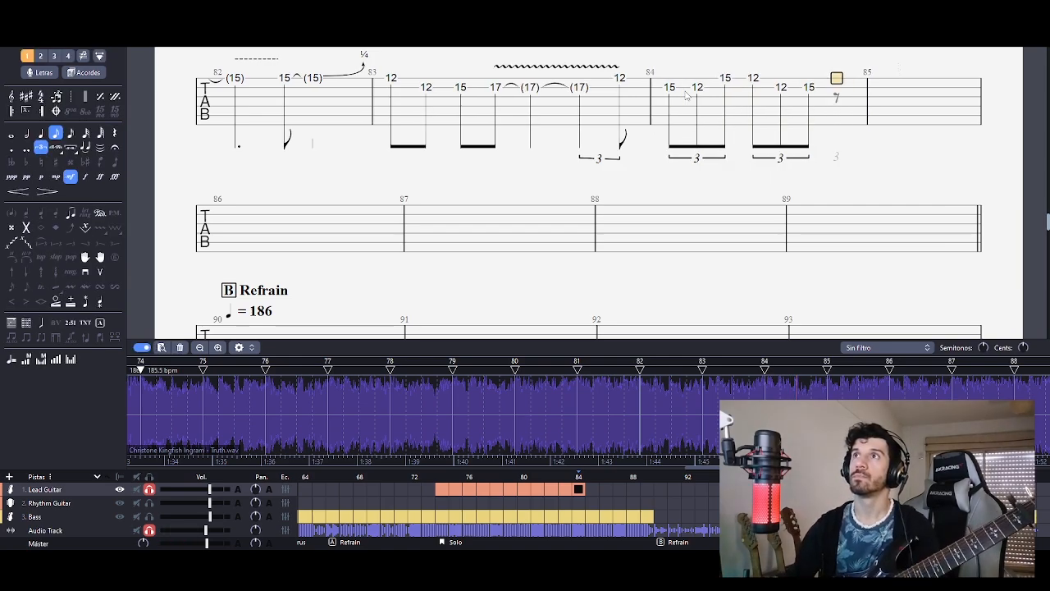
{"action": "type", "text": "2"}
{"action": "key", "text": "Left"}
{"action": "key", "text": "Right"}
{"action": "type", "text": "12"}
{"action": "key", "text": "Left"}
{"action": "key", "text": "Left"}
{"action": "key", "text": "space"}
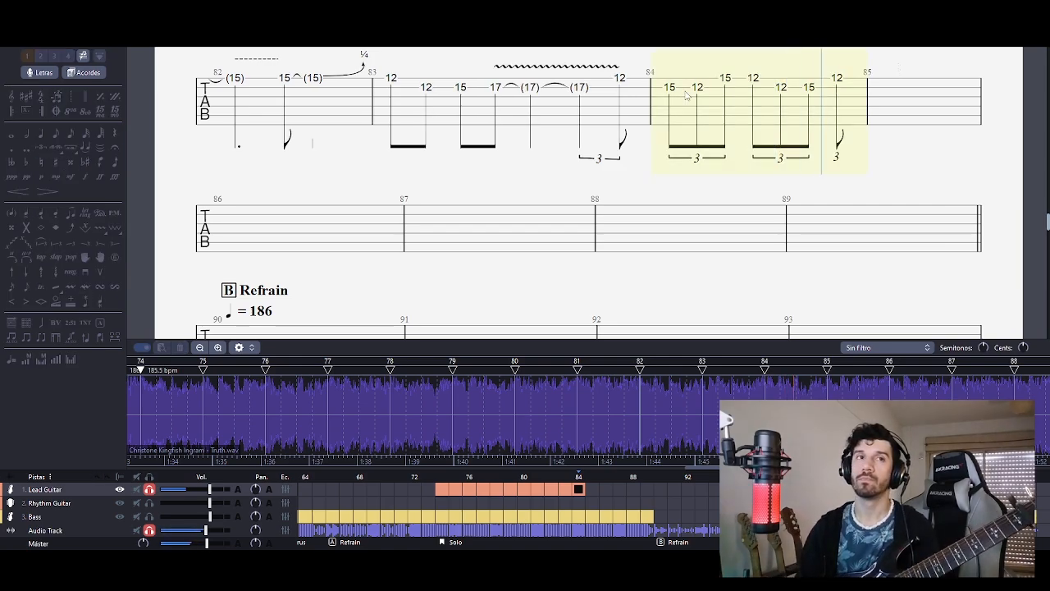
{"action": "key", "text": "space"}
{"action": "key", "text": "space"}
{"action": "key", "text": "space"}
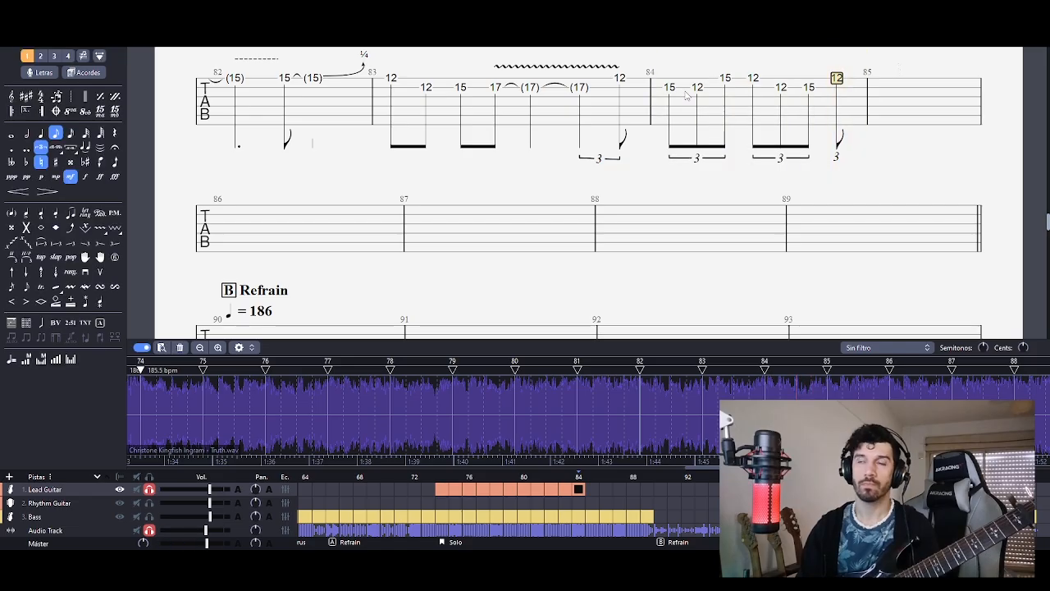
- Replay bar 84 and complete its third triplet with frets 15 and 12 on the second string
{"action": "key", "text": "Left"}
{"action": "key", "text": "Left"}
{"action": "key", "text": "space"}
{"action": "key", "text": "space"}
{"action": "key", "text": "space"}
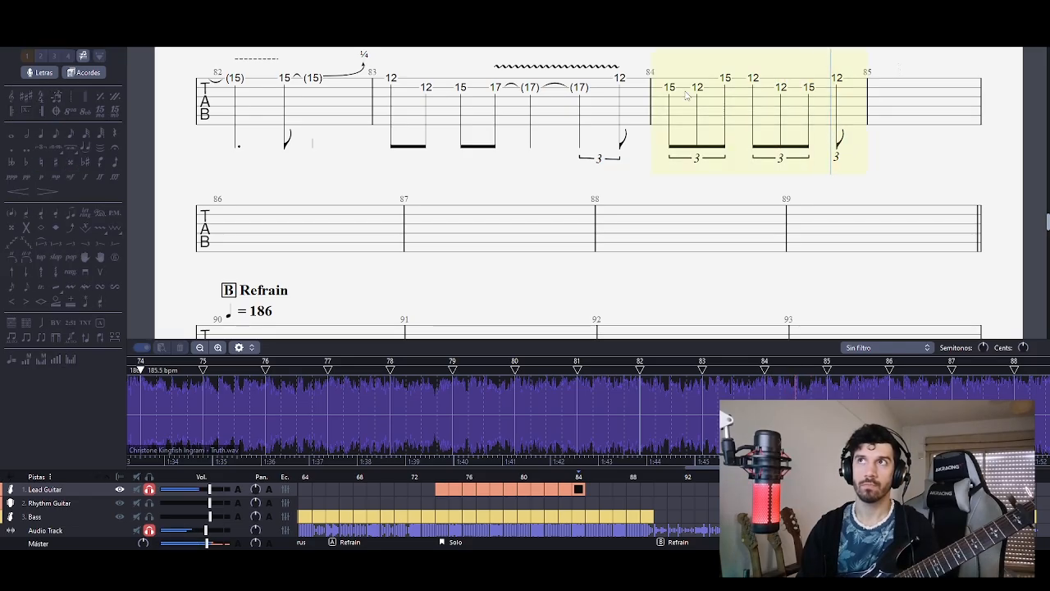
{"action": "key", "text": "space"}
{"action": "key", "text": "space"}
{"action": "key", "text": "space"}
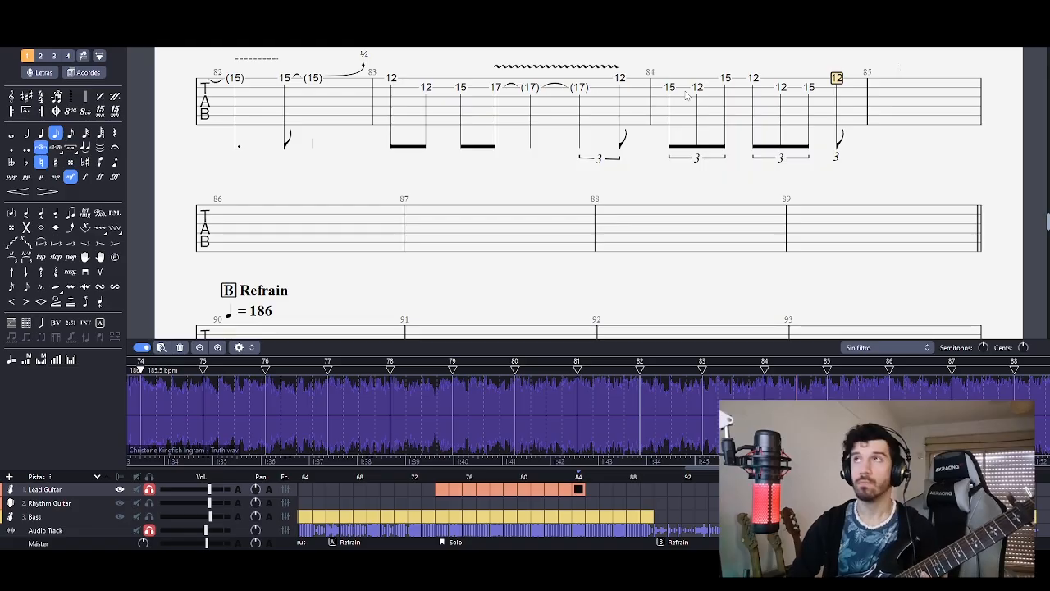
{"action": "key", "text": "Right"}
{"action": "key", "text": "Down"}
{"action": "type", "text": "15"}
{"action": "key", "text": "Right"}
{"action": "type", "text": "12"}
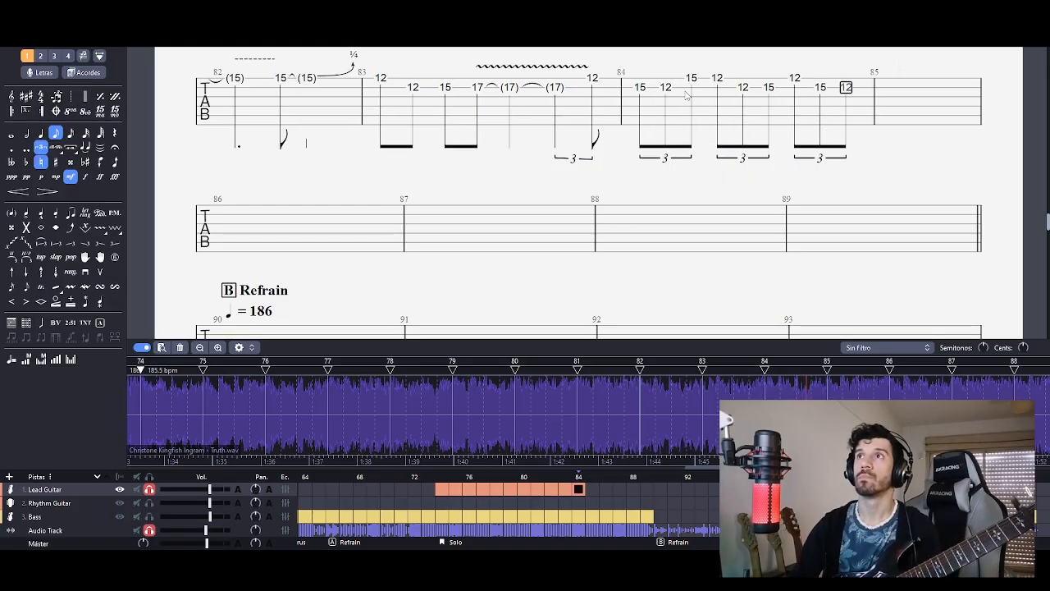
- Add a triplet-eighth fret 14 on the third string to begin bar 84's last beat, and play back into bar 85
{"action": "key", "text": "Right"}
{"action": "key", "text": "Down"}
{"action": "type", "text": "14"}
{"action": "key", "text": "space"}
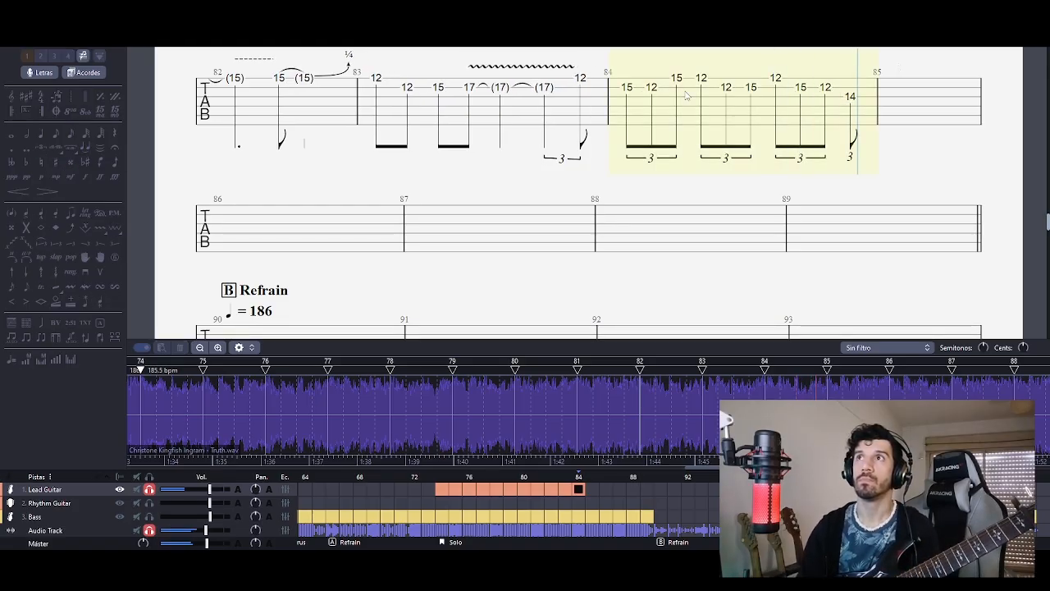
{"action": "key", "text": "space"}
{"action": "key", "text": "space"}
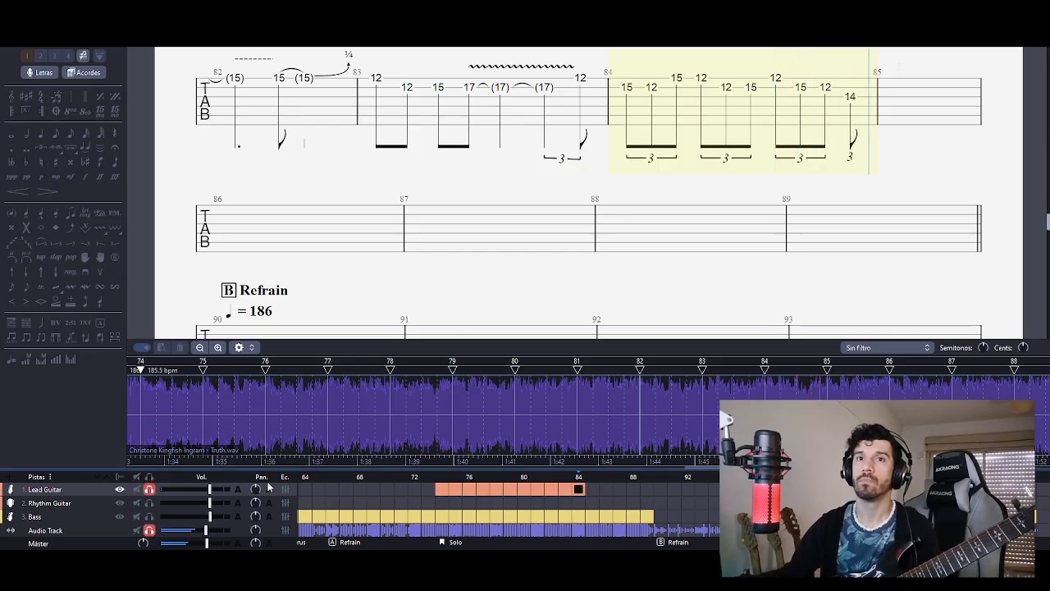
{"action": "key", "text": "space"}
{"action": "left_click", "coordinate": [648, 93]}
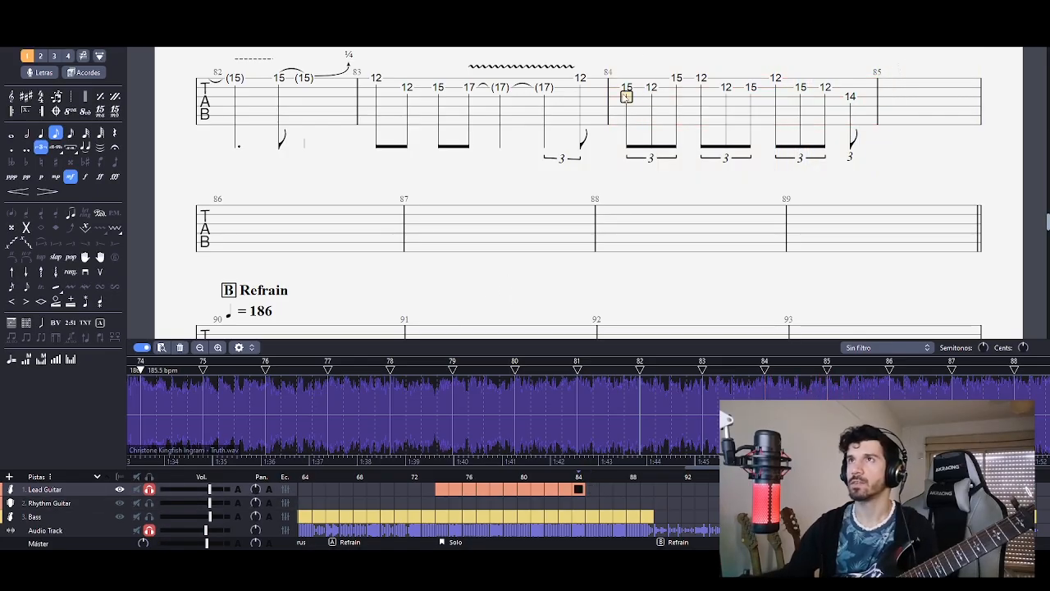
{"action": "key", "text": "space"}
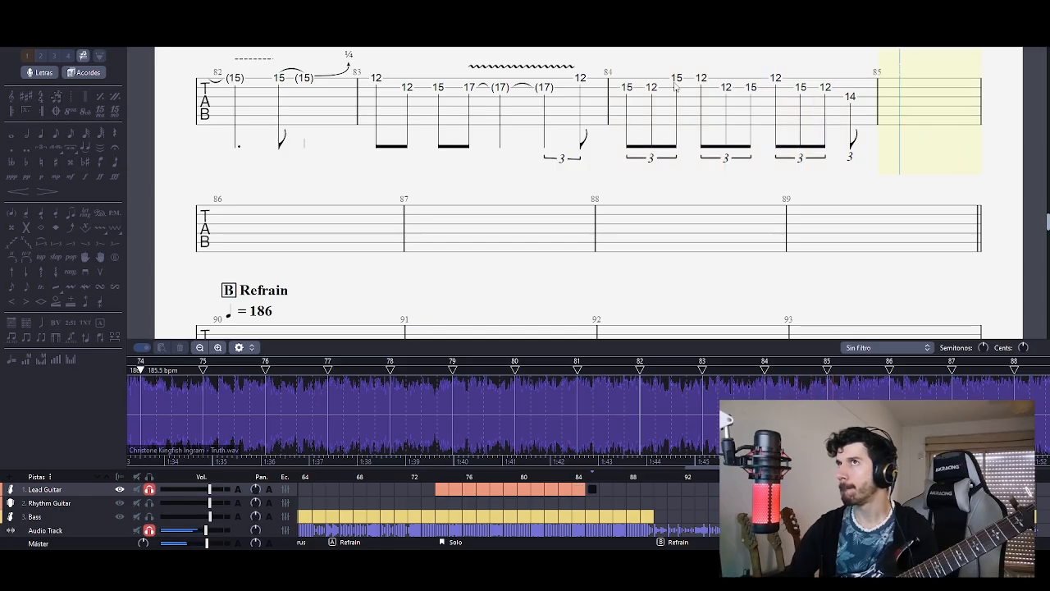
- Convert the last four notes of bar 84, frets 12, 15, 12 and 14, to sixteenth notes and replay the bar
{"action": "key", "text": "space"}
{"action": "key", "text": "space"}
{"action": "key", "text": "space"}
{"action": "key", "text": "space"}
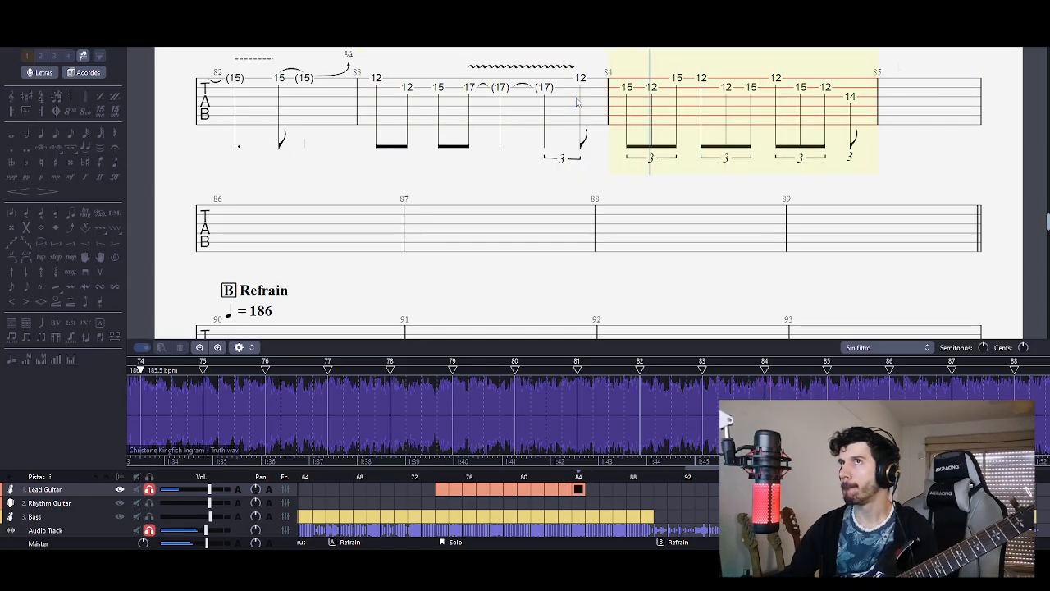
{"action": "key", "text": "space"}
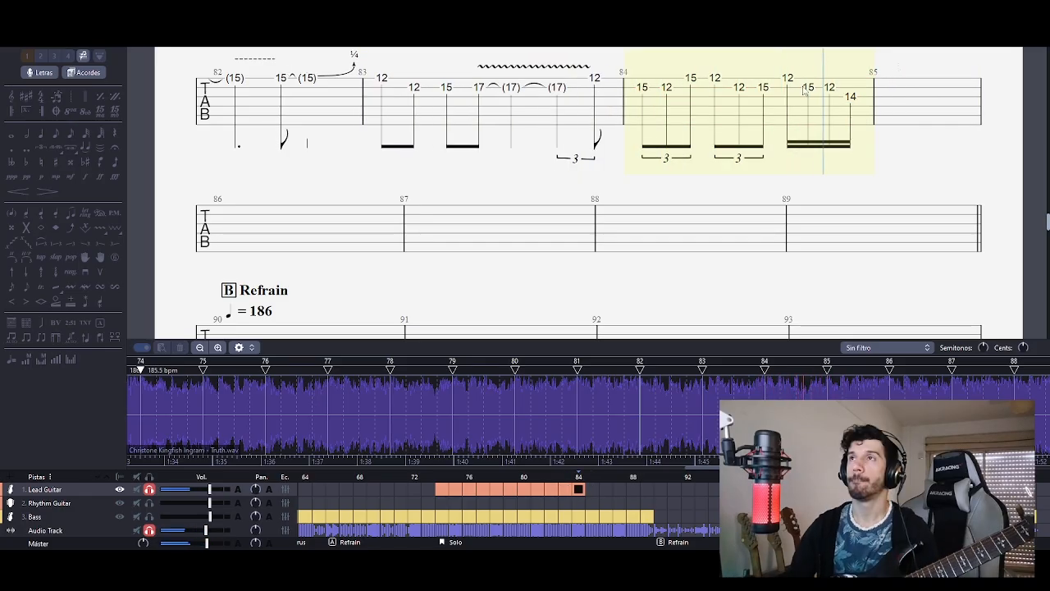
{"action": "key", "text": "space"}
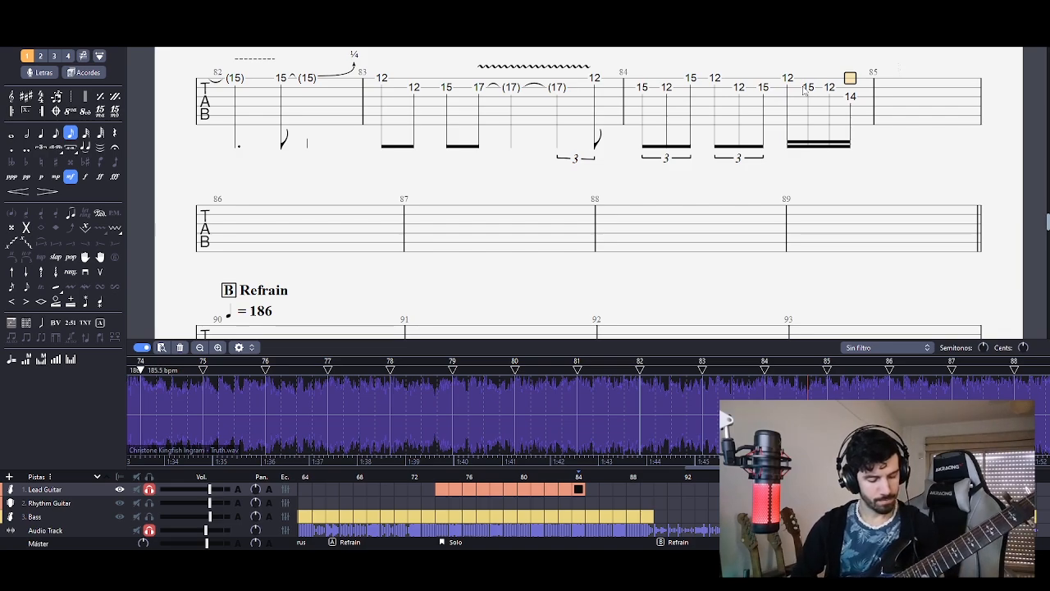
{"action": "key", "text": "space"}
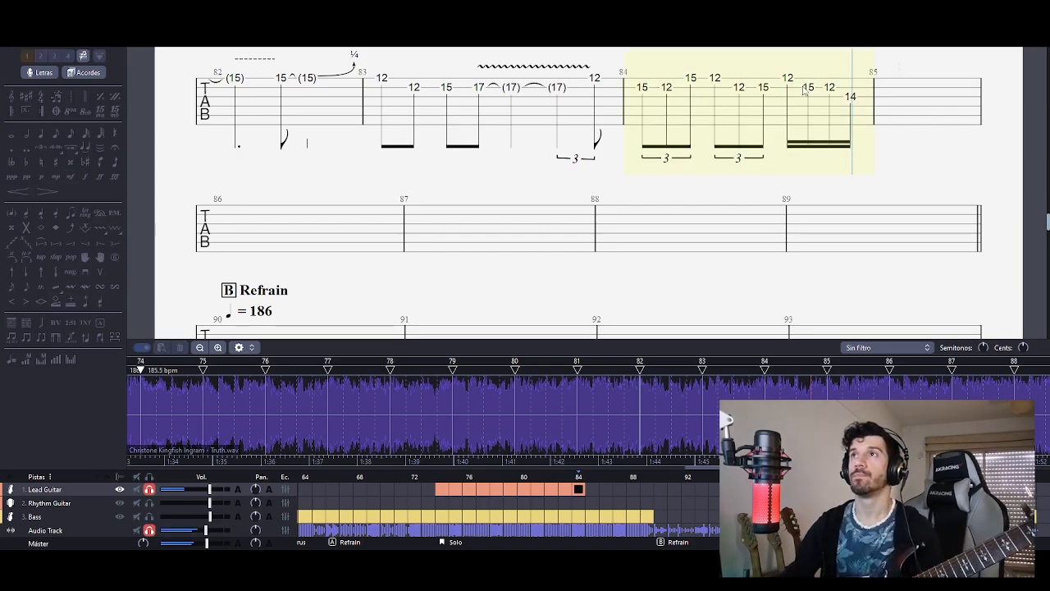
{"action": "key", "text": "space"}
- Add a sixteenth-note fret 12 on the second string after bar 84's fret 14 and play it back
{"action": "key", "text": "Down"}
{"action": "key", "text": "Right"}
{"action": "type", "text": "12"}
{"action": "key", "text": "space"}
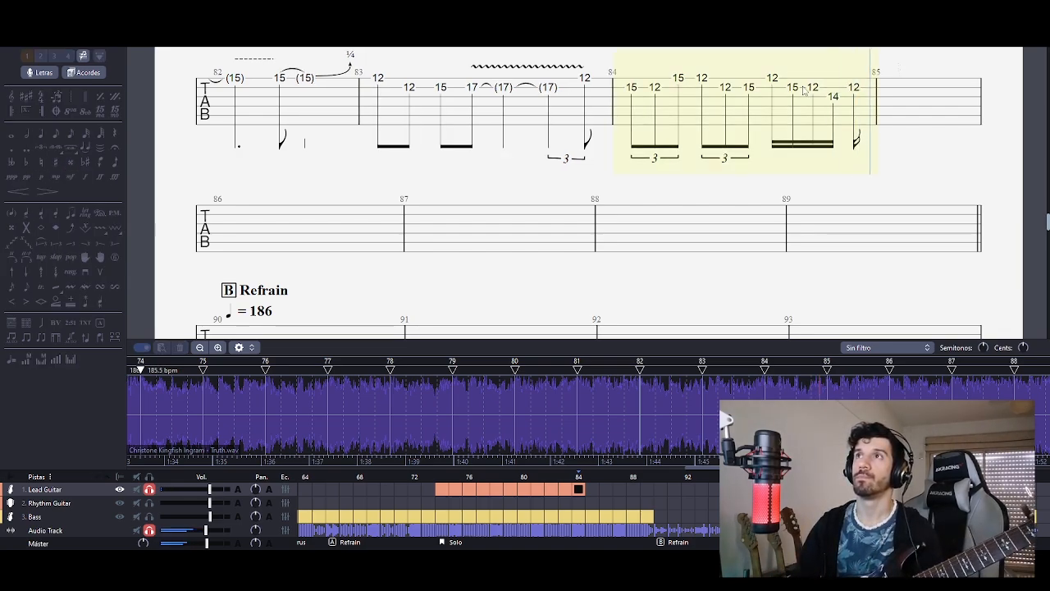
{"action": "key", "text": "space"}
{"action": "key", "text": "space"}
{"action": "key", "text": "space"}
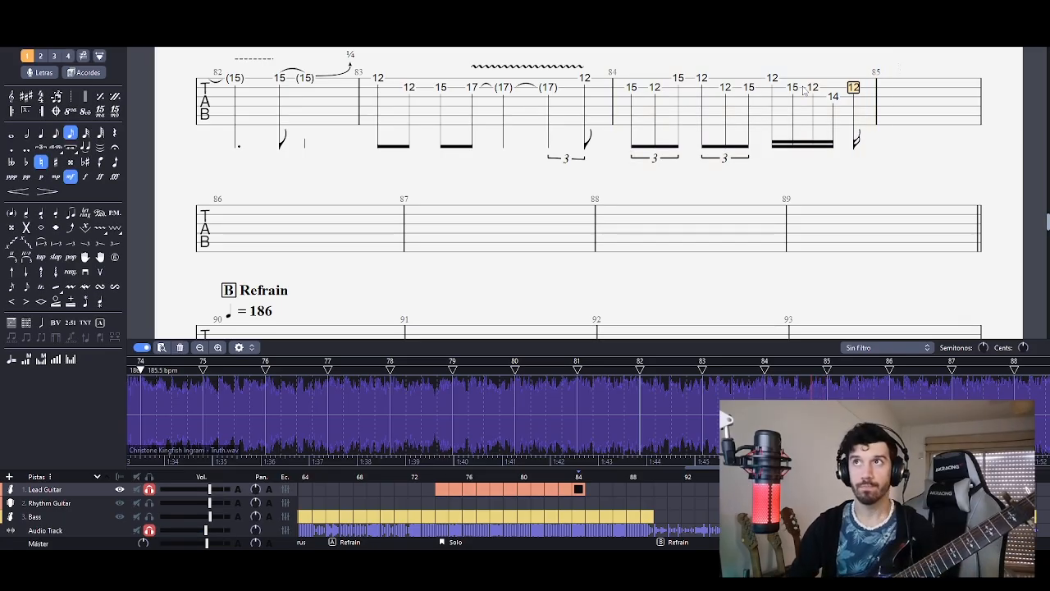
- Extend bar 84 with sixteenth-note fret 15 on the second string and fret 12 on the first, and play back the ending
{"action": "key", "text": "Right"}
{"action": "type", "text": "15"}
{"action": "key", "text": "Up"}
{"action": "key", "text": "Right"}
{"action": "type", "text": "12"}
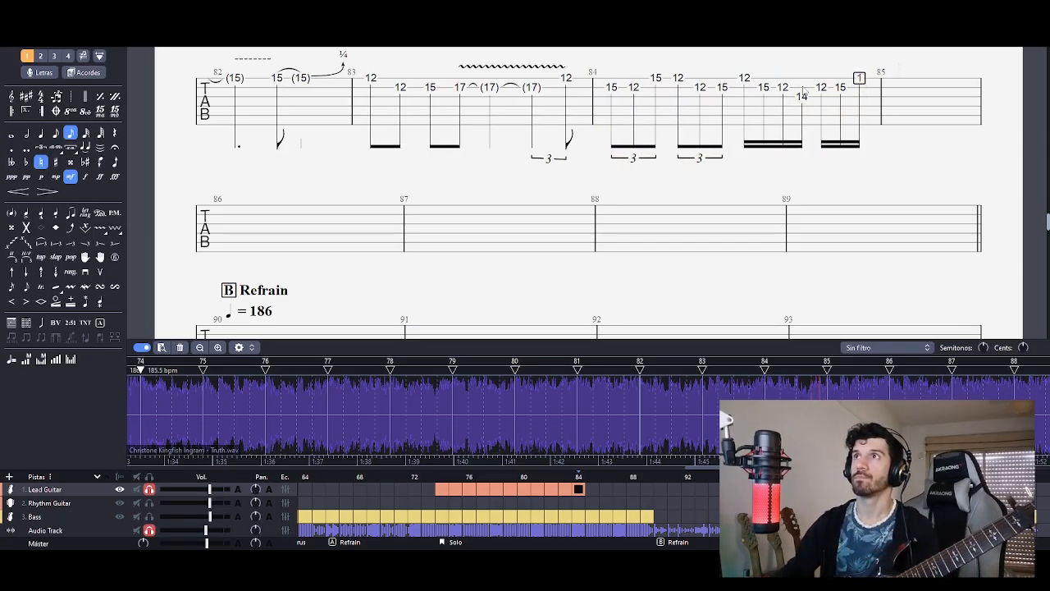
{"action": "key", "text": "Left"}
{"action": "key", "text": "Left"}
{"action": "key", "text": "Left"}
{"action": "key", "text": "Left"}
{"action": "key", "text": "Left"}
{"action": "key", "text": "Left"}
{"action": "key", "text": "space"}
{"action": "key", "text": "space"}
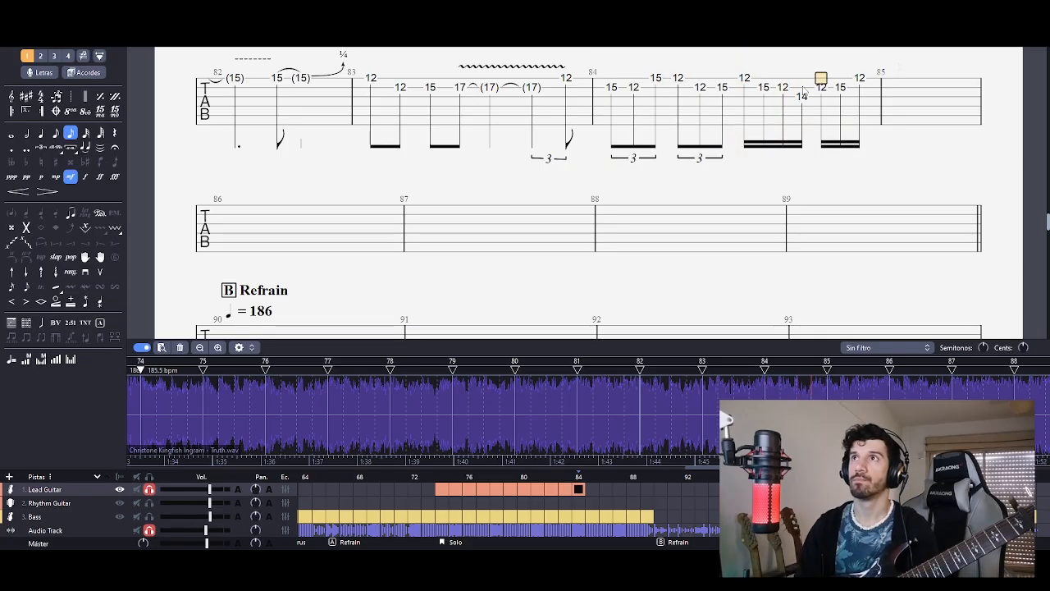
- Change the last three notes of bar 84 to triplet eighths and replay from the third beat
{"action": "key", "text": "space"}
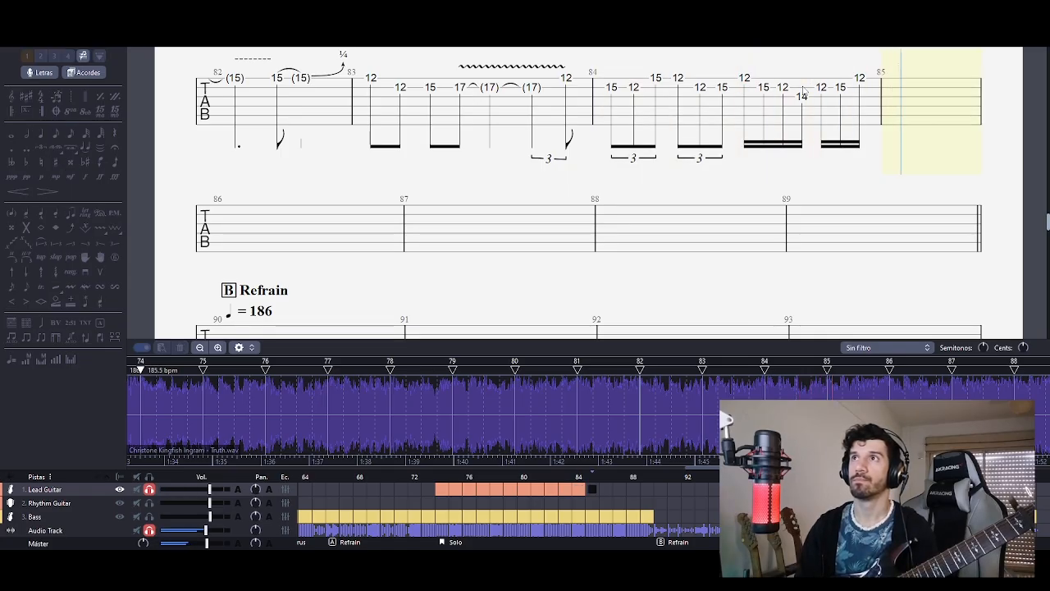
{"action": "key", "text": "space"}
{"action": "left_click", "coordinate": [736, 88]}
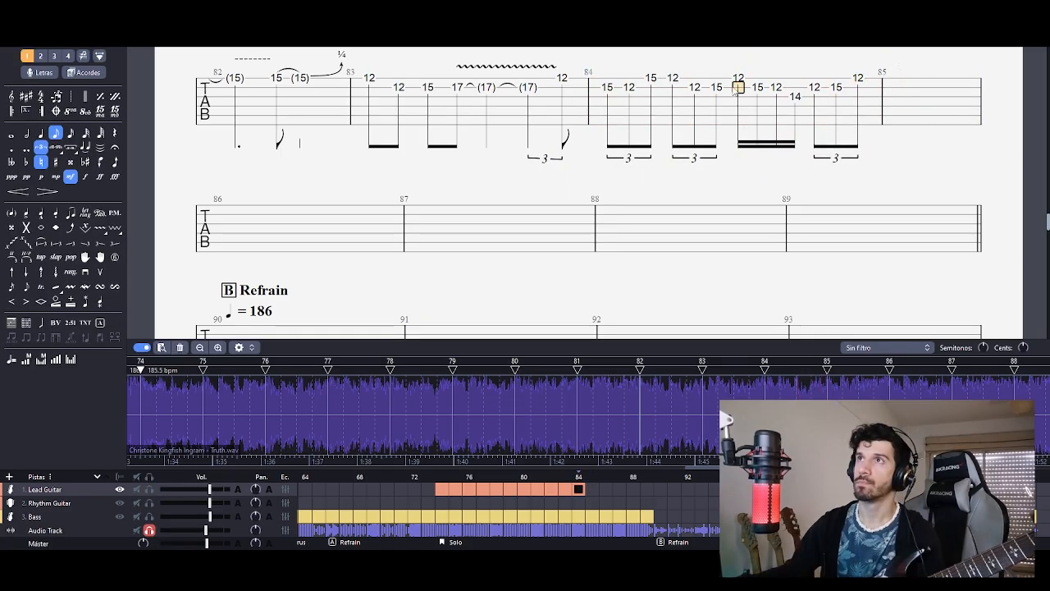
{"action": "key", "text": "space"}
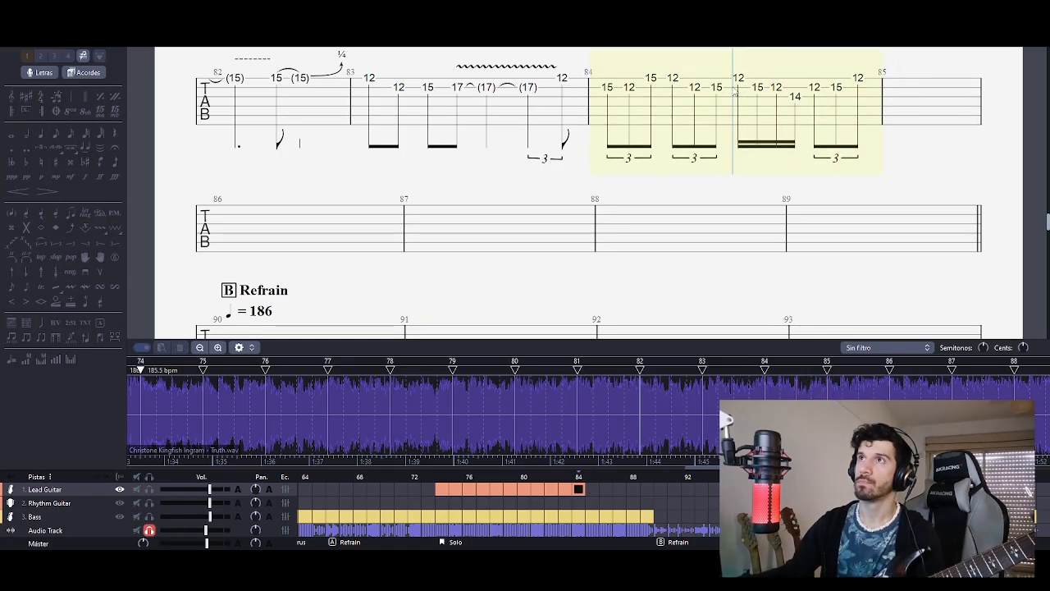
{"action": "key", "text": "space"}
{"action": "key", "text": "space"}
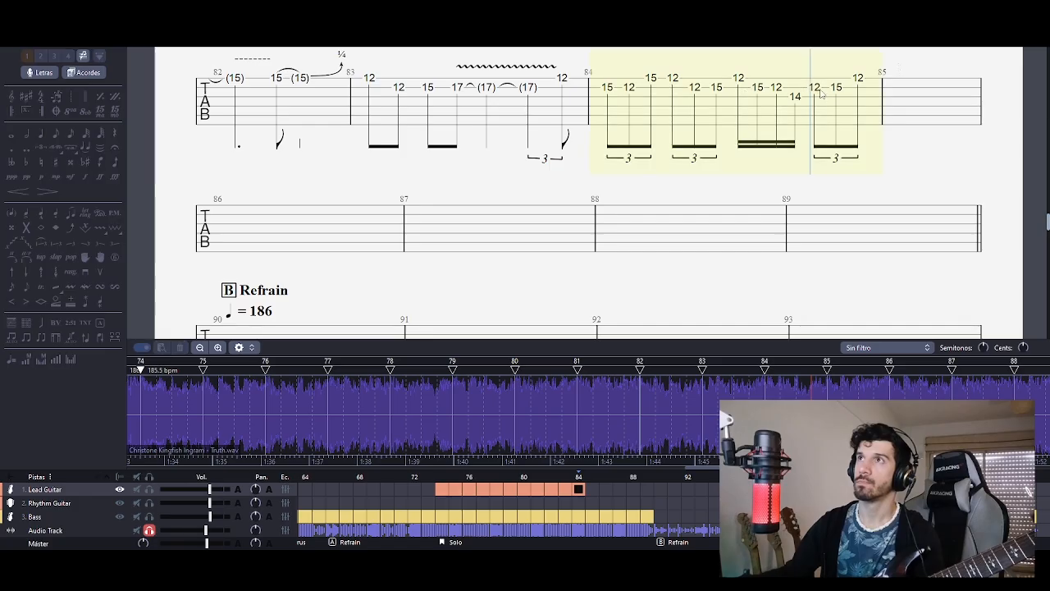
{"action": "key", "text": "space"}
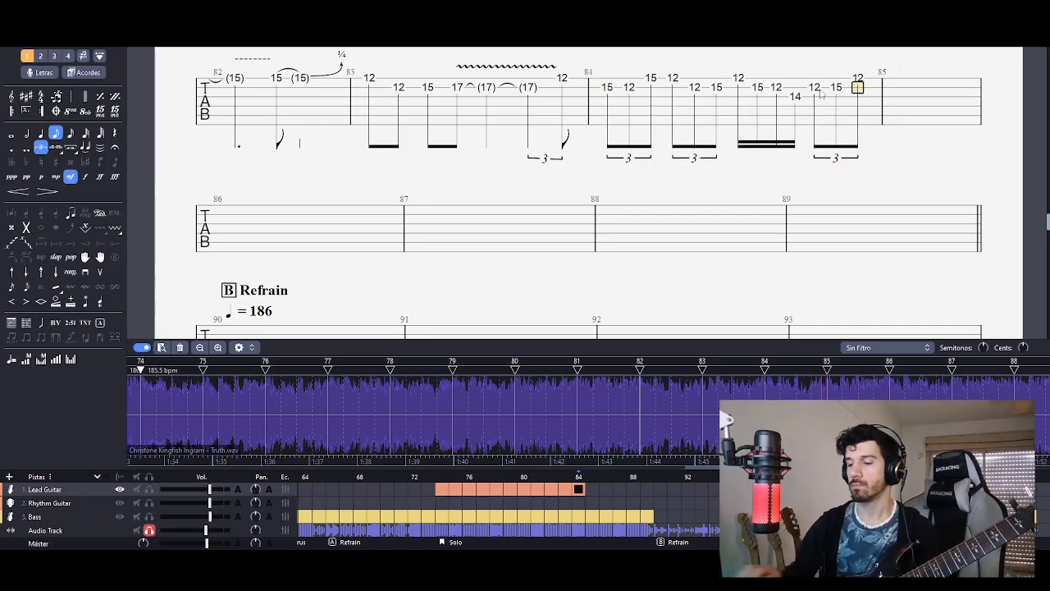
- Open bar 85 with a triplet-eighth fret 12 on the second string, and give bar 84's first-string fret 15 a 1/4 bend
{"action": "key", "text": "Right"}
{"action": "type", "text": "12"}
{"action": "key", "text": "space"}
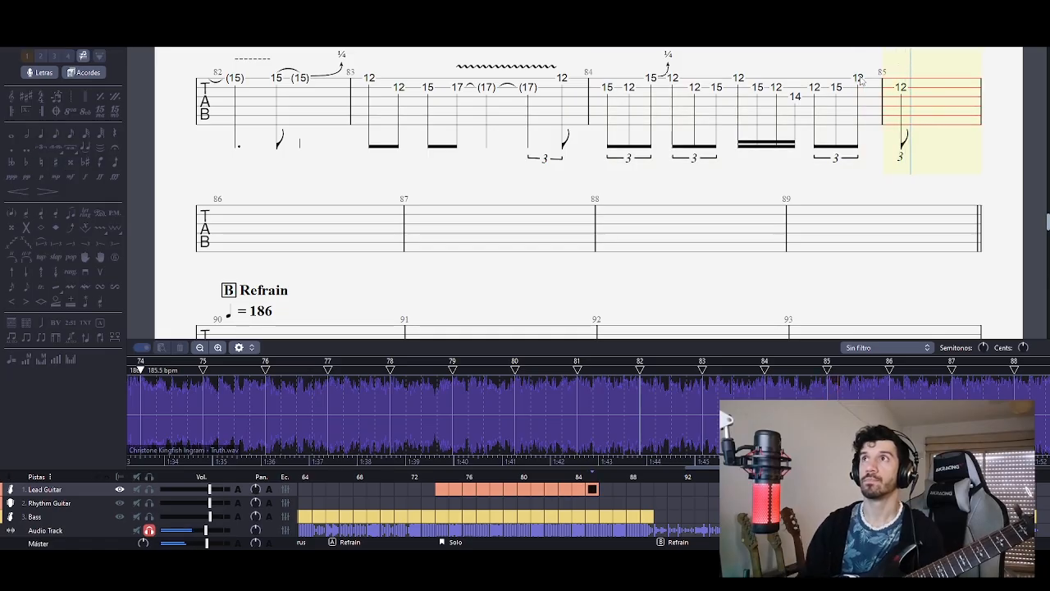
{"action": "key", "text": "space"}
- Complete bar 85's first triplet with fret 15 on the second string and fret 12 on the first, and play it back
{"action": "key", "text": "Right"}
{"action": "type", "text": "15"}
{"action": "key", "text": "Right"}
{"action": "type", "text": "1"}
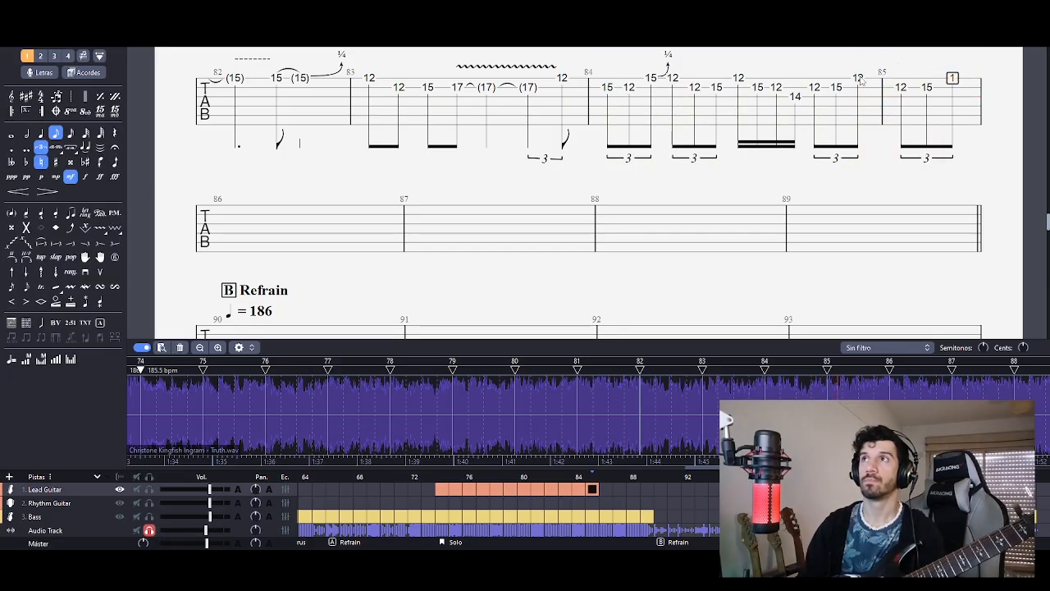
{"action": "type", "text": "2"}
{"action": "key", "text": "space"}
{"action": "key", "text": "space"}
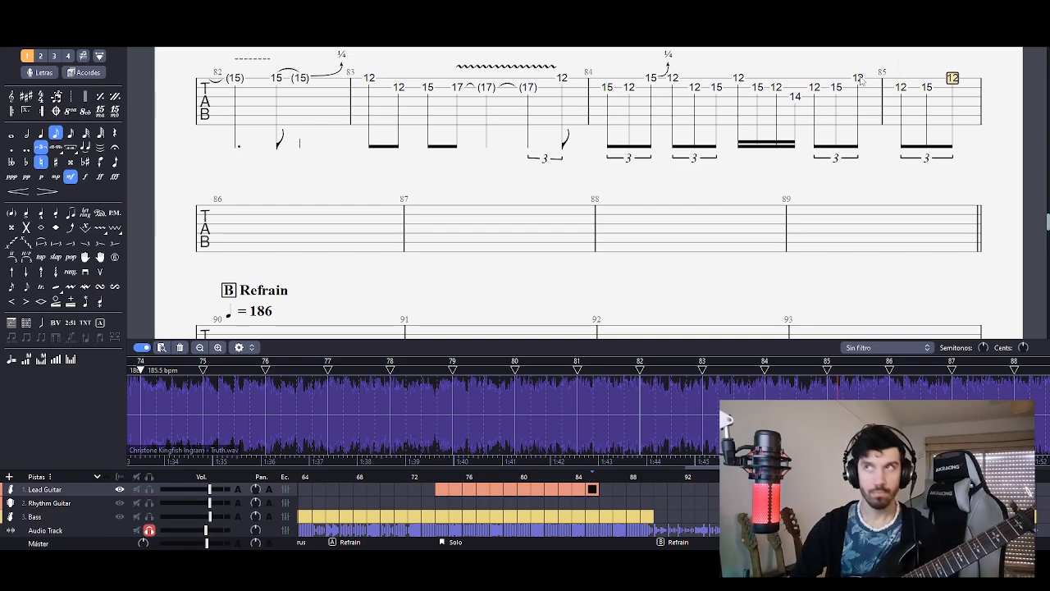
- Begin bar 85's second triplet with frets 15 and 12 on the second string
{"action": "key", "text": "Down"}
{"action": "key", "text": "Right"}
{"action": "type", "text": "15"}
{"action": "key", "text": "Right"}
{"action": "type", "text": "12"}
- Replay bar 85 from its first note to compare the entered notes with the recording
{"action": "key", "text": "Left"}
{"action": "key", "text": "Left"}
{"action": "key", "text": "Left"}
{"action": "key", "text": "Left"}
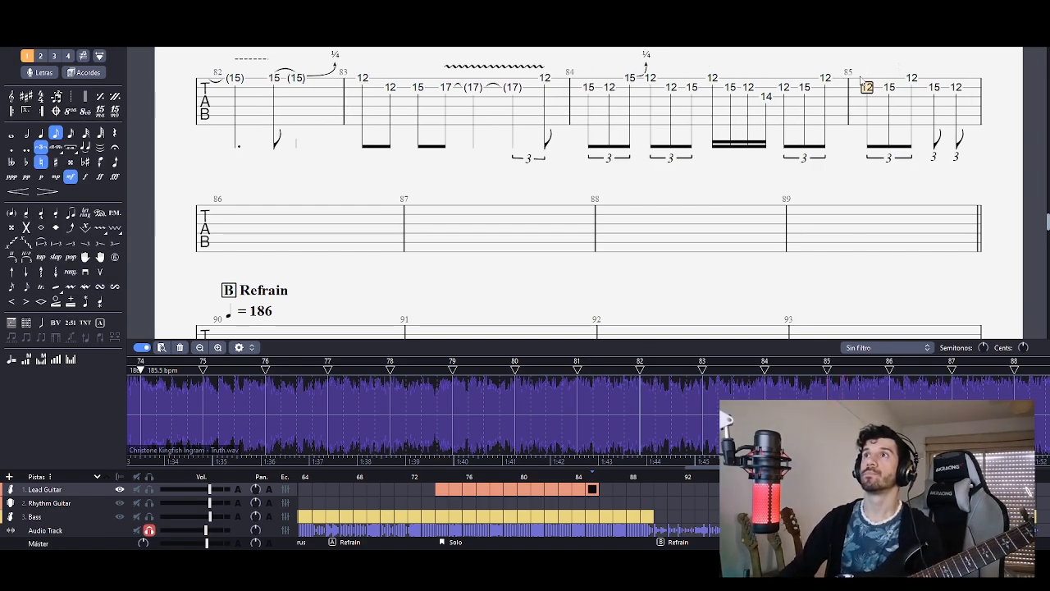
{"action": "key", "text": "space"}
{"action": "key", "text": "space"}
{"action": "key", "text": "Left"}
{"action": "key", "text": "Left"}
{"action": "key", "text": "Left"}
{"action": "key", "text": "Left"}
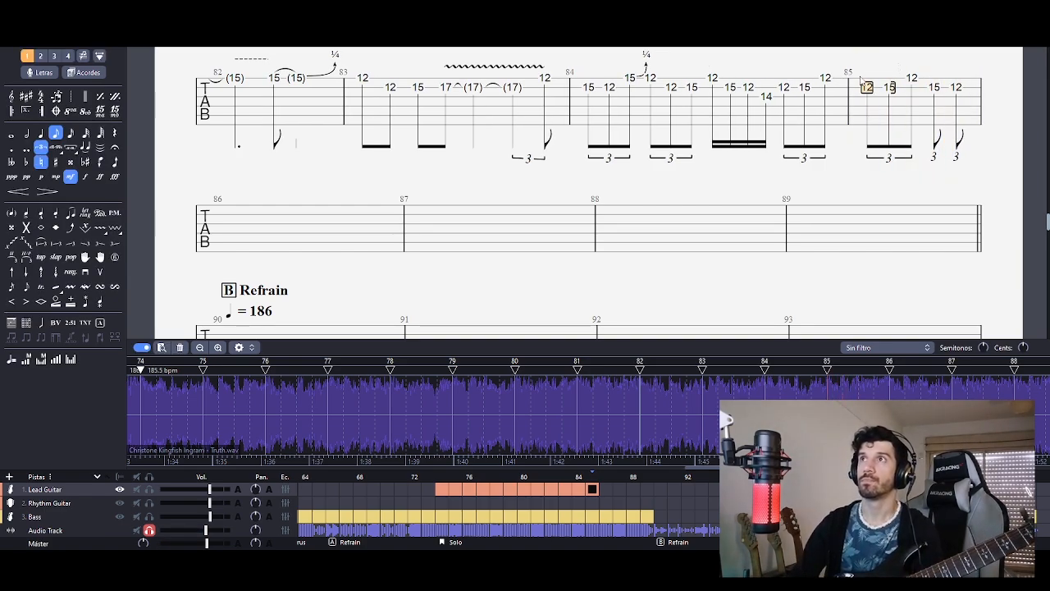
{"action": "key", "text": "space"}
{"action": "key", "text": "space"}
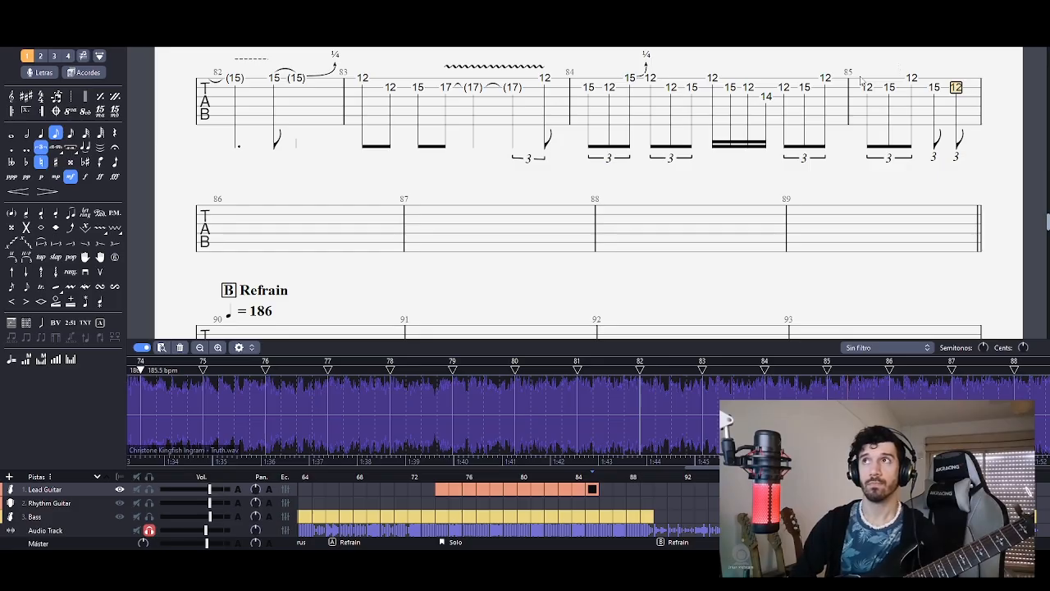
- Finish bar 85's second triplet with fret 14 on the third string, append frets 15 and 12 on the second string, and play back
{"action": "key", "text": "Down"}
{"action": "key", "text": "Right"}
{"action": "type", "text": "14"}
{"action": "key", "text": "Up"}
{"action": "key", "text": "Right"}
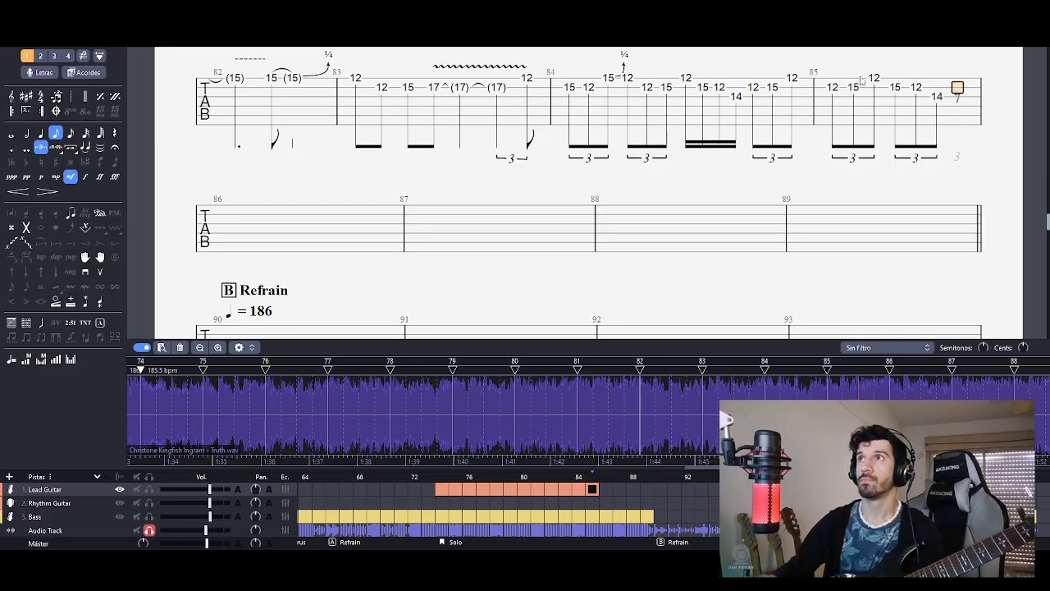
{"action": "type", "text": "15"}
{"action": "key", "text": "Right"}
{"action": "type", "text": "12"}
{"action": "key", "text": "space"}
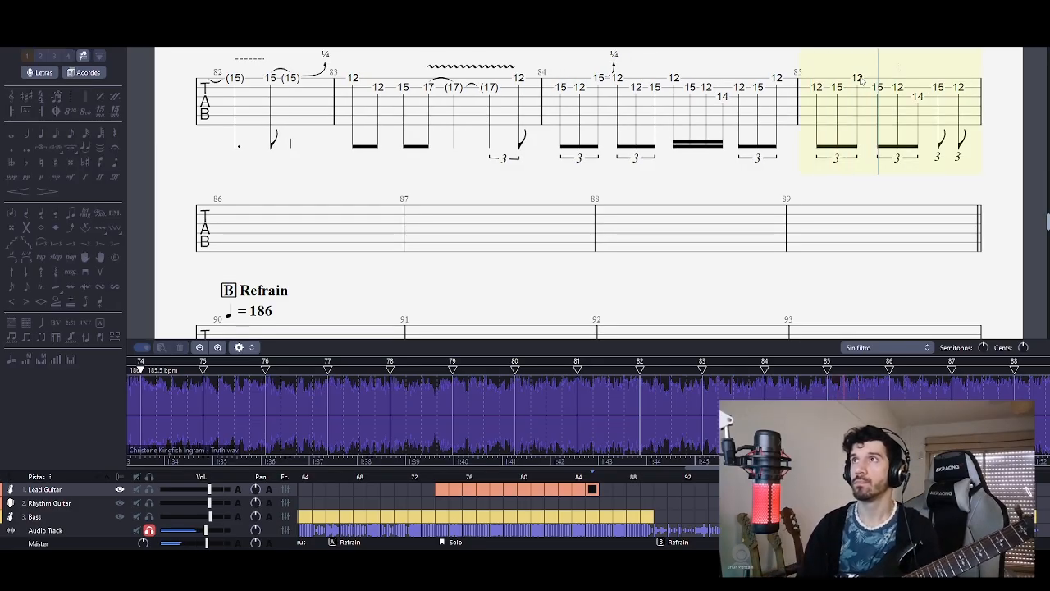
{"action": "key", "text": "space"}
{"action": "key", "text": "space"}
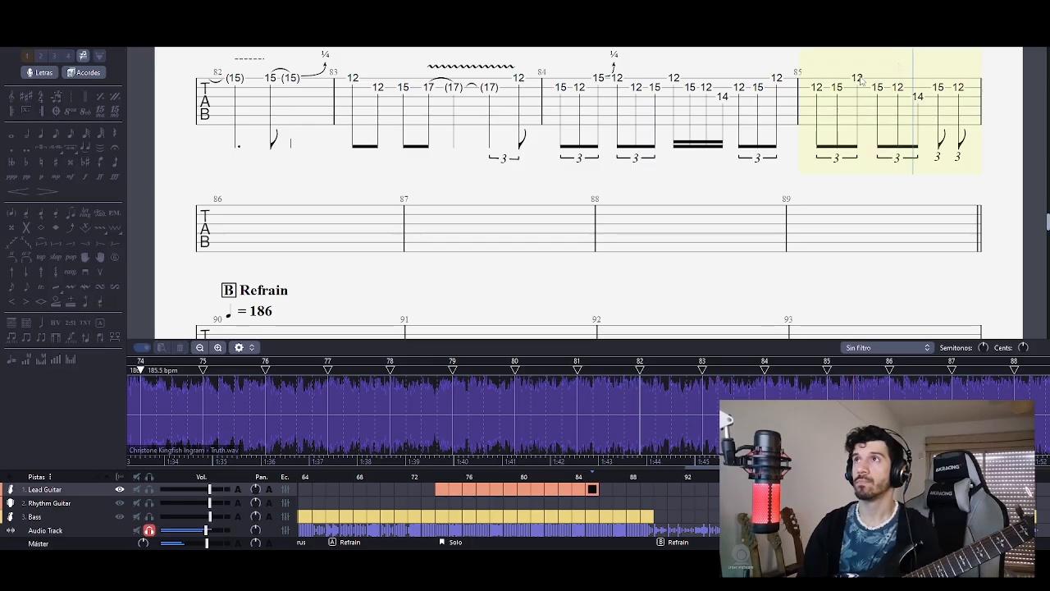
{"action": "key", "text": "space"}
- Give bar 85's fret 14 a 1/4 bend, convert all eight notes of the bar to sixteenths, and play them back
{"action": "left_click_drag", "start_coordinate": [820, 93], "coordinate": [959, 97]}
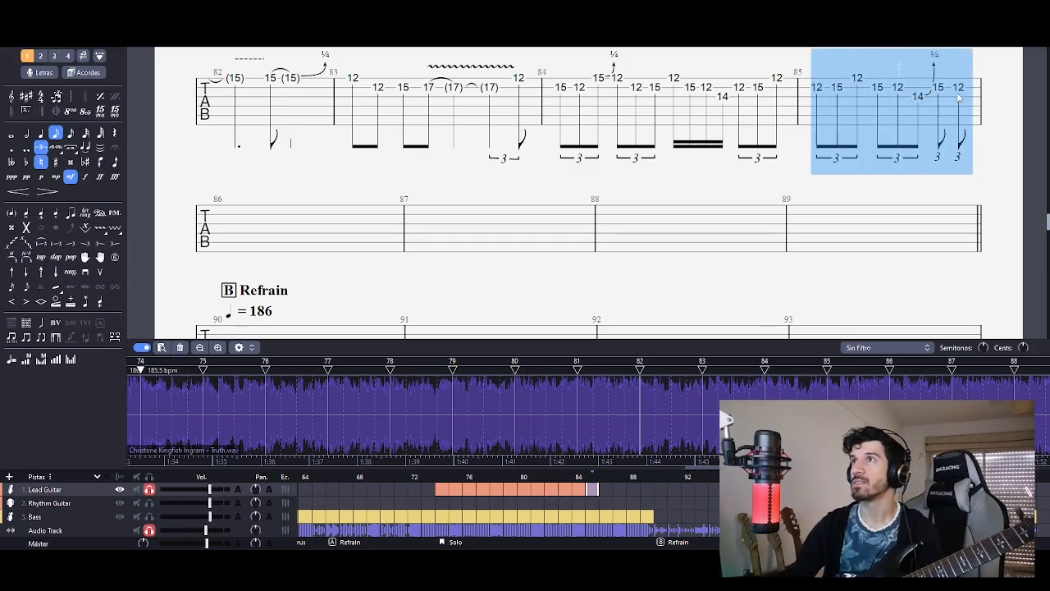
{"action": "key", "text": "slash"}
{"action": "key", "text": "plus"}
{"action": "key", "text": "Left"}
{"action": "key", "text": "space"}
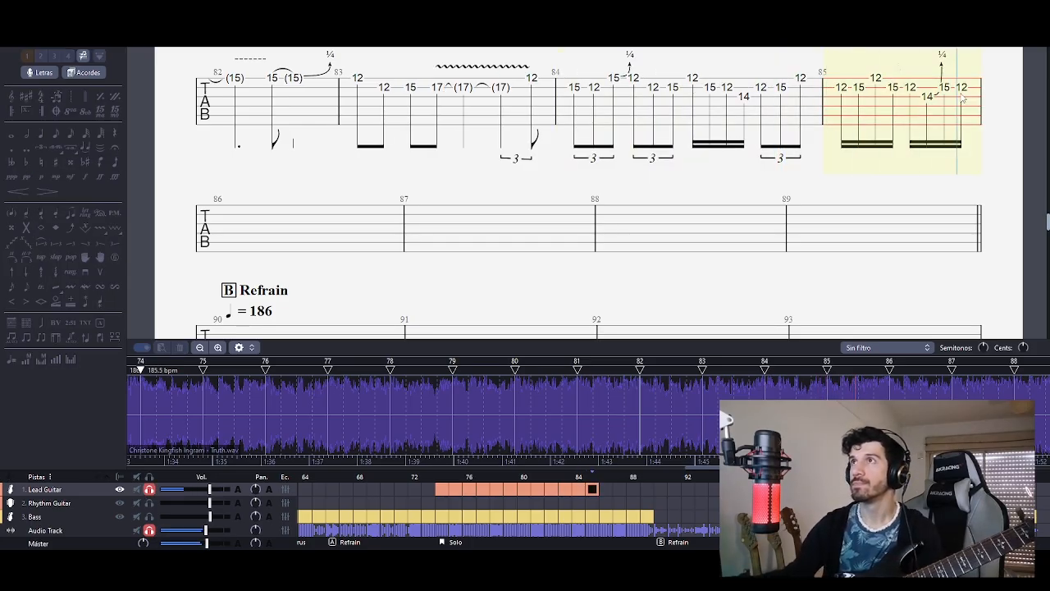
{"action": "key", "text": "space"}
- Replay bar 85 from its first note to check the sixteenth-note rhythm against the recording
{"action": "key", "text": "space"}
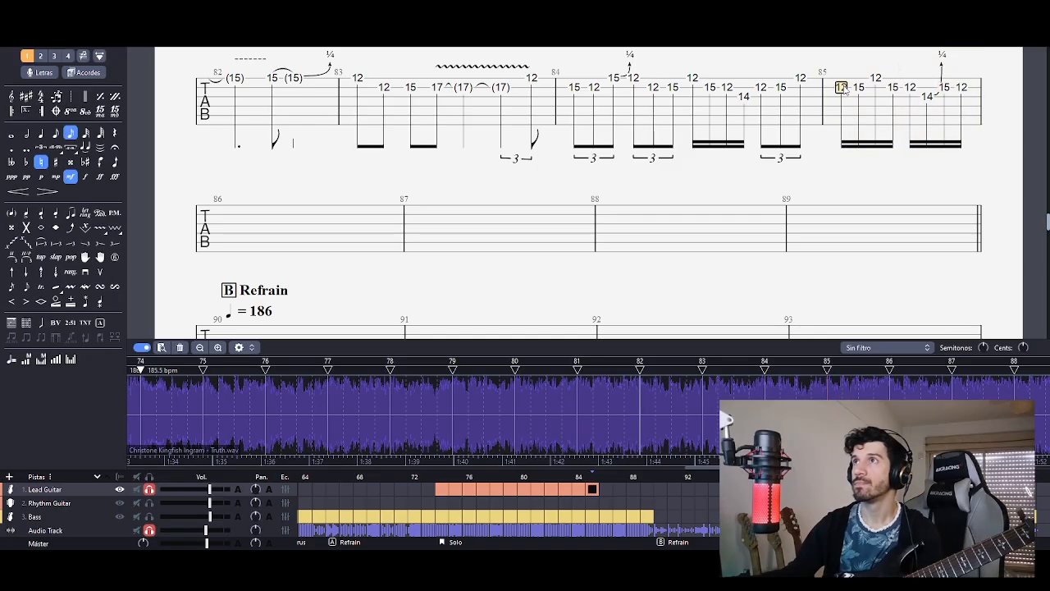
{"action": "key", "text": "space"}
{"action": "key", "text": "space"}
{"action": "left_click", "coordinate": [837, 90]}
{"action": "key", "text": "space"}
{"action": "key", "text": "space"}
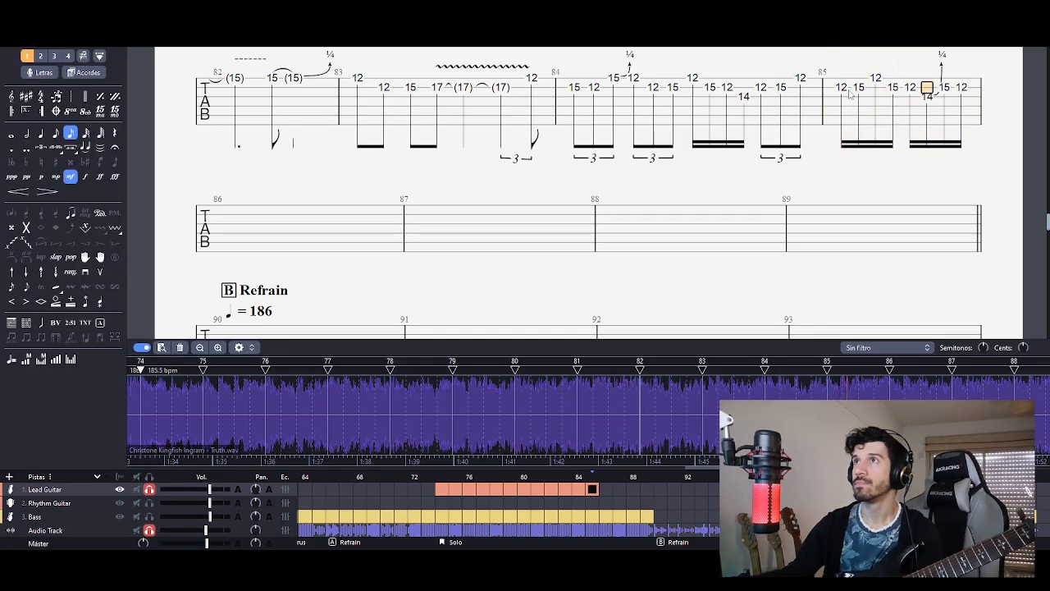
- Change the first three notes of bar 85 to triplet eighths and play back the bar
{"action": "left_click_drag", "start_coordinate": [839, 90], "coordinate": [888, 99]}
{"action": "key", "text": "shift+Left"}
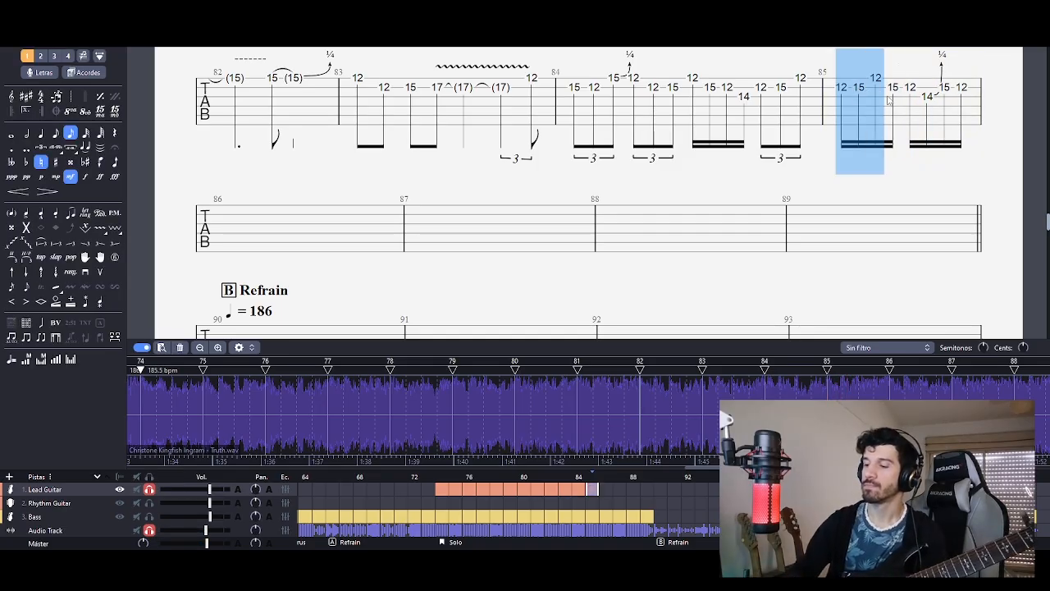
{"action": "key", "text": "minus"}
{"action": "key", "text": "slash"}
{"action": "key", "text": "Left"}
{"action": "key", "text": "space"}
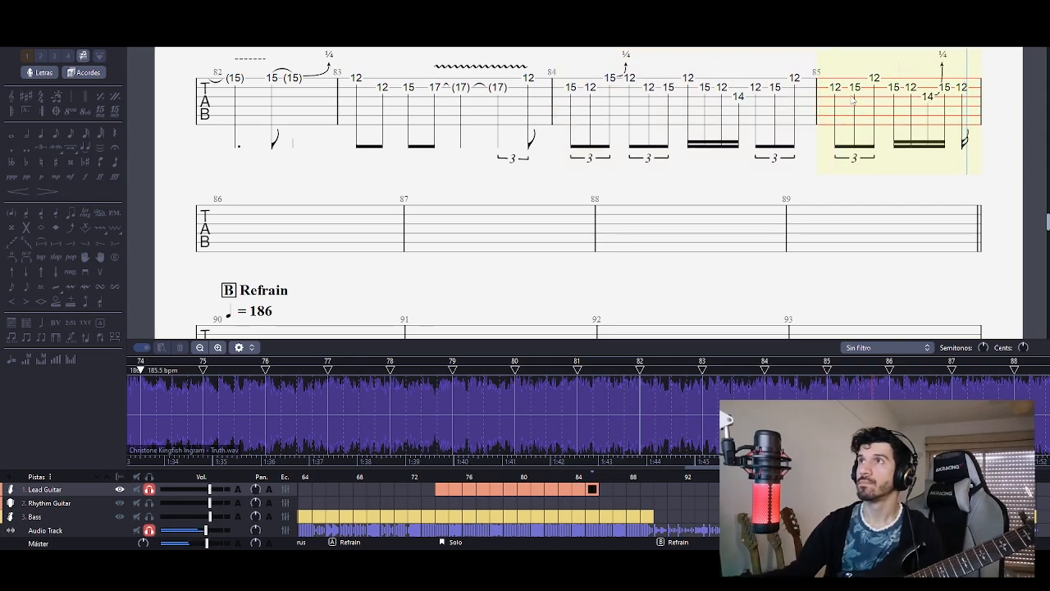
{"action": "key", "text": "space"}
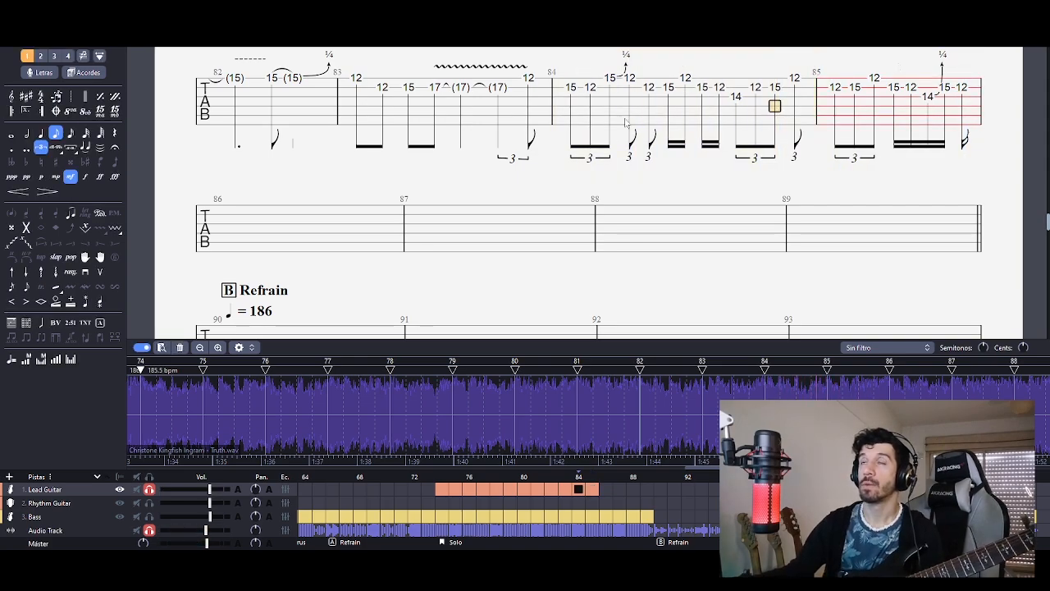
- Play back bar 84 from its first note to check the rhythm of its middle beats
{"action": "left_click_drag", "start_coordinate": [628, 123], "coordinate": [727, 122]}
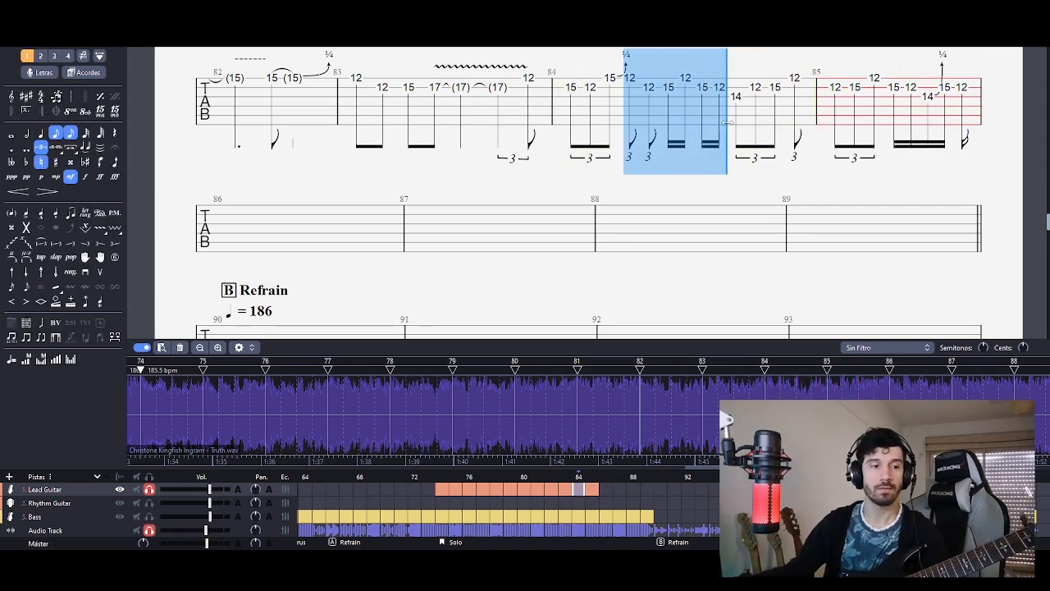
{"action": "left_click", "coordinate": [571, 99]}
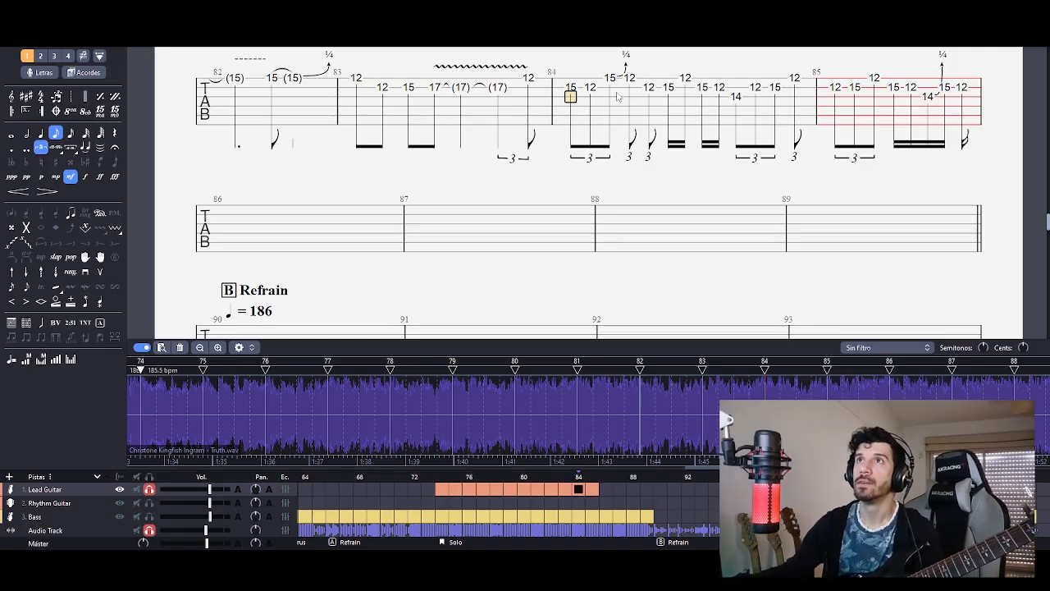
{"action": "left_click_drag", "start_coordinate": [635, 82], "coordinate": [808, 94]}
{"action": "key", "text": "space"}
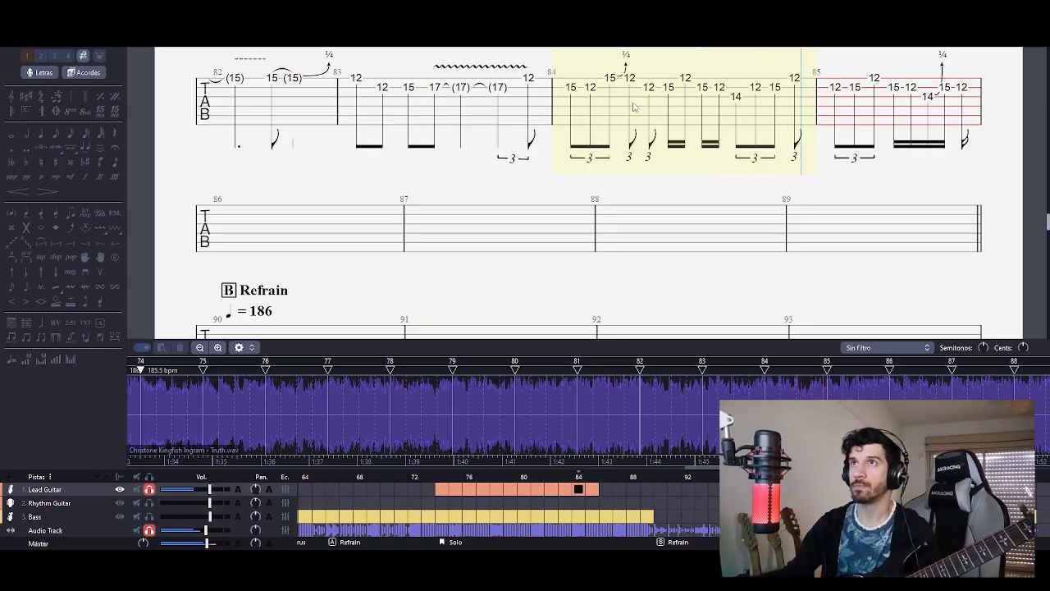
- Change the fret 15 that ends bar 84's second beat to a triplet eighth
{"action": "key", "text": "space"}
{"action": "key", "text": "Right"}
{"action": "key", "text": "Right"}
{"action": "key", "text": "minus"}
{"action": "key", "text": "slash"}
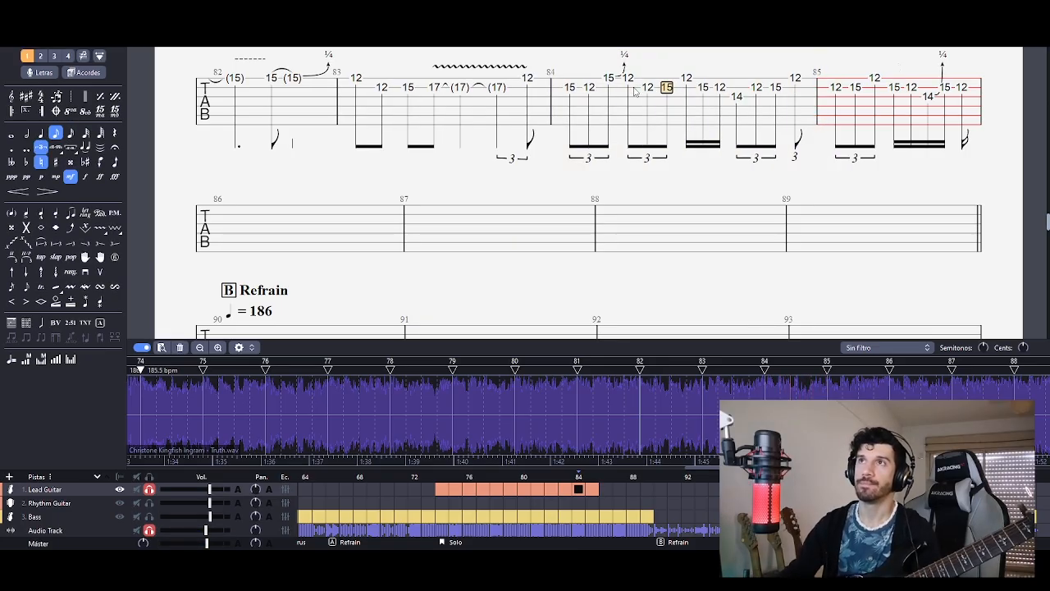
- Change bar 84's third-string fret 14 to a sixteenth note and play back through bar 85
{"action": "key", "text": "Right"}
{"action": "key", "text": "Right"}
{"action": "key", "text": "Right"}
{"action": "key", "text": "Right"}
{"action": "key", "text": "slash"}
{"action": "key", "text": "plus"}
{"action": "key", "text": "Left"}
{"action": "key", "text": "Left"}
{"action": "key", "text": "space"}
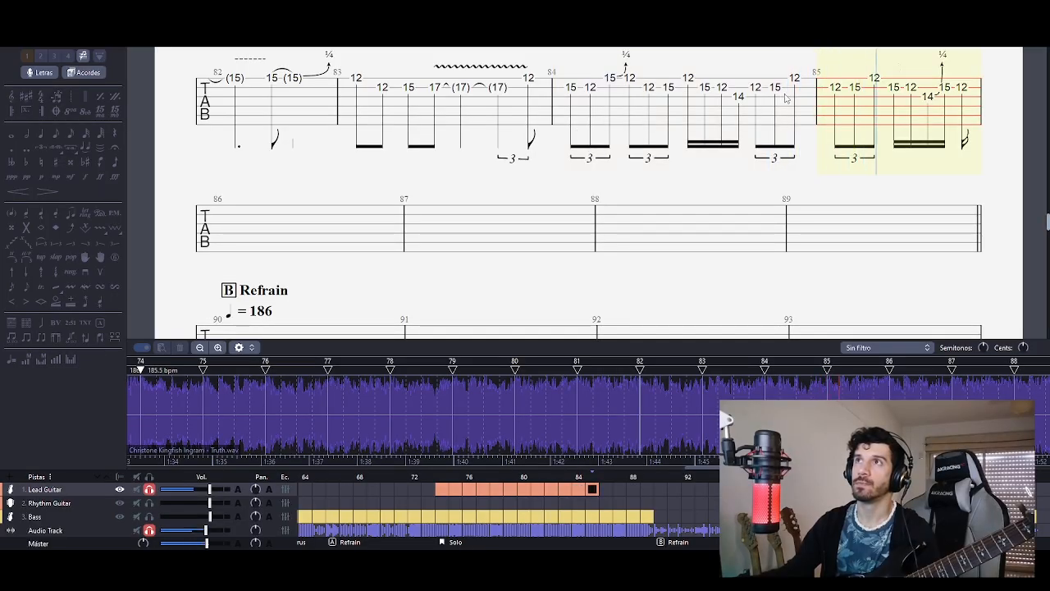
{"action": "key", "text": "space"}
{"action": "key", "text": "space"}
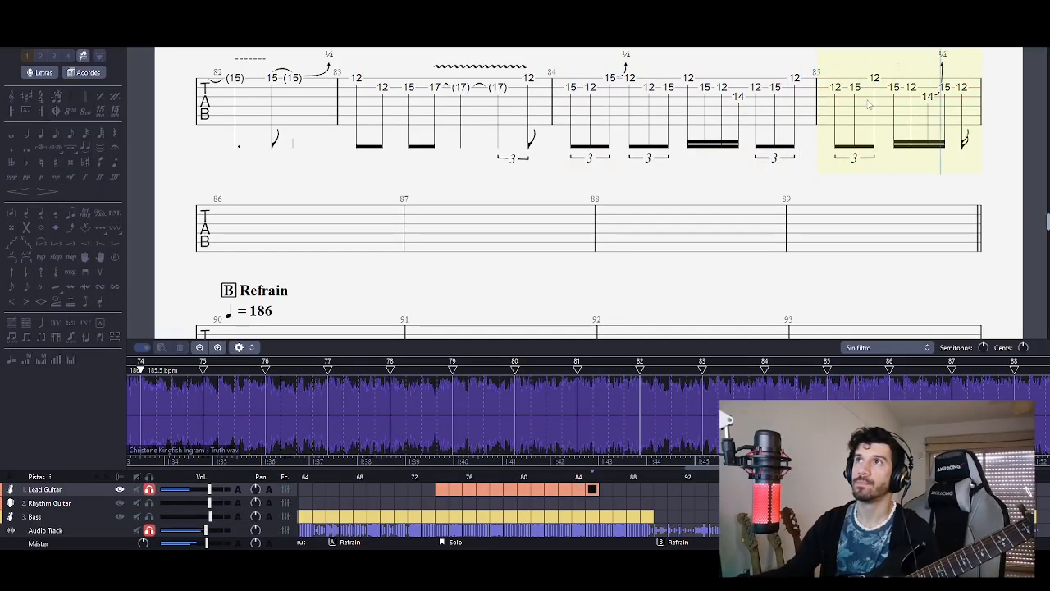
- Continue bar 85 with a quarter-bent third-string fret 14 and second-string fret 12 as triplet eighths, and play back the bar's end
{"action": "key", "text": "space"}
{"action": "left_click", "coordinate": [873, 90]}
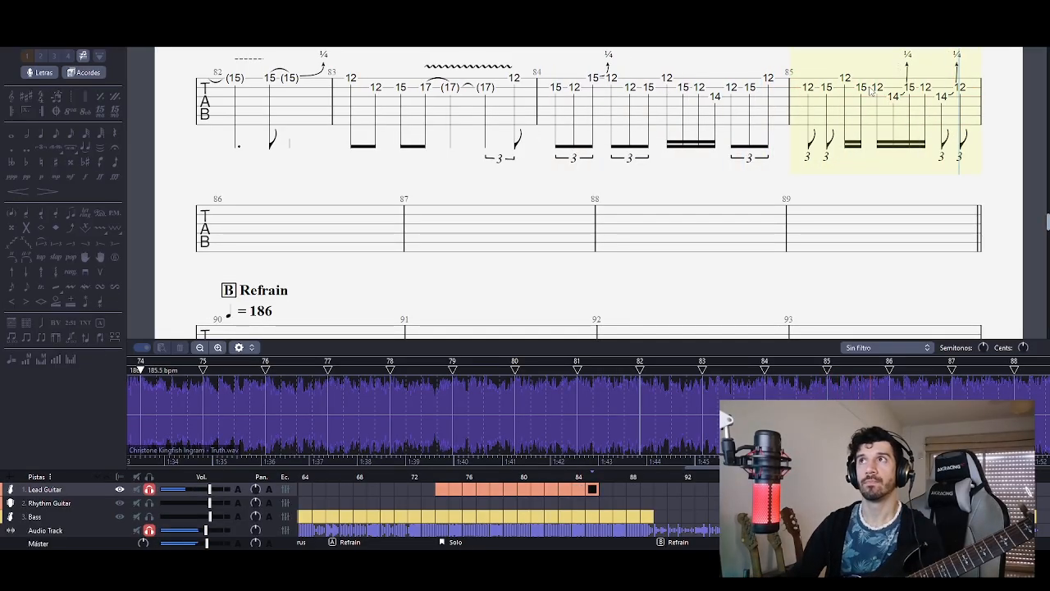
{"action": "key", "text": "space"}
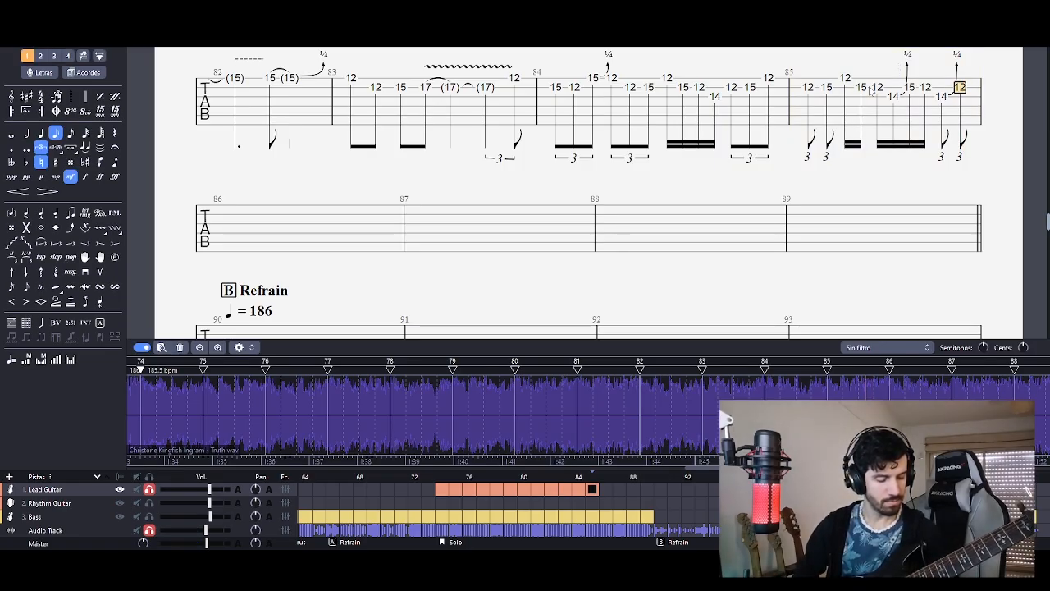
{"action": "key", "text": "space"}
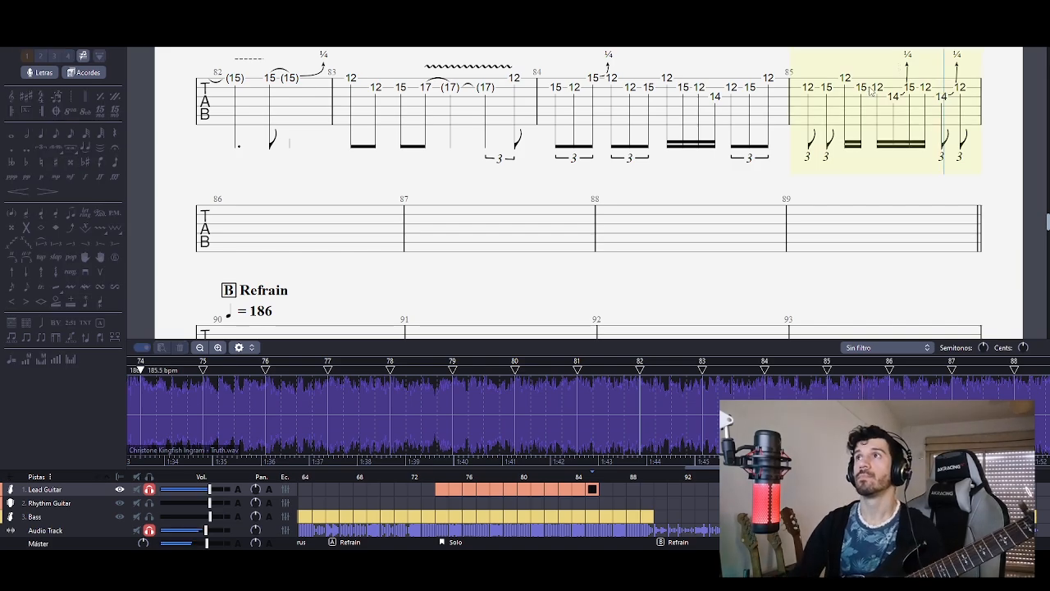
- Append two third-string notes at the end of bar 85, frets 14 and 13, and play them back against the audio
{"action": "key", "text": "space"}
{"action": "key", "text": "Right"}
{"action": "type", "text": "14"}
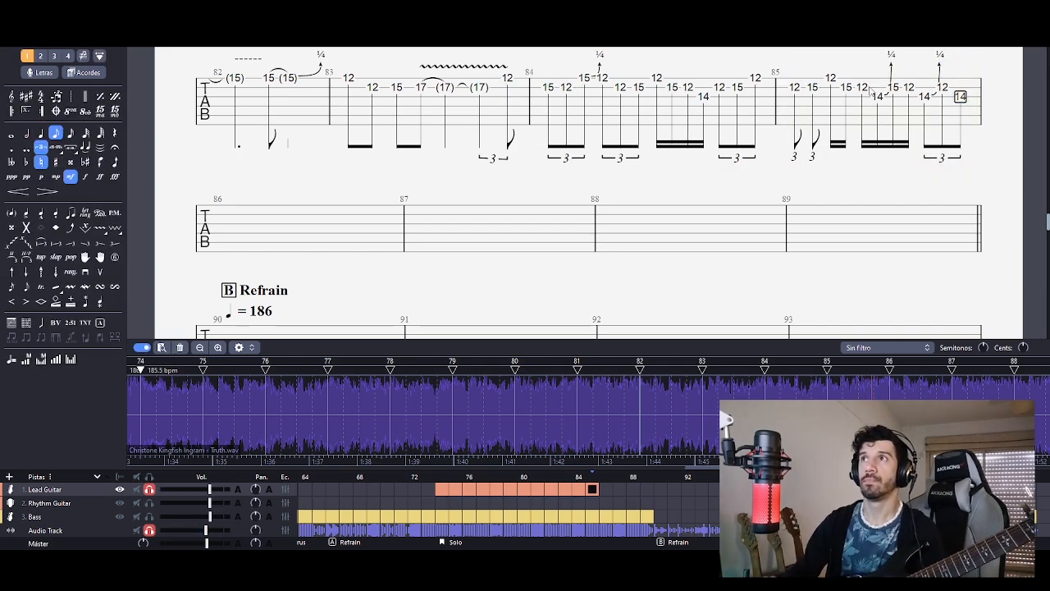
{"action": "key", "text": "space"}
{"action": "key", "text": "space"}
{"action": "type", "text": "1"}
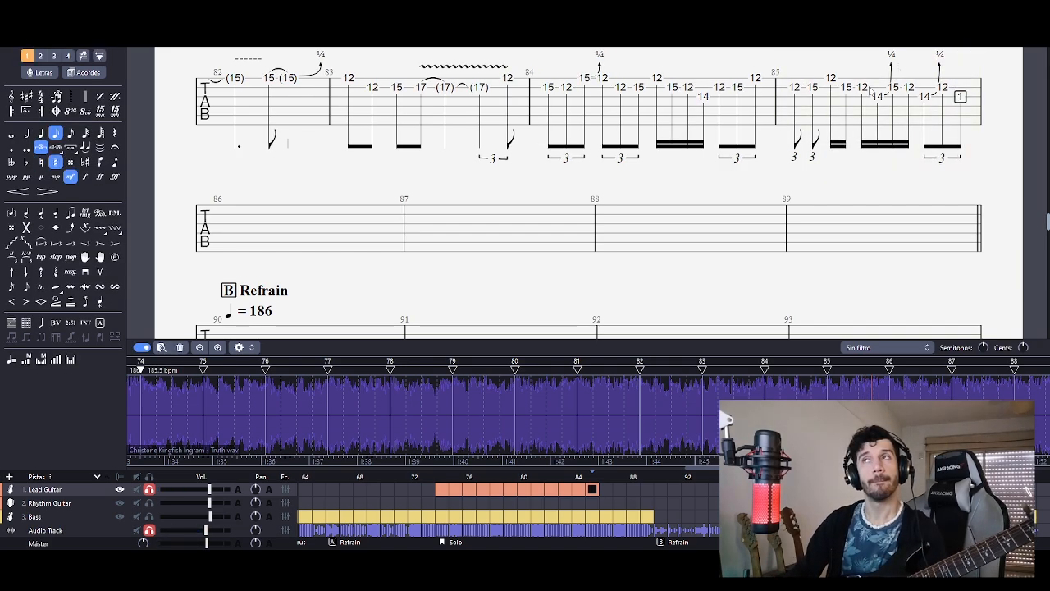
{"action": "type", "text": "13"}
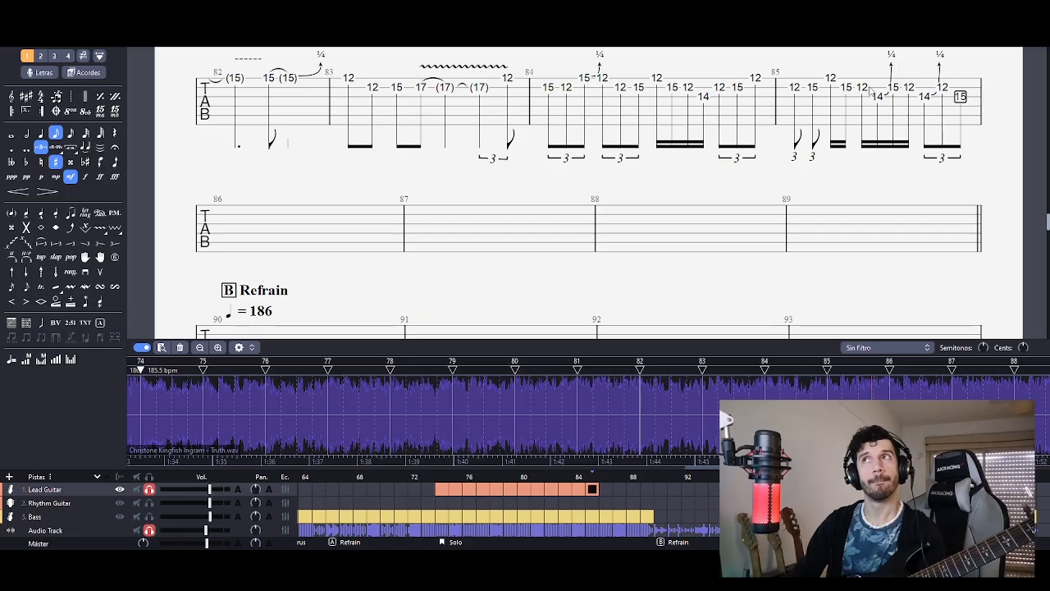
{"action": "type", "text": "13"}
{"action": "key", "text": "space"}
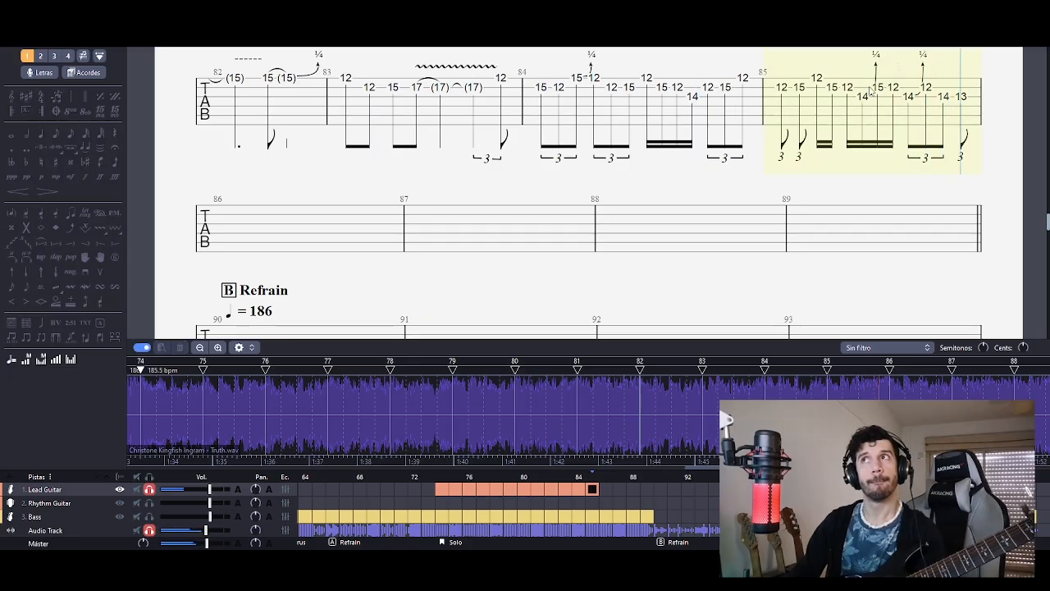
- Change bar 85's last two third-string notes to frets 15 and 14, playing back the phrase after each change
{"action": "key", "text": "space"}
{"action": "type", "text": "1415"}
{"action": "key", "text": "Left"}
{"action": "key", "text": "space"}
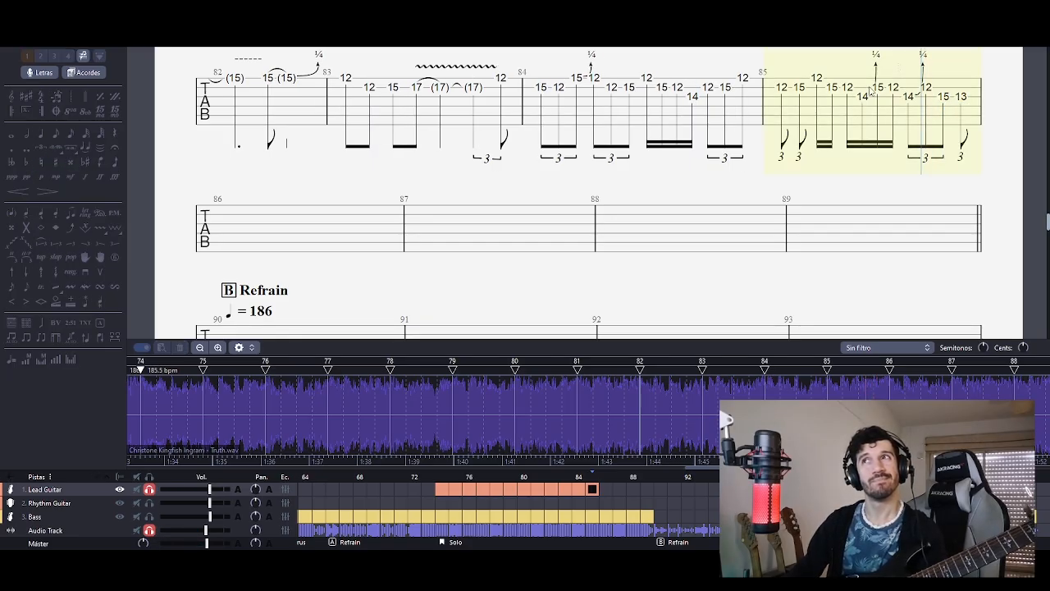
{"action": "key", "text": "space"}
{"action": "type", "text": "14"}
{"action": "key", "text": "Left"}
{"action": "key", "text": "space"}
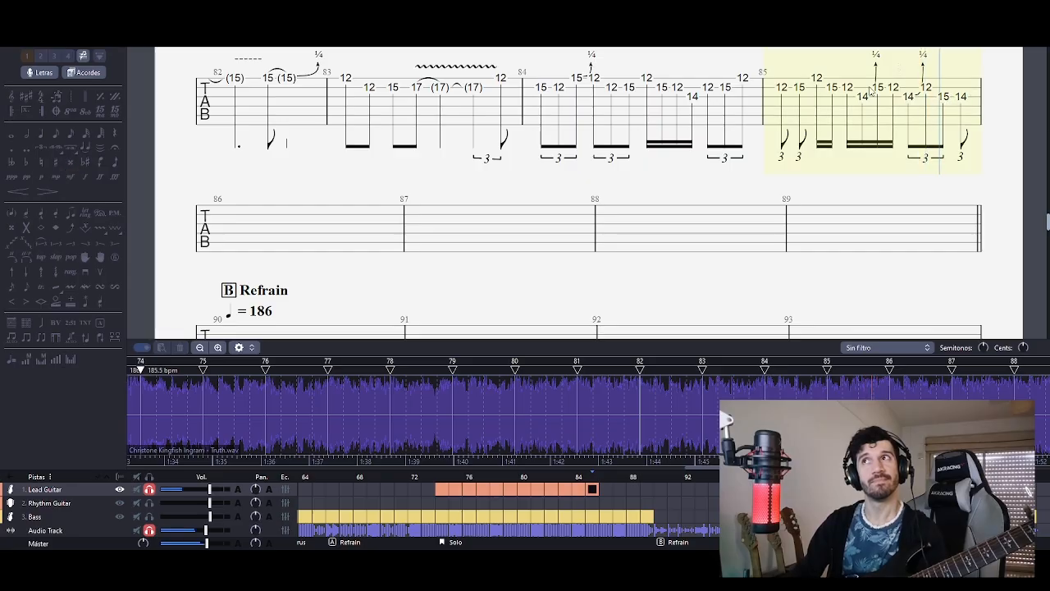
- Append a third-string note at the end of bar 85, try fret 13, set it to fret 12 and play it back
{"action": "key", "text": "space"}
{"action": "type", "text": "13"}
{"action": "key", "text": "Left"}
{"action": "key", "text": "Left"}
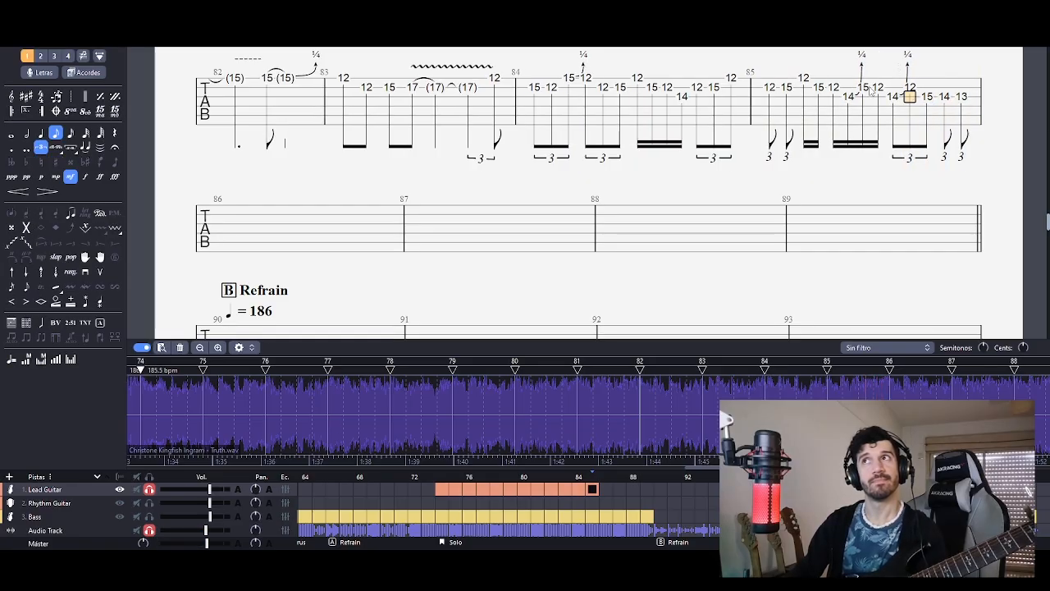
{"action": "key", "text": "space"}
{"action": "key", "text": "space"}
{"action": "key", "text": "Left"}
{"action": "type", "text": "12"}
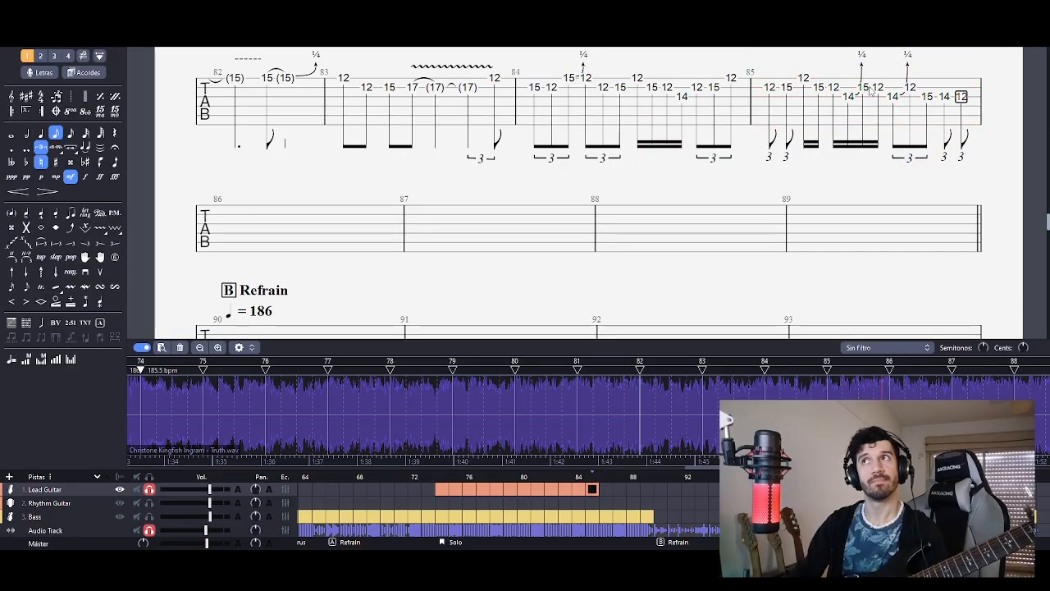
{"action": "key", "text": "space"}
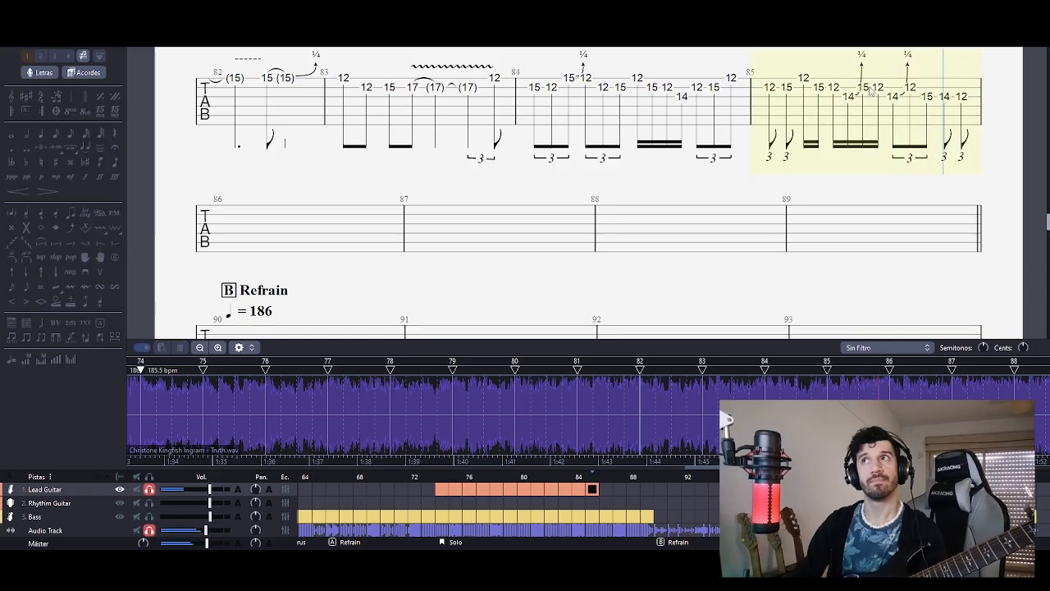
- Extend the run with fourth-string fret 14 in bar 85 and third-string frets 14 and 12 in bar 86, correcting bar 85's triplets and sixteenths
{"action": "key", "text": "space"}
{"action": "key", "text": "space"}
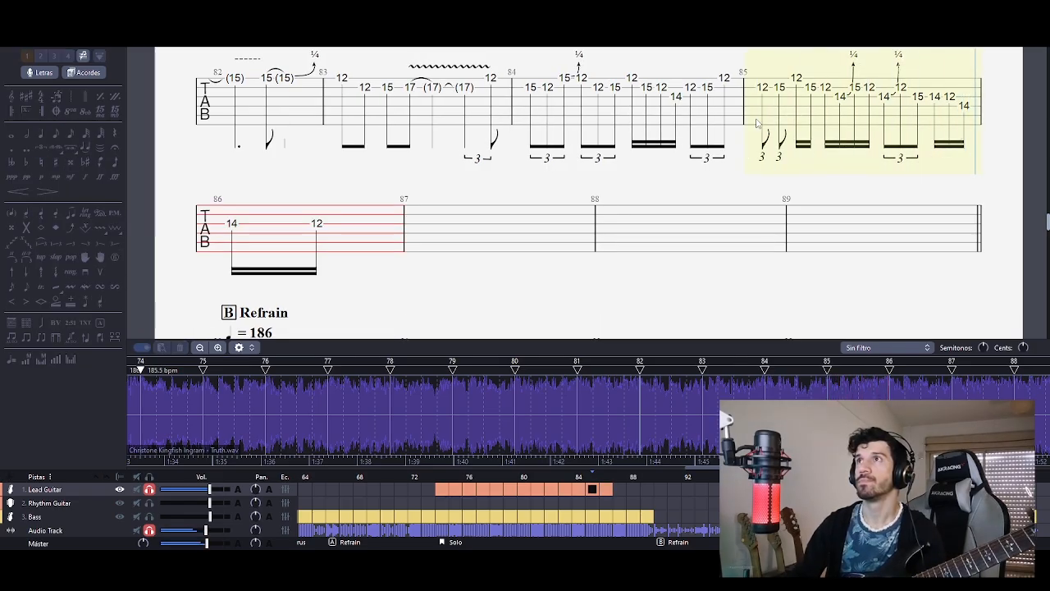
{"action": "key", "text": "space"}
{"action": "left_click", "coordinate": [760, 118]}
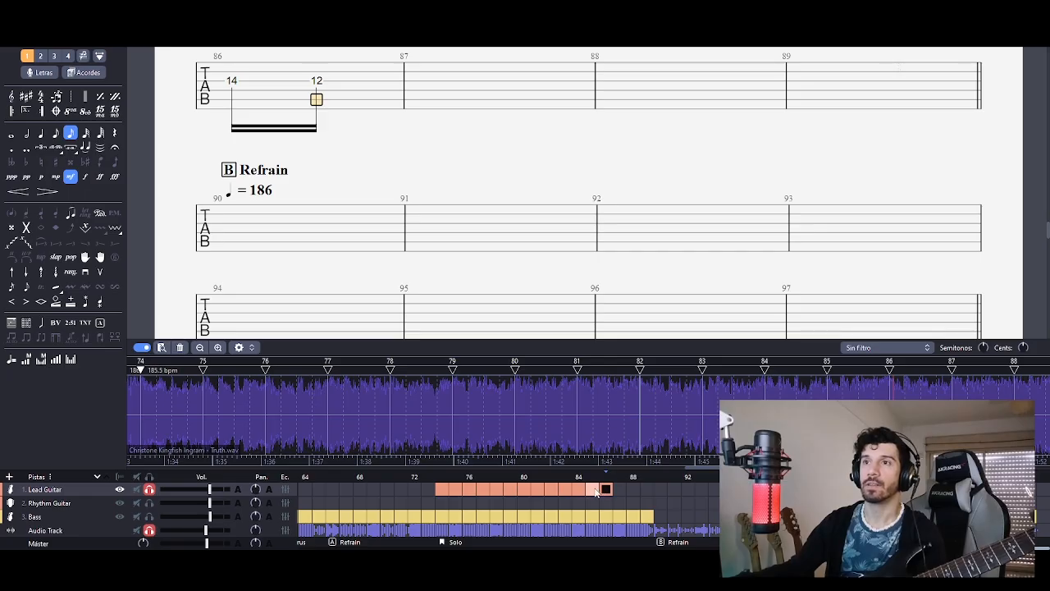
{"action": "left_click", "coordinate": [592, 490]}
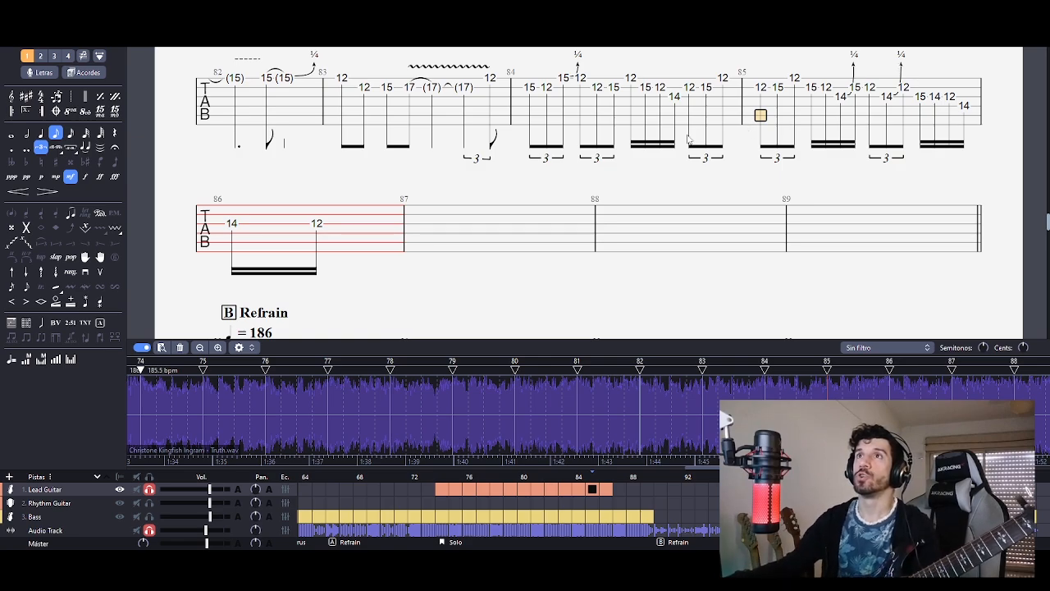
- Change the first-string fret 12, third note of bar 85, to a sixteenth note
{"action": "left_click", "coordinate": [798, 96]}
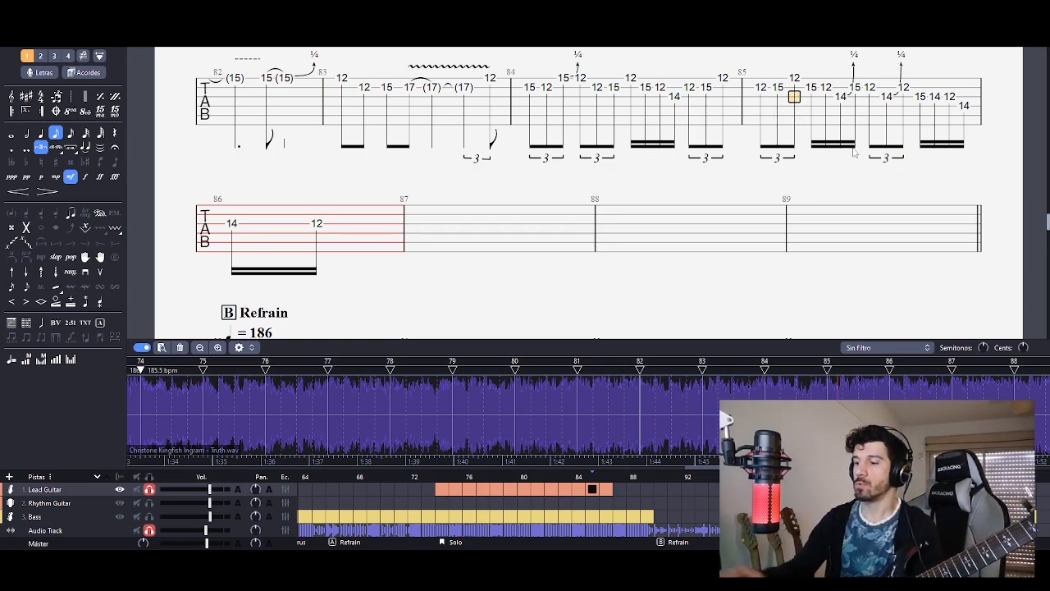
{"action": "key", "text": "plus"}
{"action": "key", "text": "Left"}
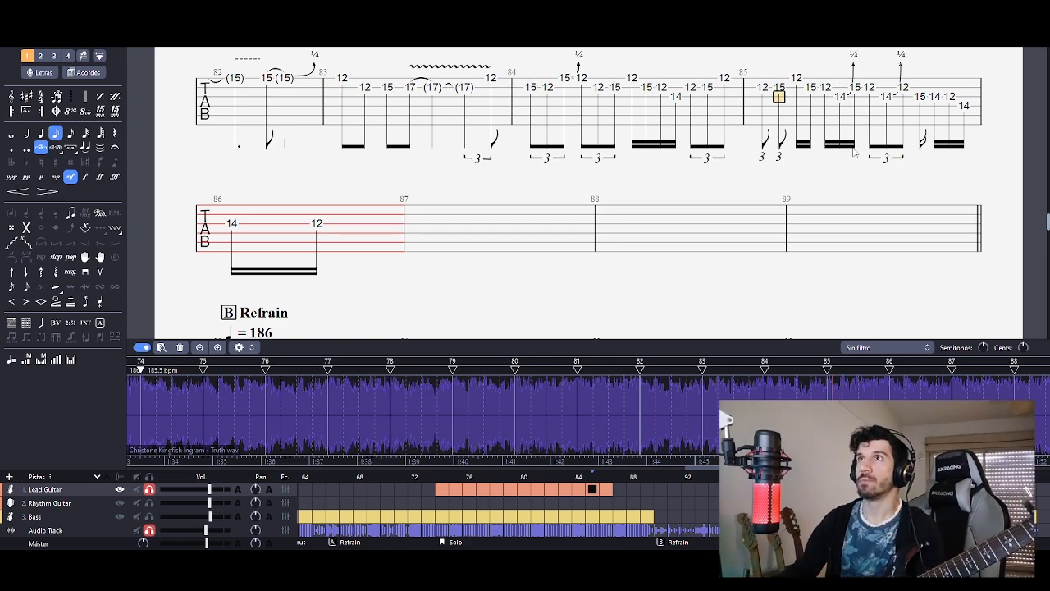
- Change the third-string fret 15 that starts bar 85's last beat to a triplet eighth
{"action": "key", "text": "Right"}
{"action": "key", "text": "Right"}
{"action": "key", "text": "Right"}
{"action": "key", "text": "Right"}
{"action": "key", "text": "Right"}
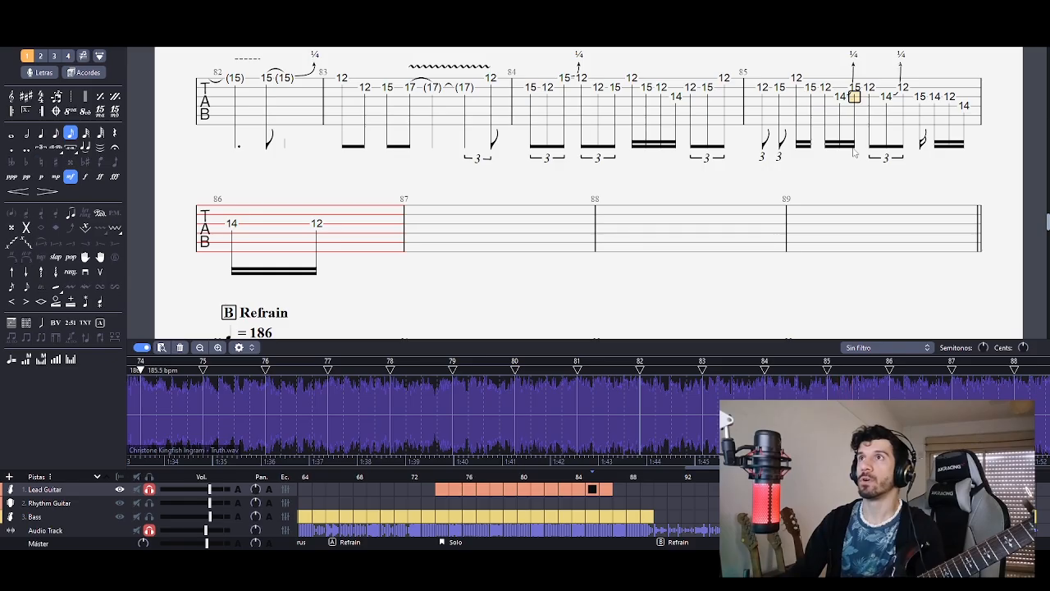
{"action": "key", "text": "Right"}
{"action": "key", "text": "Right"}
{"action": "key", "text": "Right"}
{"action": "key", "text": "Right"}
{"action": "key", "text": "minus"}
{"action": "key", "text": "slash"}
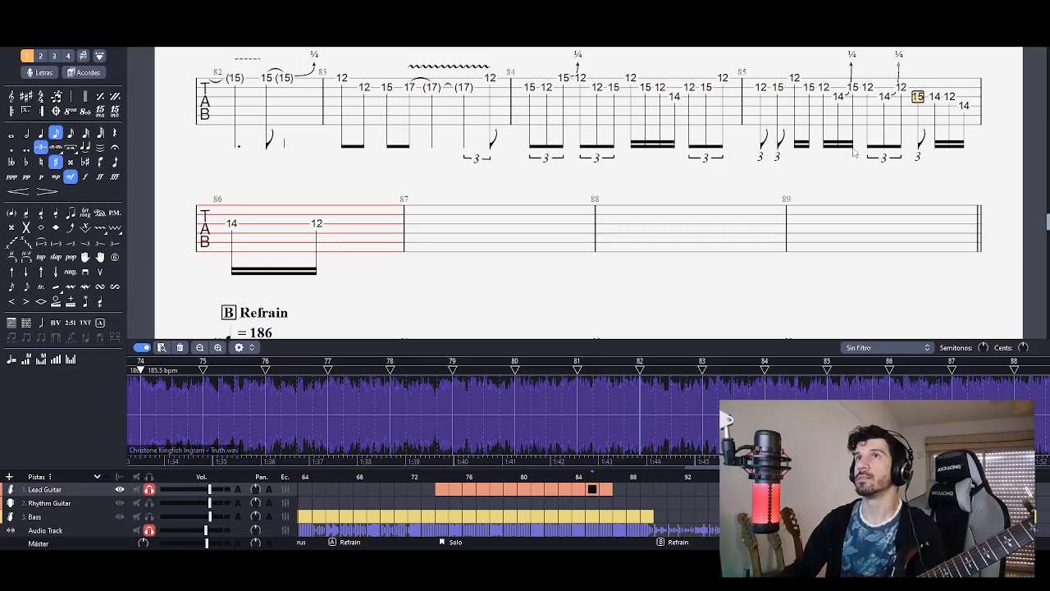
- Examine how bar 85's note durations add up, from its opening notes through the final fourth-string fret 14
{"action": "key", "text": "Left"}
{"action": "key", "text": "Left"}
{"action": "key", "text": "Left"}
{"action": "key", "text": "Left"}
{"action": "key", "text": "Left"}
{"action": "key", "text": "Left"}
{"action": "key", "text": "Left"}
{"action": "key", "text": "Left"}
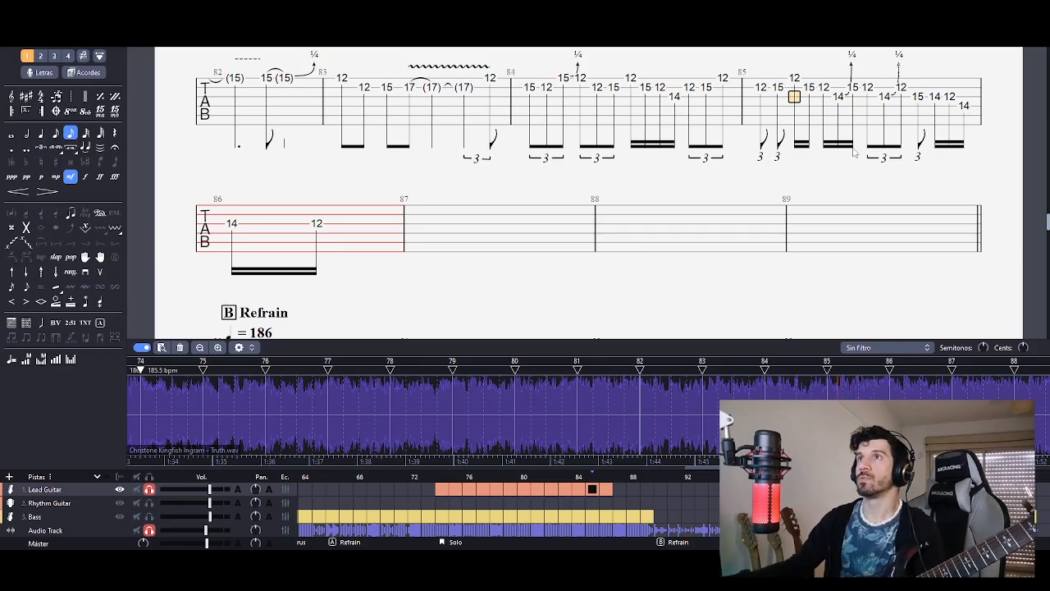
{"action": "left_click_drag", "start_coordinate": [756, 90], "coordinate": [967, 92]}
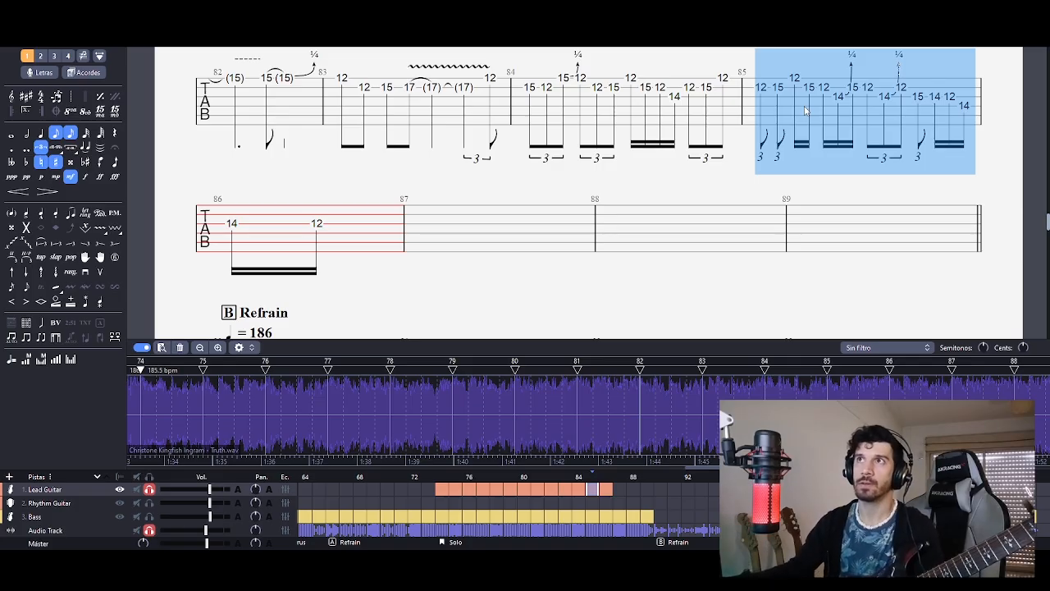
{"action": "left_click_drag", "start_coordinate": [763, 90], "coordinate": [965, 102]}
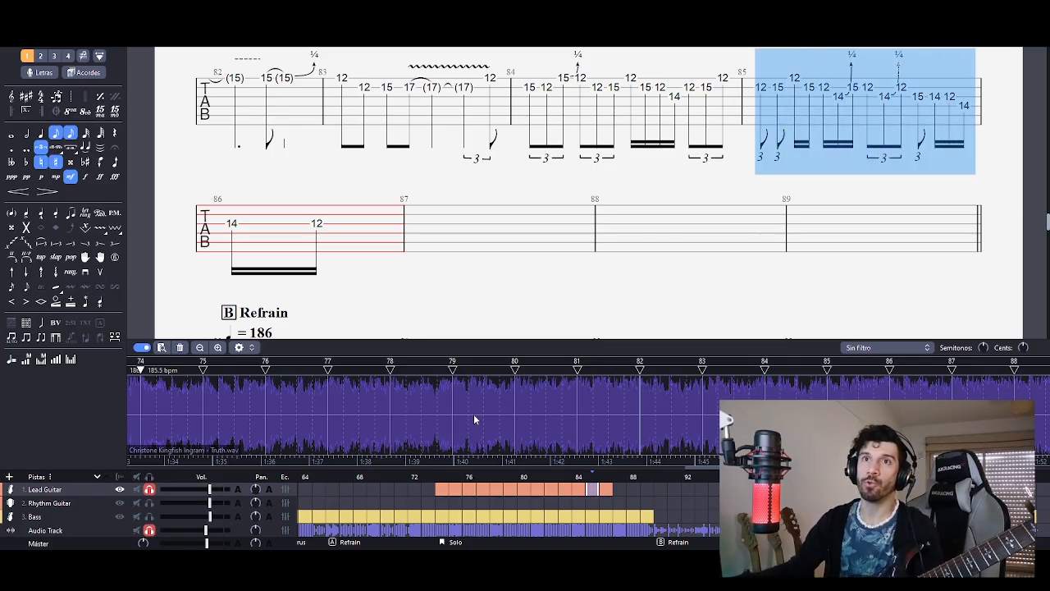
{"action": "left_click", "coordinate": [807, 142]}
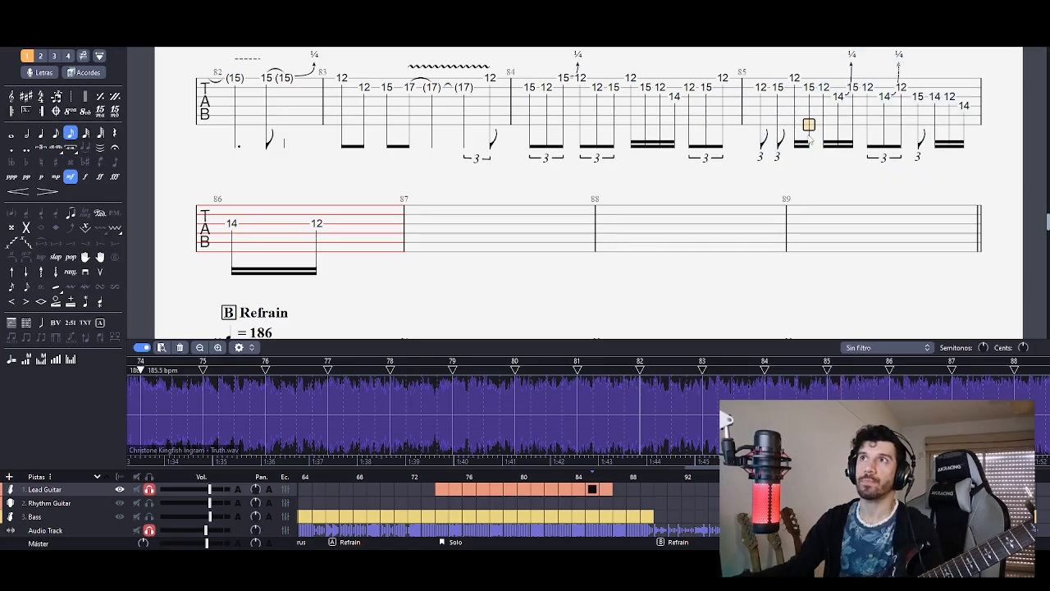
{"action": "left_click_drag", "start_coordinate": [763, 92], "coordinate": [978, 100]}
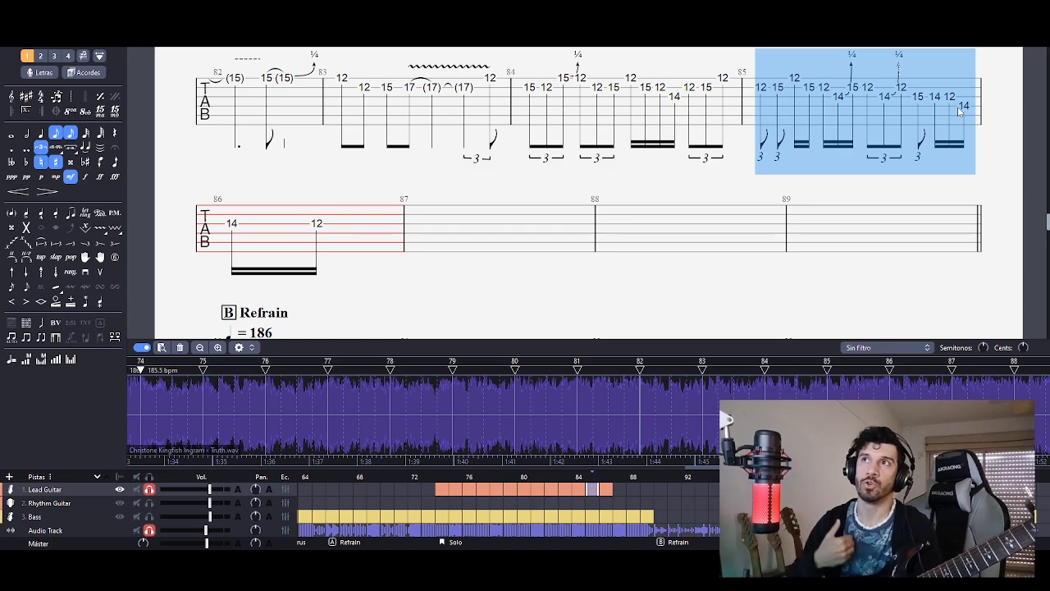
{"action": "left_click", "coordinate": [798, 94]}
{"action": "left_click_drag", "start_coordinate": [755, 112], "coordinate": [976, 120]}
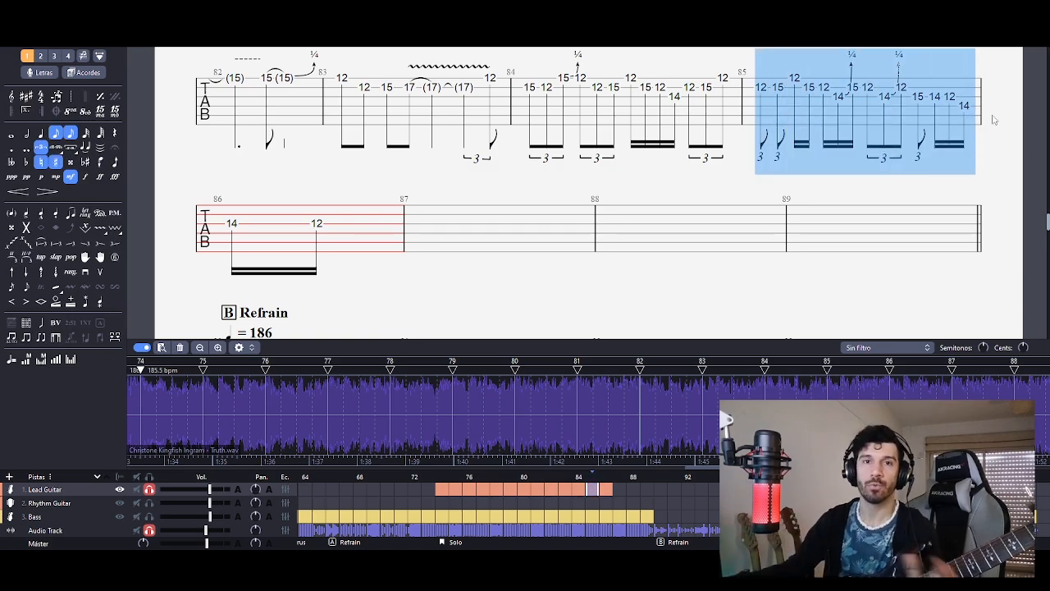
{"action": "left_click", "coordinate": [795, 115]}
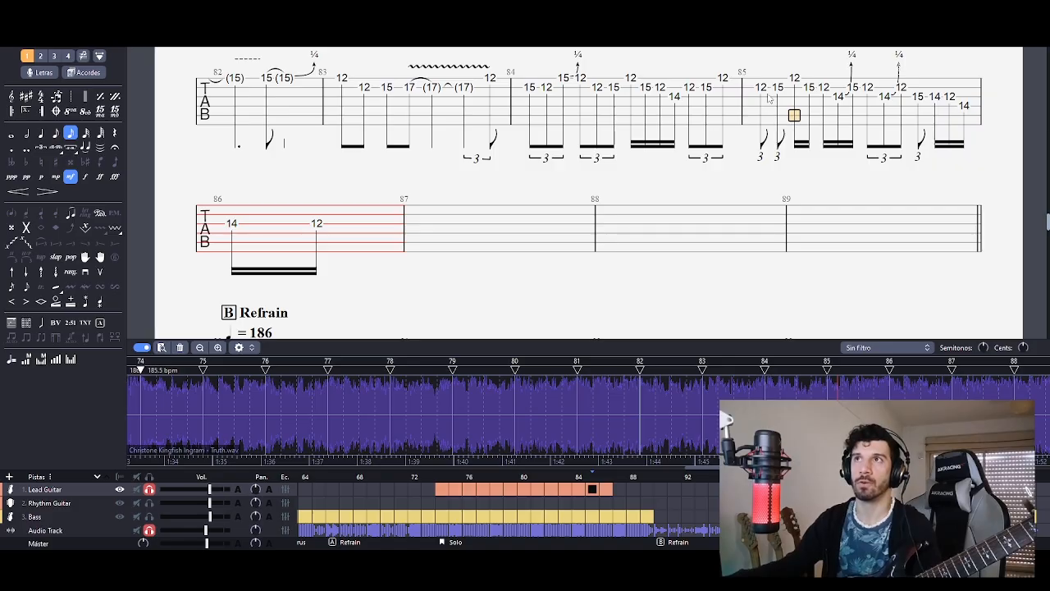
{"action": "left_click_drag", "start_coordinate": [759, 96], "coordinate": [965, 108]}
{"action": "left_click", "coordinate": [965, 108]}
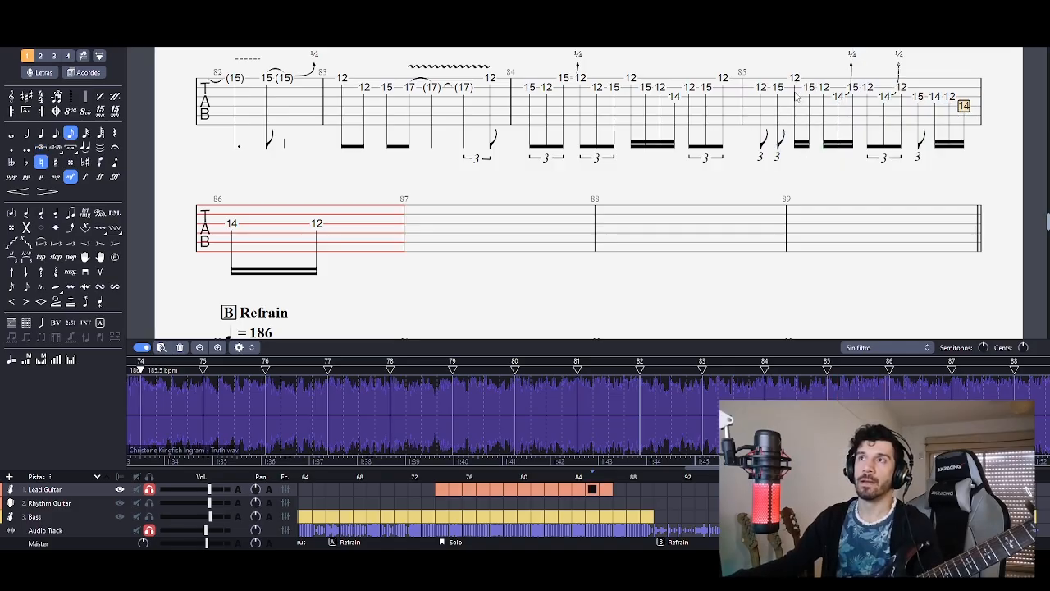
{"action": "left_click", "coordinate": [795, 92]}
{"action": "left_click_drag", "start_coordinate": [764, 96], "coordinate": [984, 118]}
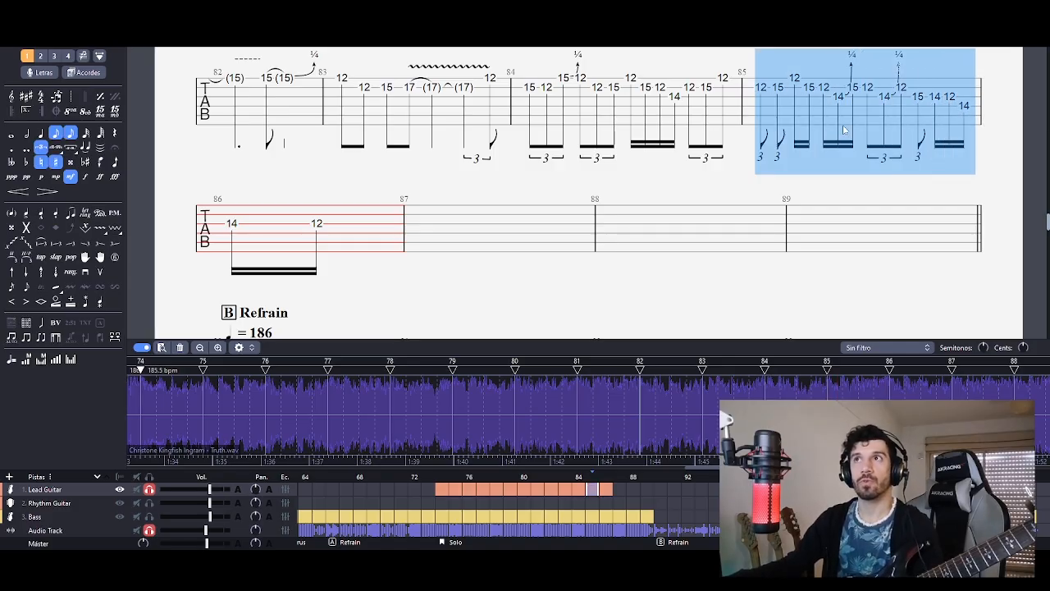
{"action": "left_click", "coordinate": [794, 87]}
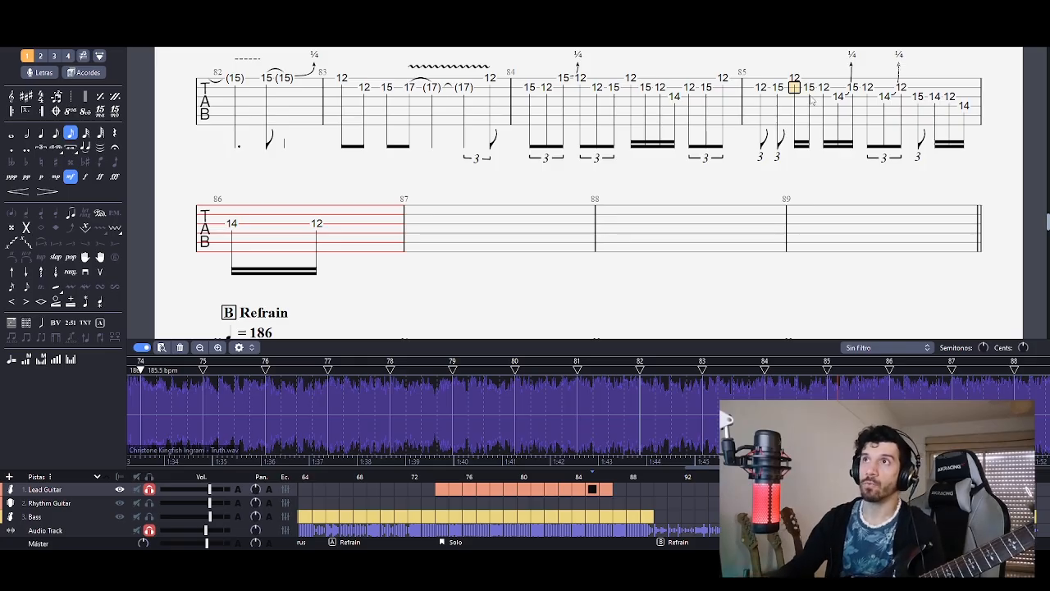
- Set bar 85's third note back to a triplet eighth and the third-string fret 15 back to a sixteenth
{"action": "key", "text": "minus"}
{"action": "key", "text": "slash"}
{"action": "key", "text": "Right"}
{"action": "key", "text": "Right"}
{"action": "key", "text": "Right"}
{"action": "key", "text": "Right"}
{"action": "key", "text": "Right"}
{"action": "key", "text": "Right"}
{"action": "key", "text": "Right"}
{"action": "key", "text": "Right"}
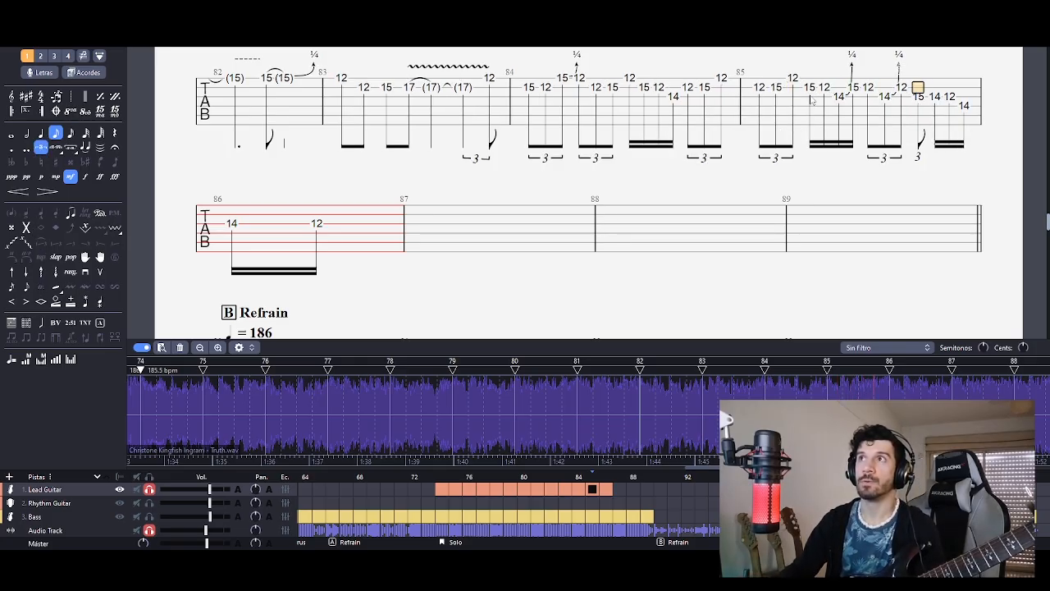
{"action": "key", "text": "plus"}
{"action": "key", "text": "slash"}
- Review the rhythm of bar 85's last beat and the run across bars 84 and 85, ending on bar 86's fret 12
{"action": "left_click_drag", "start_coordinate": [771, 101], "coordinate": [979, 112]}
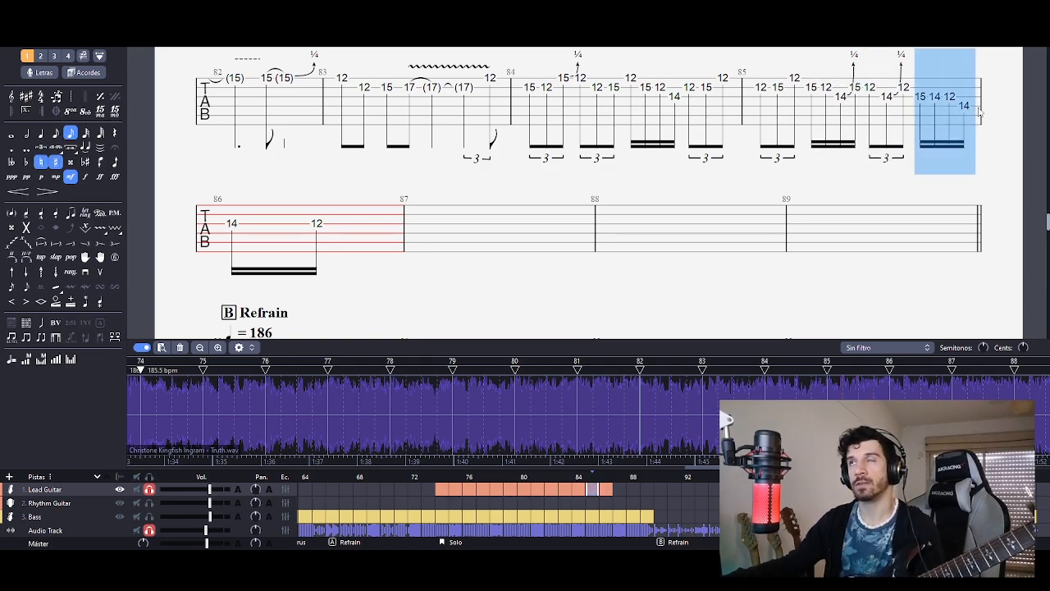
{"action": "left_click", "coordinate": [759, 117]}
{"action": "left_click", "coordinate": [511, 88]}
{"action": "left_click_drag", "start_coordinate": [519, 92], "coordinate": [952, 93]}
{"action": "left_click", "coordinate": [949, 105]}
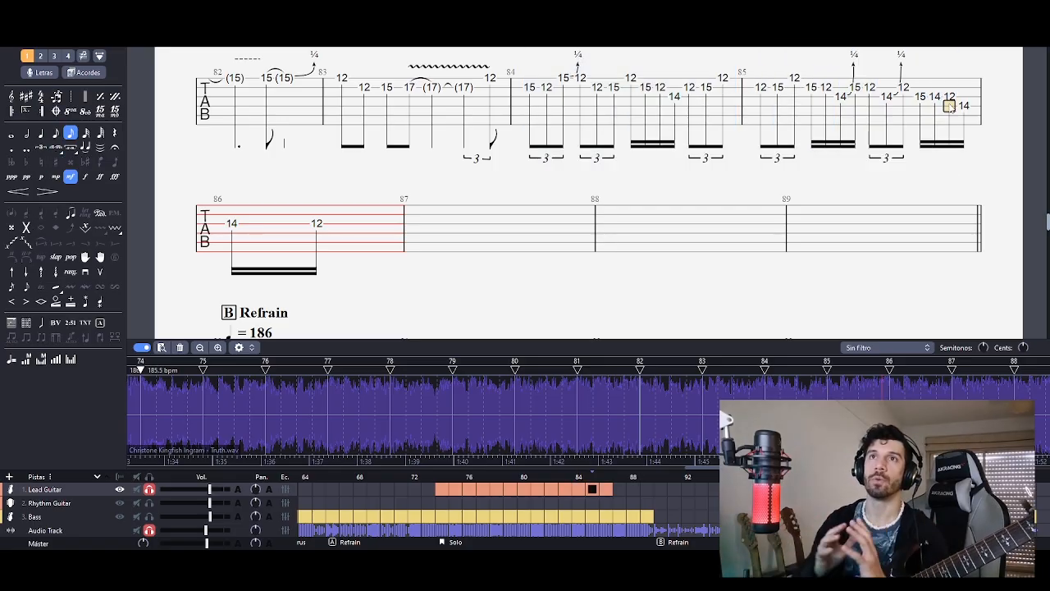
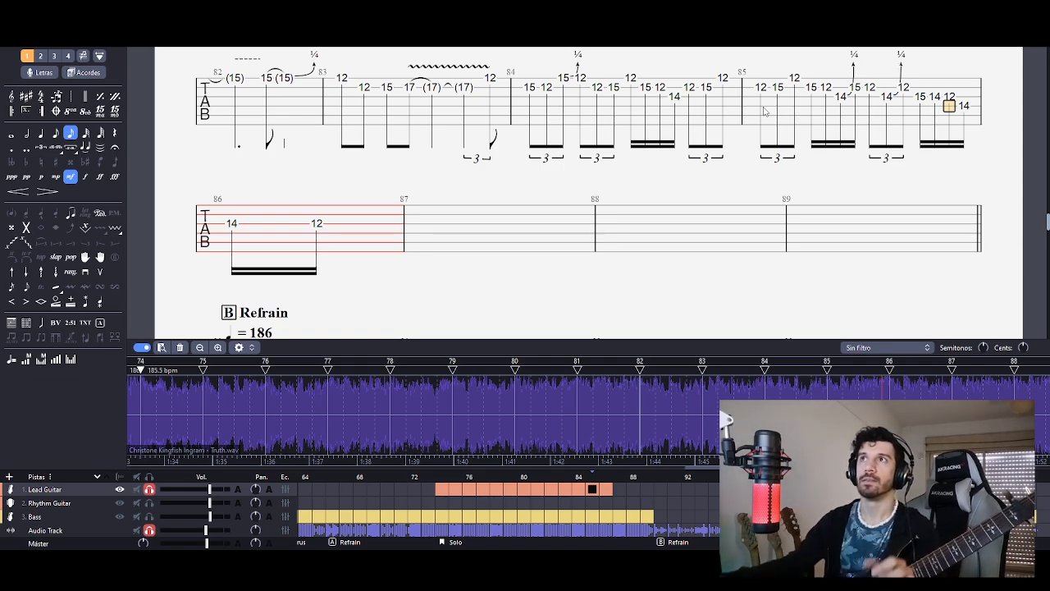
{"action": "left_click", "coordinate": [777, 97]}
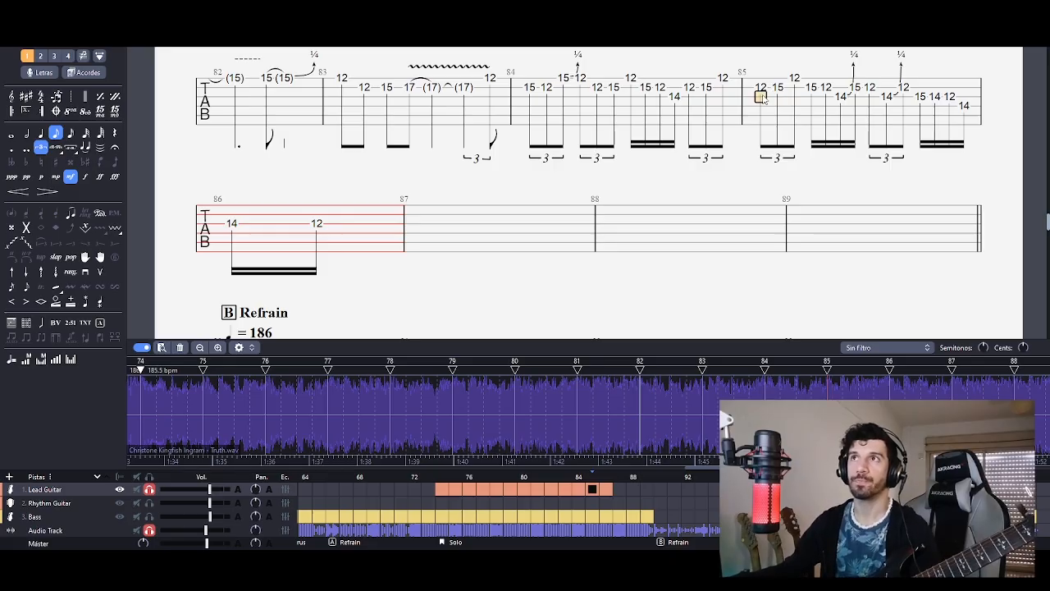
{"action": "left_click", "coordinate": [317, 224]}
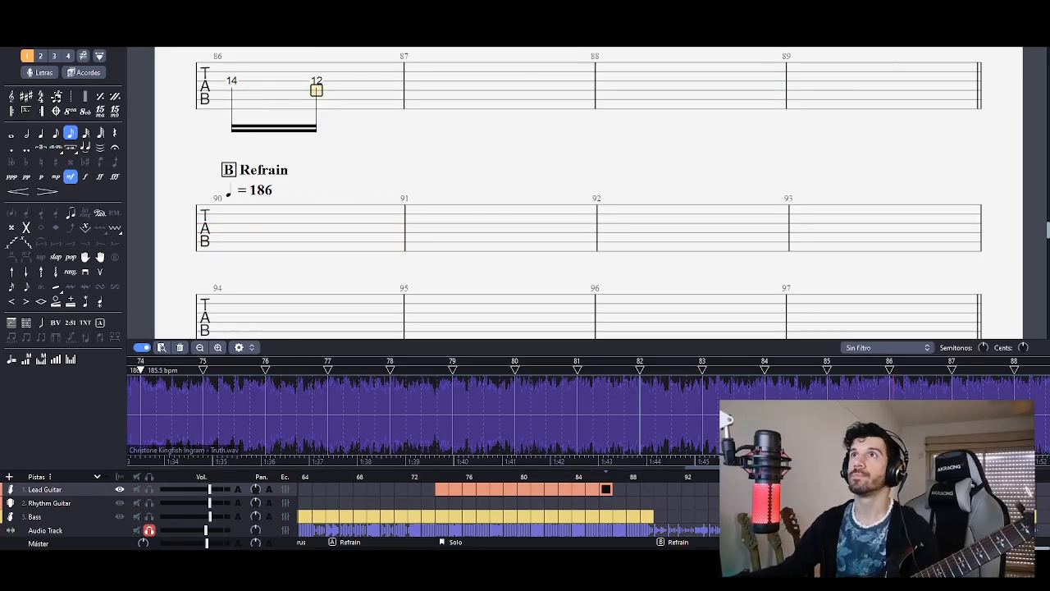
- Listen to bar 86's opening and add fourth-string frets 14 and 12 as sixteenths after the third-string fret 12
{"action": "key", "text": "space"}
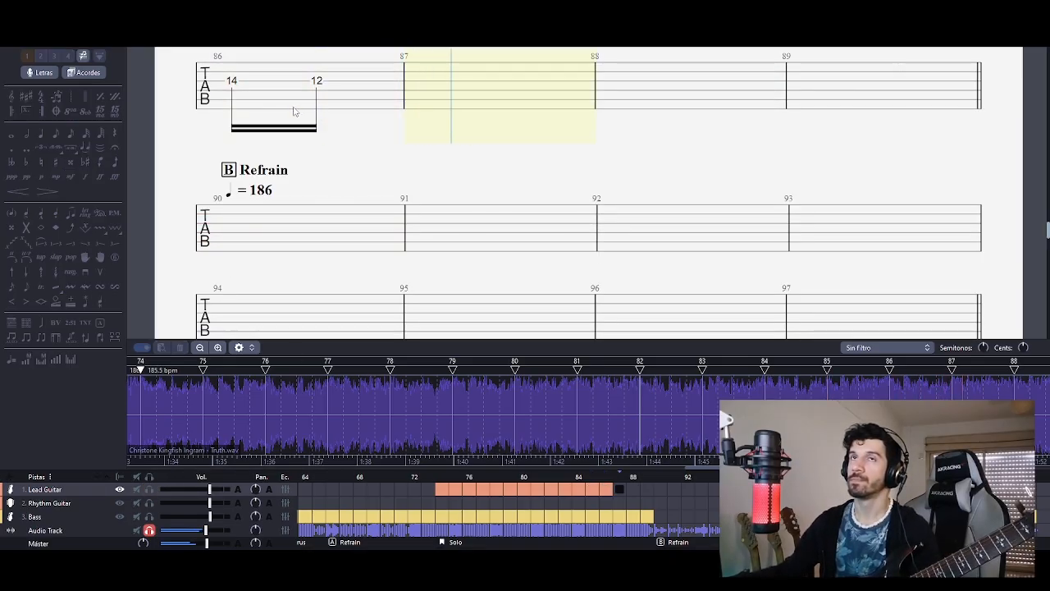
{"action": "key", "text": "space"}
{"action": "key", "text": "space"}
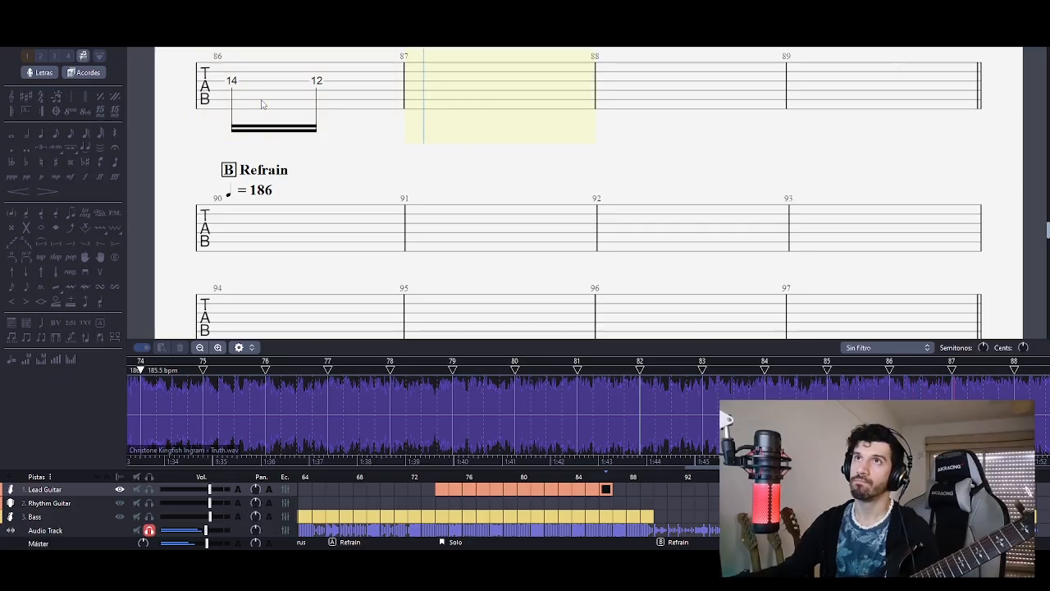
{"action": "key", "text": "space"}
{"action": "left_click", "coordinate": [250, 100]}
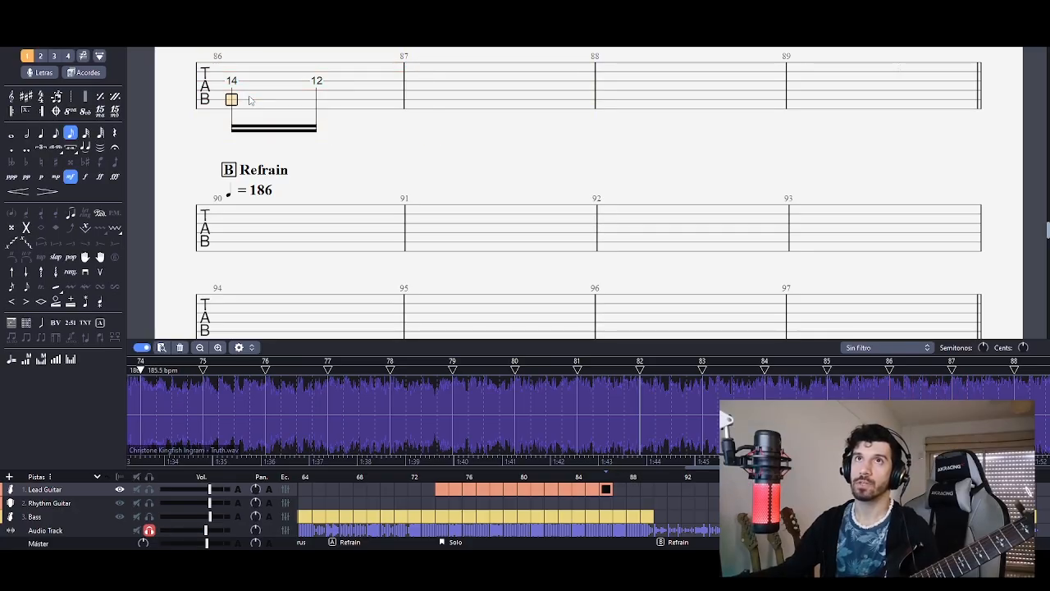
{"action": "key", "text": "space"}
{"action": "key", "text": "space"}
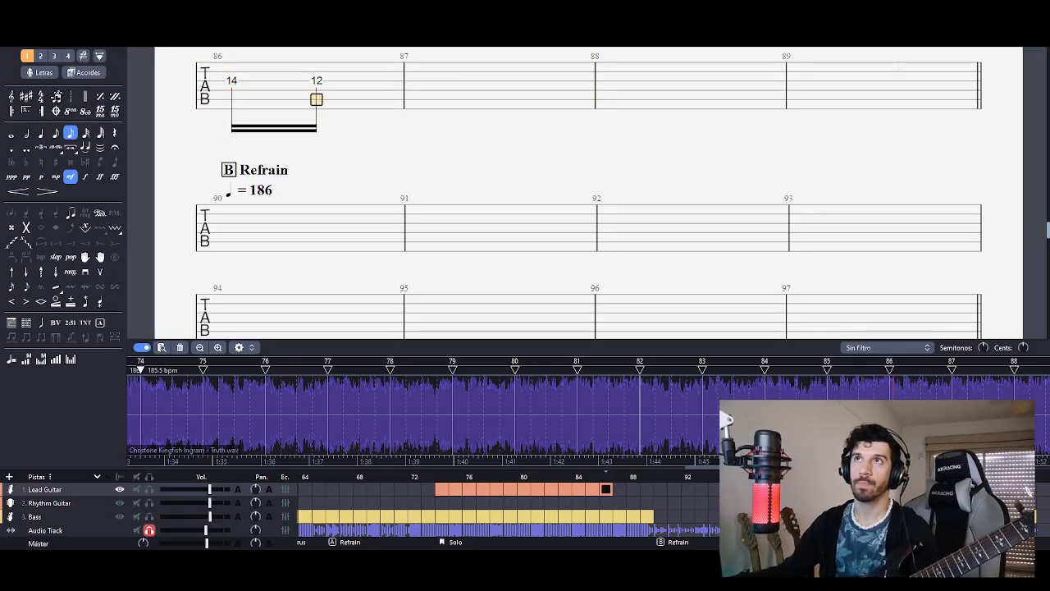
{"action": "left_click", "coordinate": [241, 85]}
{"action": "key", "text": "space"}
{"action": "key", "text": "space"}
{"action": "key", "text": "Down"}
{"action": "key", "text": "Right"}
{"action": "type", "text": "14"}
{"action": "key", "text": "Right"}
{"action": "type", "text": "12"}
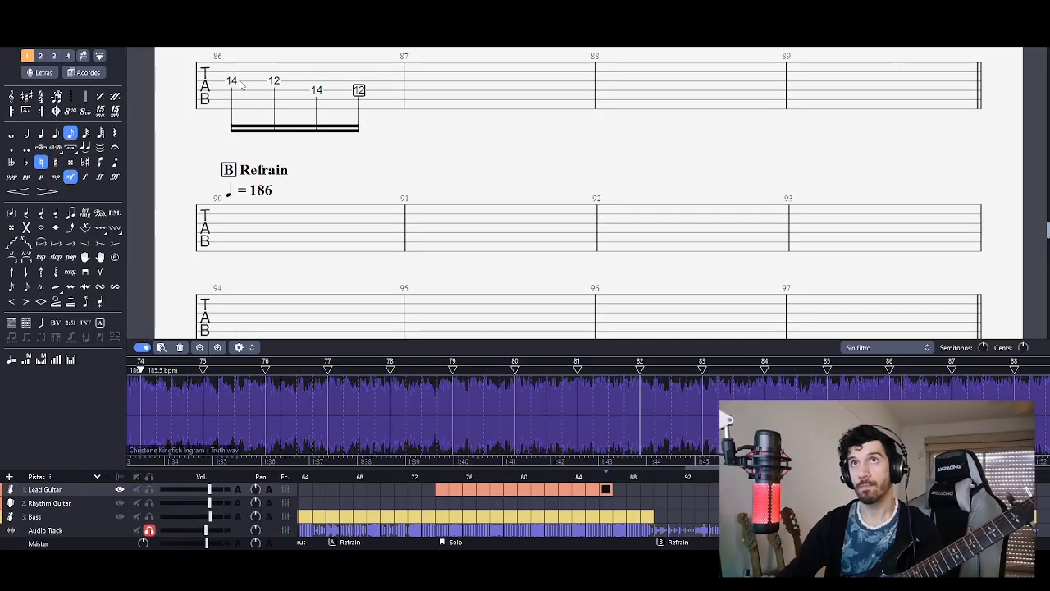
- Replay bar 86's first four notes and add a fifth-string fret 14 sixteenth after them
{"action": "left_click", "coordinate": [240, 84]}
{"action": "key", "text": "space"}
{"action": "key", "text": "space"}
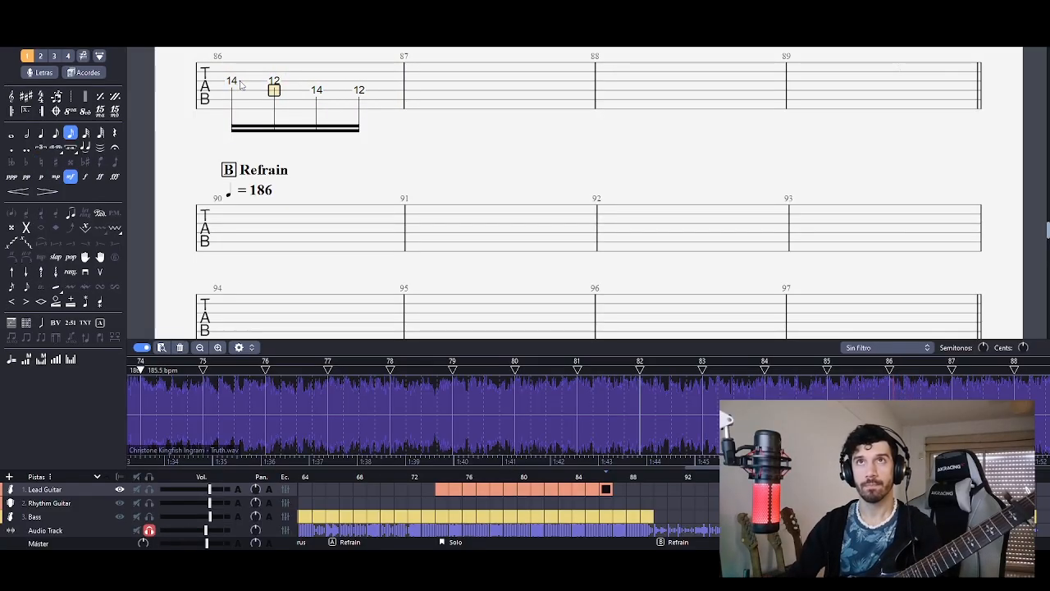
{"action": "left_click", "coordinate": [241, 85]}
{"action": "key", "text": "space"}
{"action": "key", "text": "space"}
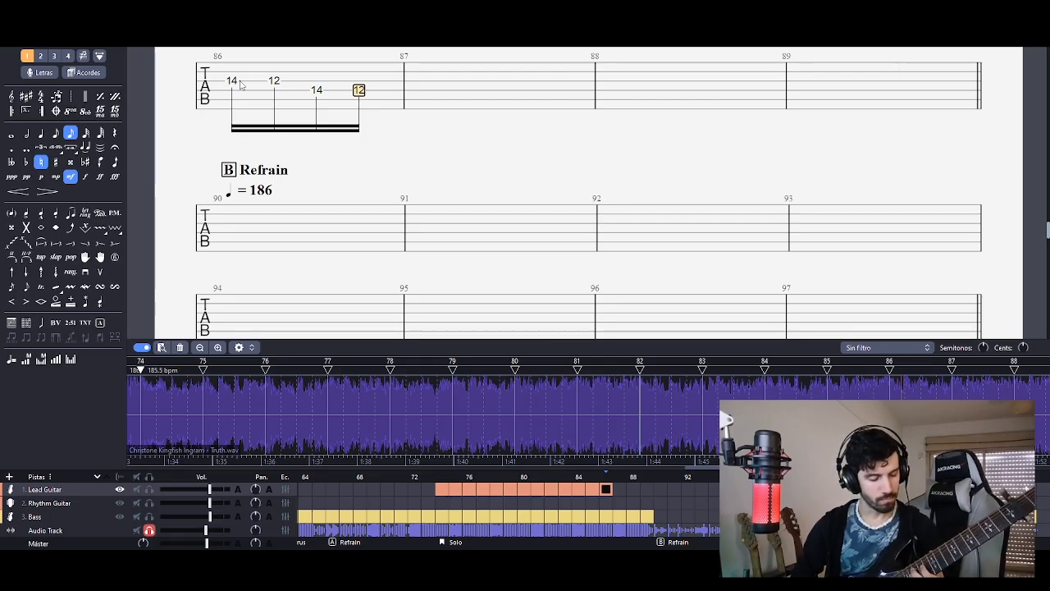
{"action": "key", "text": "space"}
{"action": "key", "text": "space"}
{"action": "key", "text": "Down"}
{"action": "key", "text": "Right"}
{"action": "type", "text": "14"}
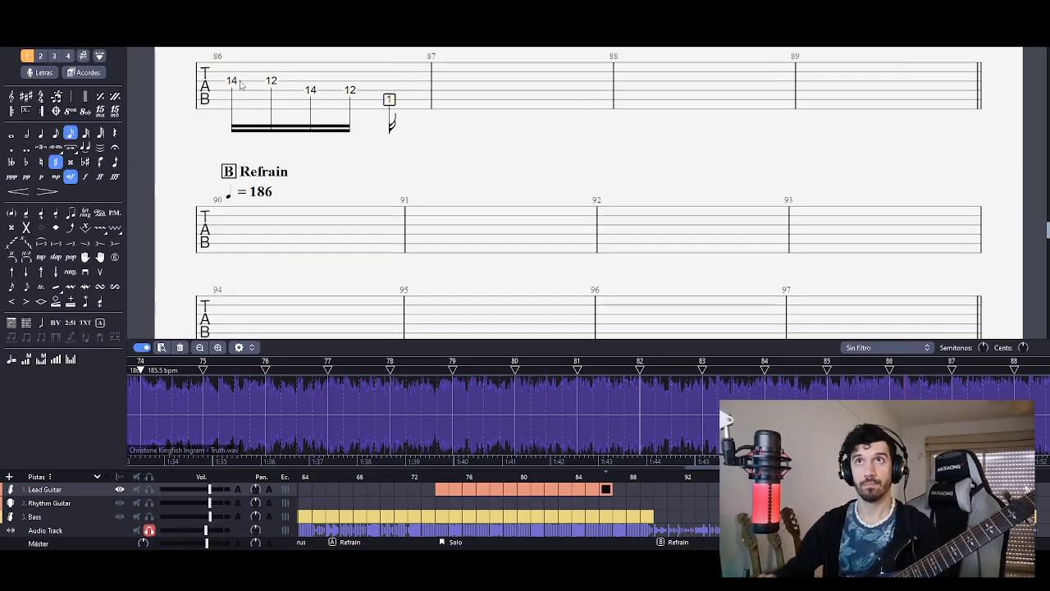
- Add fourth-string frets 14 and 12 as sixteenths following the fifth-string fret 14 in bar 86
{"action": "key", "text": "Up"}
{"action": "key", "text": "Right"}
{"action": "type", "text": "14"}
{"action": "key", "text": "Left"}
{"action": "key", "text": "space"}
{"action": "key", "text": "space"}
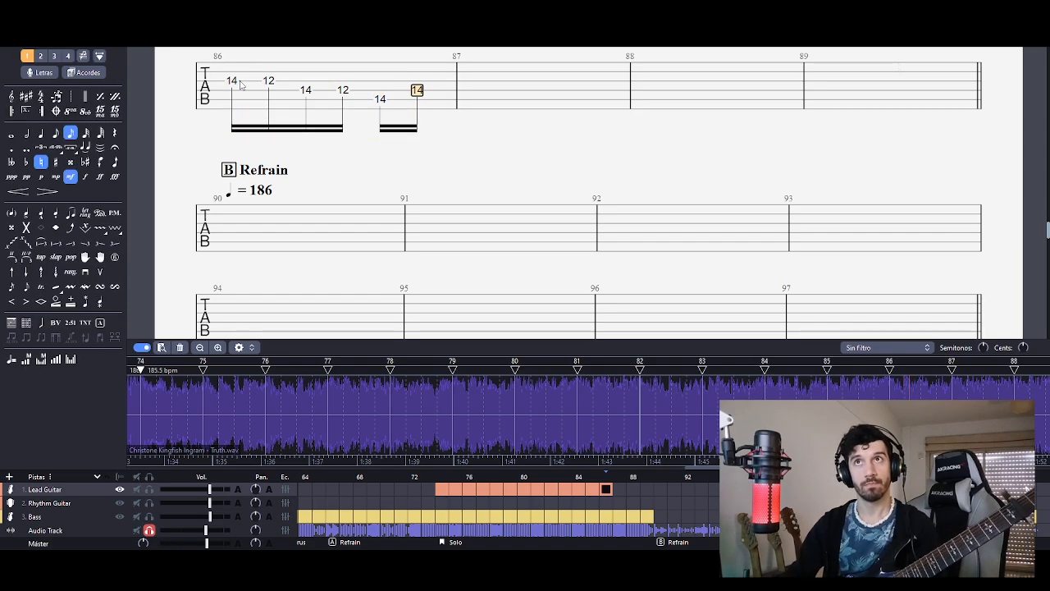
{"action": "key", "text": "Right"}
{"action": "type", "text": "12"}
- Check bar 86's latest notes against the audio and add fifth-string frets 14 and 12 and a sixth-string fret 15 as sixteenths
{"action": "key", "text": "Left"}
{"action": "key", "text": "space"}
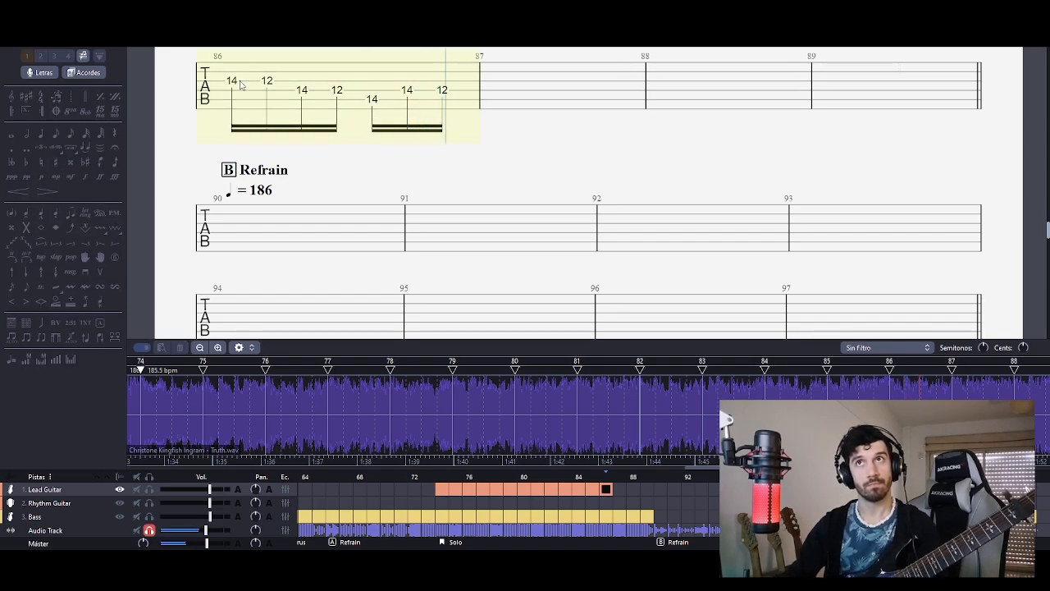
{"action": "key", "text": "space"}
{"action": "key", "text": "space"}
{"action": "key", "text": "space"}
{"action": "key", "text": "Right"}
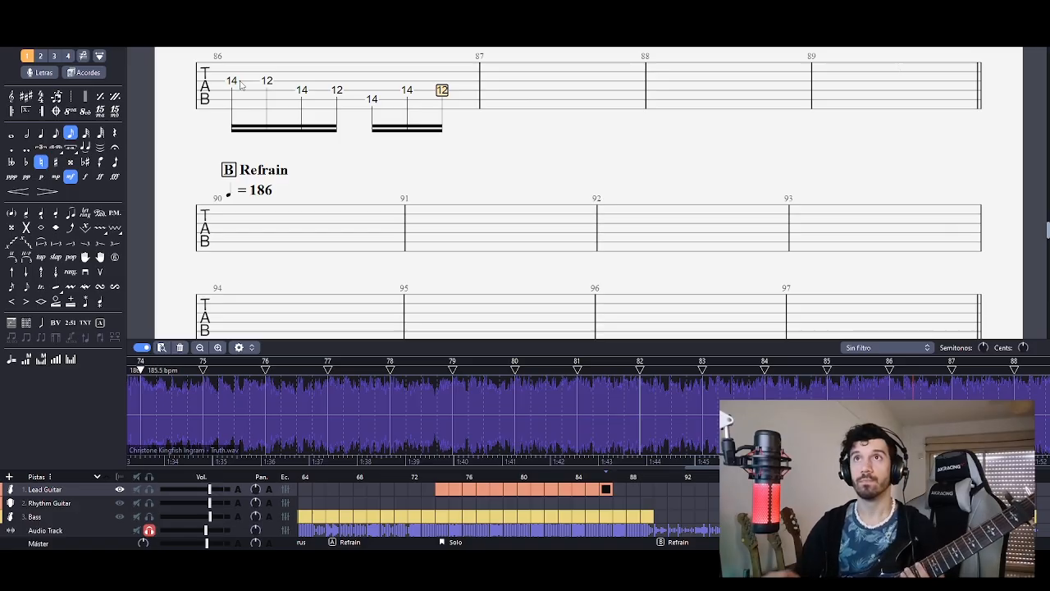
{"action": "key", "text": "Right"}
{"action": "key", "text": "Down"}
{"action": "type", "text": "14"}
{"action": "key", "text": "Right"}
{"action": "type", "text": "12"}
{"action": "key", "text": "Right"}
{"action": "key", "text": "Down"}
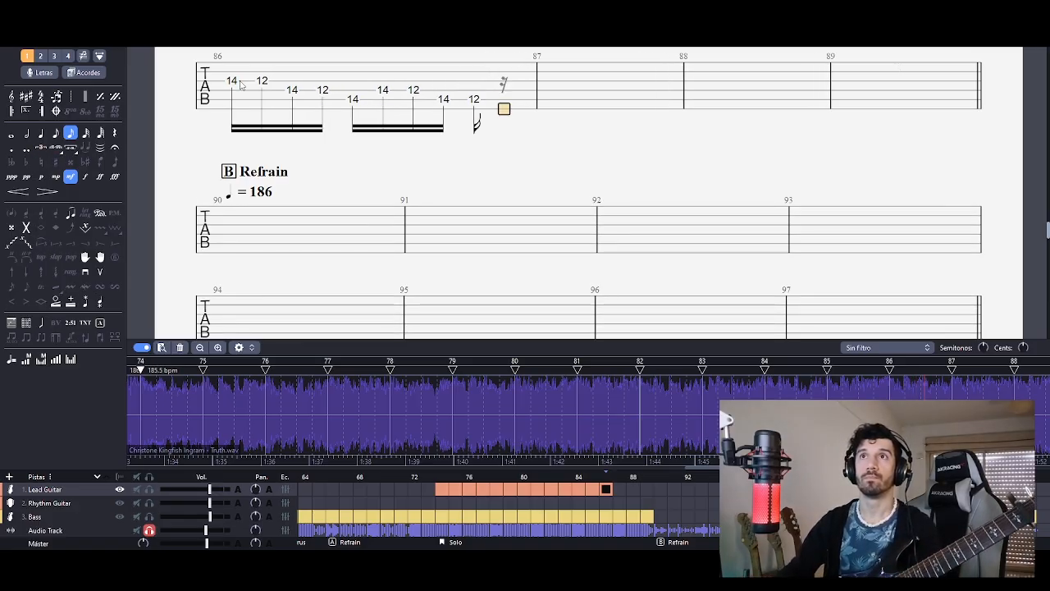
{"action": "type", "text": "15"}
- Replay the second half of bar 86, checking the fifth-string frets 14 and 12 and the sixth-string fret 15 by ear
{"action": "key", "text": "Left"}
{"action": "key", "text": "Left"}
{"action": "key", "text": "Left"}
{"action": "key", "text": "Left"}
{"action": "key", "text": "space"}
{"action": "key", "text": "space"}
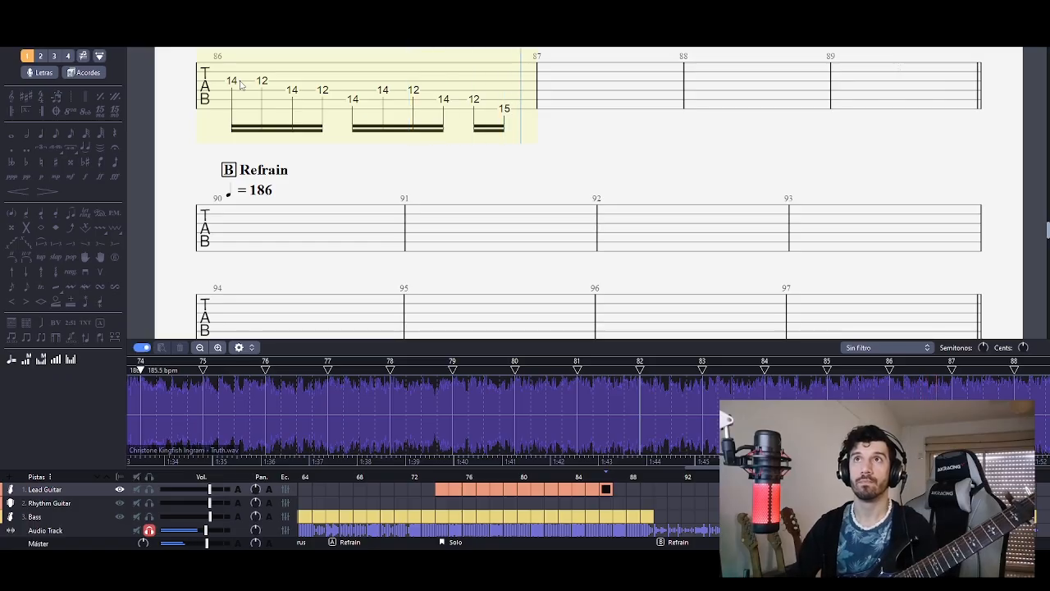
{"action": "key", "text": "Left"}
{"action": "key", "text": "Left"}
{"action": "key", "text": "Left"}
{"action": "key", "text": "Left"}
{"action": "key", "text": "space"}
{"action": "key", "text": "space"}
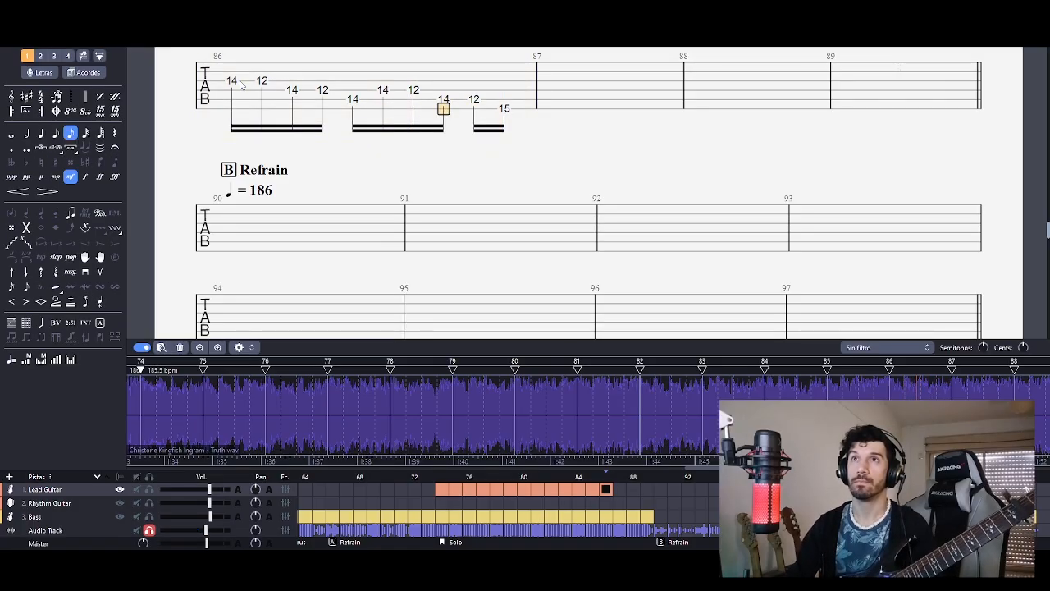
- Slide bar 86's fifth-string fret 14 into fret 12 and move the final sixth-string note to fifth-string fret 10
{"action": "key", "text": "Up"}
{"action": "key", "text": "s"}
{"action": "key", "text": "Right"}
{"action": "key", "text": "Right"}
{"action": "key", "text": "Down"}
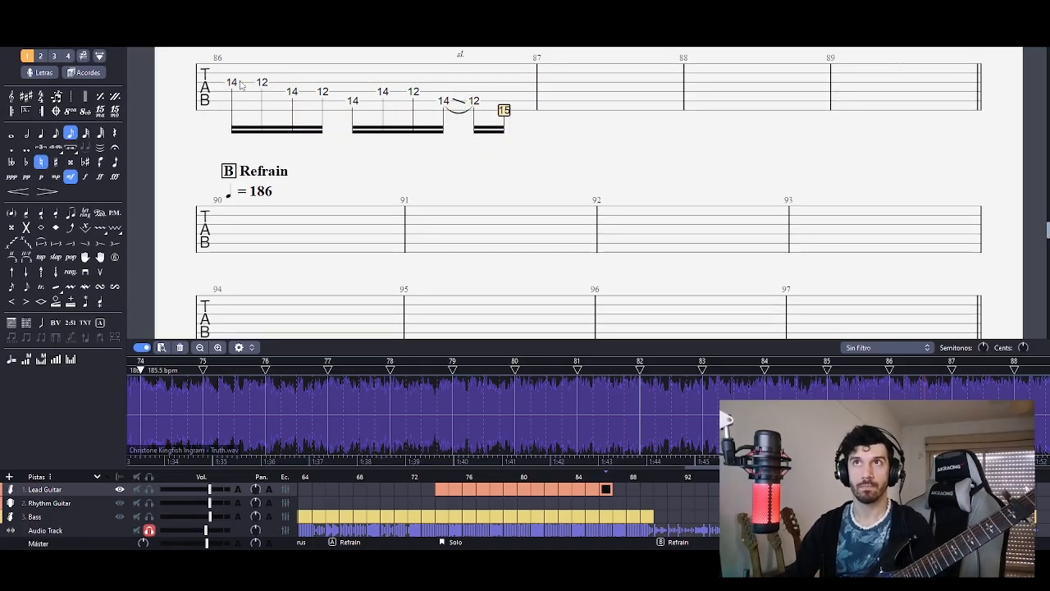
{"action": "key", "text": "alt+Up"}
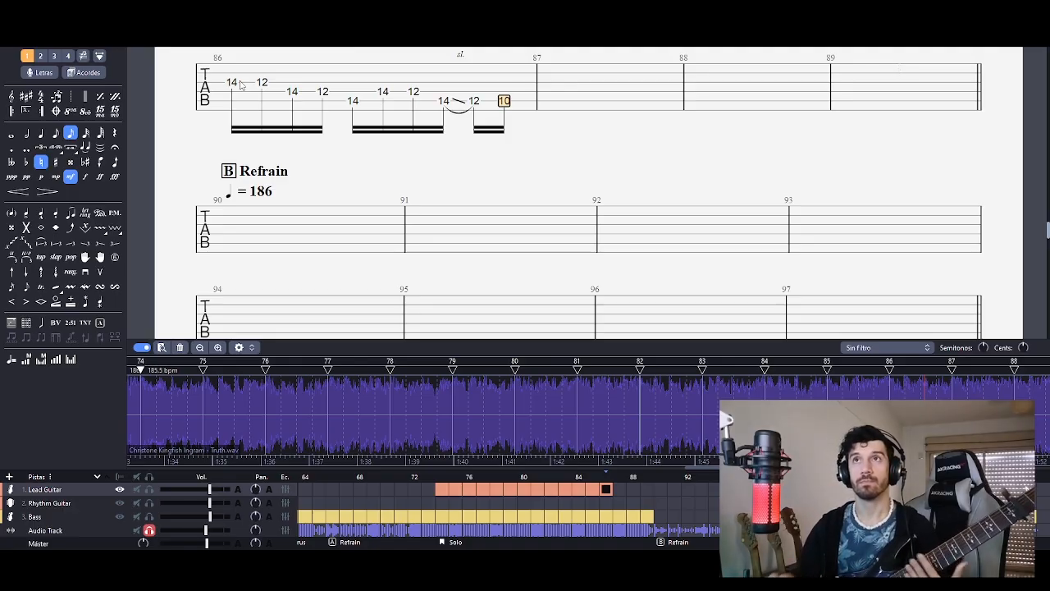
- Listen repeatedly to the passage around bar 86's fifth-string fret 10 to identify the following notes
{"action": "key", "text": "space"}
{"action": "key", "text": "space"}
{"action": "key", "text": "Left"}
{"action": "key", "text": "Left"}
{"action": "key", "text": "Left"}
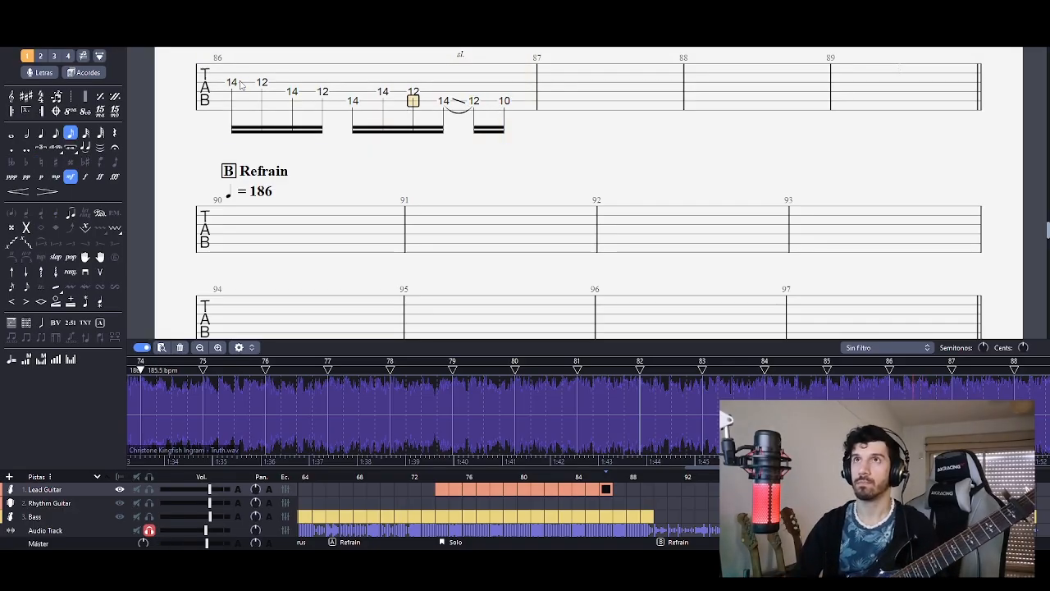
{"action": "key", "text": "space"}
{"action": "key", "text": "space"}
{"action": "key", "text": "space"}
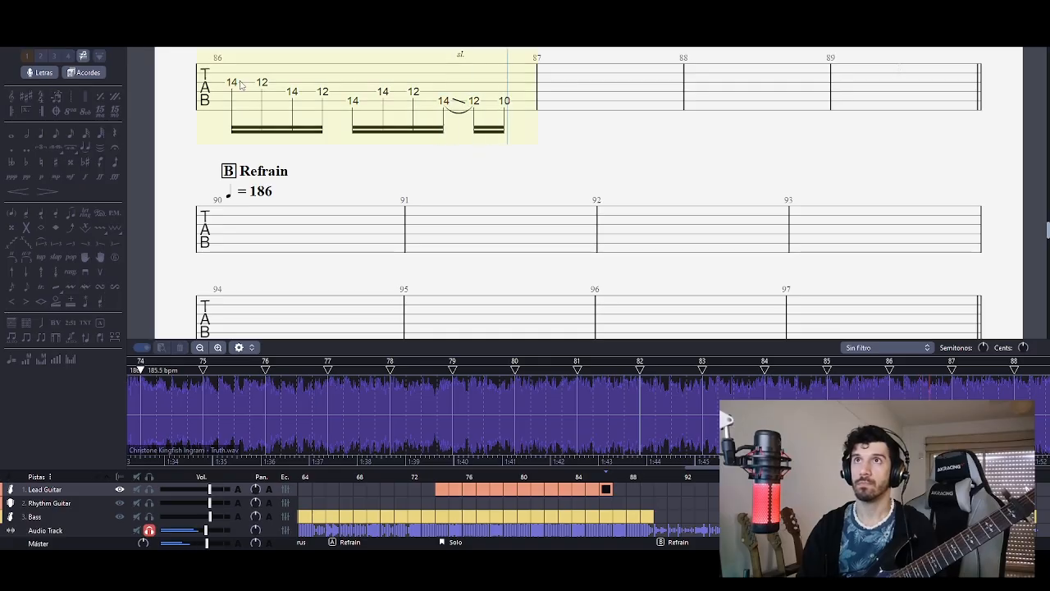
{"action": "key", "text": "space"}
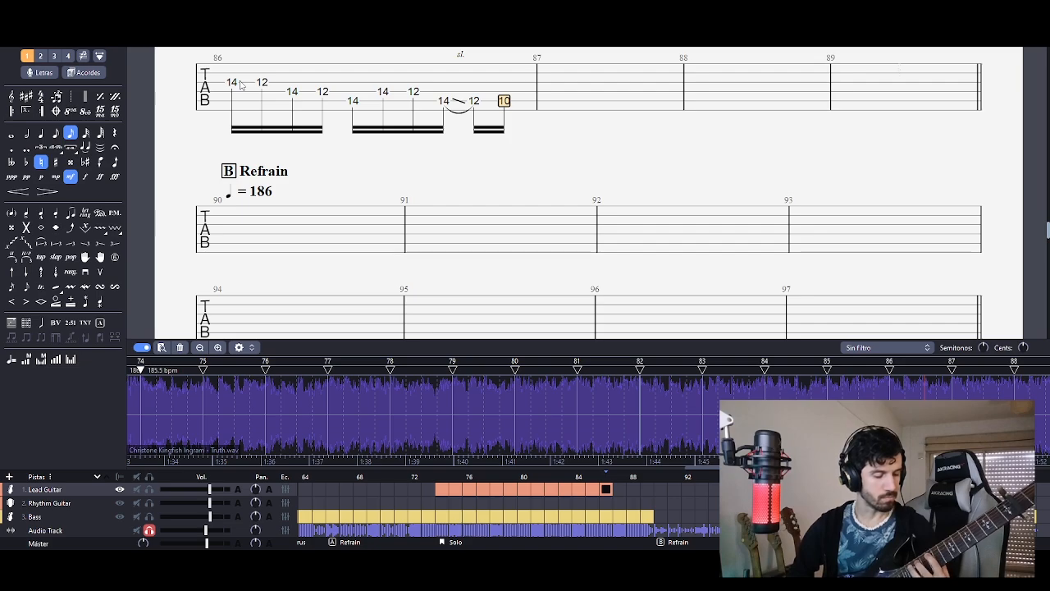
{"action": "key", "text": "space"}
{"action": "key", "text": "space"}
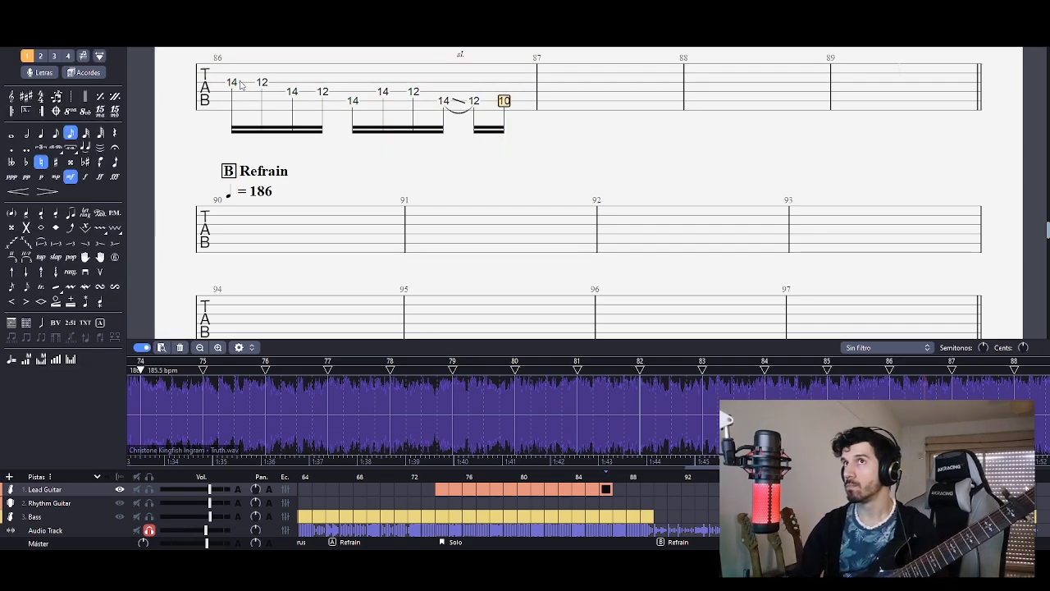
{"action": "key", "text": "space"}
{"action": "key", "text": "space"}
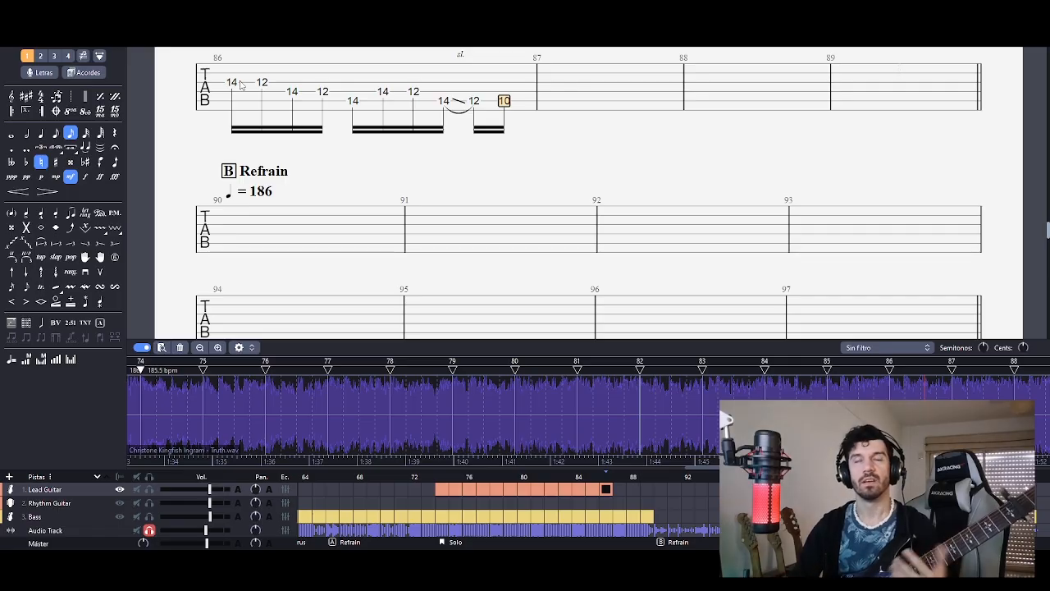
{"action": "key", "text": "space"}
{"action": "key", "text": "space"}
{"action": "key", "text": "space"}
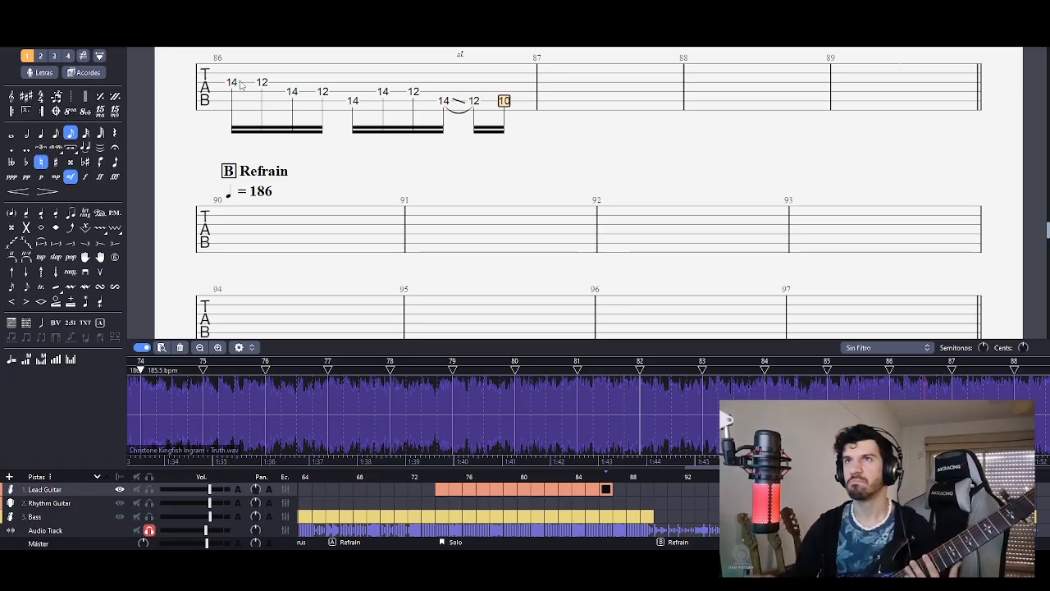
{"action": "key", "text": "space"}
{"action": "key", "text": "space"}
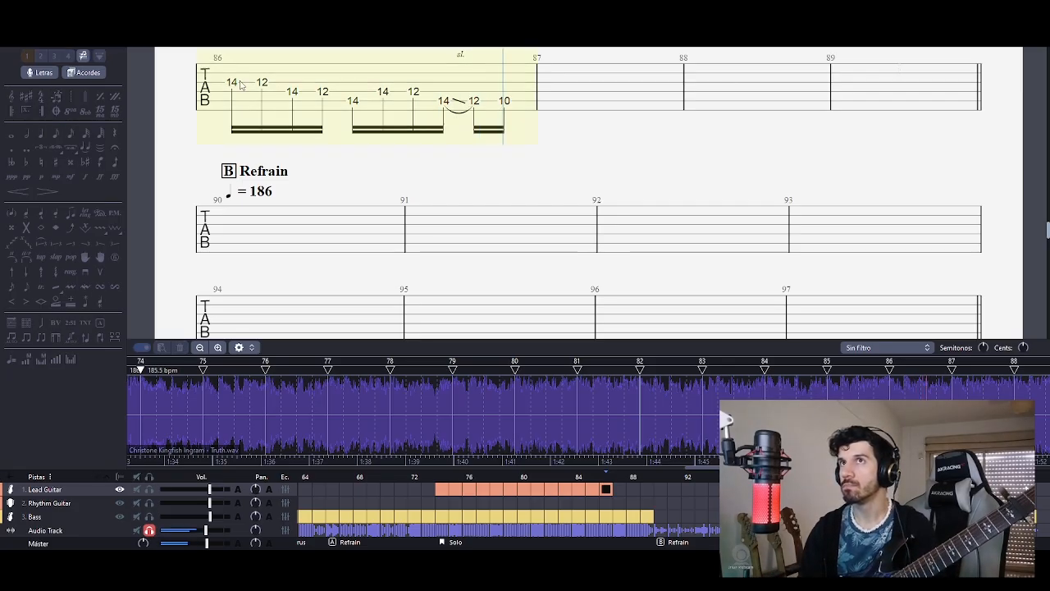
- Add a sixth-string fret 12 sixteenth after bar 86's fifth-string fret 10 and check it against the audio
{"action": "key", "text": "space"}
{"action": "key", "text": "Down"}
{"action": "key", "text": "Right"}
{"action": "type", "text": "12"}
{"action": "key", "text": "Left"}
{"action": "key", "text": "Left"}
{"action": "key", "text": "space"}
{"action": "key", "text": "space"}
{"action": "key", "text": "space"}
{"action": "key", "text": "space"}
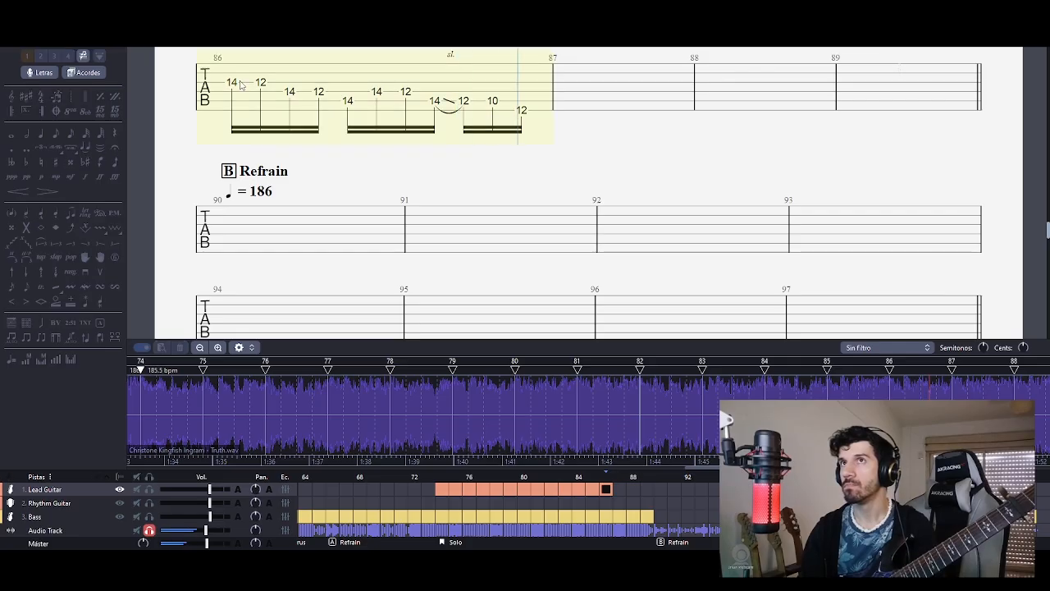
{"action": "key", "text": "Right"}
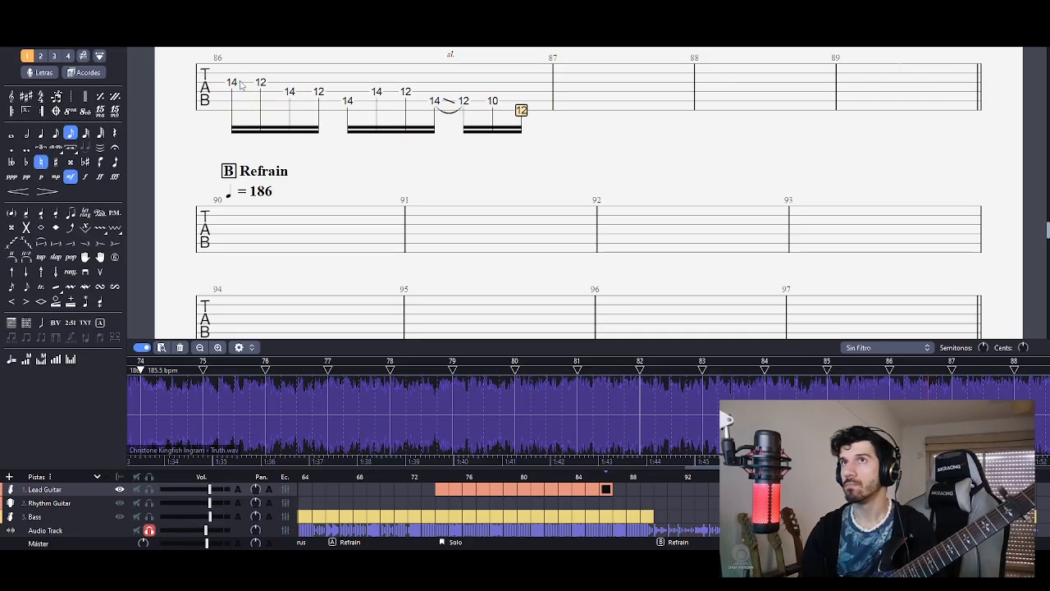
- Add a sixth-string fret 10 sixteenth to complete bar 86's third beat and check it by ear
{"action": "key", "text": "space"}
{"action": "key", "text": "space"}
{"action": "key", "text": "Right"}
{"action": "type", "text": "10"}
{"action": "key", "text": "Left"}
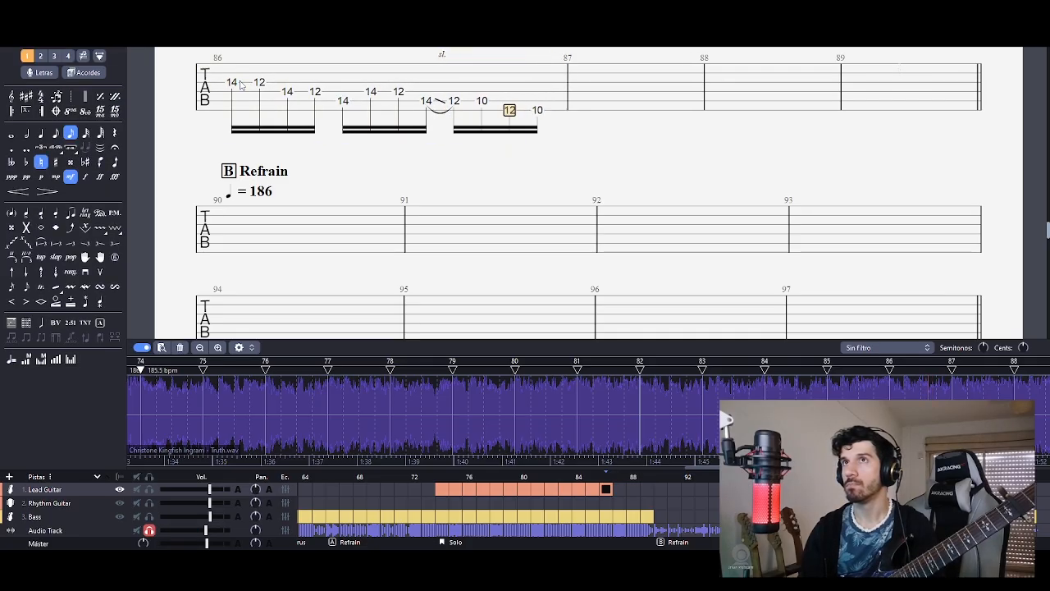
{"action": "key", "text": "space"}
{"action": "key", "text": "space"}
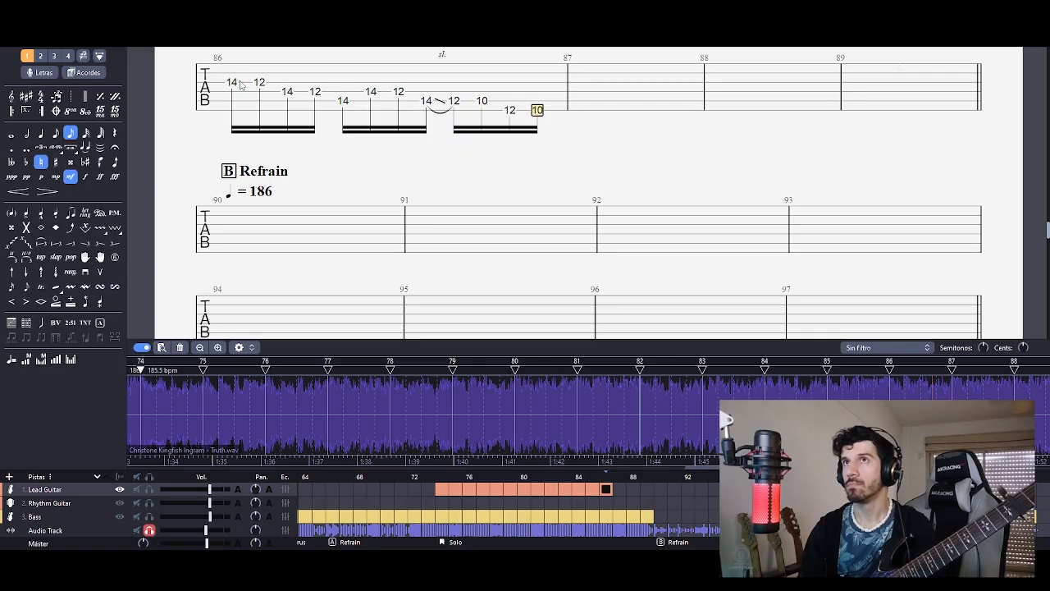
- Start bar 86's last beat with fifth-string frets 12 and 14 and connect them with a slide
{"action": "key", "text": "space"}
{"action": "key", "text": "space"}
{"action": "key", "text": "Right"}
{"action": "key", "text": "Up"}
{"action": "type", "text": "12"}
{"action": "key", "text": "Left"}
{"action": "key", "text": "space"}
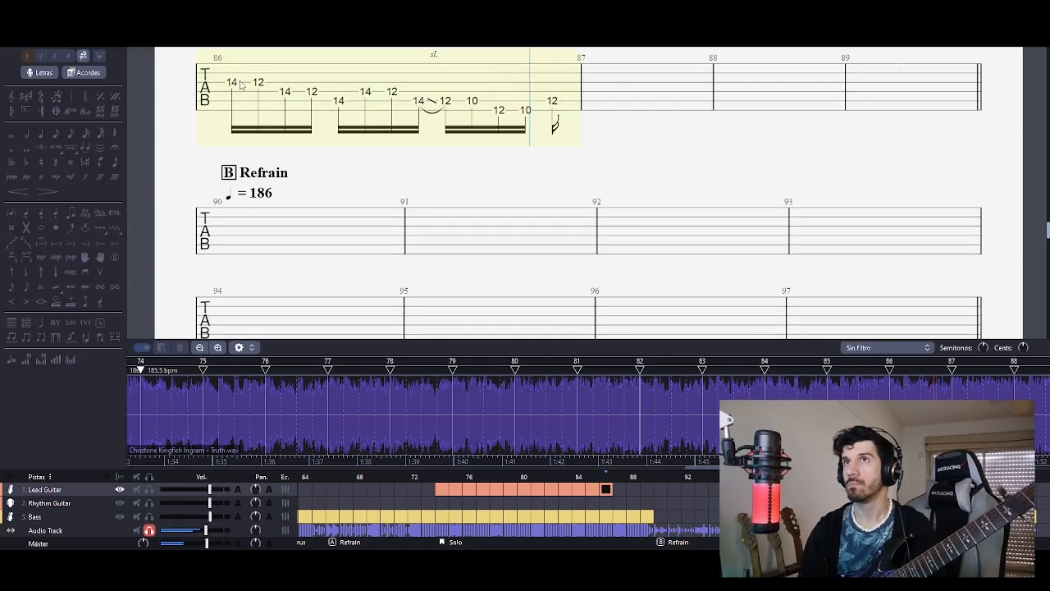
{"action": "key", "text": "space"}
{"action": "key", "text": "Right"}
{"action": "type", "text": "14"}
{"action": "key", "text": "Left"}
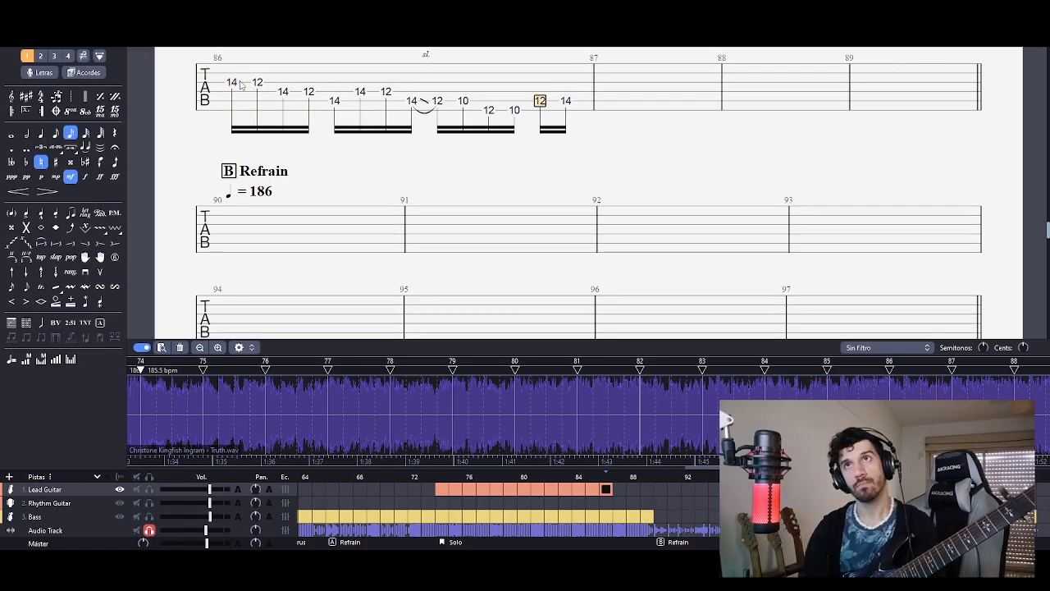
{"action": "key", "text": "s"}
- Listen repeatedly to bar 86's last beat and check the rhythm of the slide from fret 12 to 14
{"action": "key", "text": "Left"}
{"action": "key", "text": "Left"}
{"action": "key", "text": "space"}
{"action": "key", "text": "space"}
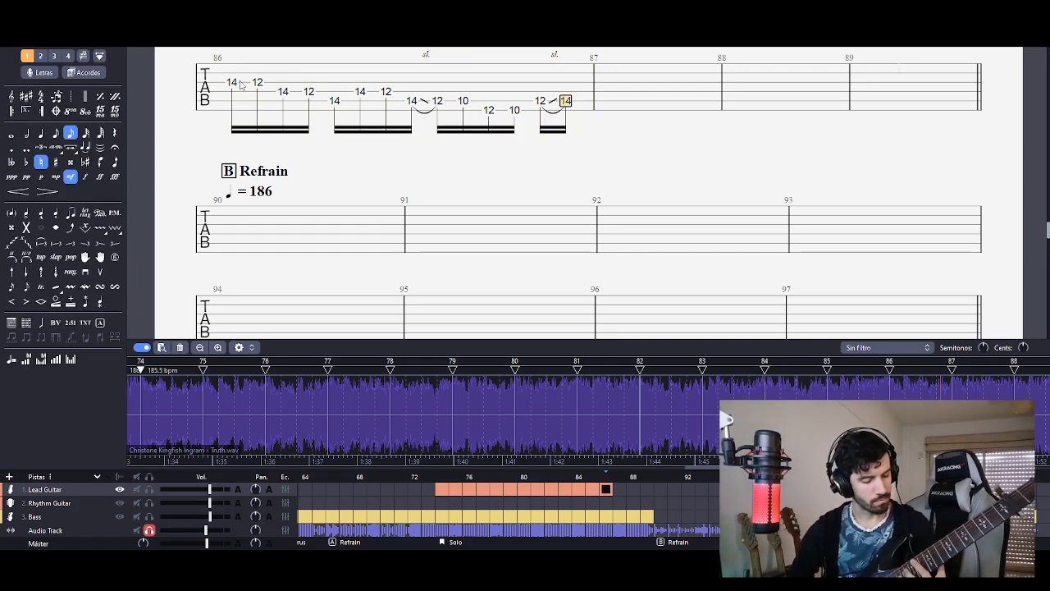
{"action": "key", "text": "space"}
{"action": "key", "text": "space"}
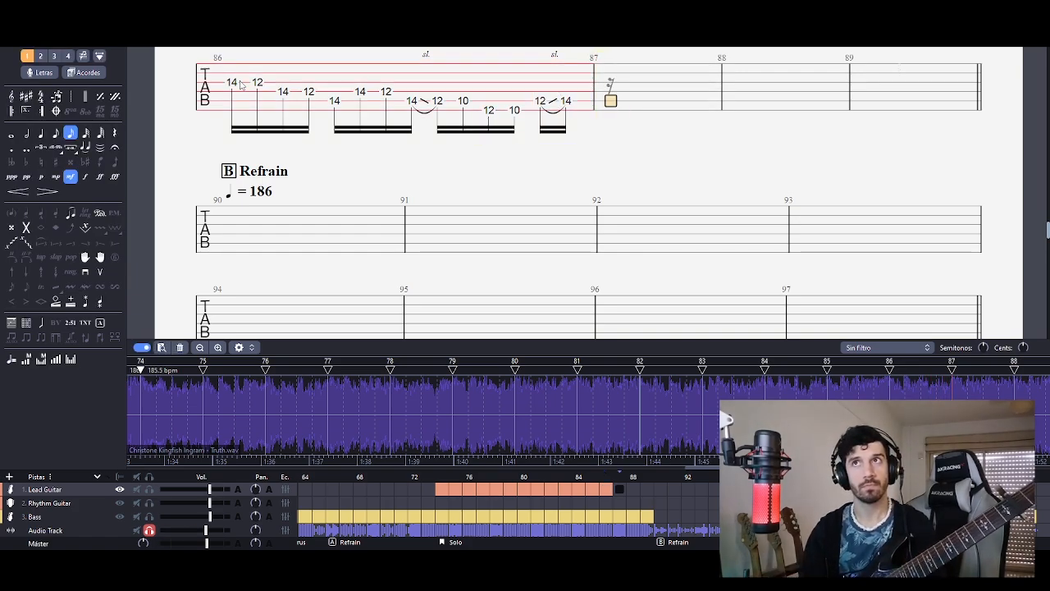
{"action": "key", "text": "Left"}
{"action": "key", "text": "Left"}
{"action": "key", "text": "space"}
{"action": "key", "text": "space"}
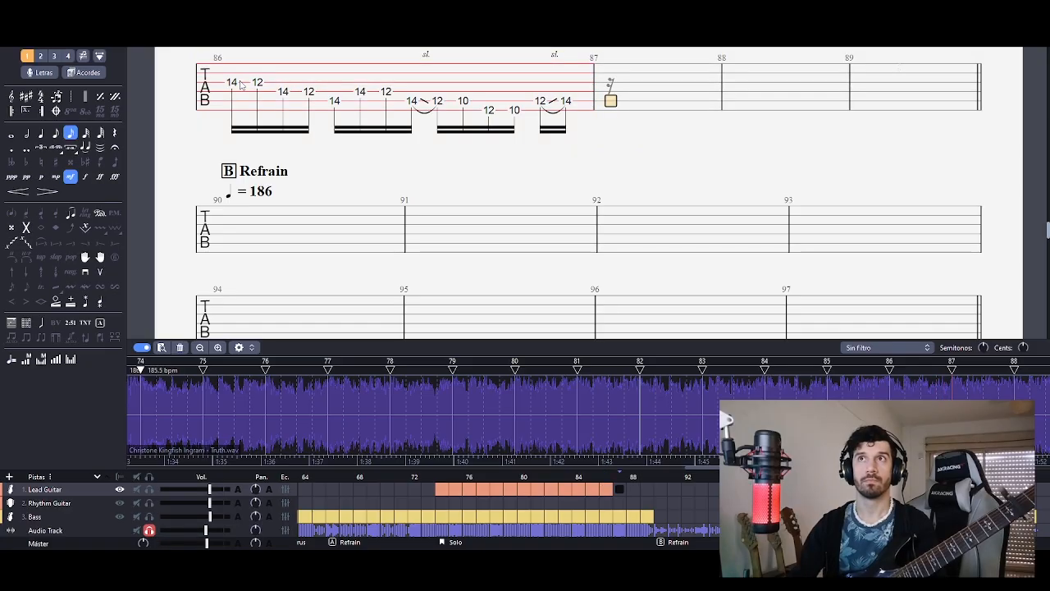
{"action": "key", "text": "Left"}
{"action": "key", "text": "Left"}
{"action": "key", "text": "space"}
{"action": "key", "text": "space"}
- Lengthen bar 86's last two notes, fifth-string frets 12 and 14, to eighth notes
{"action": "key", "text": "Left"}
{"action": "key", "text": "minus"}
{"action": "key", "text": "Right"}
{"action": "key", "text": "minus"}
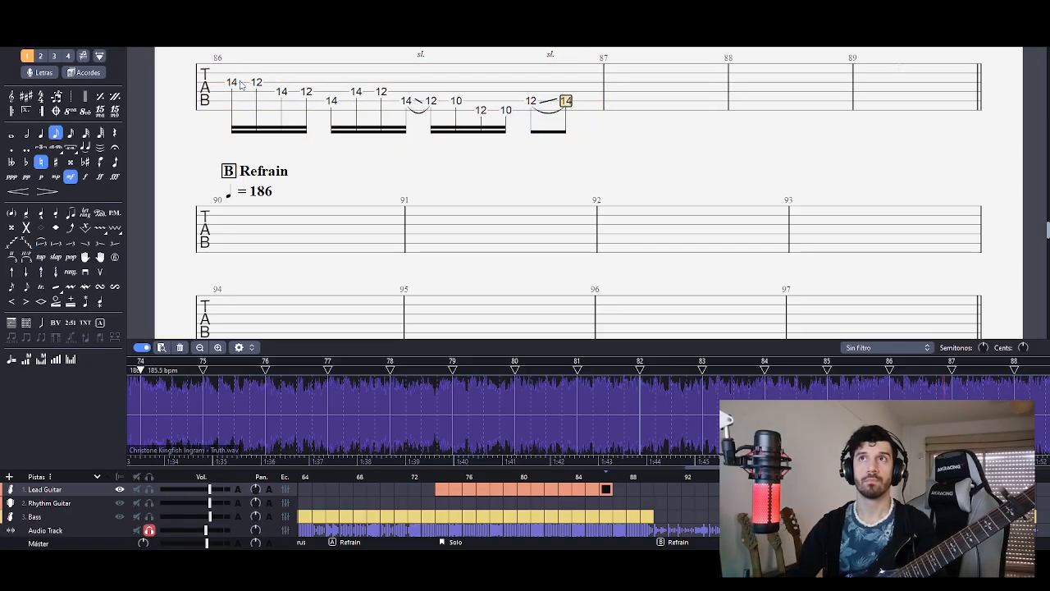
- Replay the end of bar 86 and enter a fourth-string fret 12 eighth note at the start of bar 87
{"action": "key", "text": "Left"}
{"action": "key", "text": "space"}
{"action": "key", "text": "space"}
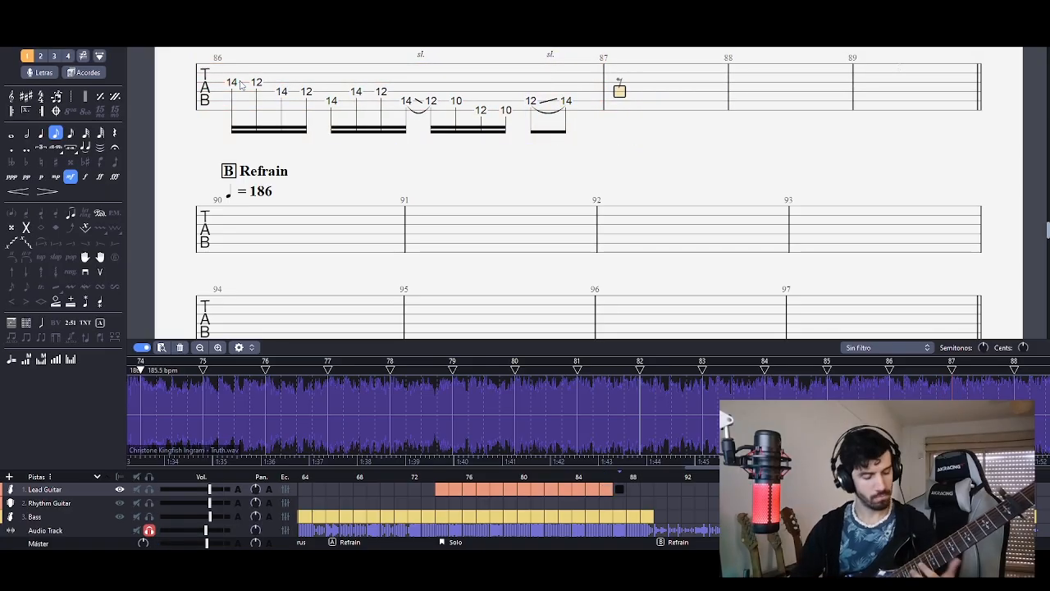
{"action": "type", "text": "12"}
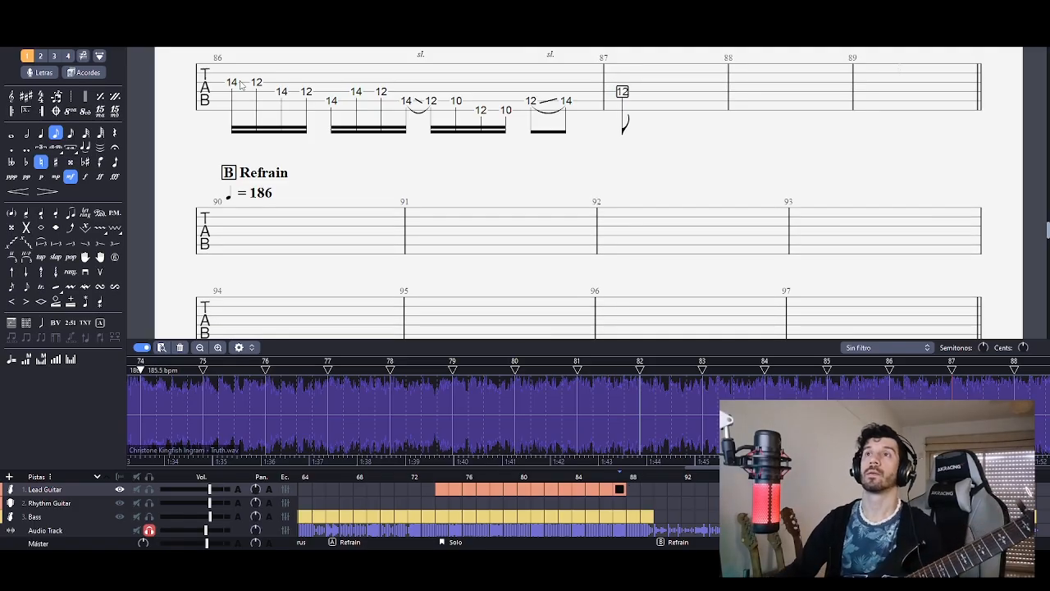
- Lengthen bar 87's fourth-string fret 12 to a half note and add eighth-note frets 14 and 16, checking them against the audio
{"action": "key", "text": "space"}
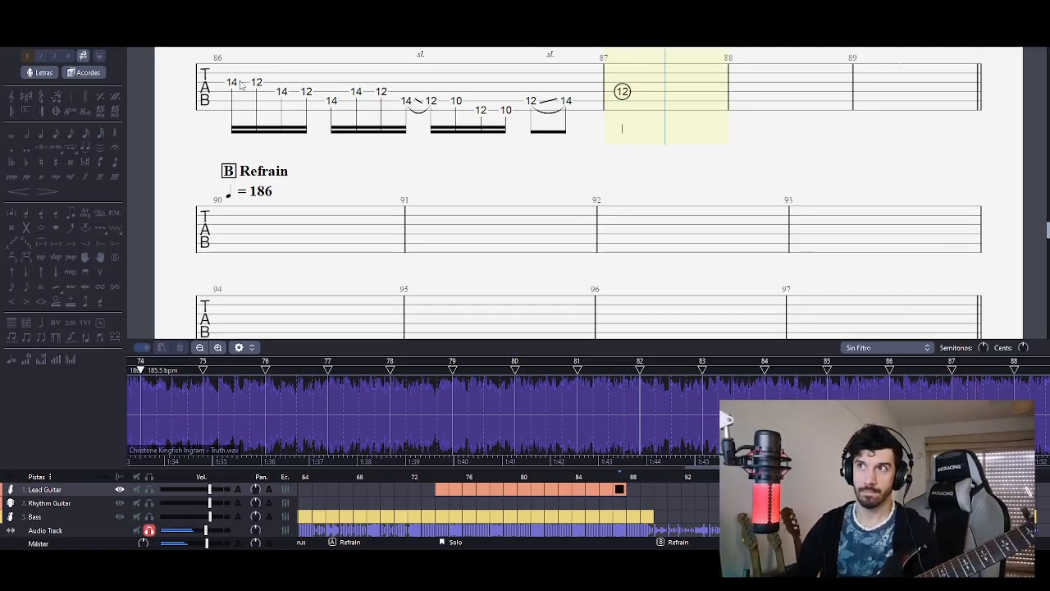
{"action": "key", "text": "space"}
{"action": "key", "text": "space"}
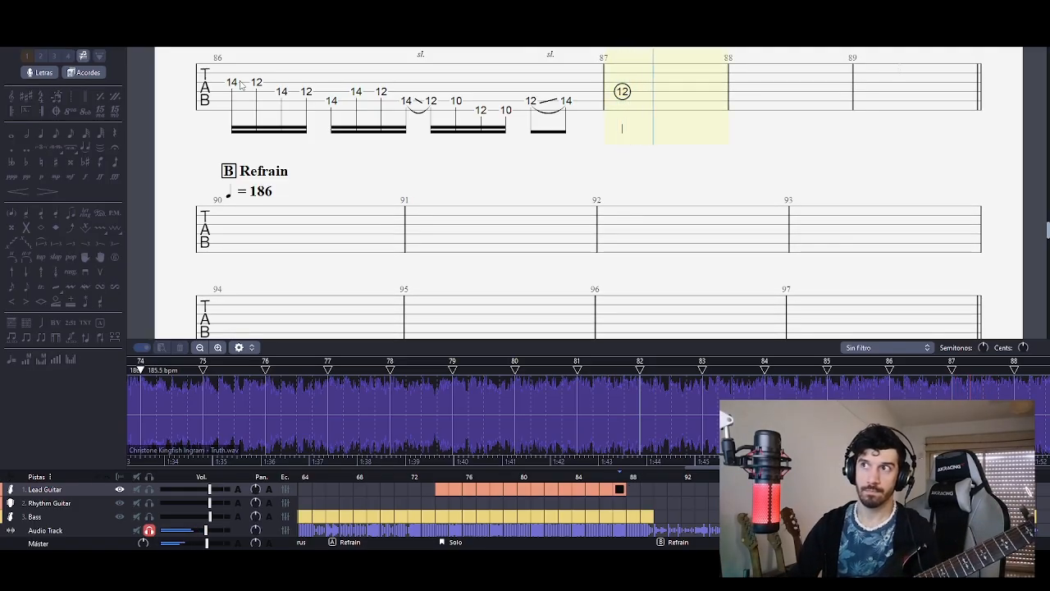
{"action": "key", "text": "space"}
{"action": "key", "text": "space"}
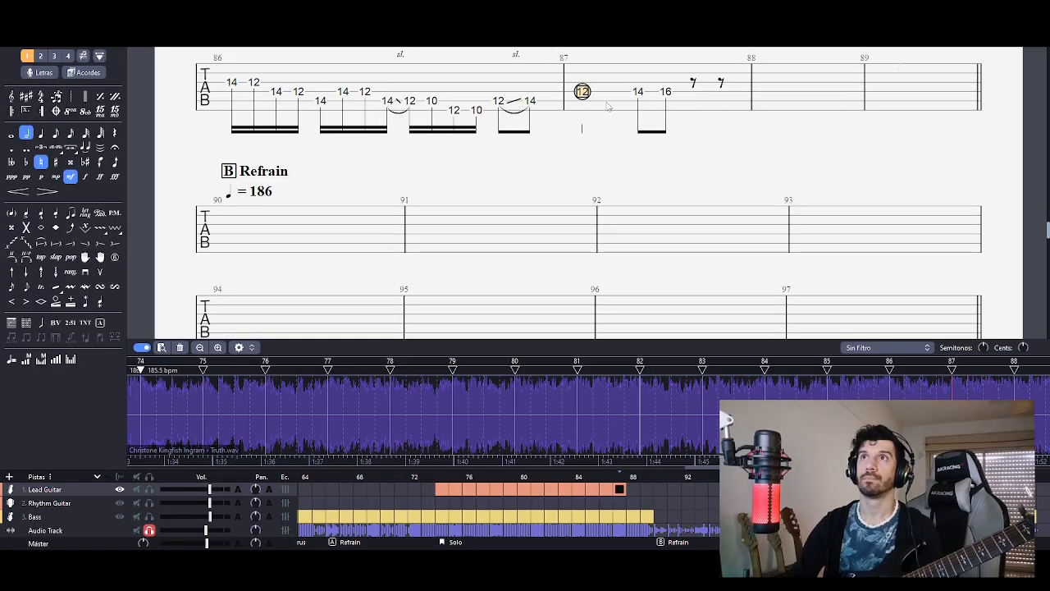
{"action": "key", "text": "space"}
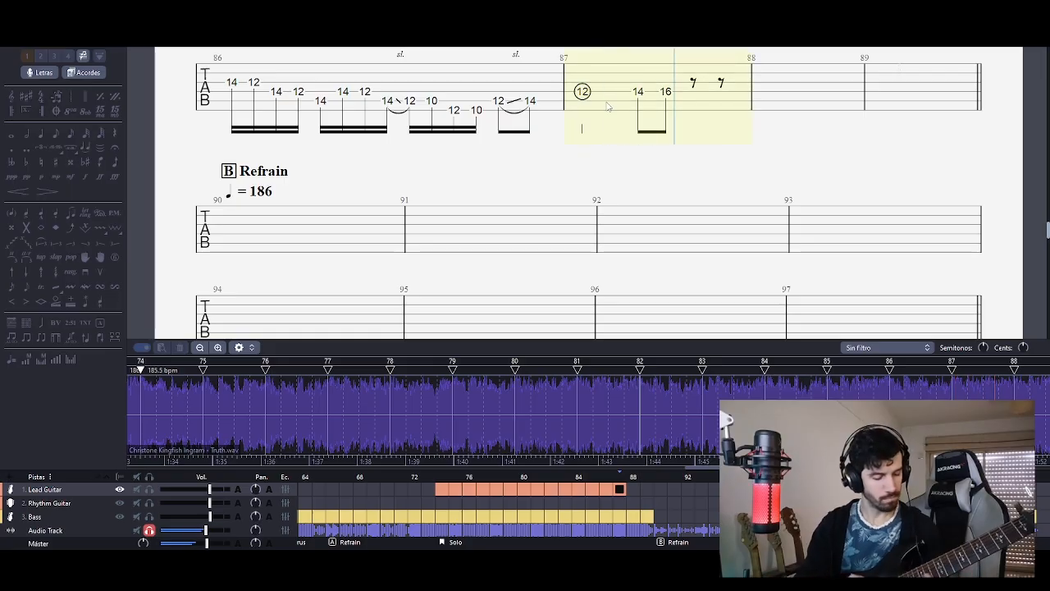
{"action": "key", "text": "space"}
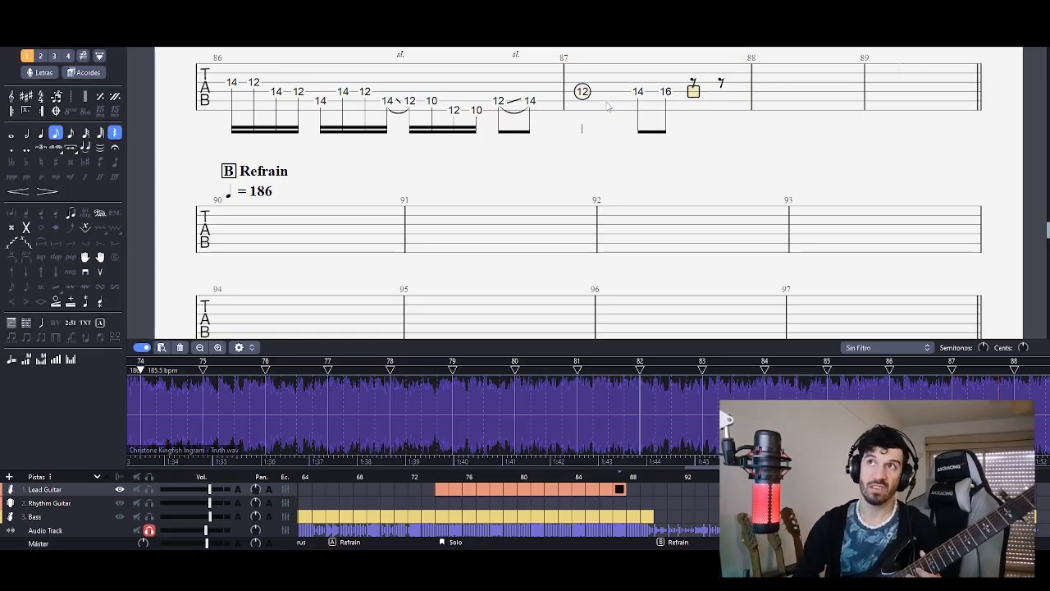
- Replay bar 87 and move its fourth-string fret 16 note to fret 11 on the third string
{"action": "left_click", "coordinate": [607, 105]}
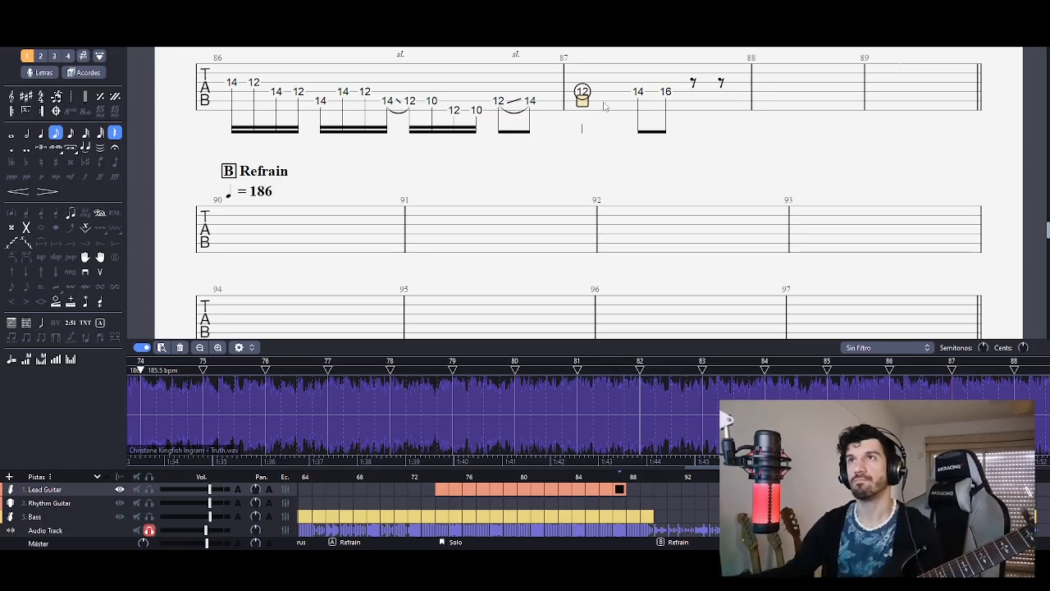
{"action": "key", "text": "space"}
{"action": "key", "text": "space"}
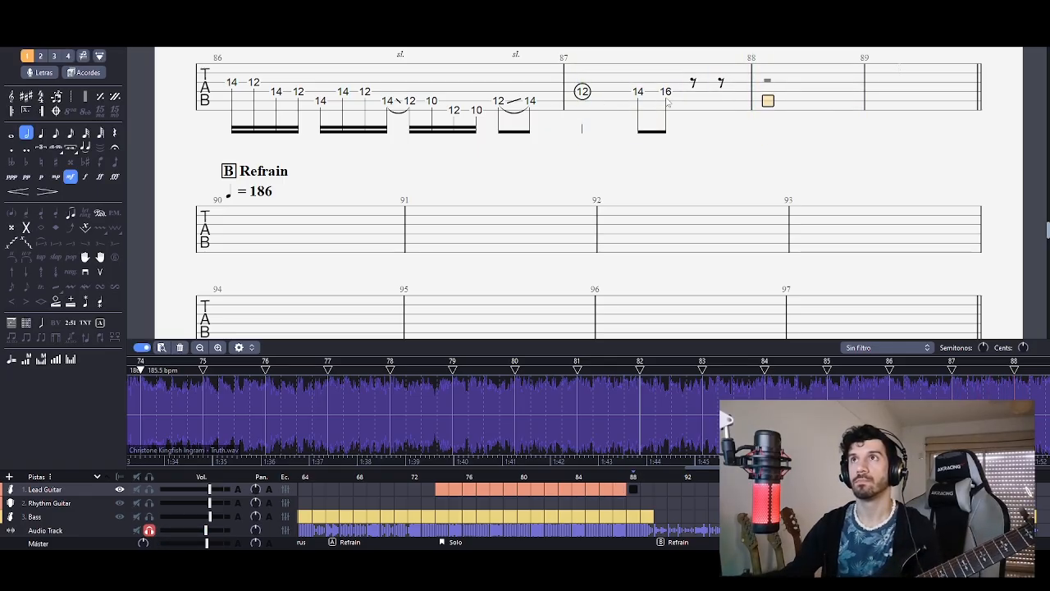
{"action": "left_click", "coordinate": [665, 92]}
{"action": "key", "text": "ctrl+Up"}
{"action": "key", "text": "space"}
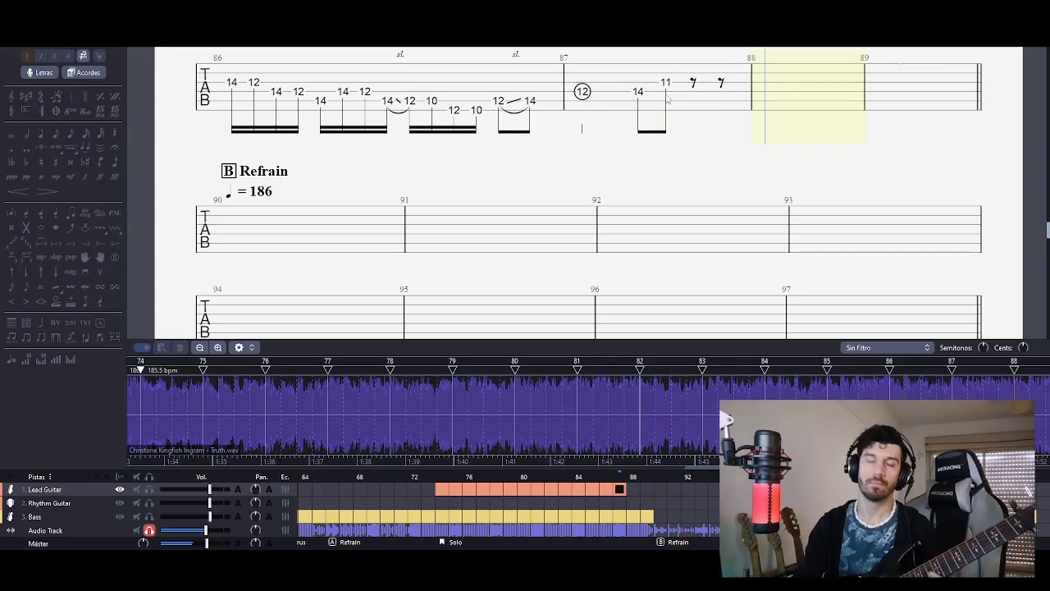
{"action": "key", "text": "space"}
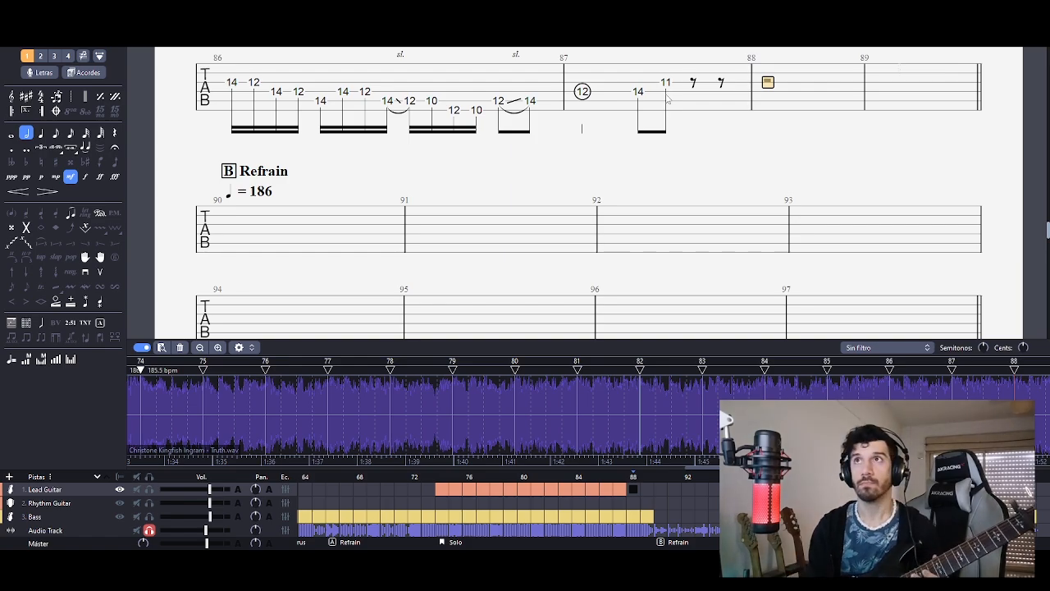
- Rewrite bar 87's ending as a quarter-note triplet of frets 14, 11 and 14 and check it with the lead guitar audible
{"action": "key", "text": "space"}
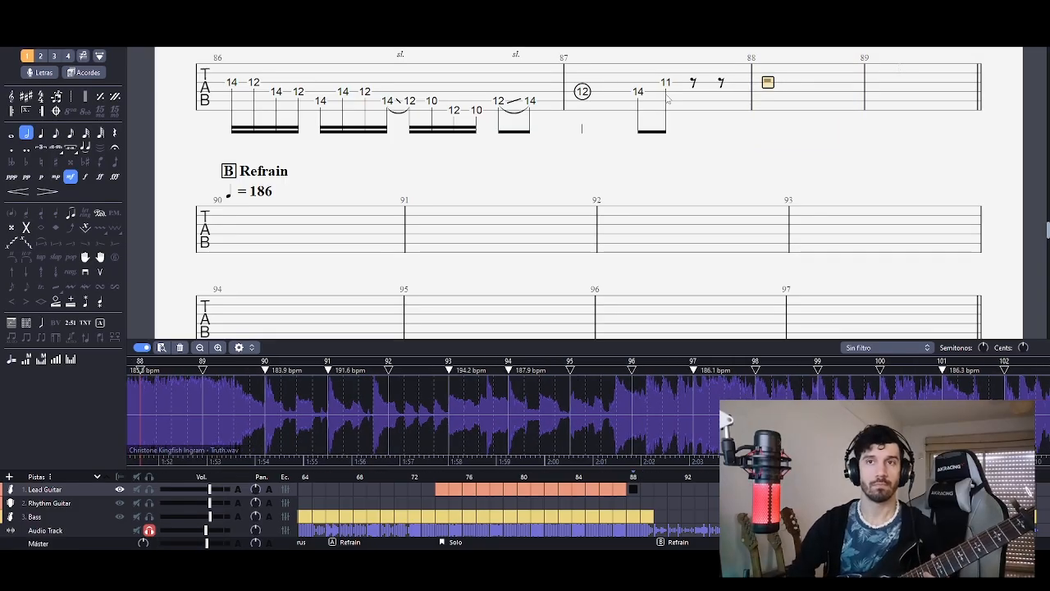
{"action": "left_click", "coordinate": [151, 491]}
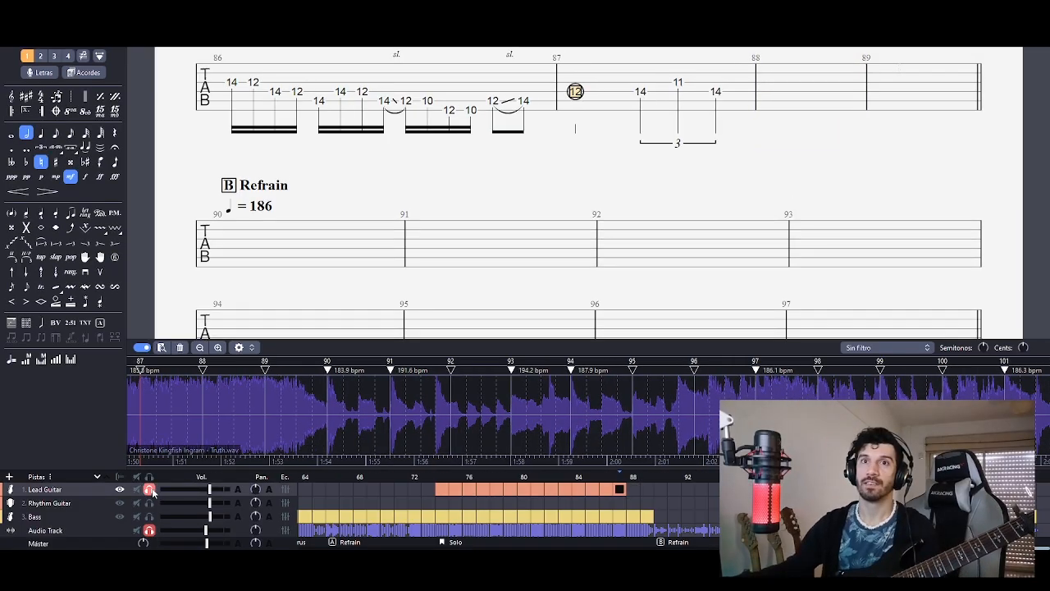
{"action": "key", "text": "space"}
{"action": "key", "text": "space"}
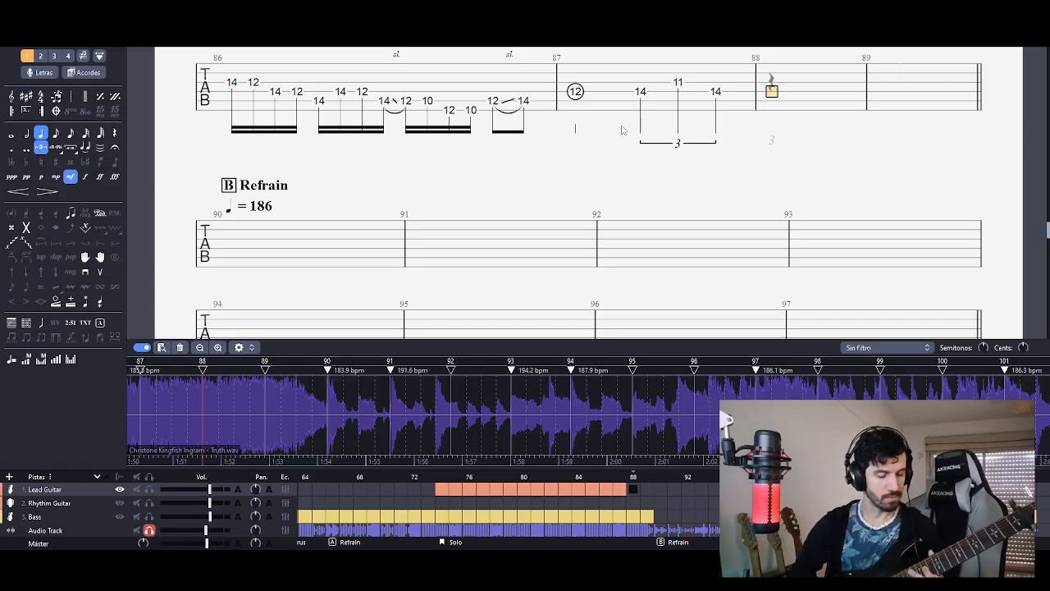
- Begin bar 88 on the fourth string with eighth-note fret 12 sliding to quarter-note fret 14, followed by eighth-note fret 12
{"action": "type", "text": "12"}
{"action": "key", "text": "space"}
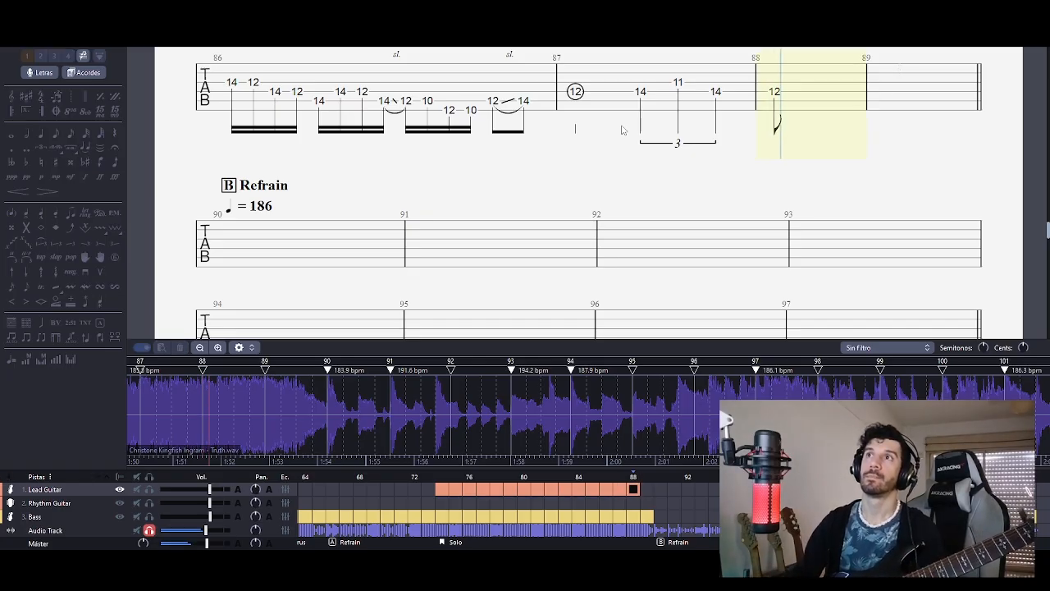
{"action": "key", "text": "space"}
{"action": "key", "text": "minus"}
{"action": "key", "text": "Right"}
{"action": "type", "text": "14"}
{"action": "type", "text": "12"}
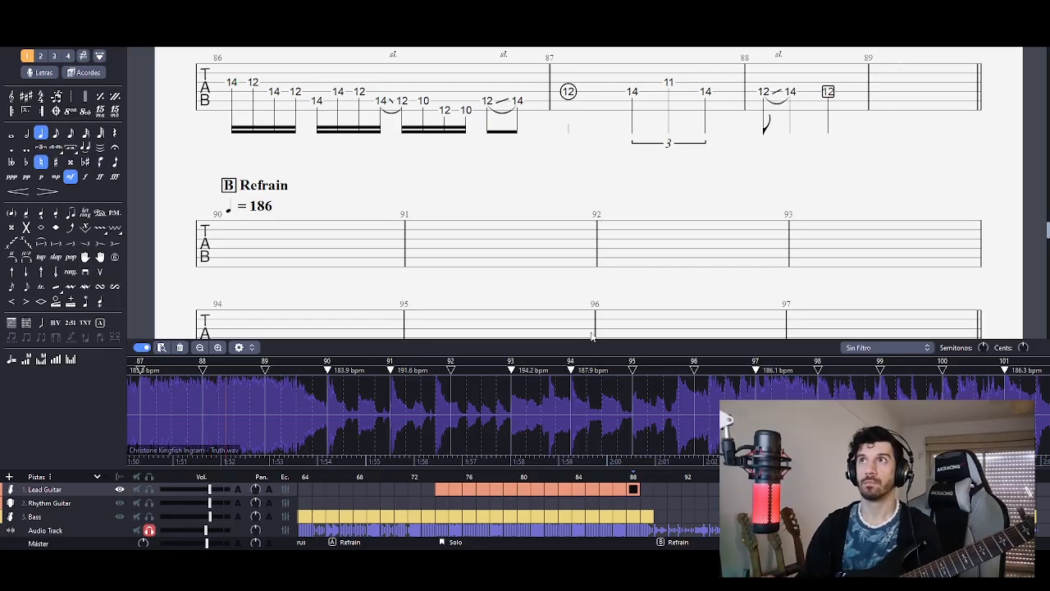
{"action": "key", "text": "plus"}
{"action": "key", "text": "space"}
{"action": "key", "text": "space"}
{"action": "key", "text": "Right"}
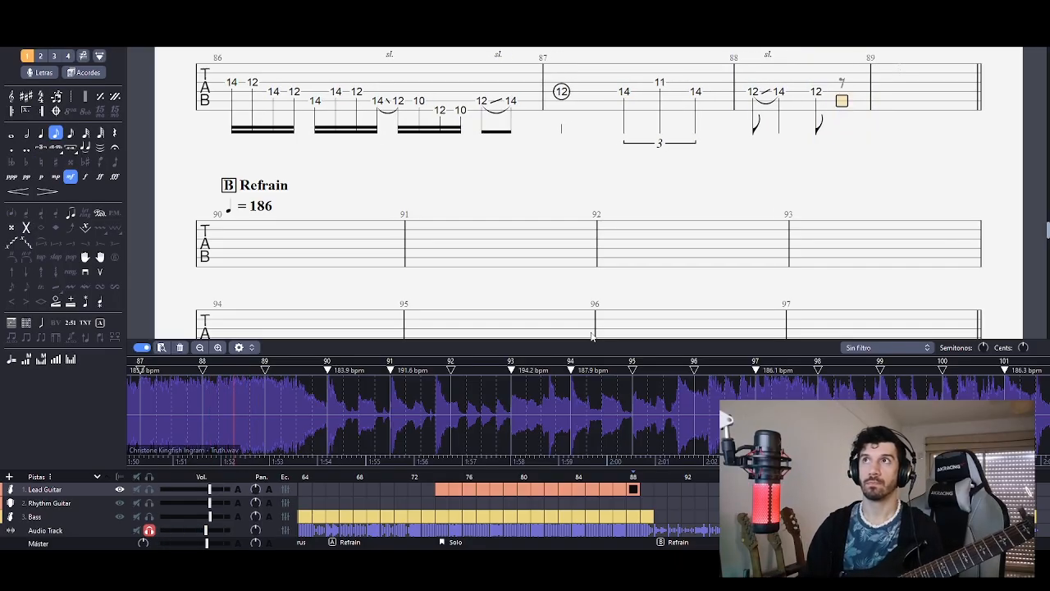
- Add fifth-string fret 14 at the end of bar 88, lengthen it to a half note and apply vibrato
{"action": "type", "text": "14"}
{"action": "key", "text": "space"}
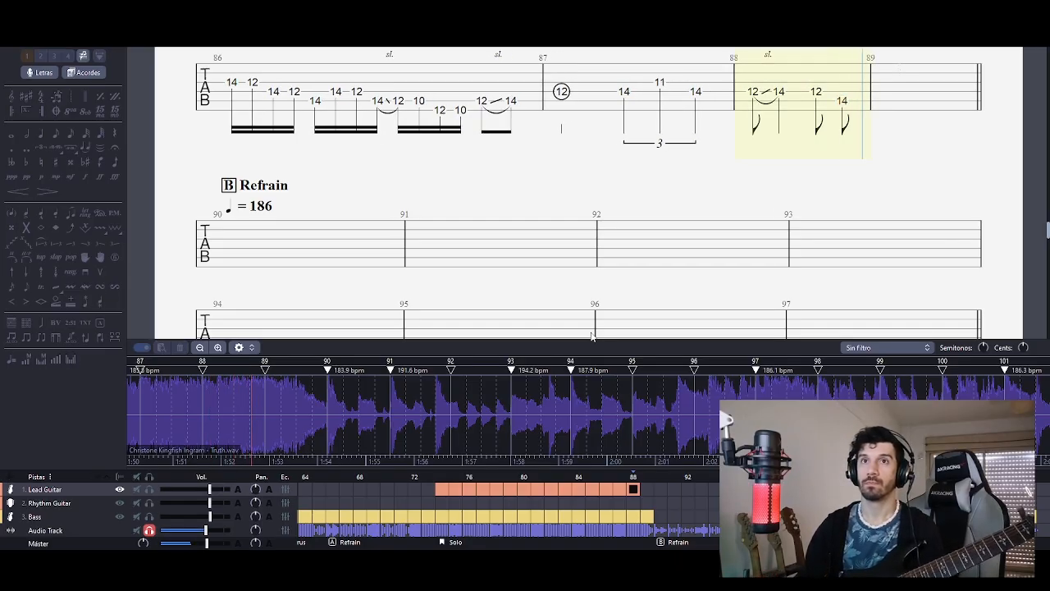
{"action": "key", "text": "space"}
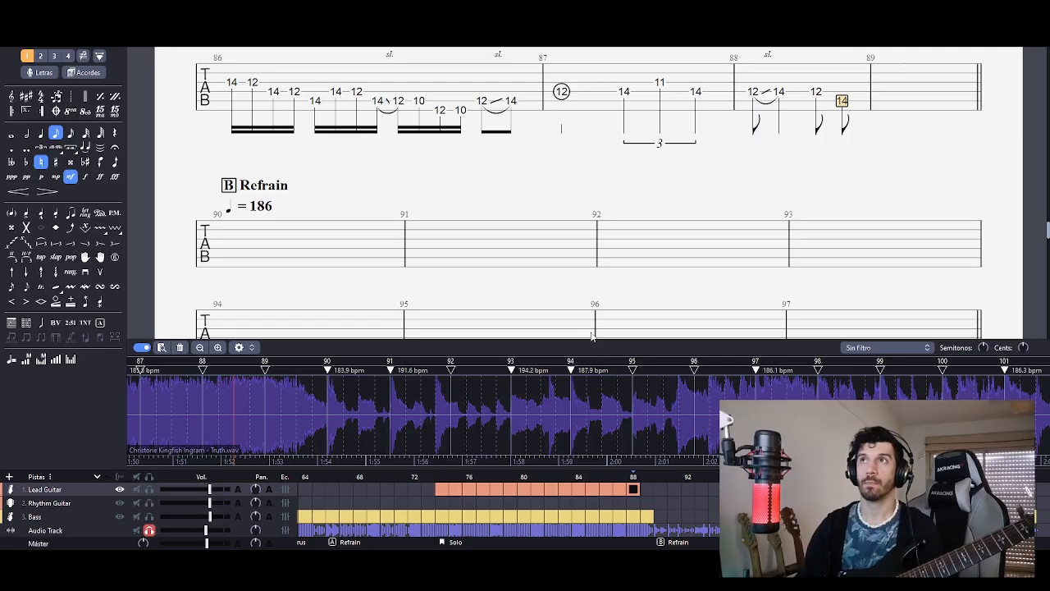
{"action": "key", "text": "minus"}
{"action": "key", "text": "minus"}
{"action": "key", "text": "v"}
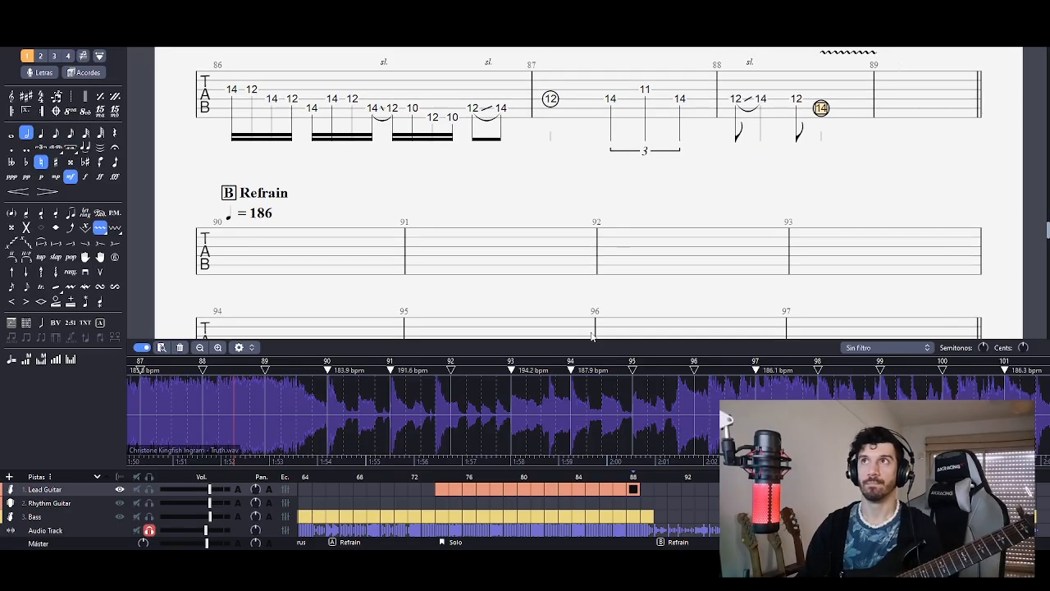
{"action": "key", "text": "space"}
{"action": "key", "text": "space"}
- Tie the fret 14 into bar 89 as a half note plus an eighth note, ending with a downward slide-out and dotted quarter rest
{"action": "key", "text": "Right"}
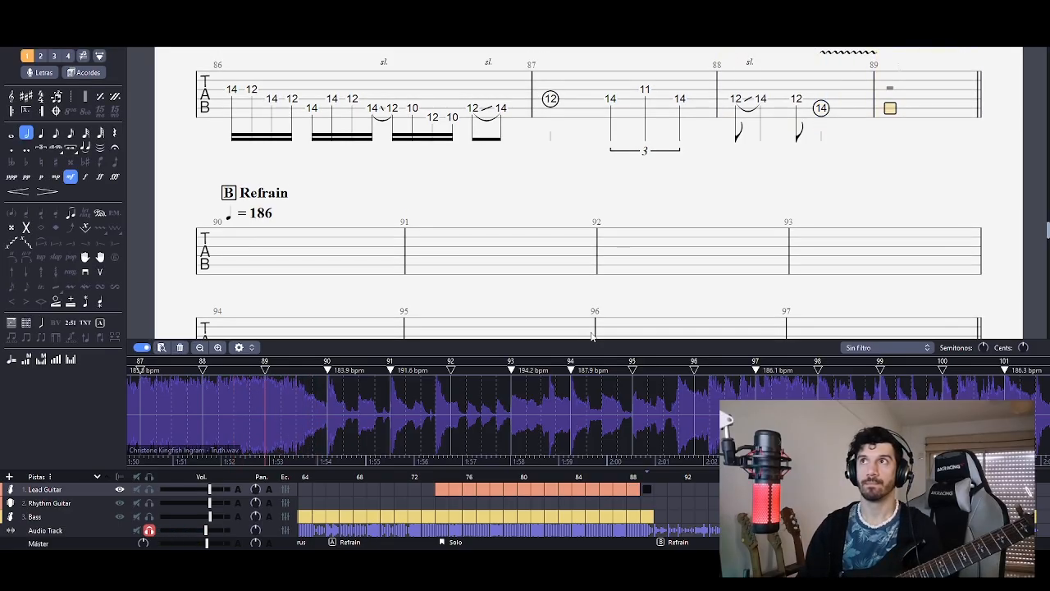
{"action": "key", "text": "l"}
{"action": "key", "text": "space"}
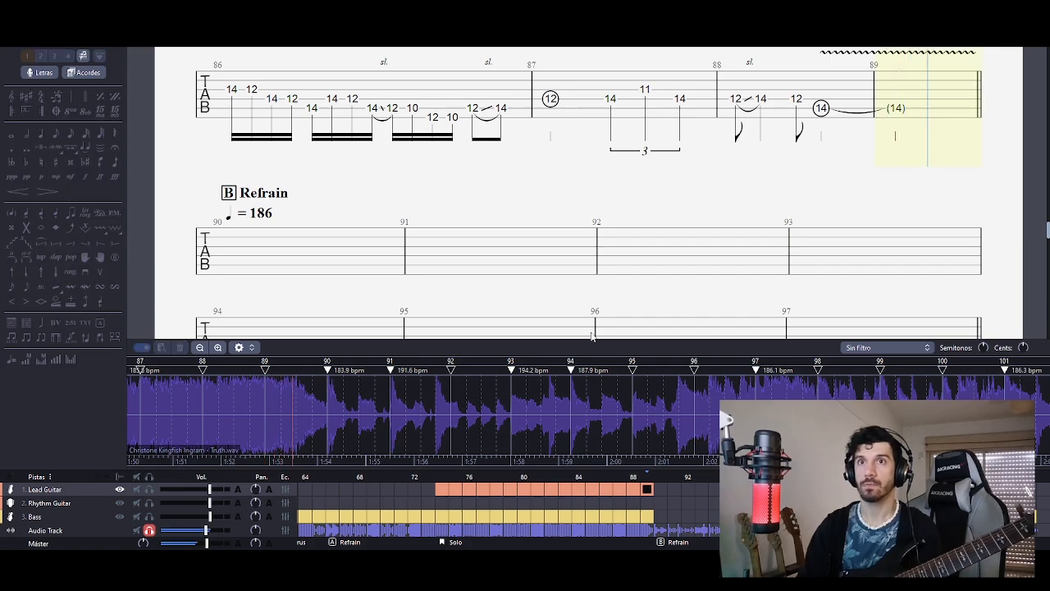
{"action": "key", "text": "space"}
{"action": "key", "text": "space"}
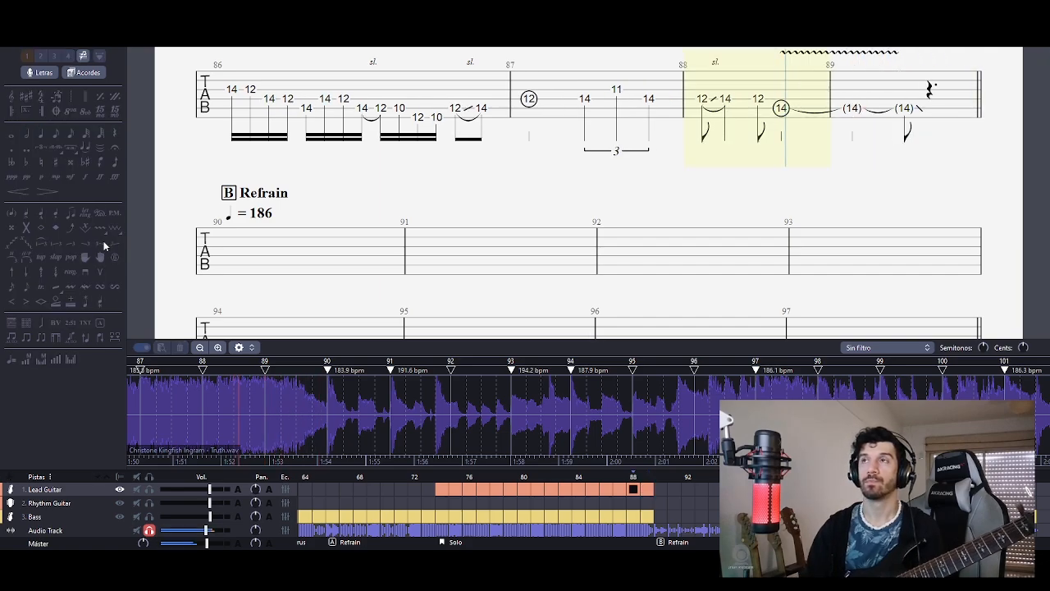
{"action": "key", "text": "space"}
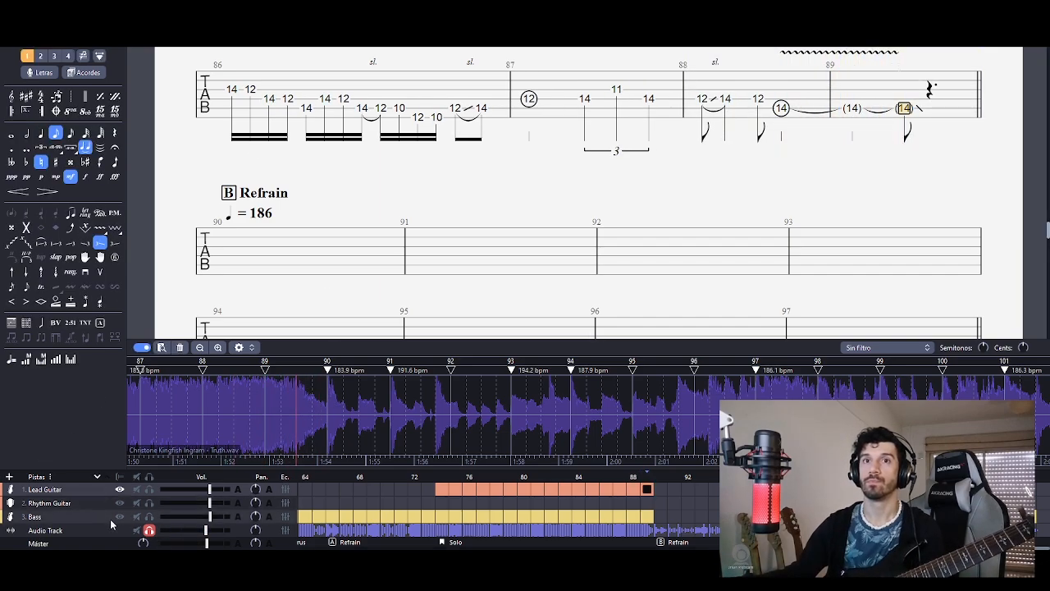
- Solo the lead guitar alongside the audio track and listen to the closing phrase from bar 88 into the Refrain
{"action": "left_click", "coordinate": [149, 489]}
{"action": "left_click", "coordinate": [725, 90]}
{"action": "key", "text": "space"}
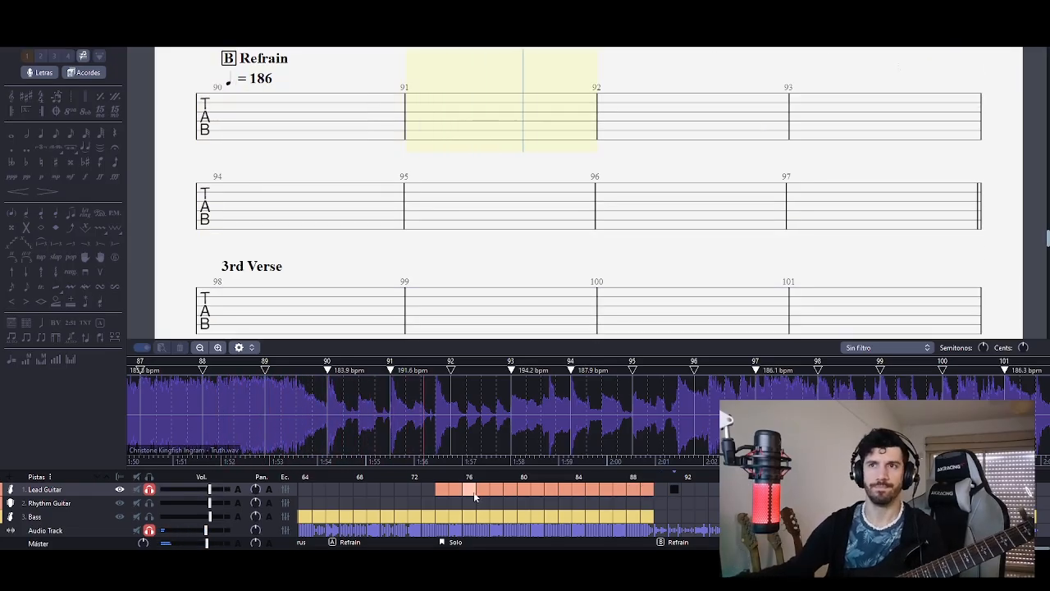
{"action": "key", "text": "space"}
- Return to the solo's start at bar 74, look over the tablature and play back bar 79 against the audio
{"action": "left_click", "coordinate": [439, 490]}
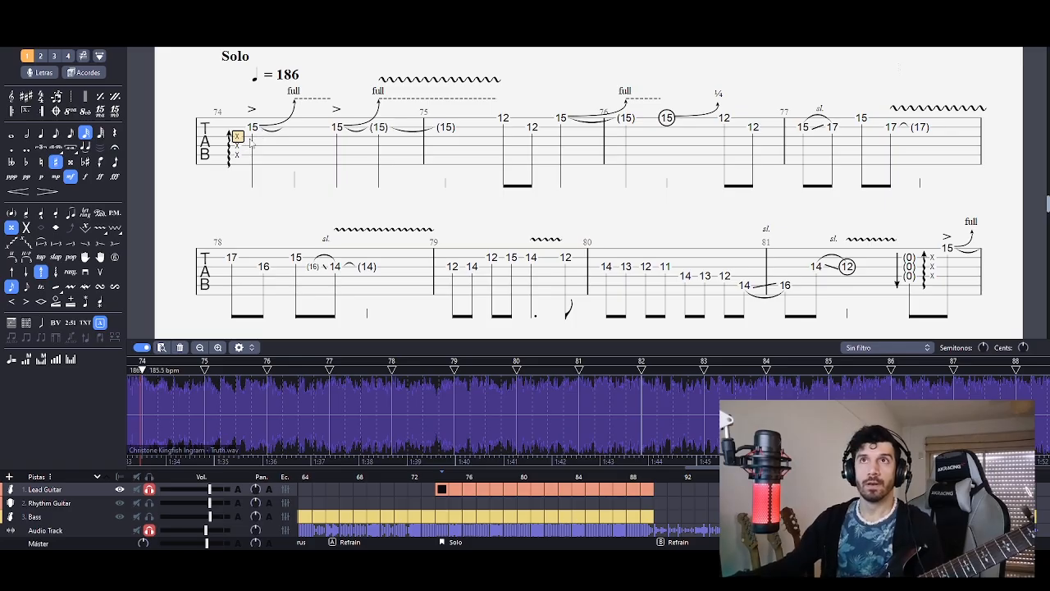
{"action": "scroll", "coordinate": [575, 163], "scroll_direction": "down", "scroll_amount": 1}
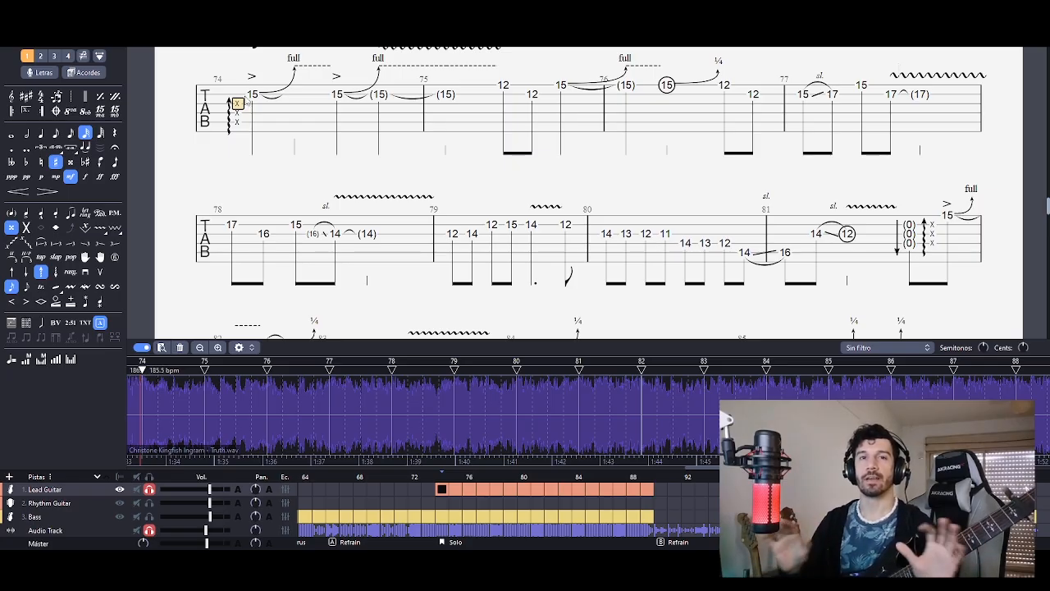
{"action": "scroll", "coordinate": [535, 230], "scroll_direction": "down", "scroll_amount": 3}
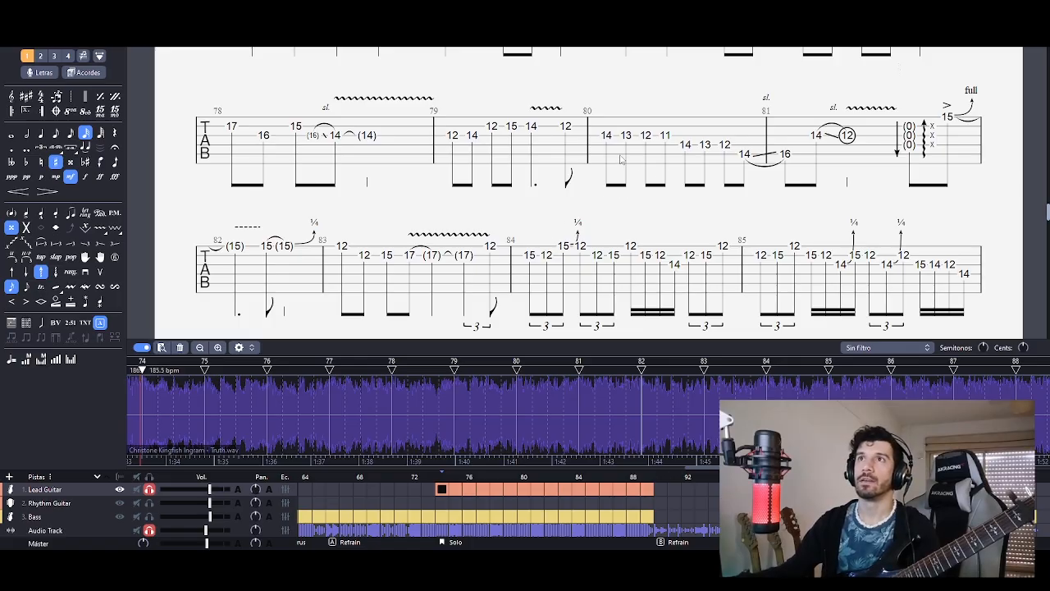
{"action": "left_click", "coordinate": [452, 145]}
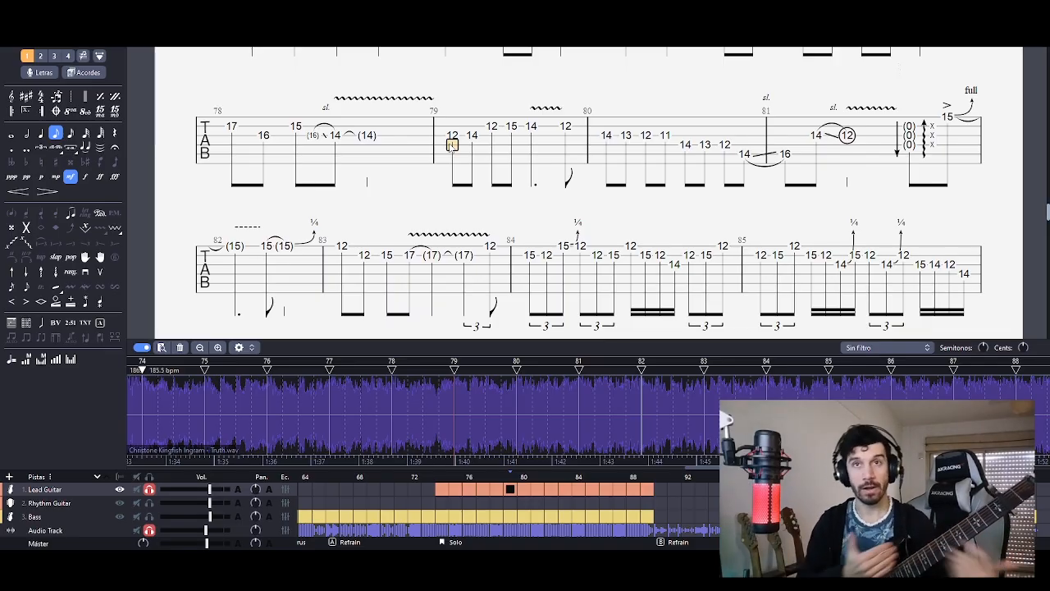
{"action": "key", "text": "space"}
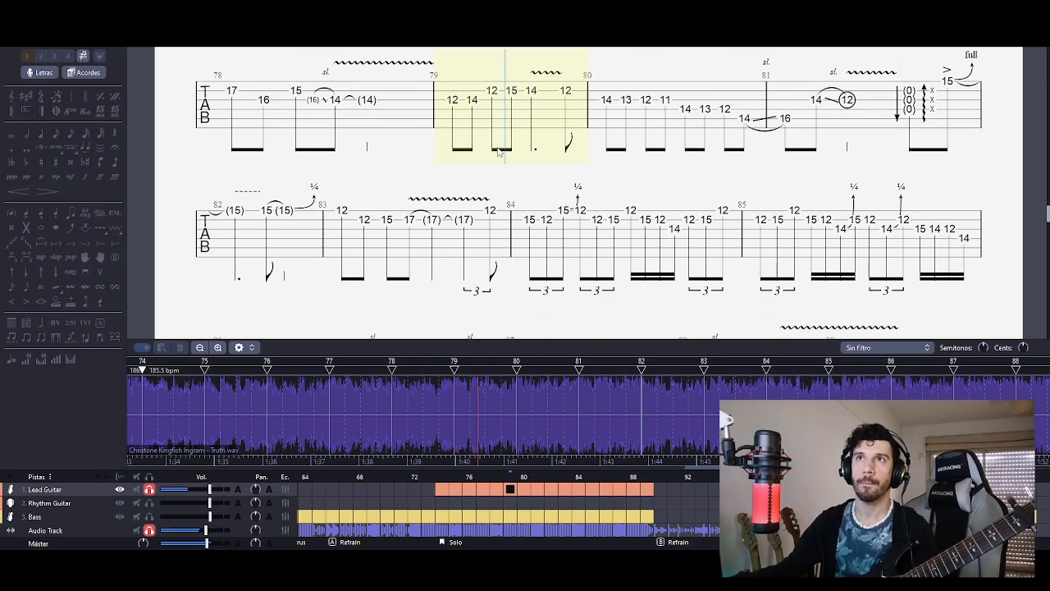
{"action": "key", "text": "space"}
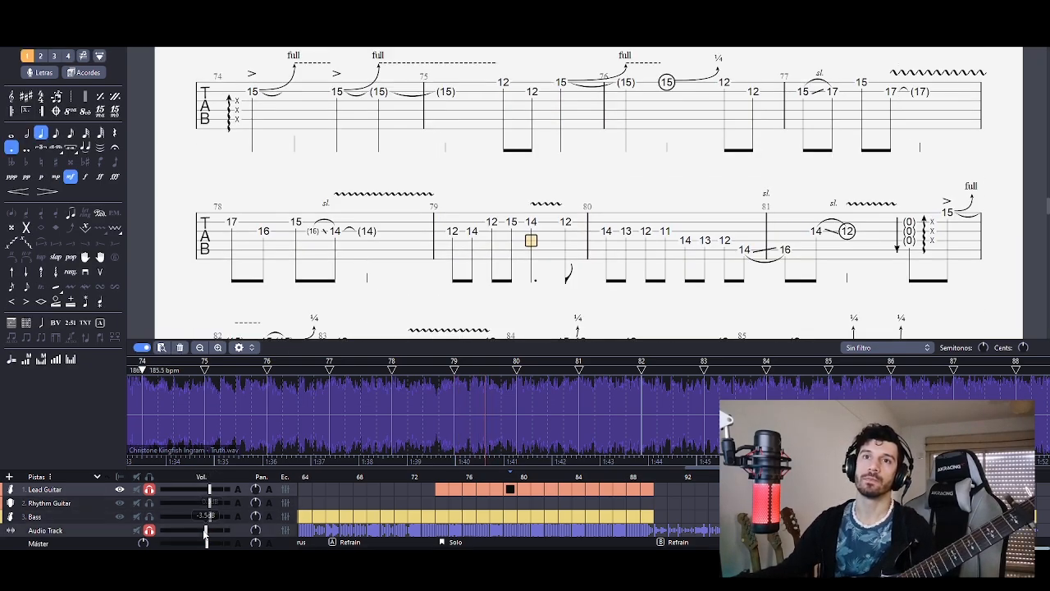
- Play the transcribed solo through to bar 89, comparing the lead guitar with the synced audio
{"action": "scroll", "coordinate": [656, 151], "scroll_direction": "up", "scroll_amount": 2}
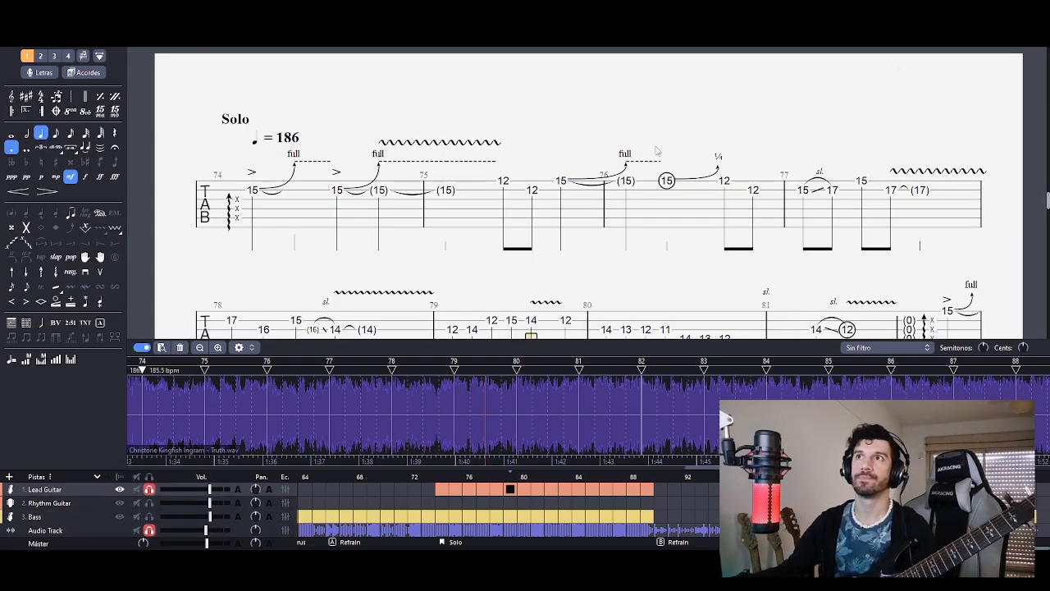
{"action": "key", "text": "space"}
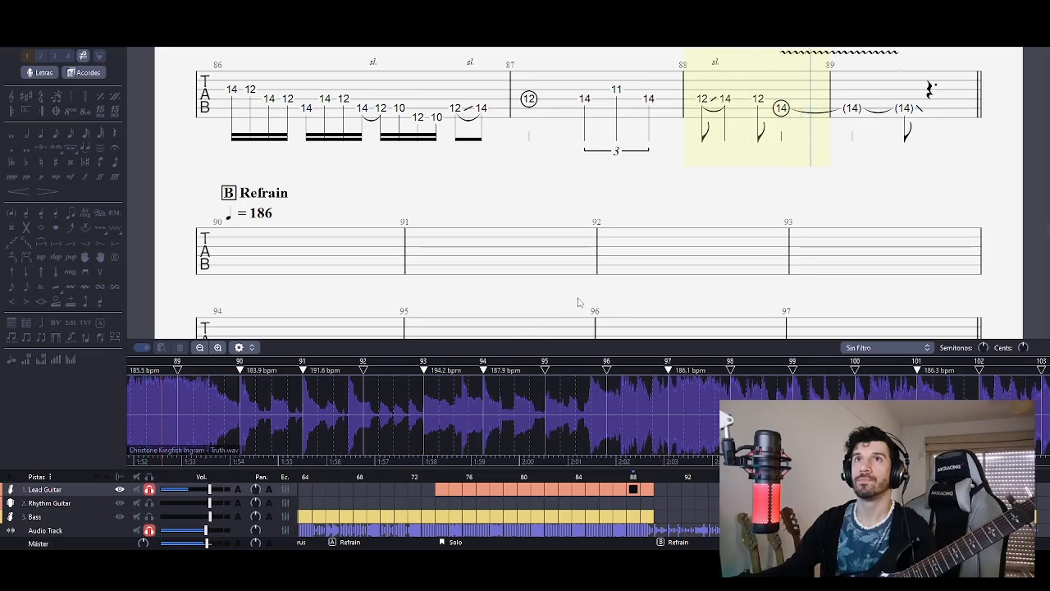
{"action": "key", "text": "space"}
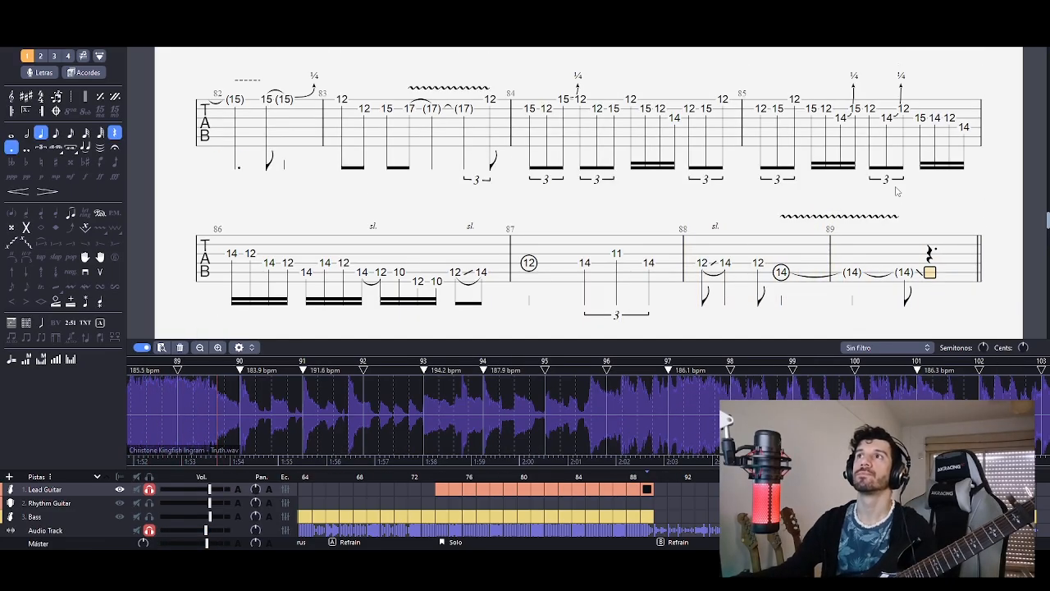
- Replay the solo's ending through bar 88 and review the tablature back to bar 78
{"action": "key", "text": "space"}
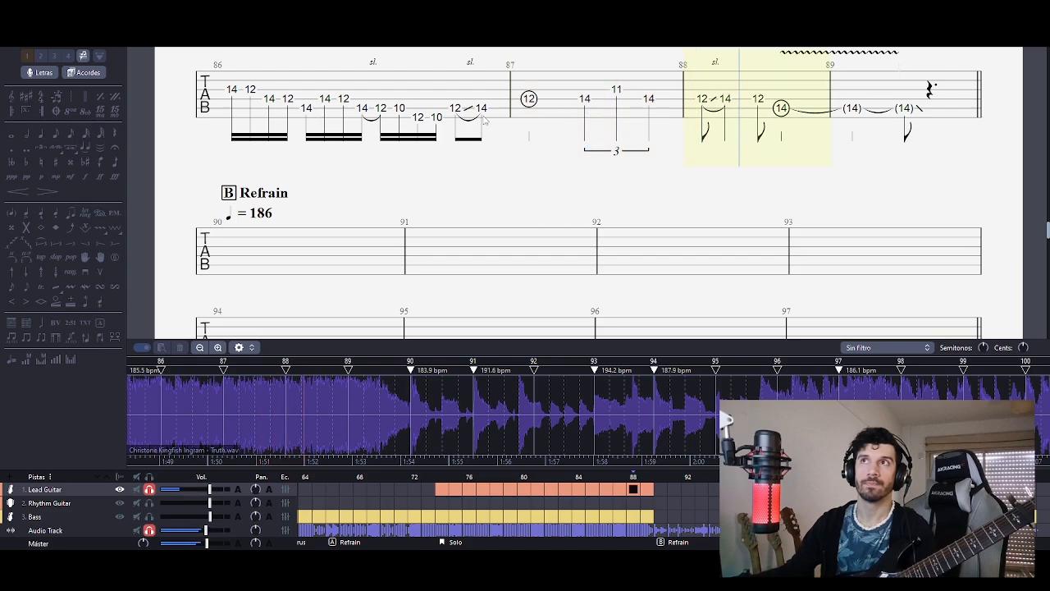
{"action": "key", "text": "space"}
{"action": "scroll", "coordinate": [681, 176], "scroll_direction": "up", "scroll_amount": 1}
{"action": "scroll", "coordinate": [443, 215], "scroll_direction": "up", "scroll_amount": 5}
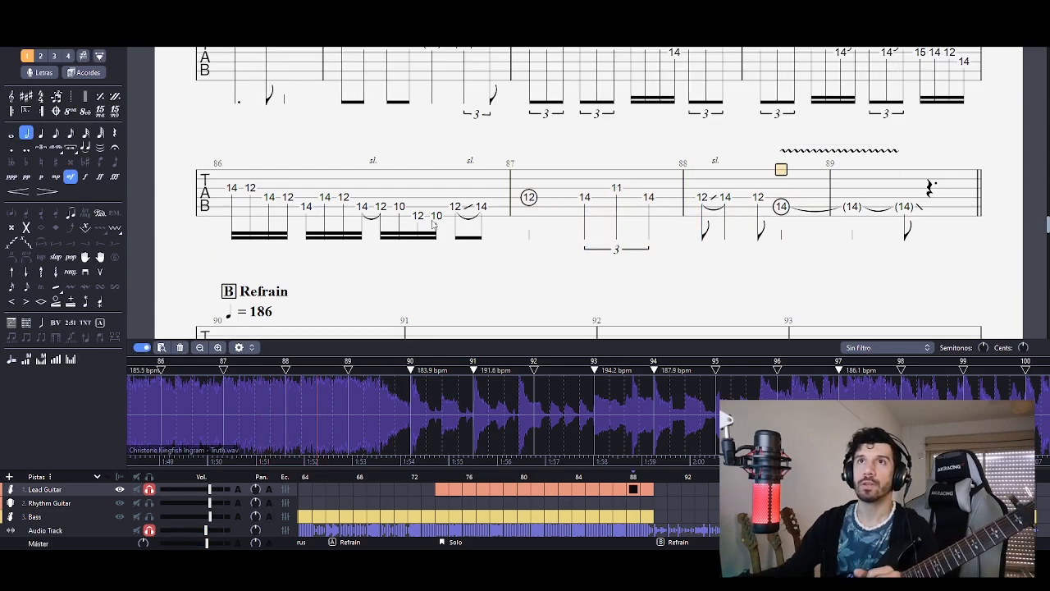
{"action": "scroll", "coordinate": [668, 213], "scroll_direction": "up", "scroll_amount": 1}
{"action": "scroll", "coordinate": [567, 197], "scroll_direction": "up", "scroll_amount": 2}
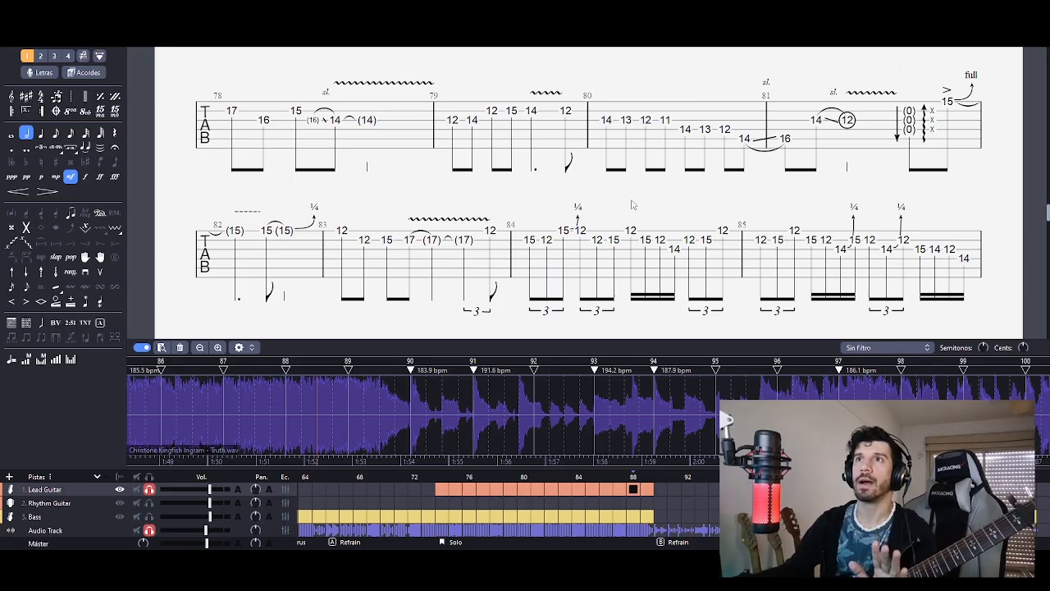
- Add a pull-off from fret 15 to fret 12 at the start of bar 84 and play the phrase back
{"action": "scroll", "coordinate": [634, 205], "scroll_direction": "down", "scroll_amount": 2}
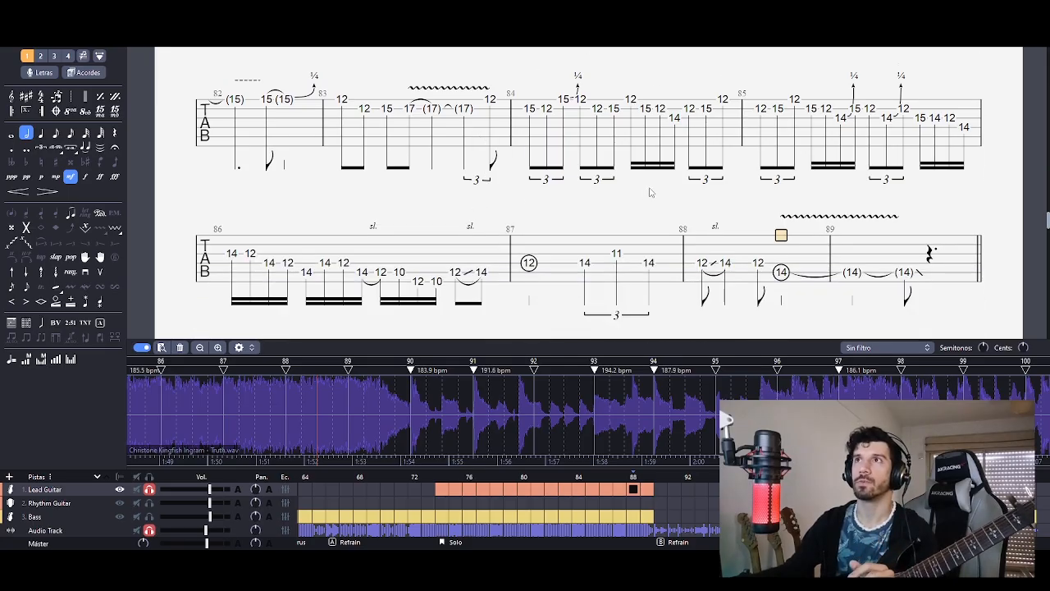
{"action": "left_click", "coordinate": [489, 128]}
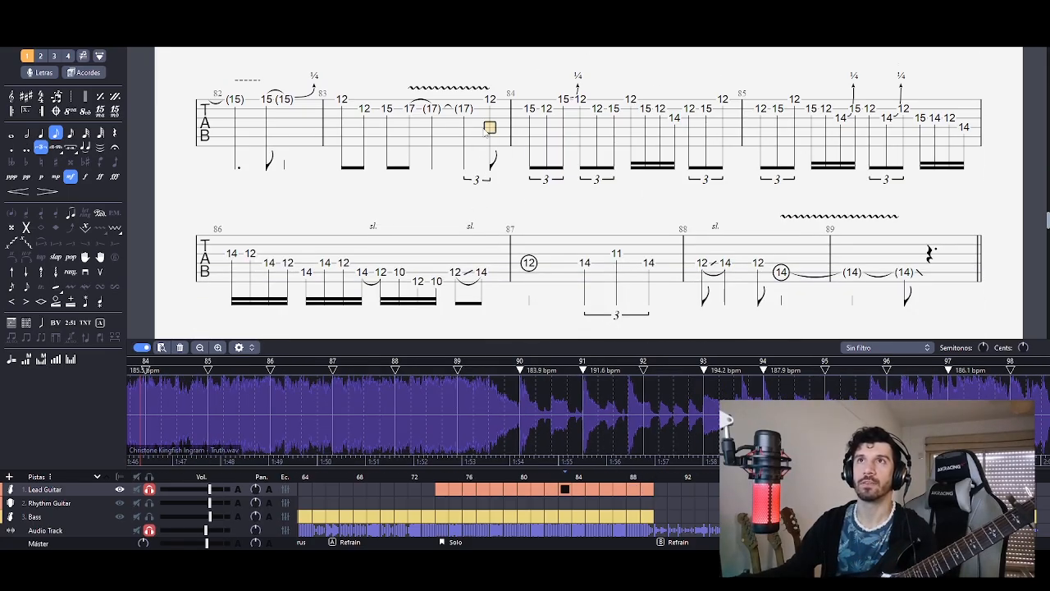
{"action": "key", "text": "space"}
{"action": "key", "text": "space"}
{"action": "left_click", "coordinate": [533, 110]}
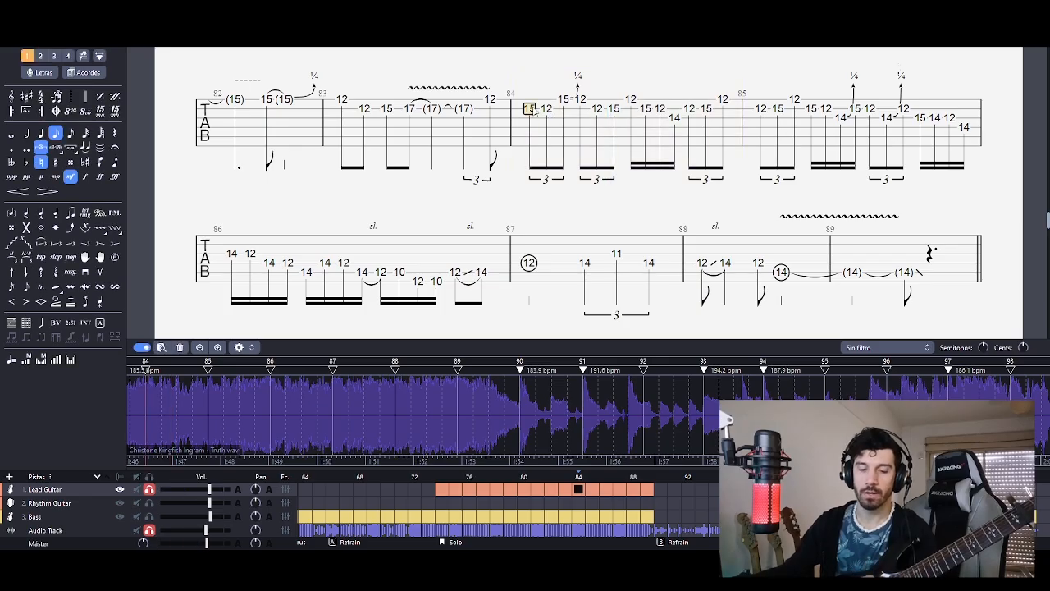
{"action": "key", "text": "space"}
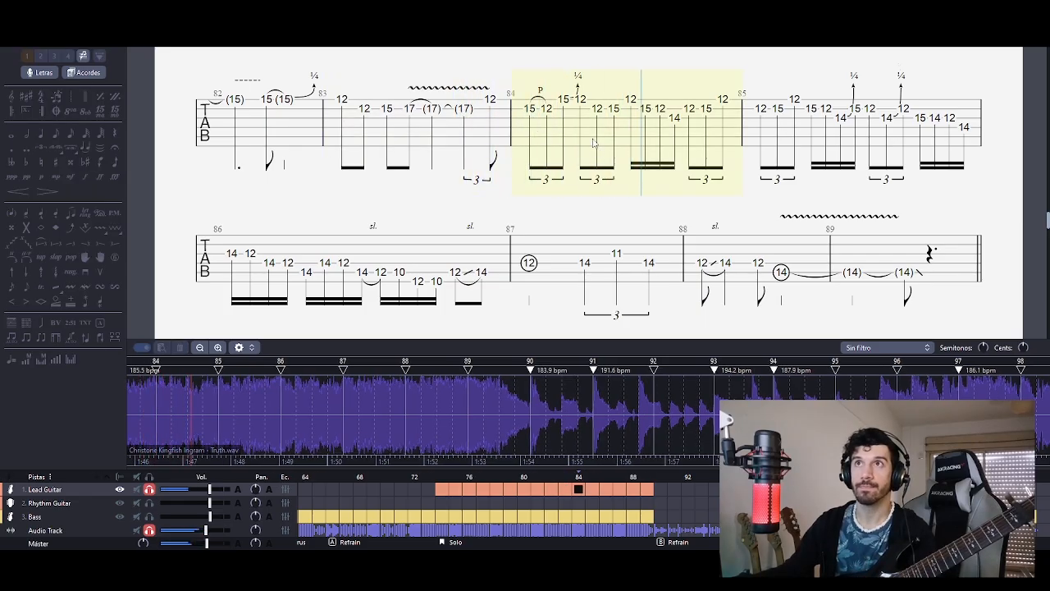
{"action": "key", "text": "space"}
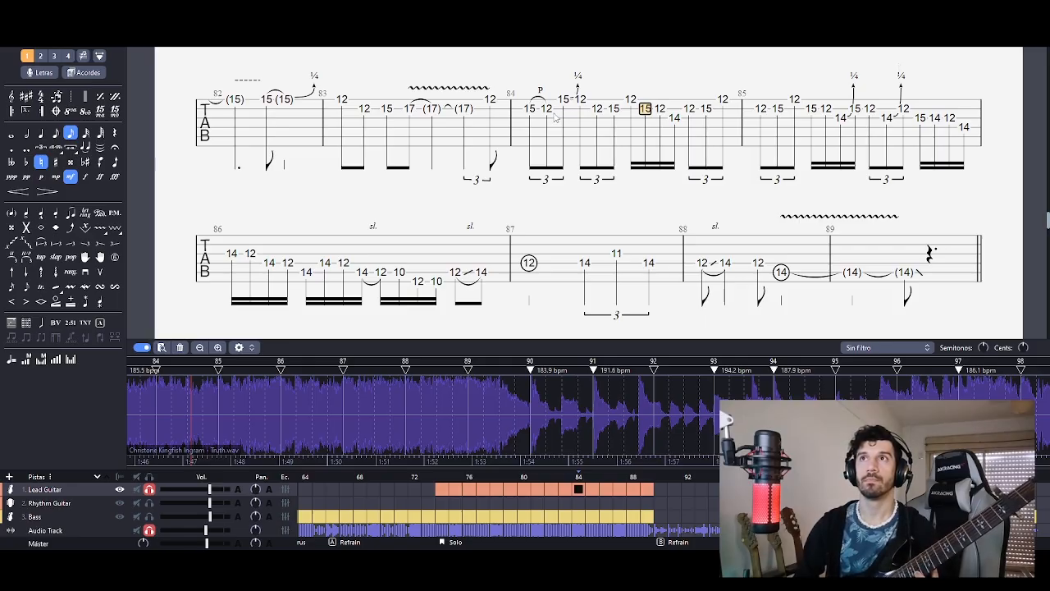
- Add a pull-off from fret 15 to fret 12 in bar 84's sixteenth-note group and check it by playback
{"action": "left_click", "coordinate": [493, 102]}
{"action": "key", "text": "space"}
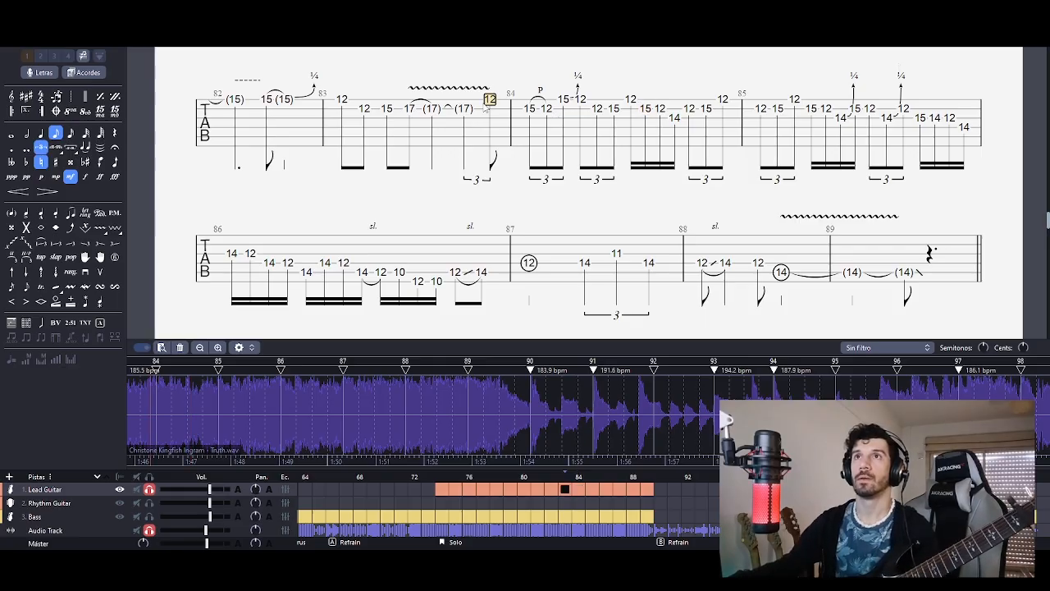
{"action": "left_click", "coordinate": [502, 121]}
{"action": "key", "text": "space"}
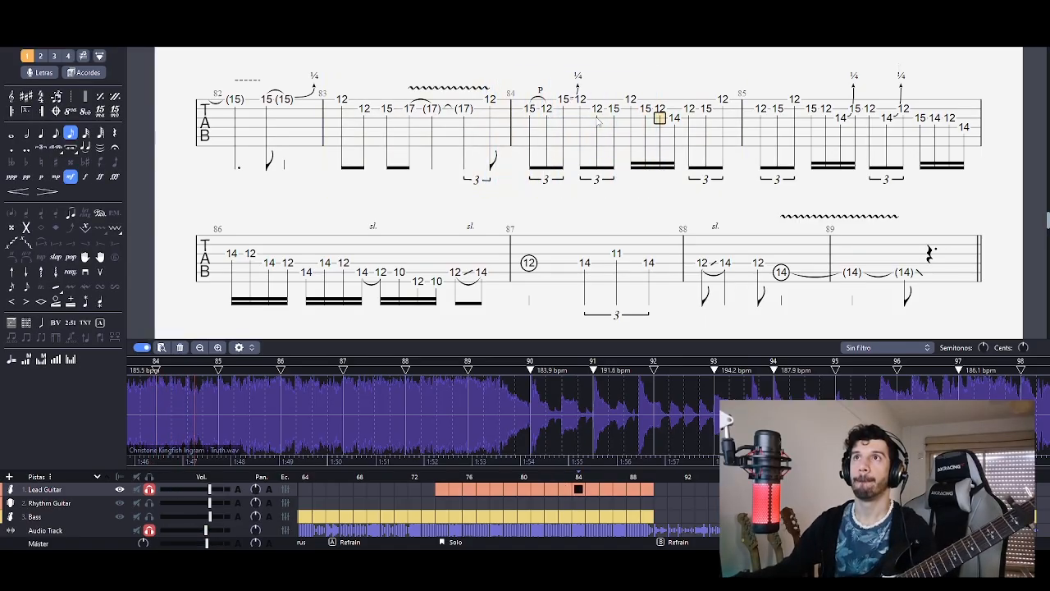
{"action": "left_click", "coordinate": [638, 113]}
{"action": "key", "text": "Right"}
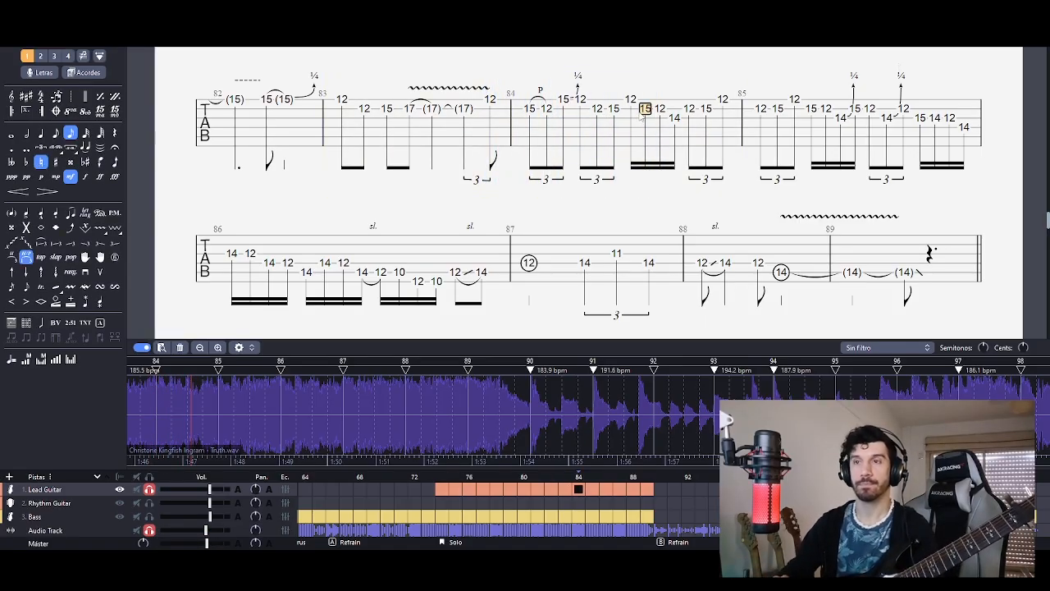
{"action": "key", "text": "h"}
{"action": "key", "text": "space"}
{"action": "key", "text": "space"}
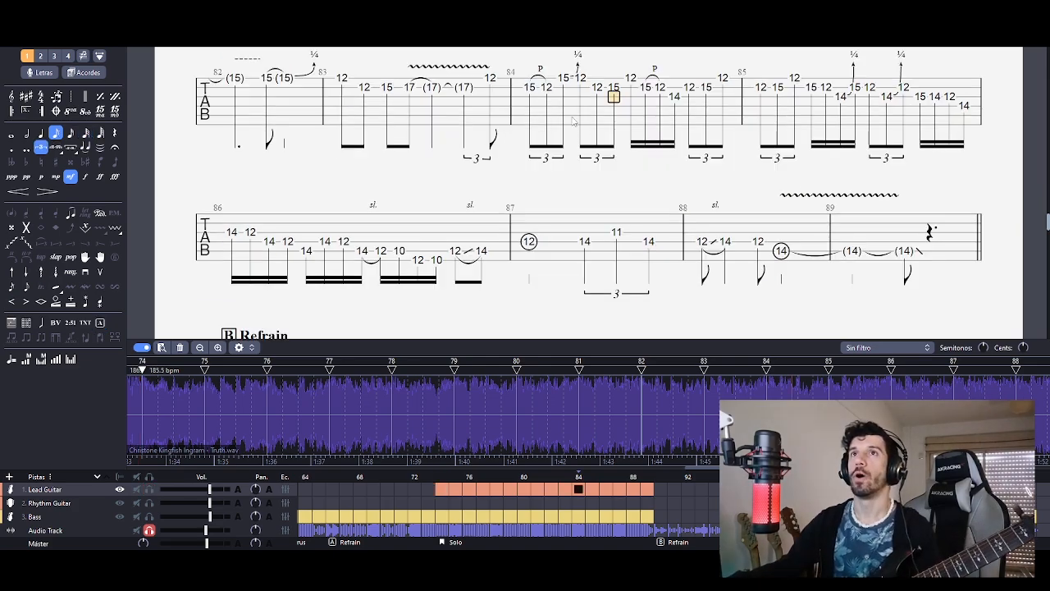
- Look over the tablature from bar 83 back to the solo's start, returning to the first muted strum in bar 74
{"action": "left_click", "coordinate": [435, 103]}
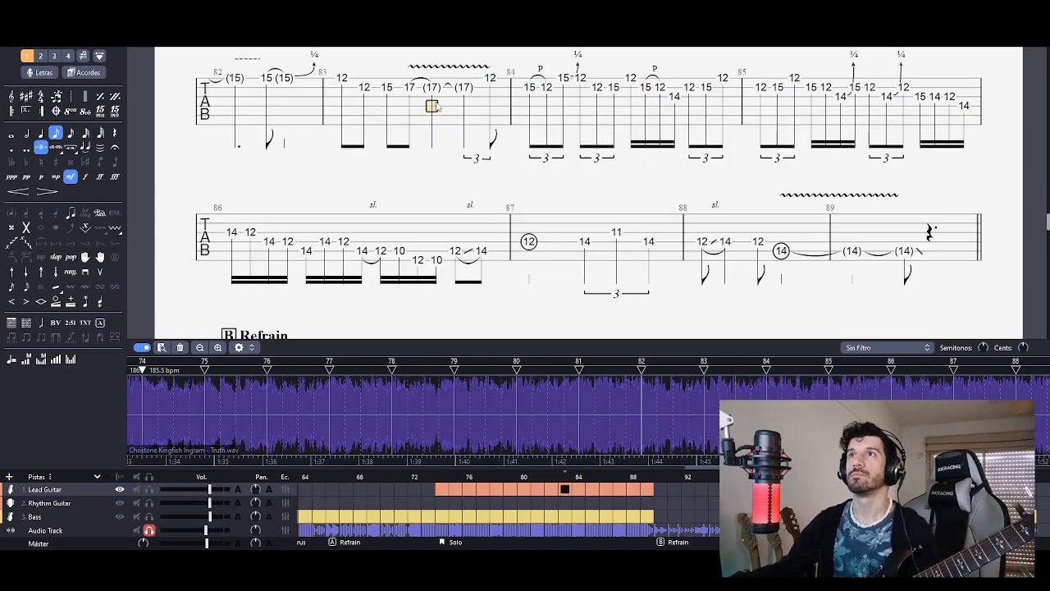
{"action": "scroll", "coordinate": [556, 144], "scroll_direction": "up", "scroll_amount": 10}
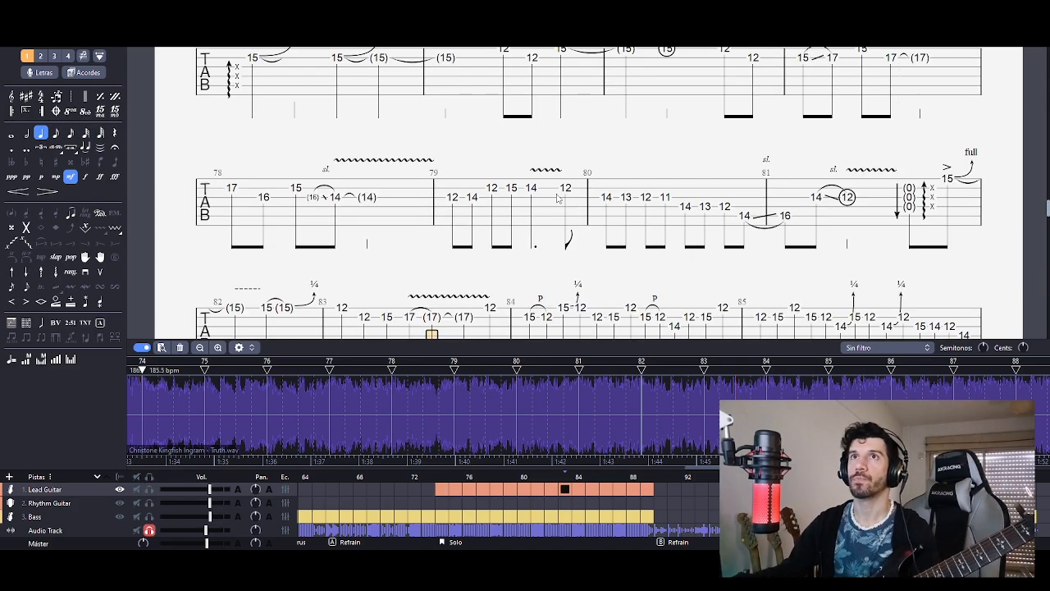
{"action": "scroll", "coordinate": [557, 199], "scroll_direction": "down", "scroll_amount": 3}
{"action": "left_click", "coordinate": [240, 105]}
{"action": "scroll", "coordinate": [242, 106], "scroll_direction": "up", "scroll_amount": 2}
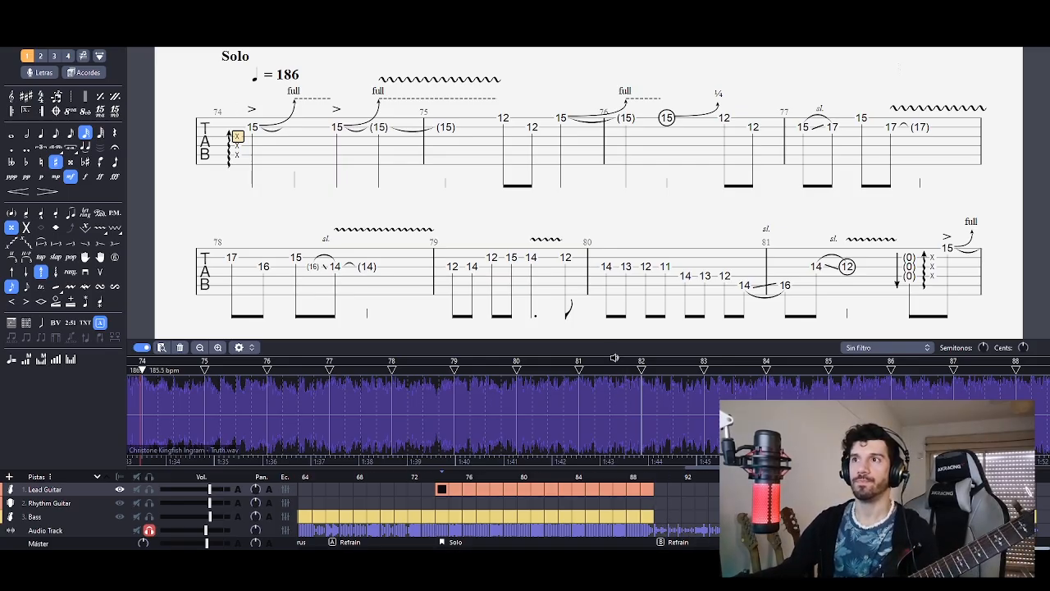
- Look through the track overview back to the 1st Verse, and pause the Kingfish live performance video on YouTube
{"action": "scroll", "coordinate": [669, 510], "scroll_direction": "left", "scroll_amount": 2}
{"action": "scroll", "coordinate": [530, 517], "scroll_direction": "left", "scroll_amount": 15}
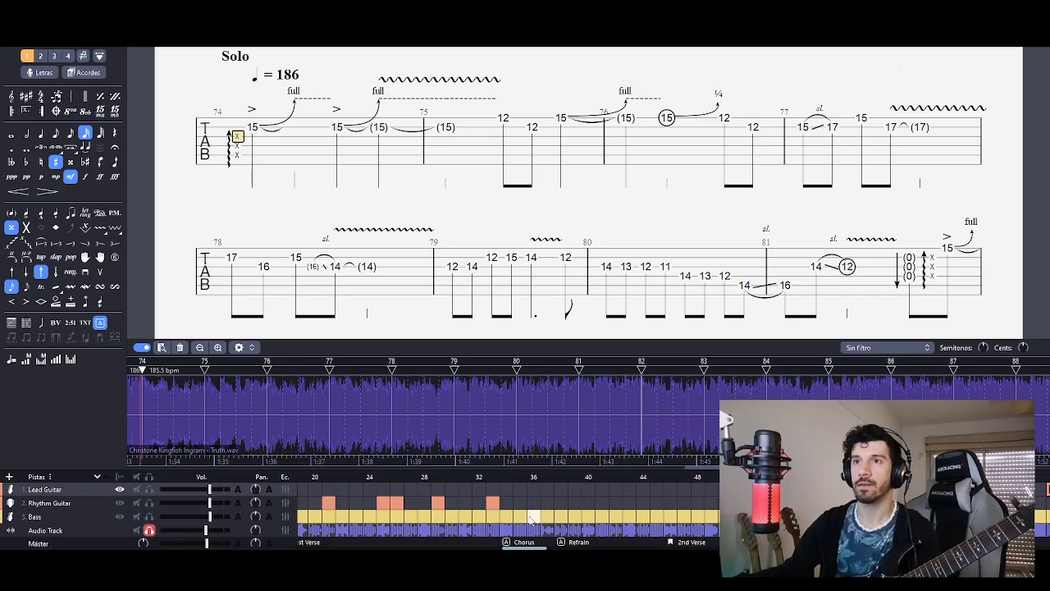
{"action": "left_click_drag", "start_coordinate": [535, 548], "coordinate": [426, 546]}
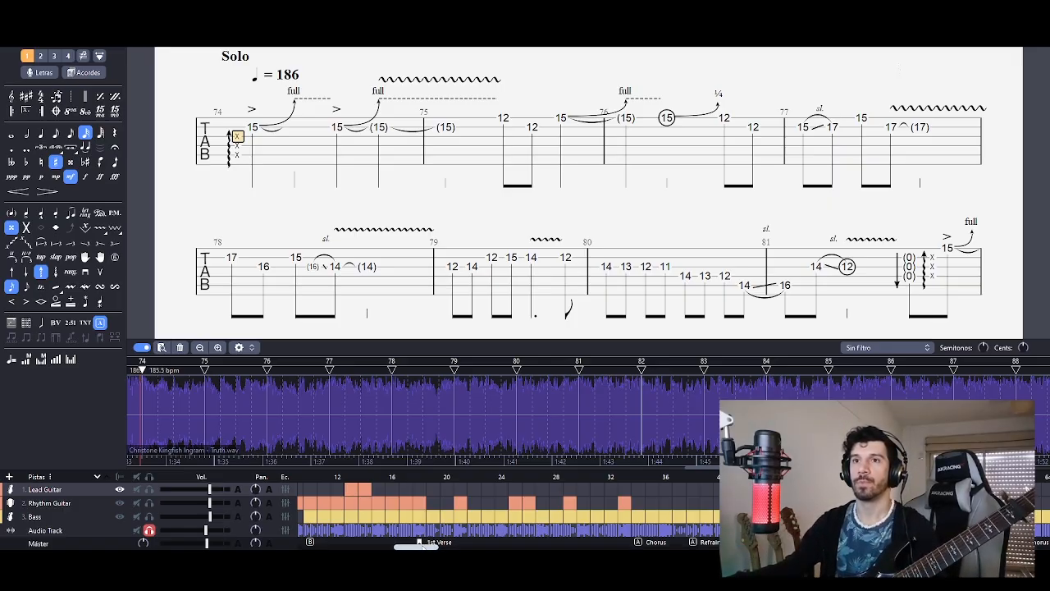
{"action": "mouse_move", "coordinate": [416, 547]}
{"action": "left_mouse_down"}
{"action": "mouse_move", "coordinate": [991, 547]}
{"action": "mouse_move", "coordinate": [417, 547]}
{"action": "left_mouse_up"}
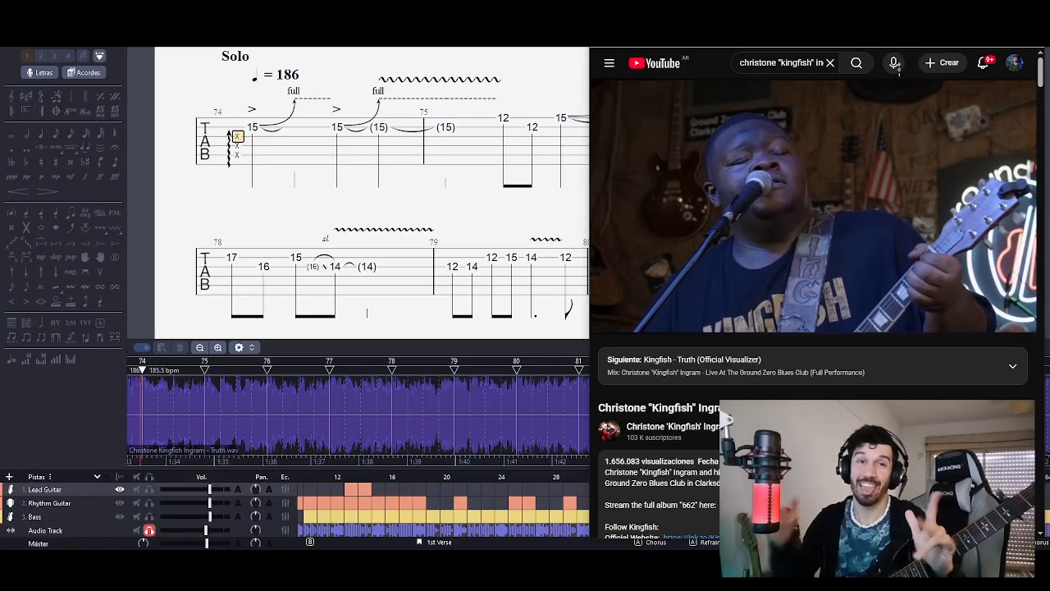
{"action": "key", "text": "space"}
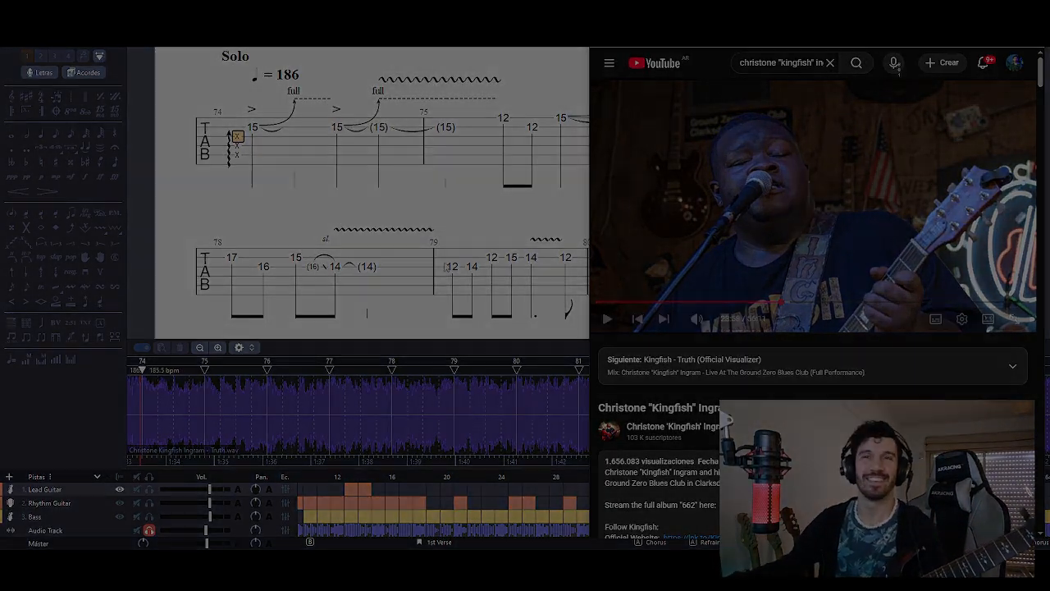